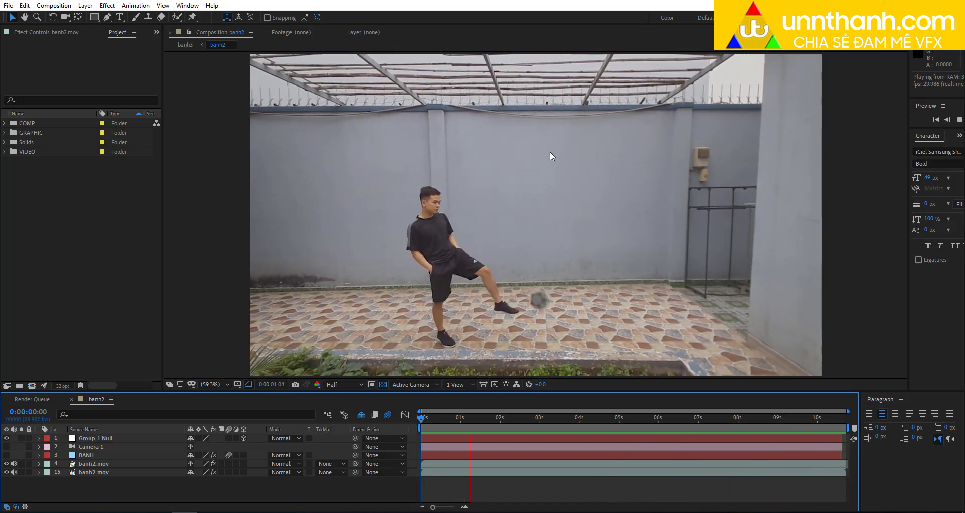
# - Reveal banh2.mov's source in the Project panel and build the banh4 composition from it
pyautogui.press('space')
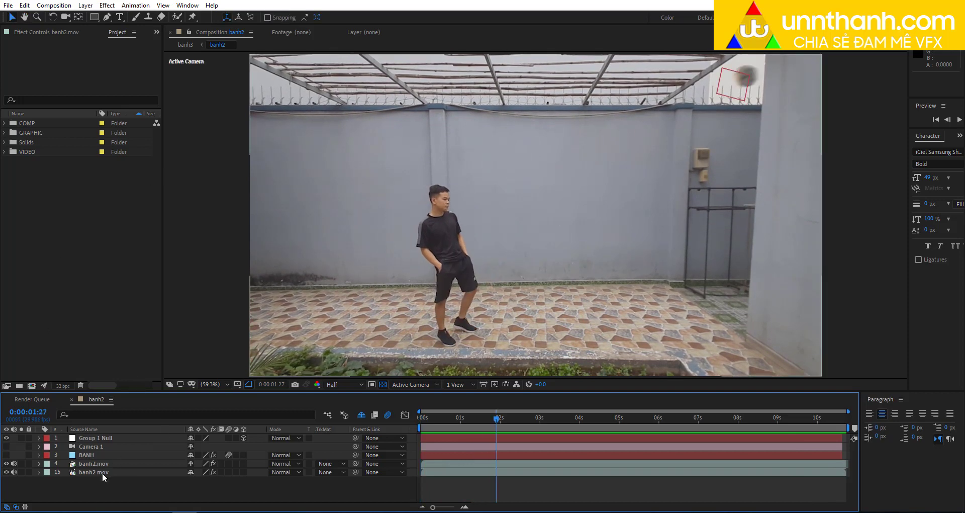
pyautogui.click(102, 473)
pyautogui.rightClick(101, 472)
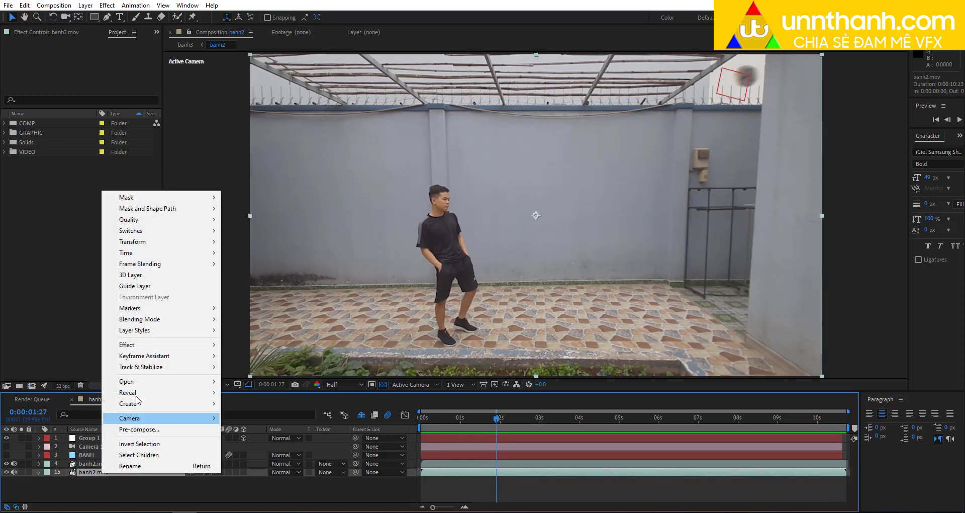
pyautogui.moveTo(201, 392)
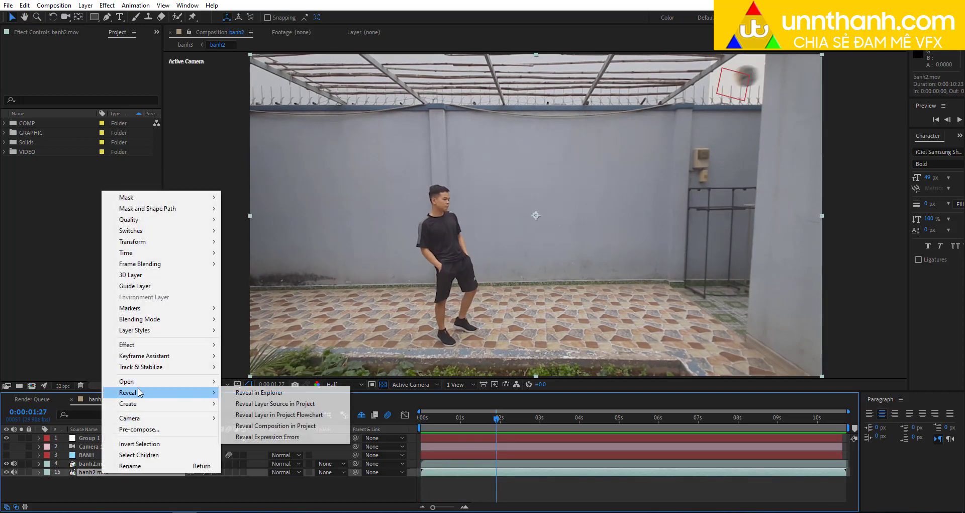
pyautogui.click(267, 403)
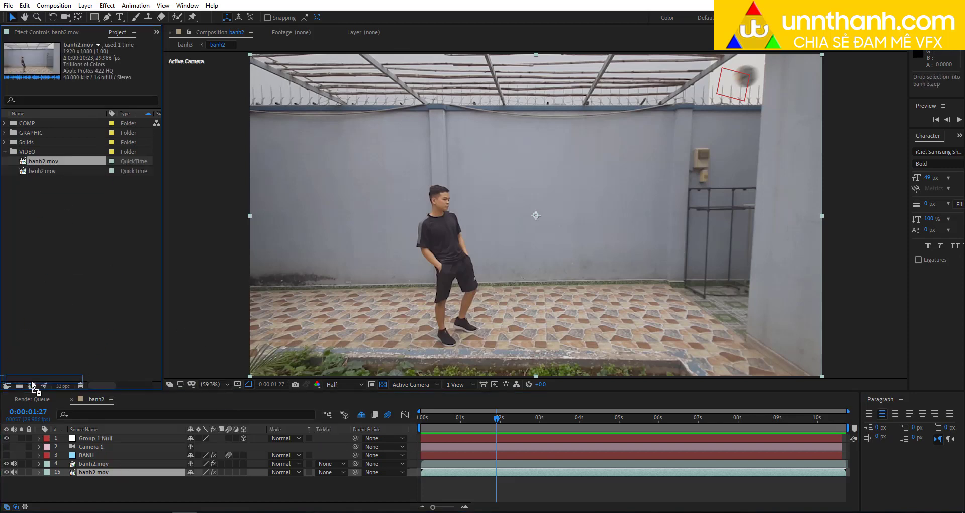
pyautogui.moveTo(61, 194); pyautogui.dragTo(31, 384)
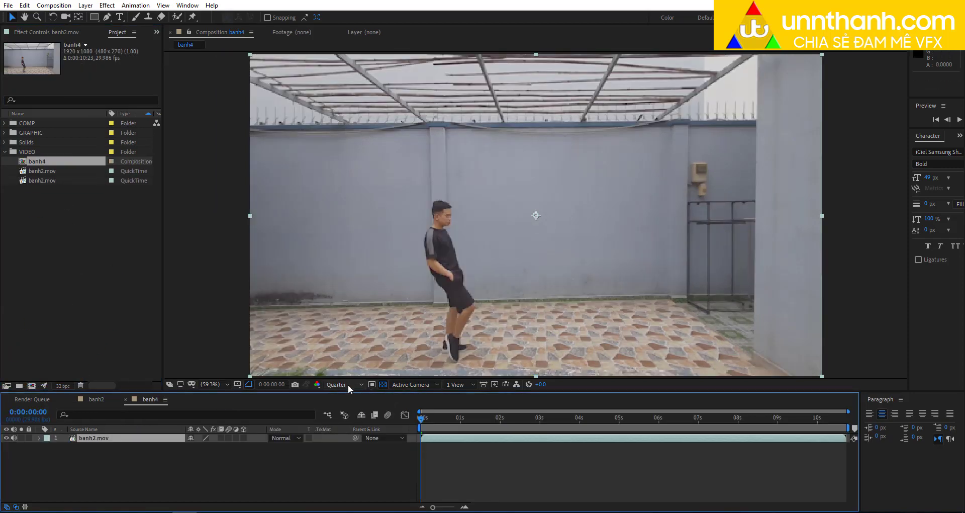
# - Set the viewer resolution to Full and preview the banh4 kick clip
pyautogui.click(348, 385)
pyautogui.click(341, 402)
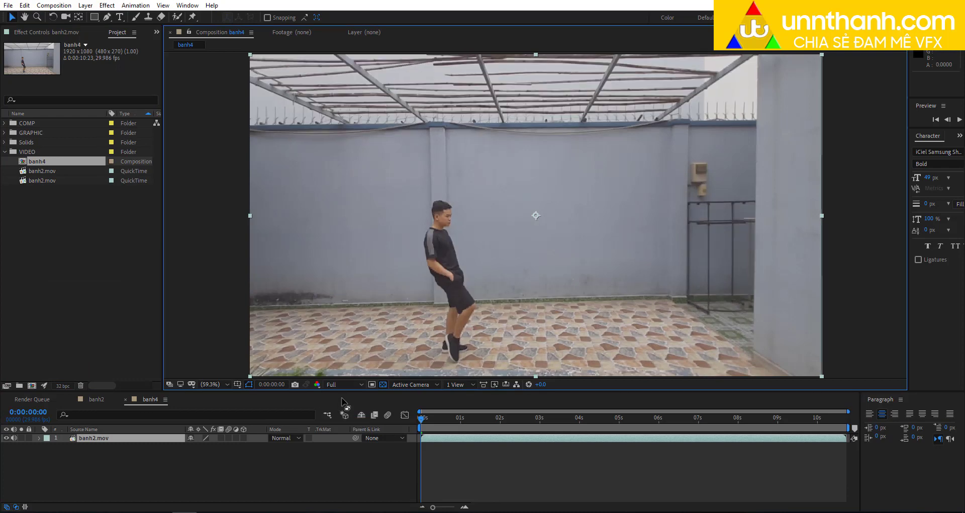
pyautogui.press('Delete')
pyautogui.hotkey('ctrl', 'z')
pyautogui.press('space')
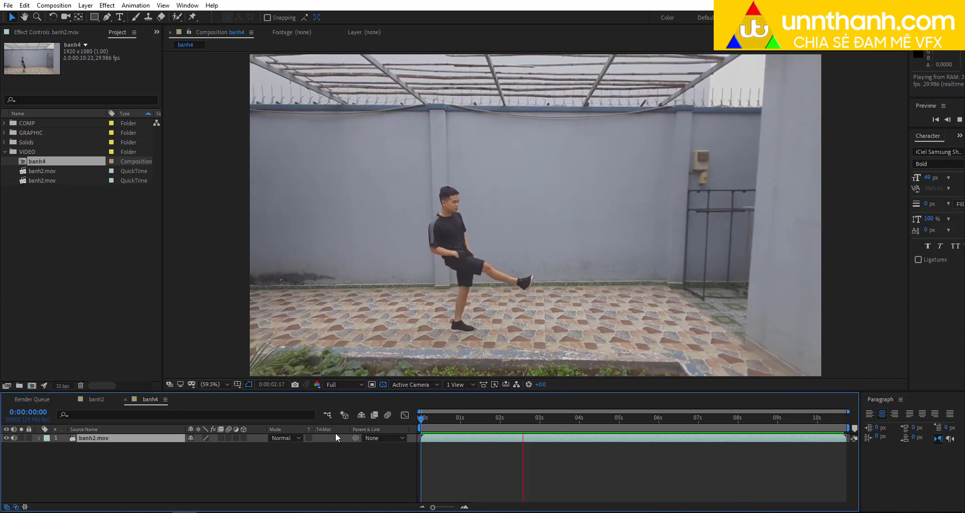
# - Preview the finished banh2 comp, then replay banh4 and stop at 0:00:05:00
pyautogui.click(93, 400)
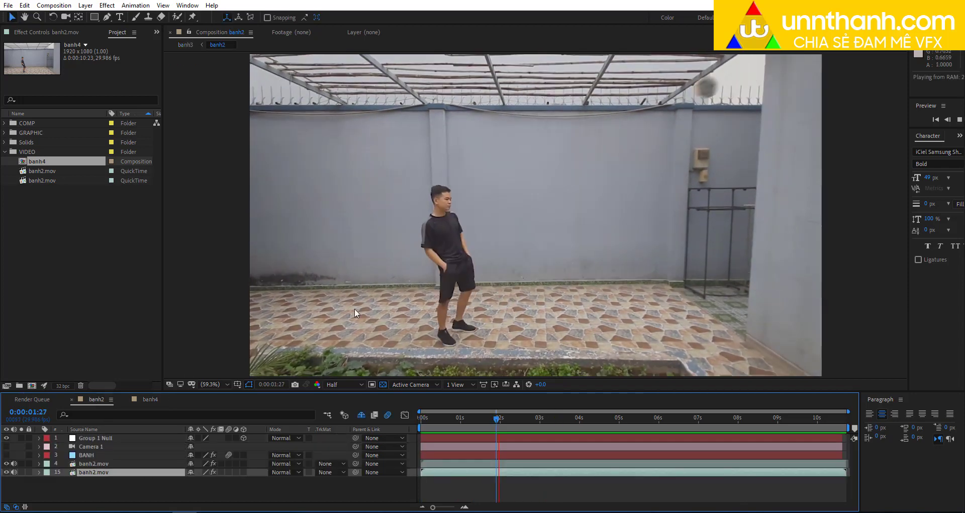
pyautogui.press('space')
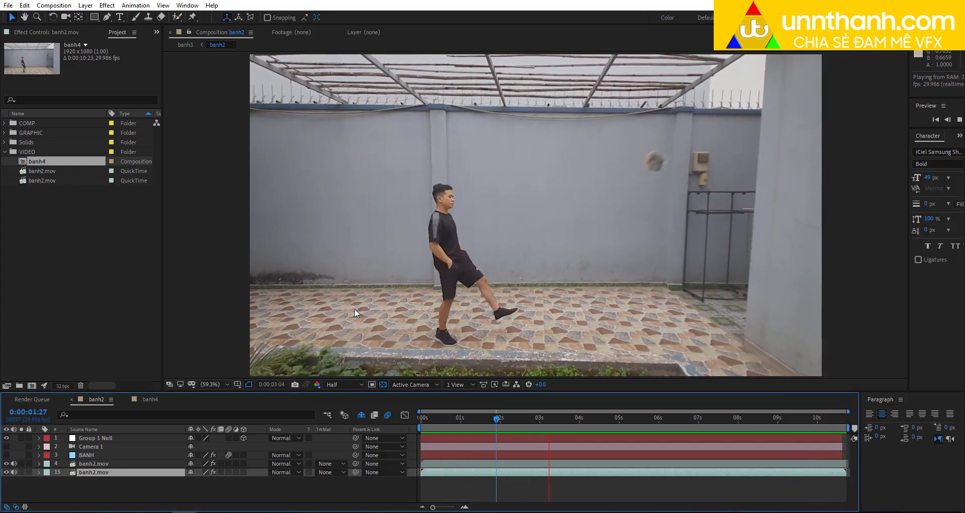
pyautogui.press('h')
pyautogui.click(151, 400)
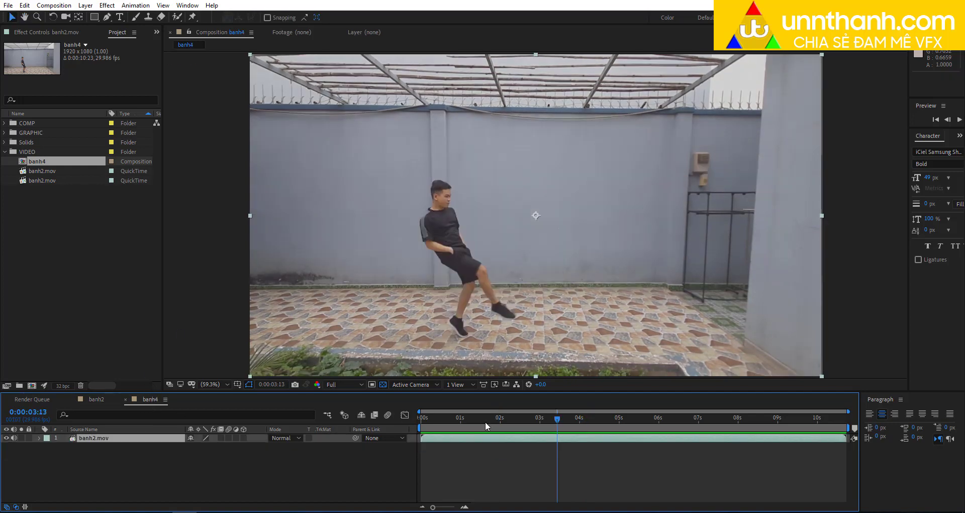
pyautogui.press('space')
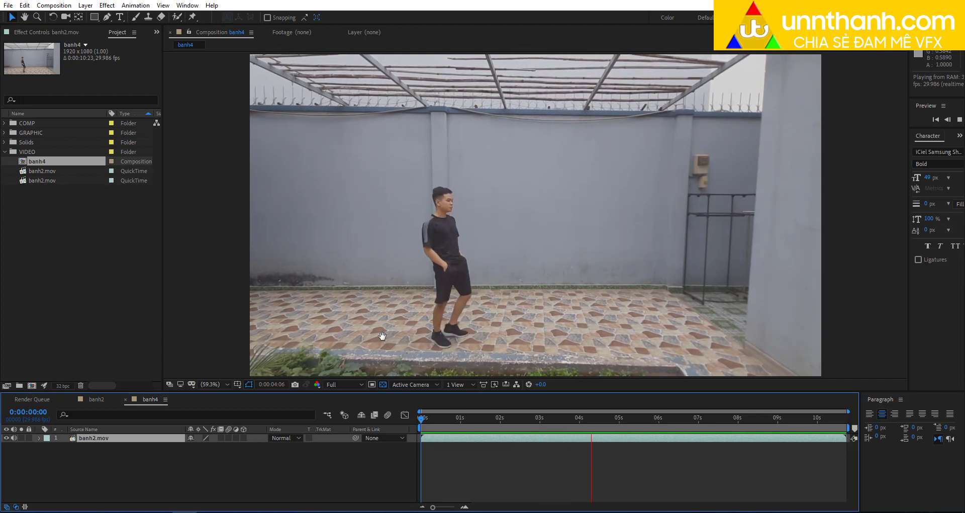
pyautogui.press('space')
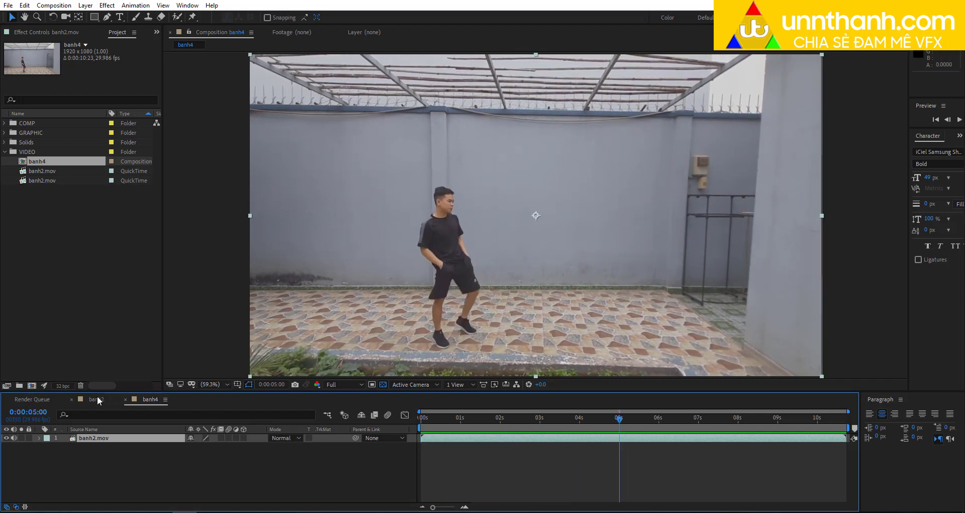
# - In banh2, toggle footage layer 4, turn on the BANH layer, and show its Element effect controls
pyautogui.click(97, 399)
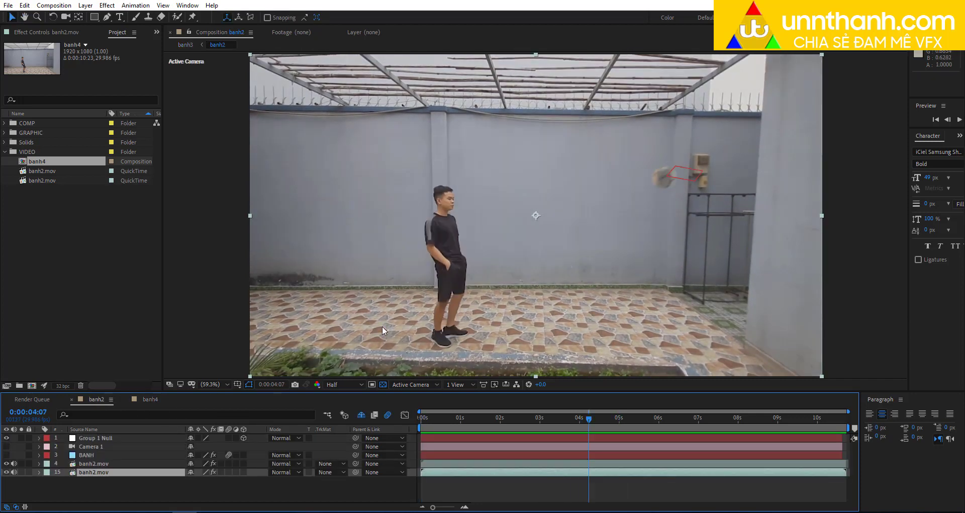
pyautogui.click(6, 463)
pyautogui.click(108, 490)
pyautogui.click(86, 455)
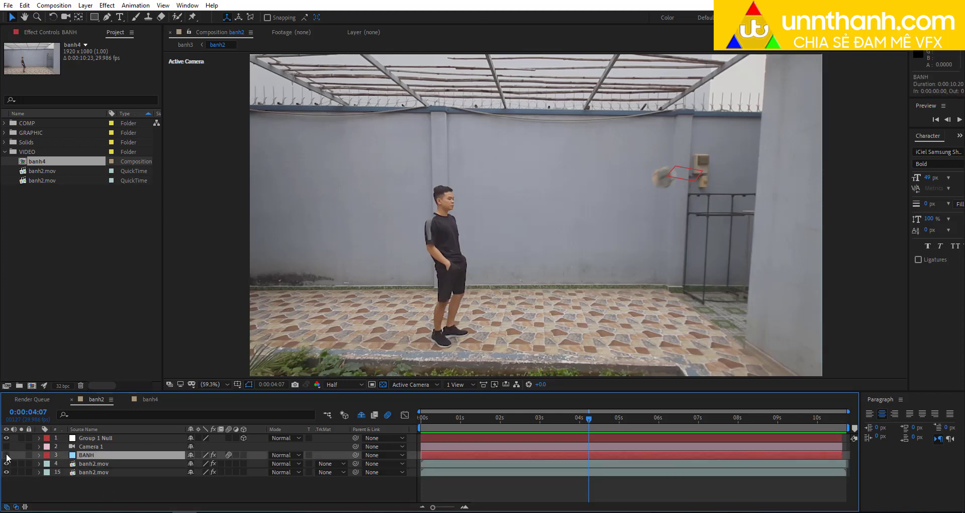
pyautogui.click(7, 454)
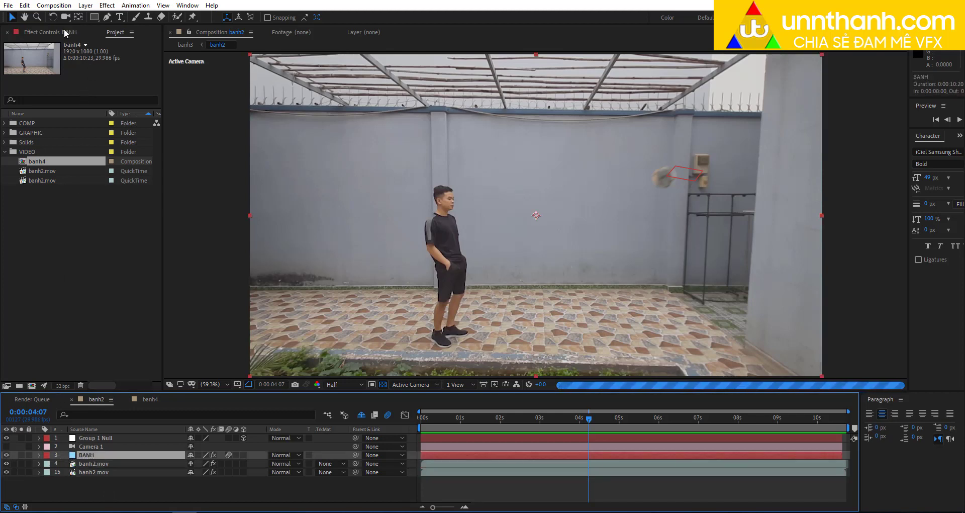
pyautogui.click(65, 32)
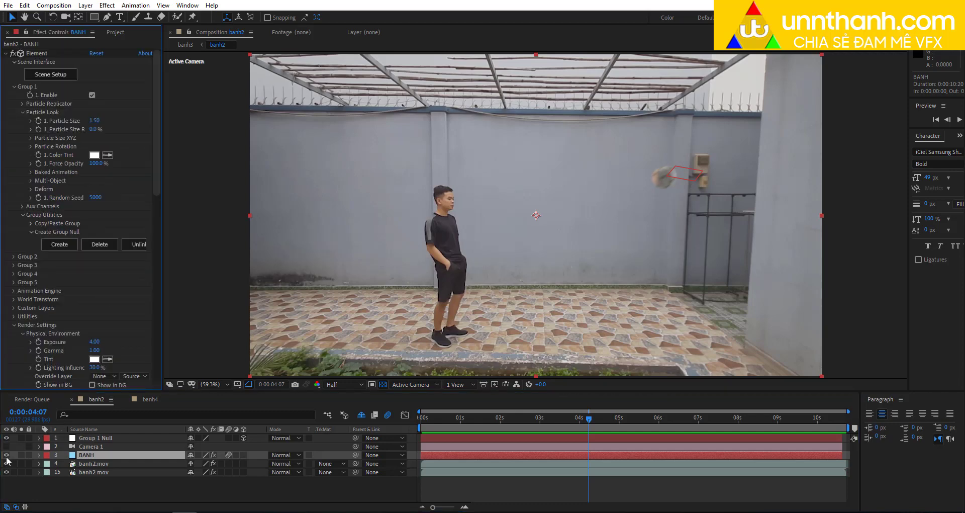
# - In Element 3D Scene Setup, enlarge the model folder list and hide the soccer ball model
pyautogui.click(59, 75)
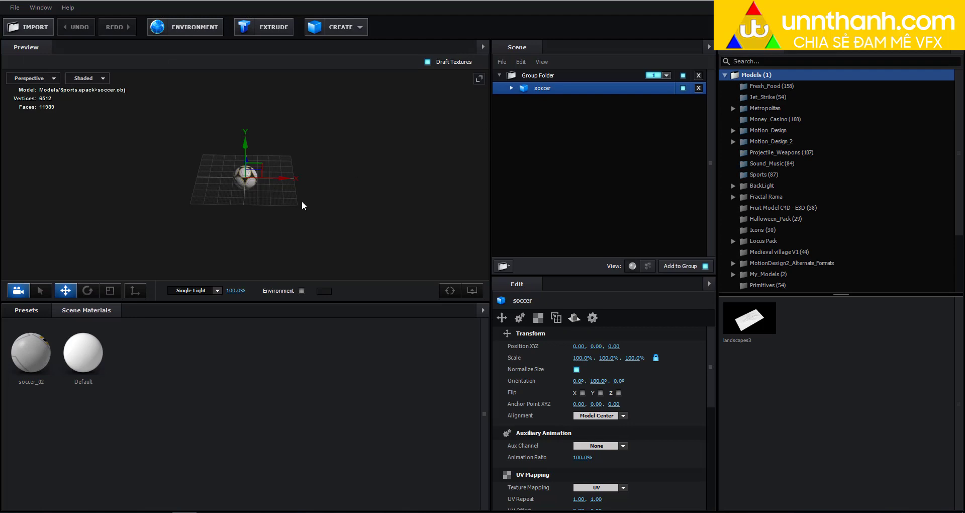
pyautogui.scroll(3, 297, 203)
pyautogui.scroll(3, 267, 202)
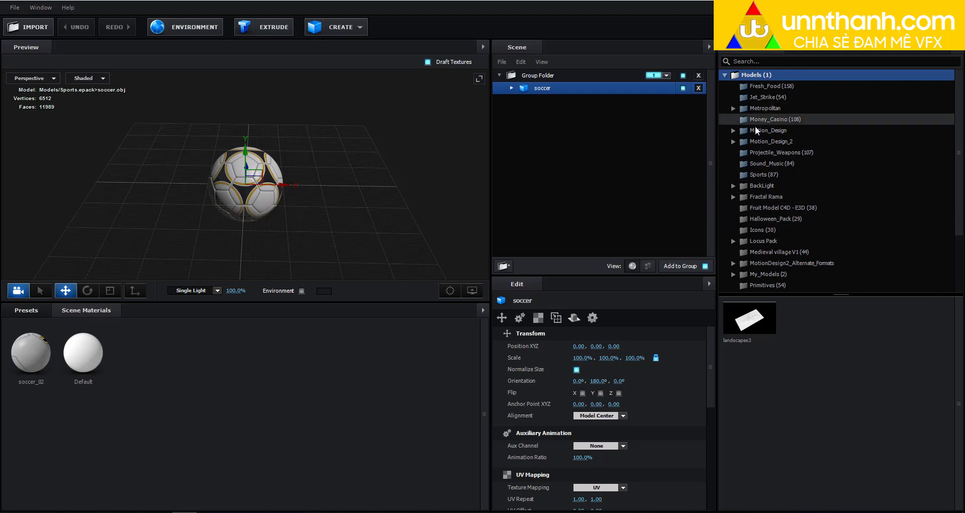
pyautogui.moveTo(844, 294); pyautogui.dragTo(855, 384)
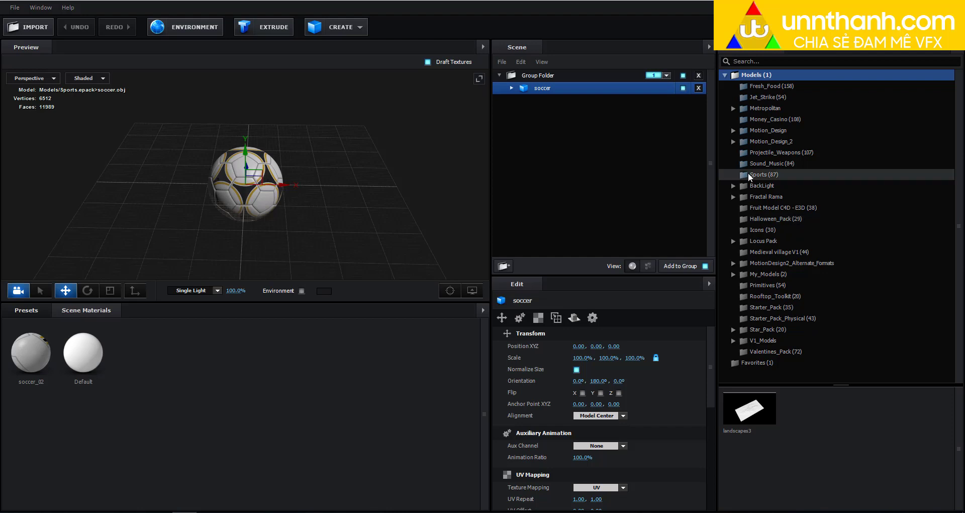
pyautogui.click(683, 88)
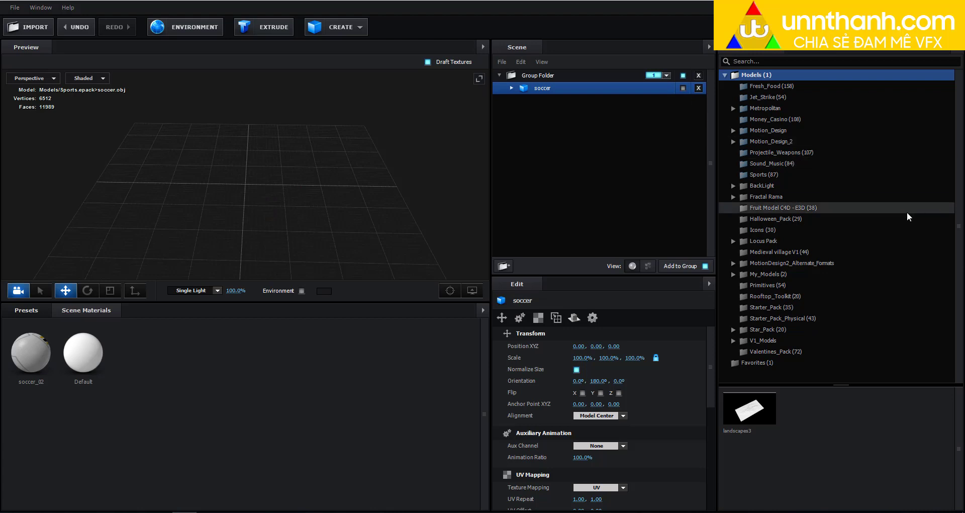
# - Add the baseball and basketball models from the Sports folder to the scene
pyautogui.click(747, 173)
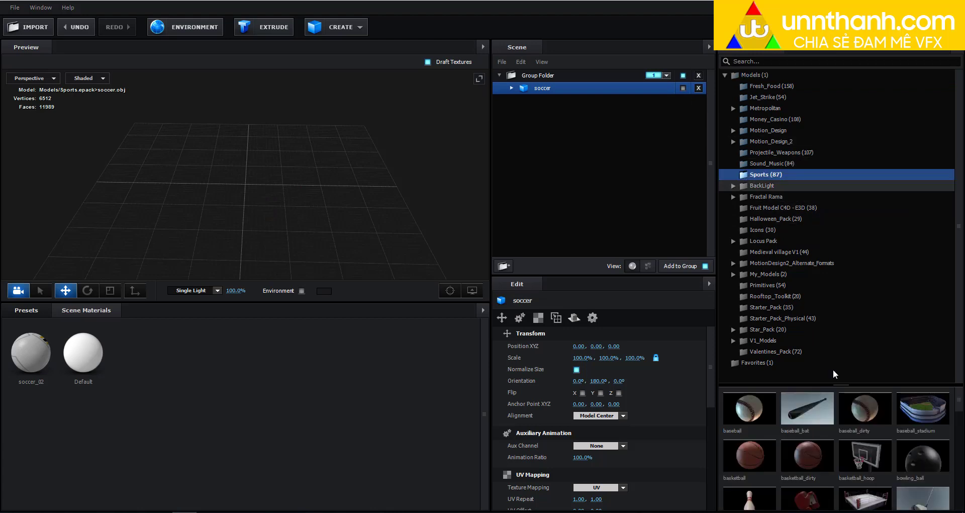
pyautogui.moveTo(852, 384); pyautogui.dragTo(855, 194)
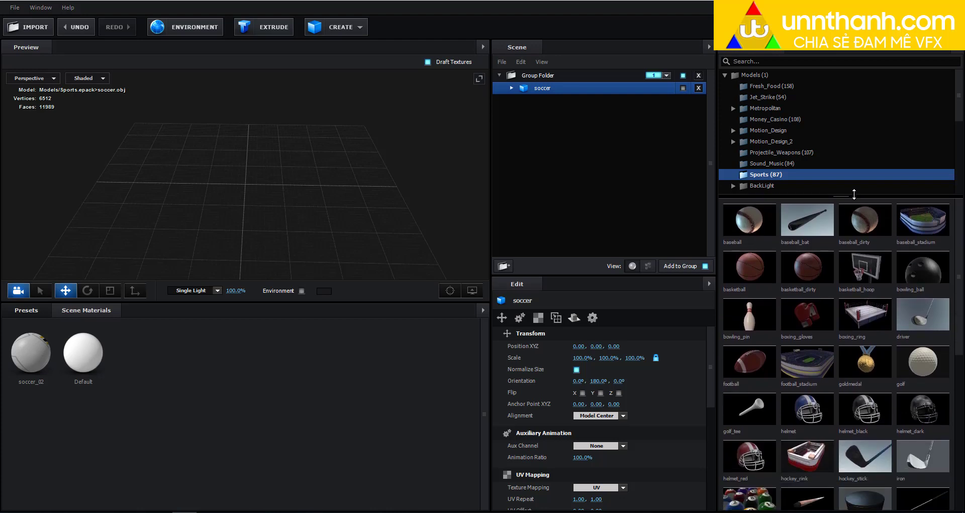
pyautogui.click(740, 227)
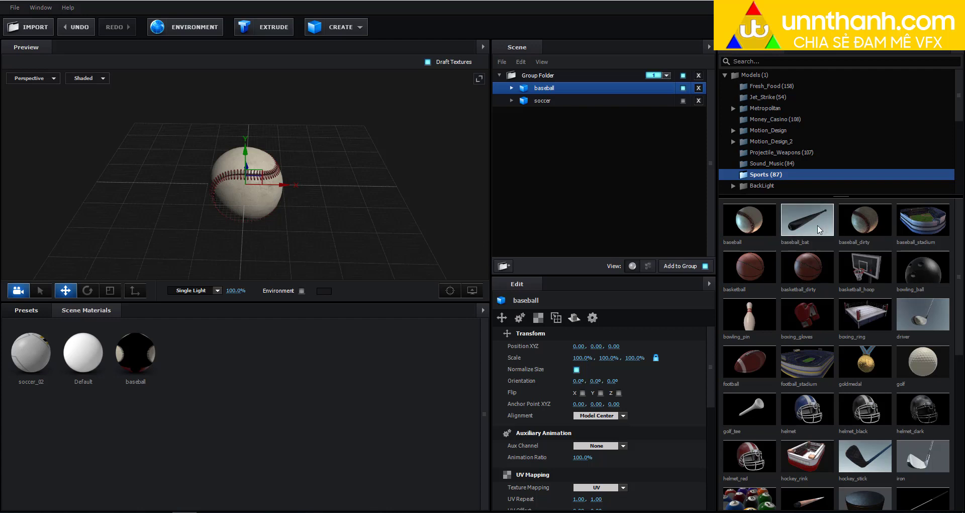
pyautogui.click(737, 270)
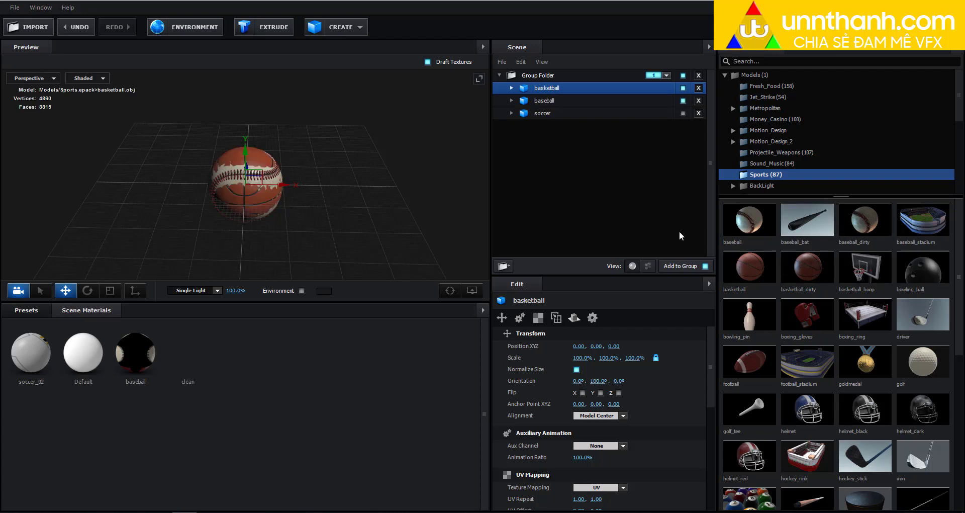
# - Keep the soccer and baseball models hidden so only the basketball shows
pyautogui.click(683, 113)
pyautogui.click(684, 113)
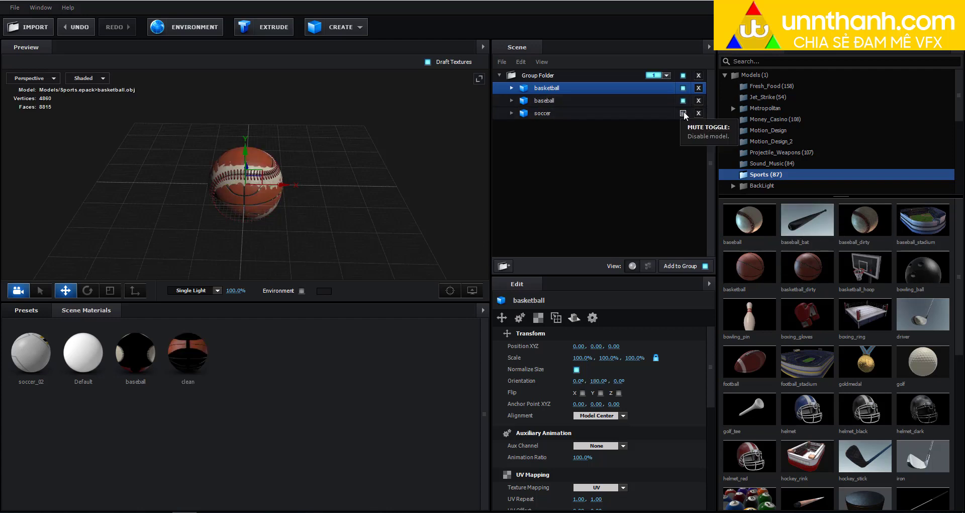
pyautogui.click(680, 102)
pyautogui.click(686, 88)
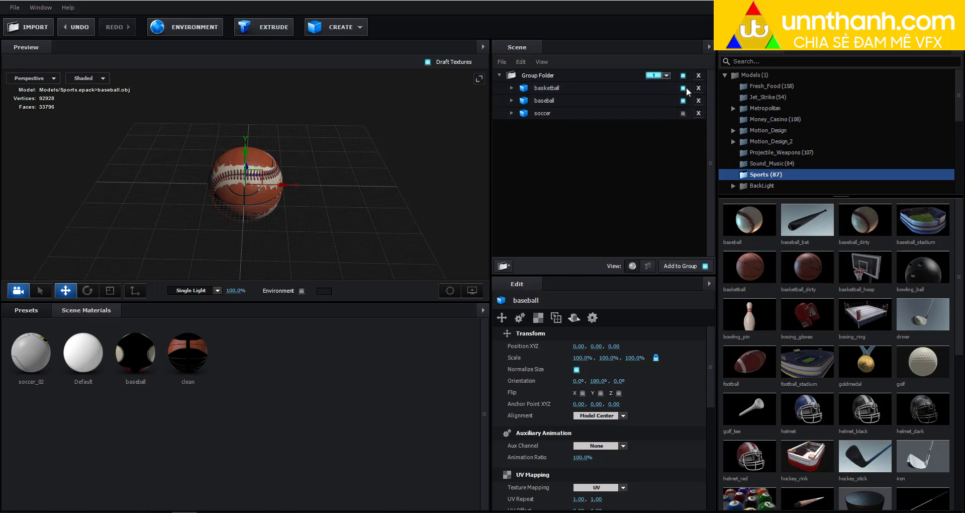
pyautogui.click(682, 101)
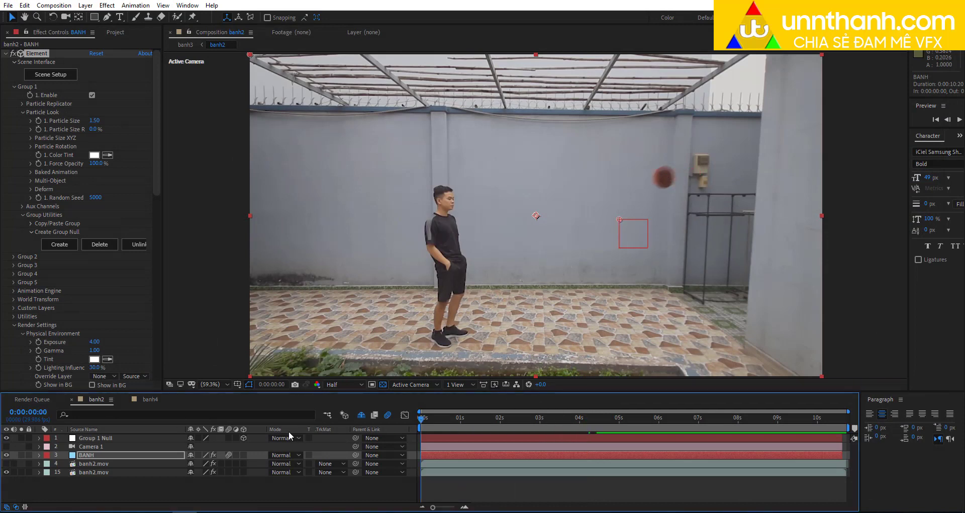
# - Preview the basketball shot, then add a soccer ball model from the Sports library
pyautogui.press('space')
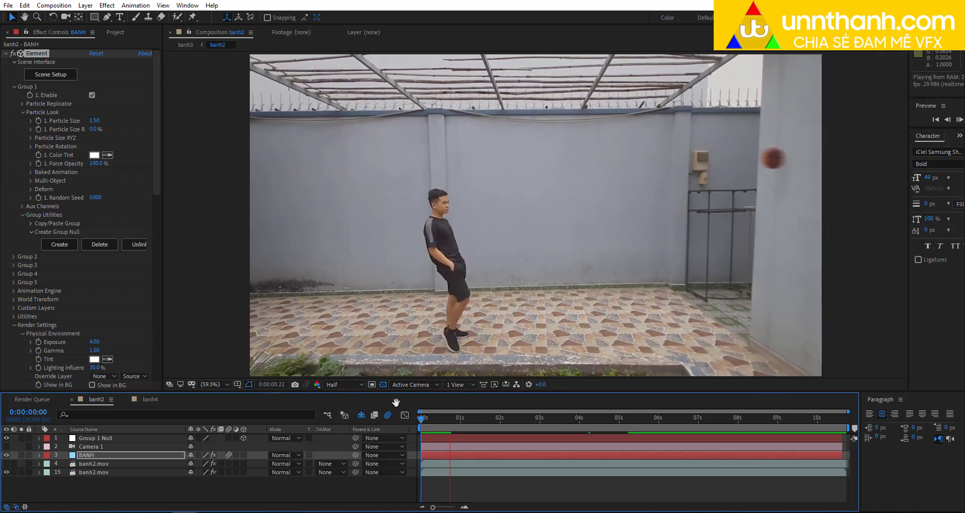
pyautogui.press('space')
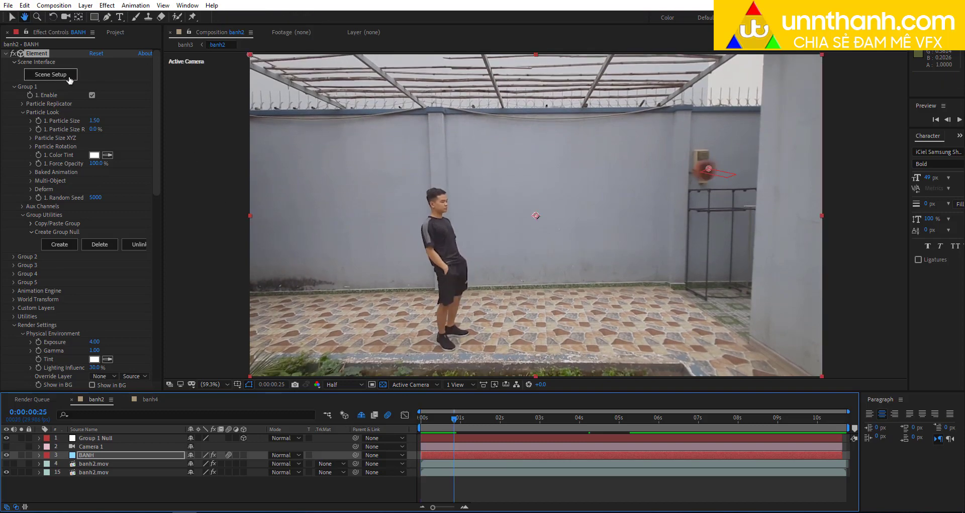
pyautogui.click(69, 78)
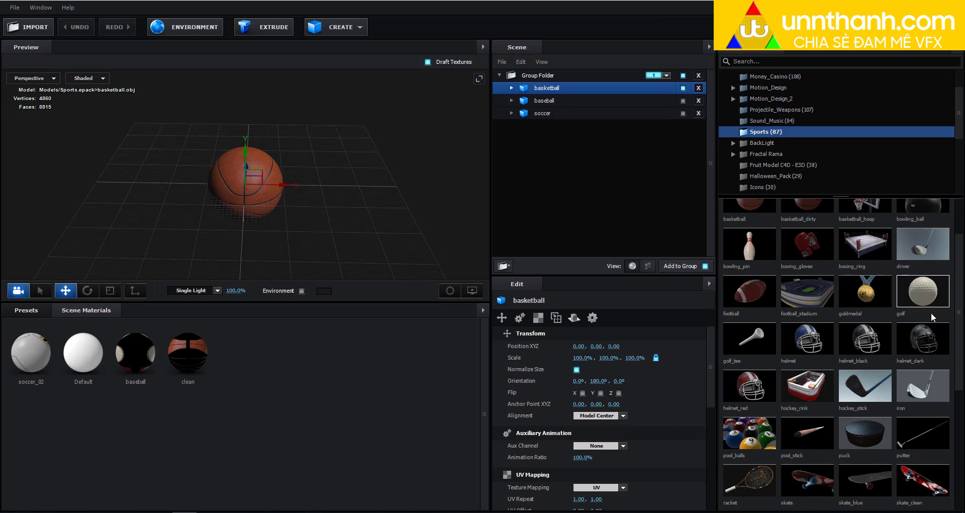
pyautogui.scroll(-5, 930, 313)
pyautogui.click(747, 335)
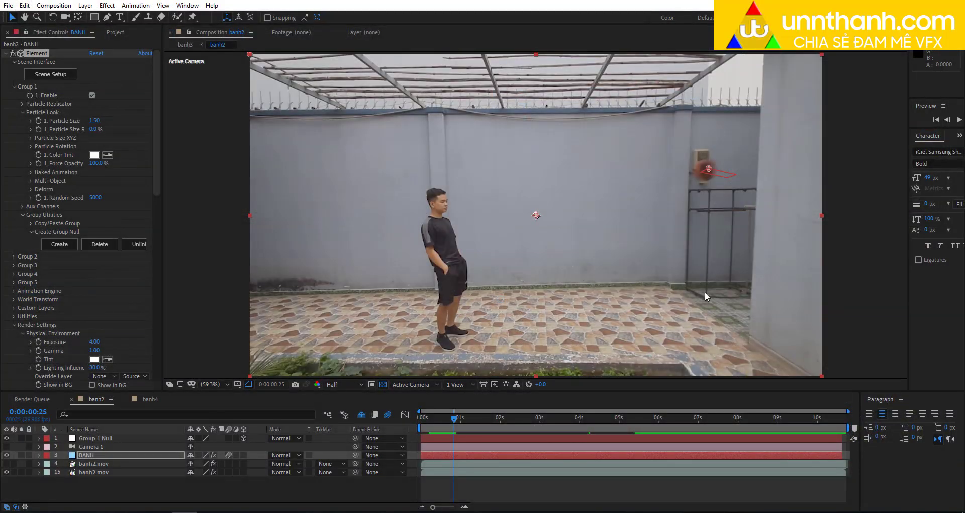
pyautogui.click(149, 399)
# - Add the Bong 2d ball image from the GRAPHIC folder on top of banh4's kick footage
pyautogui.press('space')
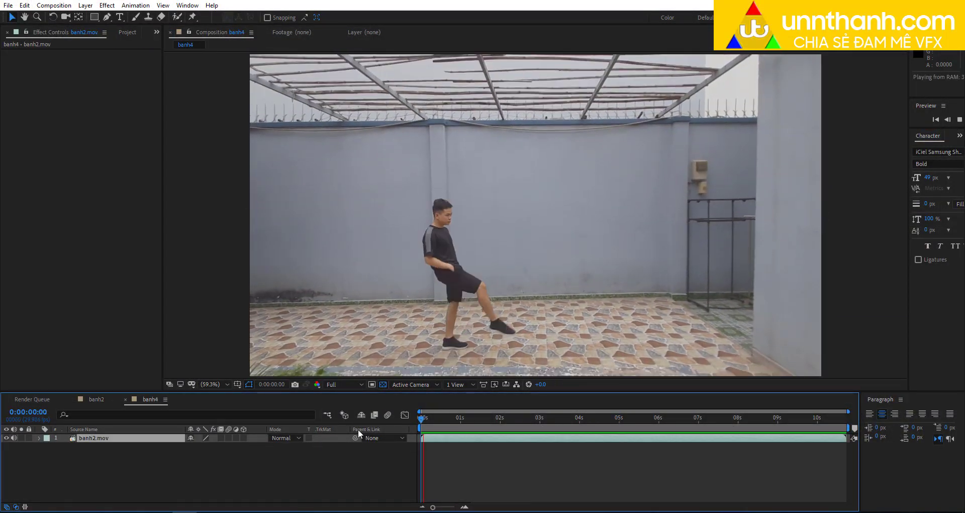
pyautogui.press('space')
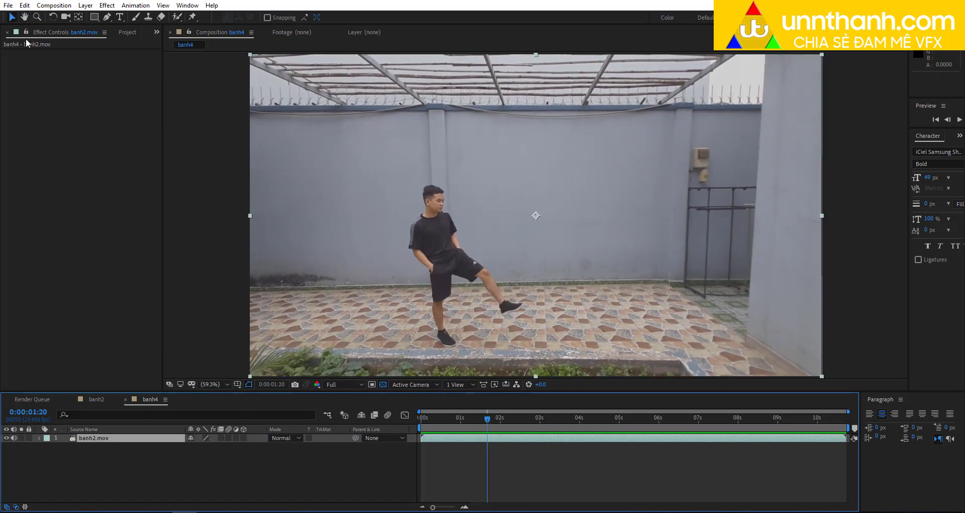
pyautogui.click(128, 32)
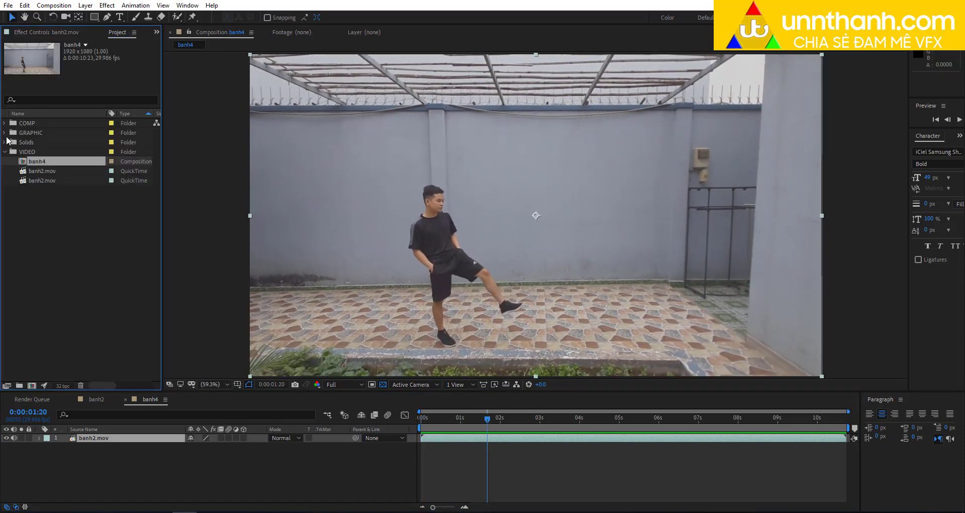
pyautogui.click(5, 133)
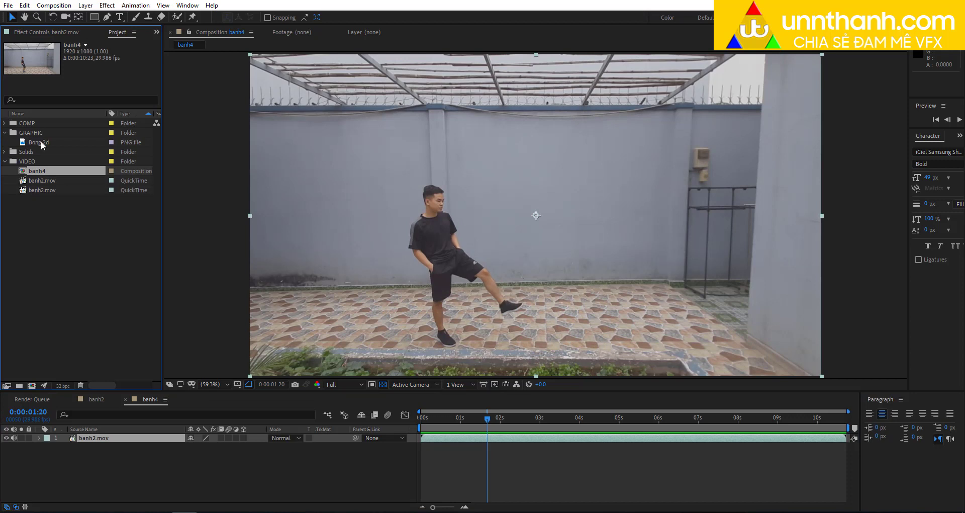
pyautogui.moveTo(43, 143); pyautogui.dragTo(88, 442)
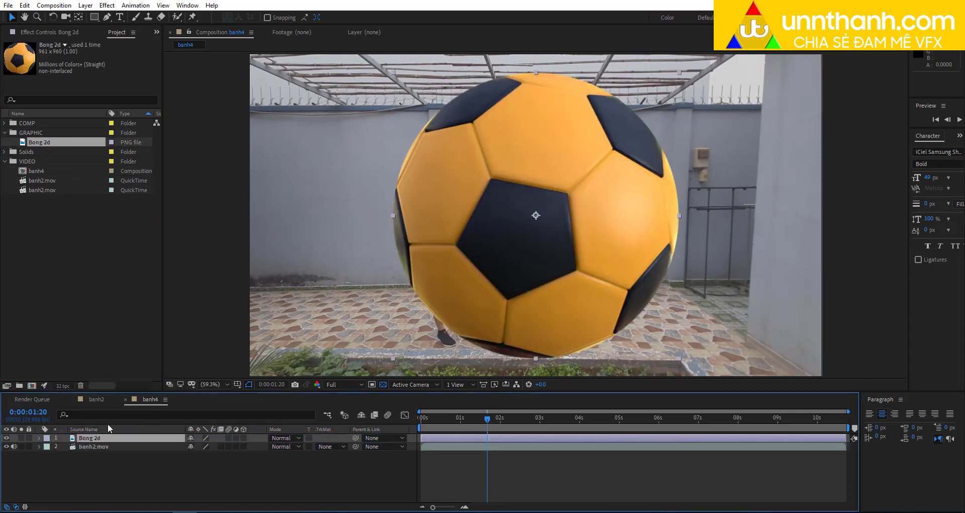
pyautogui.press(',')
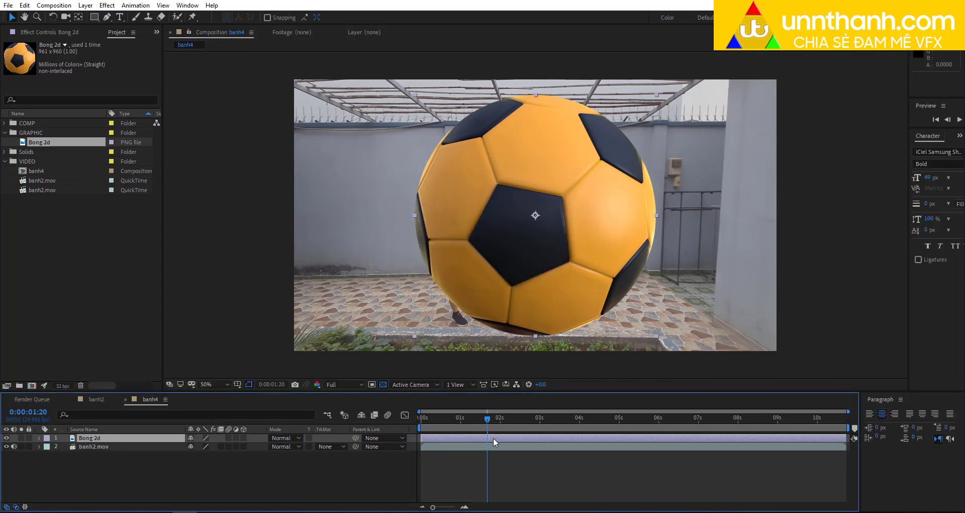
# - Preview with the ball, end the work area at about 2.4 seconds, and go to 0:00:00:22
pyautogui.press('space')
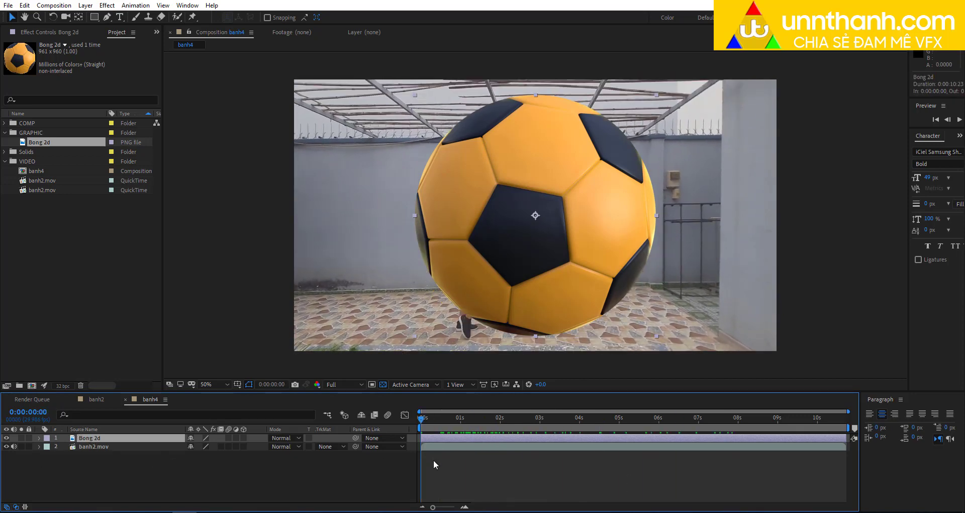
pyautogui.press('n')
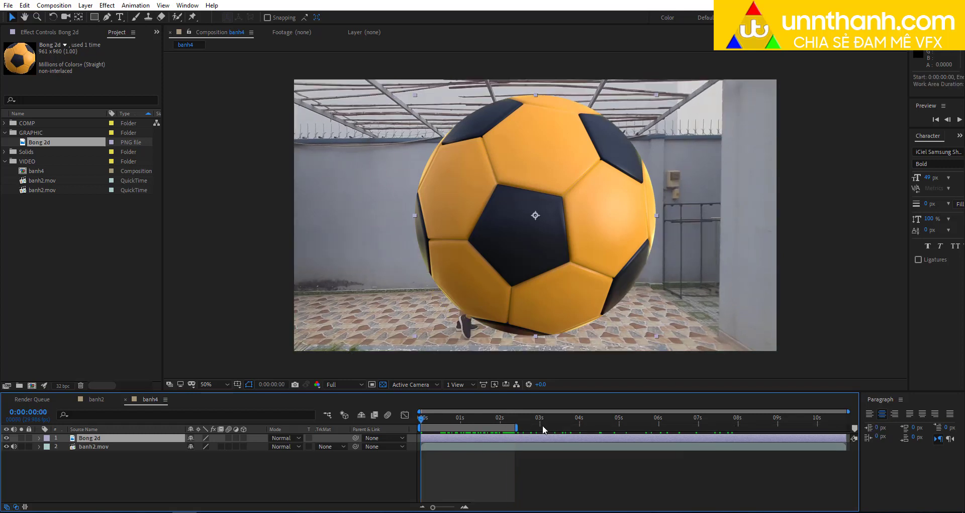
pyautogui.moveTo(482, 420); pyautogui.dragTo(453, 430)
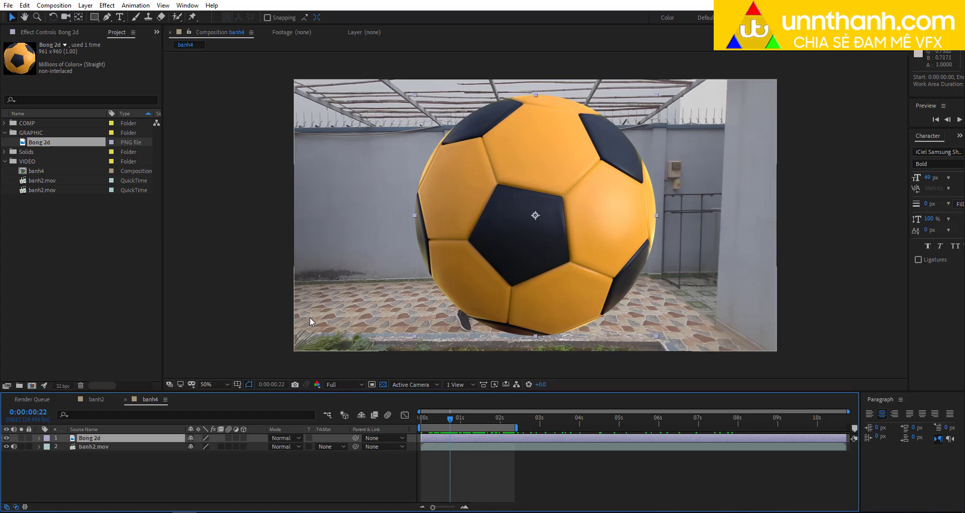
# - Scrub the Bong 2d Scale down through 68%, 46% and 20.2%, then undo the last change
pyautogui.press('s')
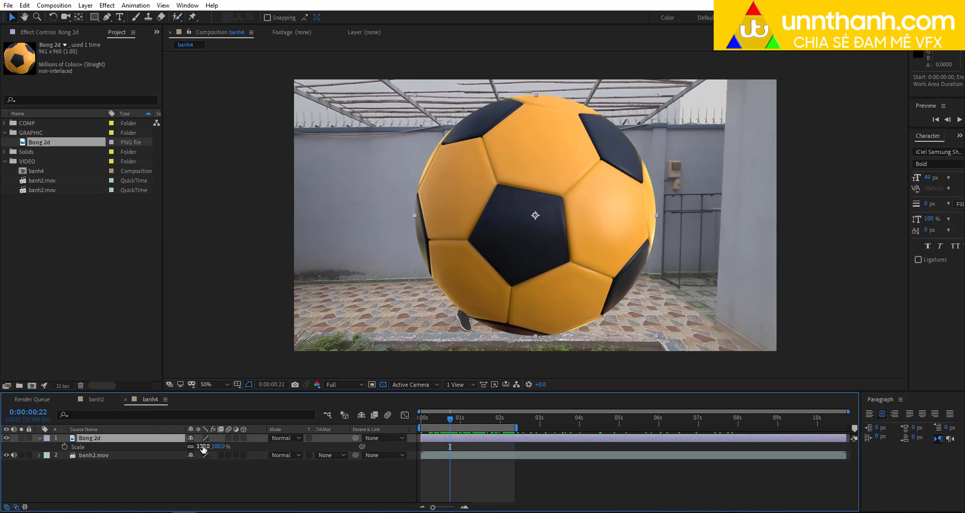
pyautogui.moveTo(203, 446); pyautogui.dragTo(116, 445)
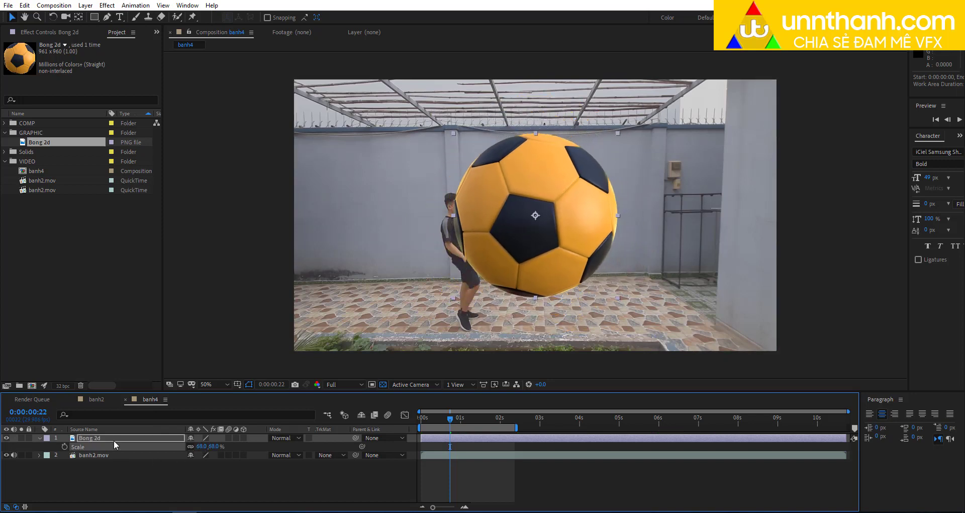
pyautogui.moveTo(201, 454)
pyautogui.mouseDown()
pyautogui.moveTo(184, 455)
pyautogui.moveTo(430, 438)
pyautogui.moveTo(479, 424)
pyautogui.mouseUp()
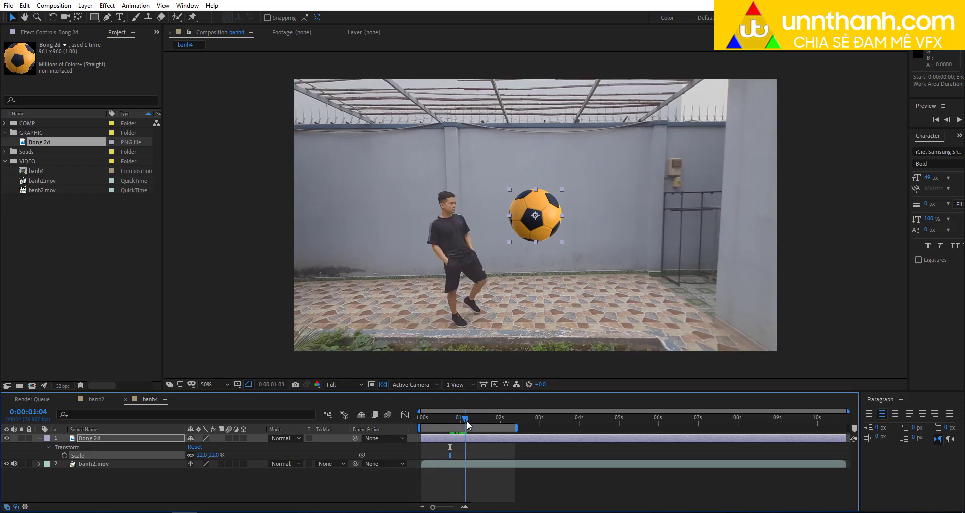
pyautogui.scroll(1, 523, 287)
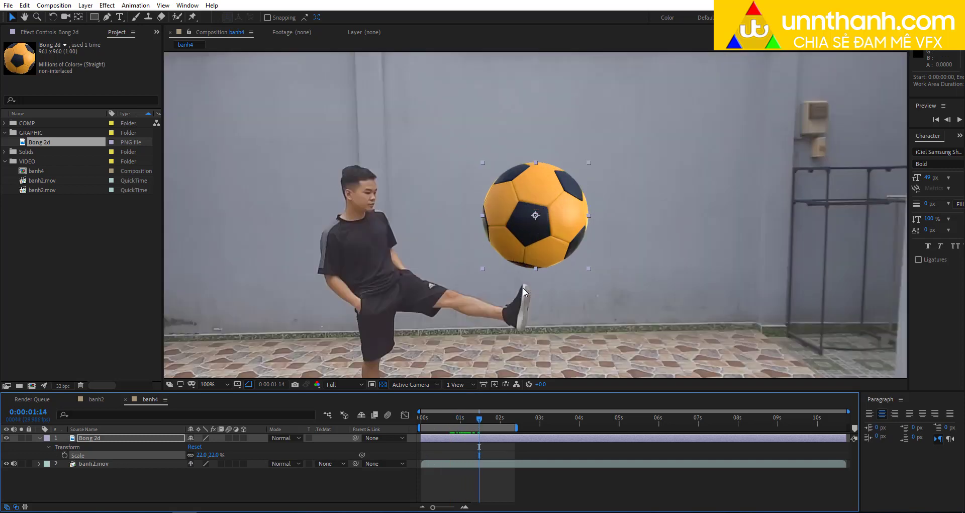
pyautogui.scroll(1, 523, 288)
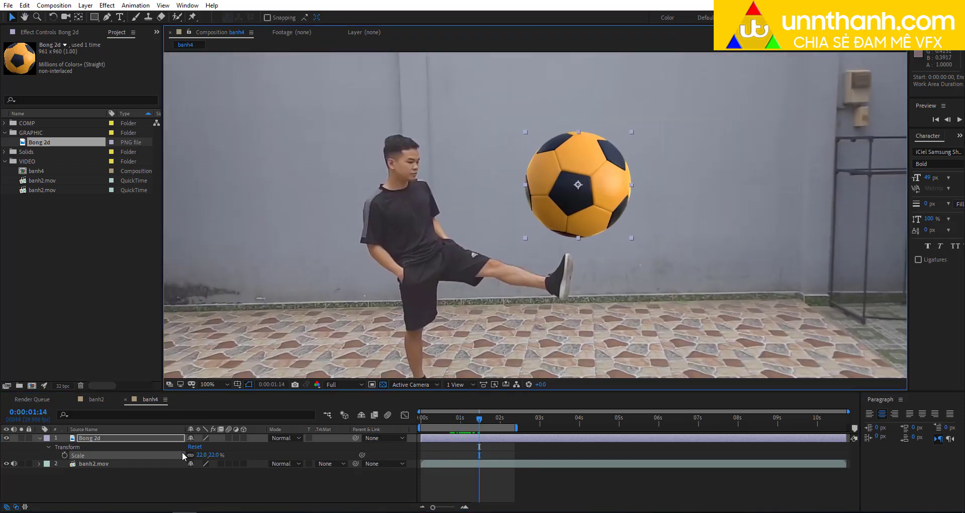
pyautogui.moveTo(200, 455); pyautogui.dragTo(142, 449)
pyautogui.hotkey('ctrl', 'z')
# - Place the ball on the player's foot at 8.2% scale and return to the clip start
pyautogui.moveTo(585, 193); pyautogui.dragTo(567, 273)
pyautogui.moveTo(200, 454); pyautogui.dragTo(199, 455)
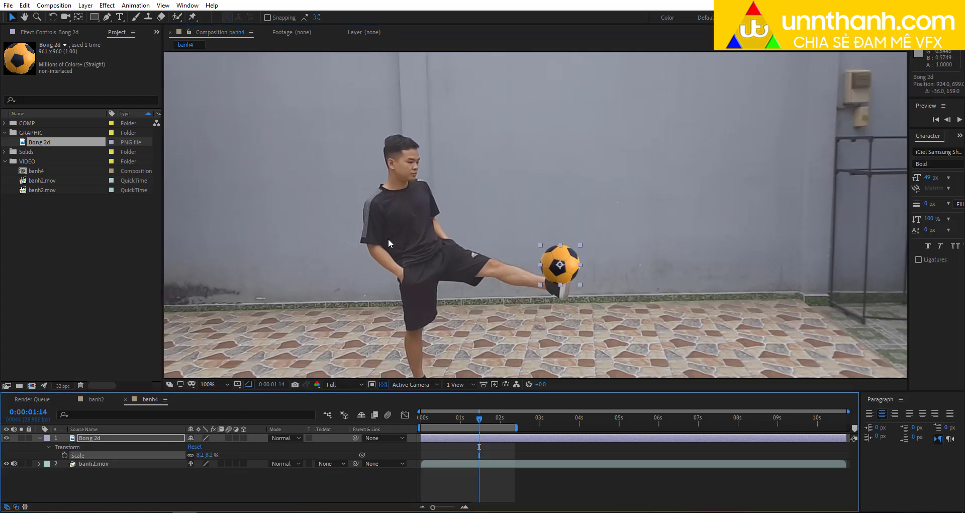
pyautogui.press(',')
pyautogui.press(',')
pyautogui.press('.')
pyautogui.press('.')
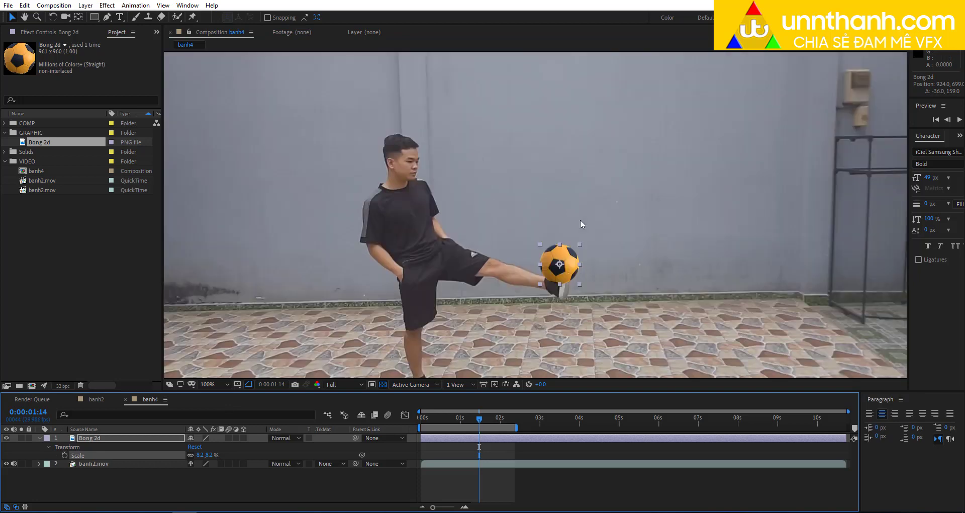
pyautogui.press(',')
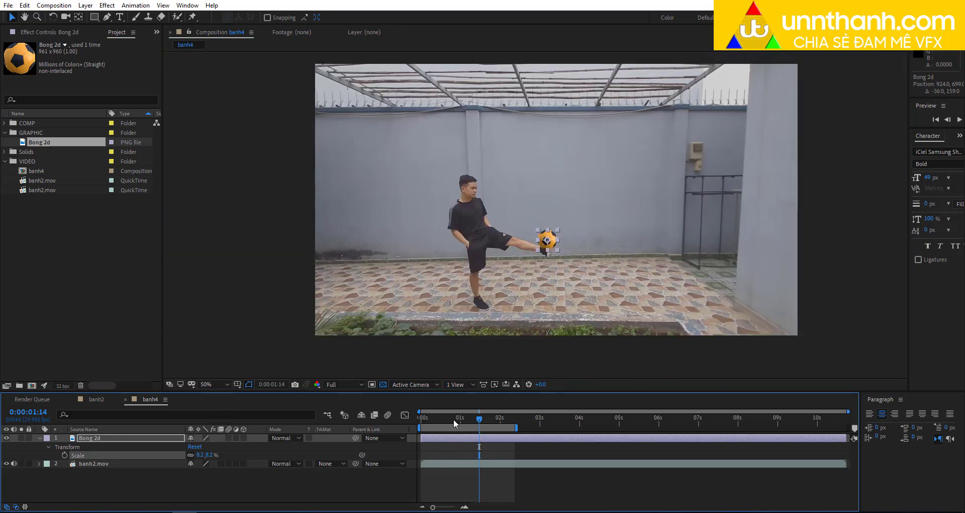
pyautogui.press('Home')
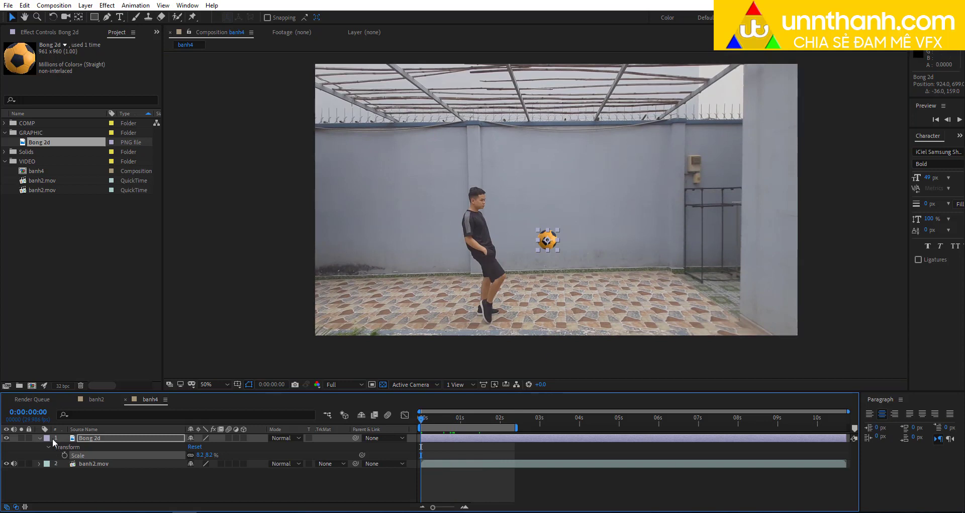
# - At frame 0:00:00:07, nudge the ball down onto the raised foot at 919.0, 735.0
pyautogui.click(70, 484)
pyautogui.click(40, 438)
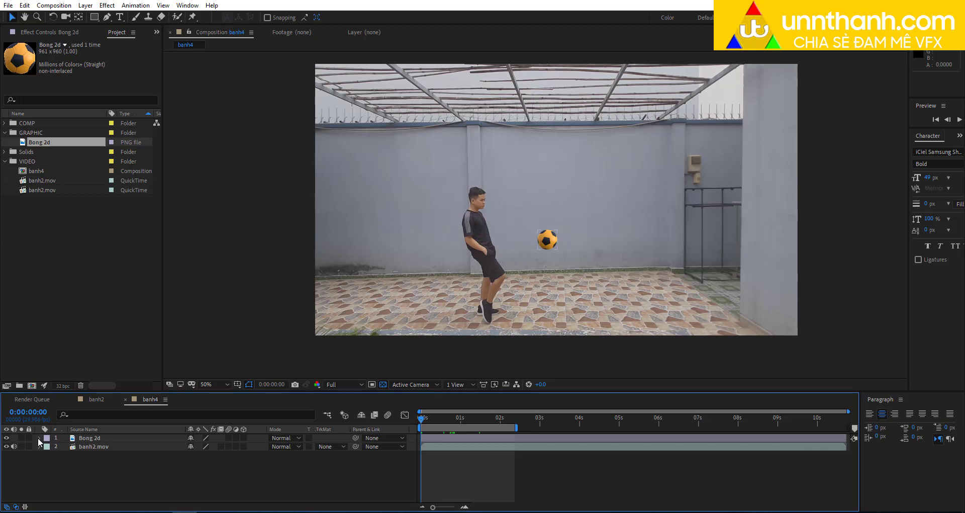
pyautogui.moveTo(430, 422); pyautogui.dragTo(417, 422)
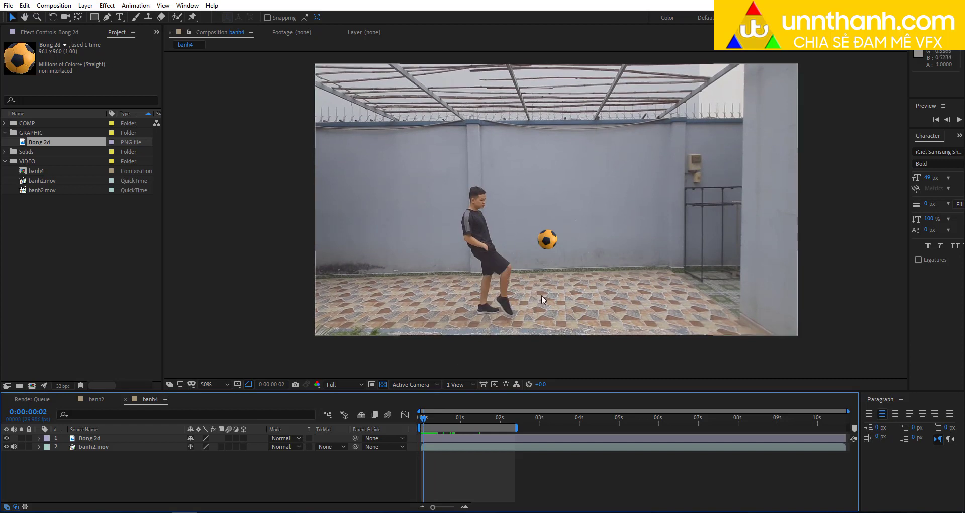
pyautogui.click(433, 418)
pyautogui.moveTo(424, 421); pyautogui.dragTo(429, 419)
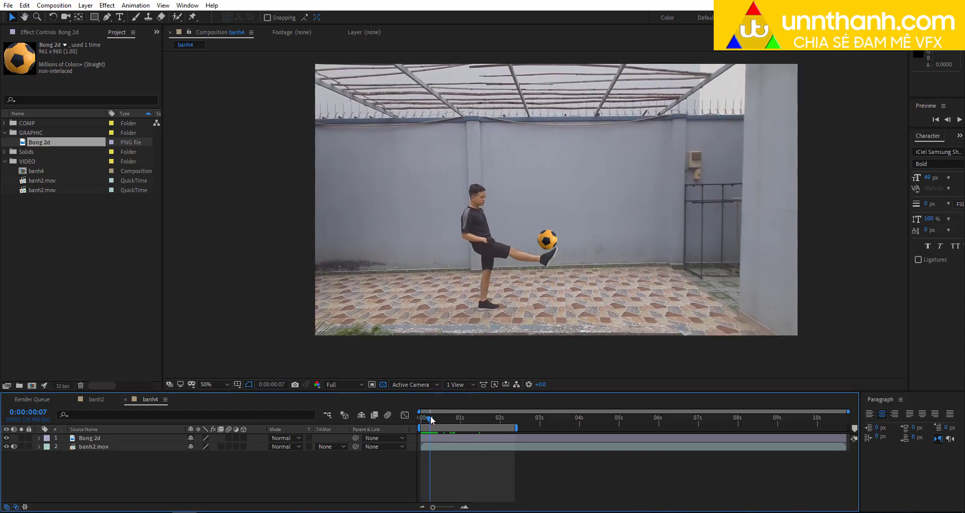
pyautogui.press('/')
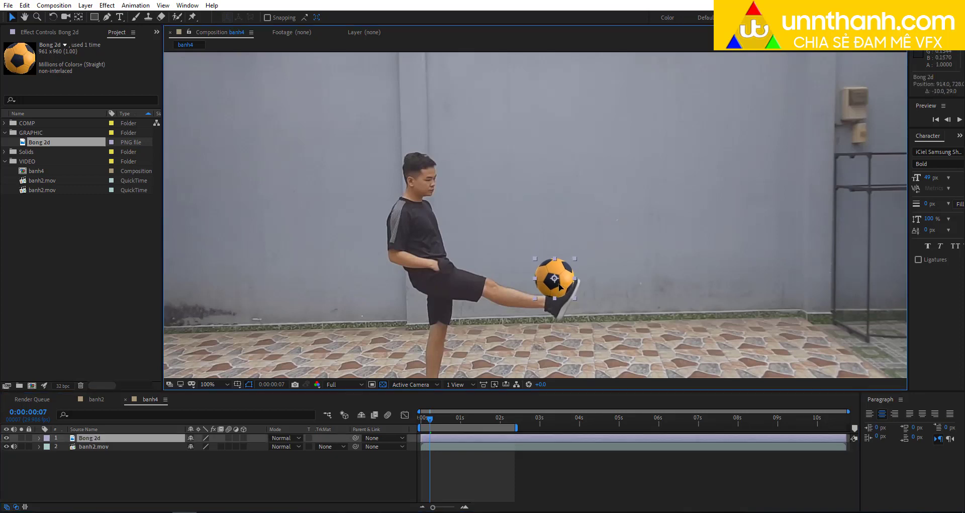
pyautogui.moveTo(566, 271); pyautogui.dragTo(563, 290)
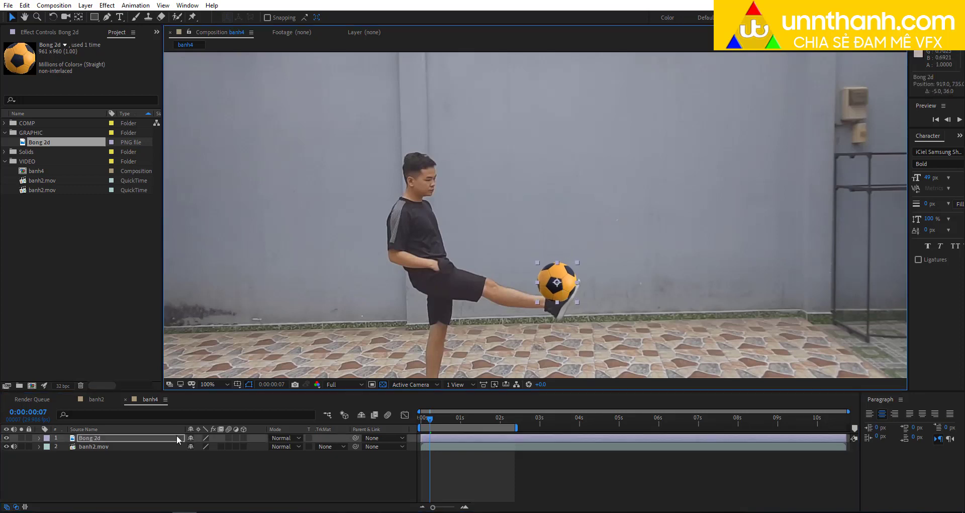
# - Set a starting Position keyframe for the ball and zoom the view to 50%
pyautogui.press('p')
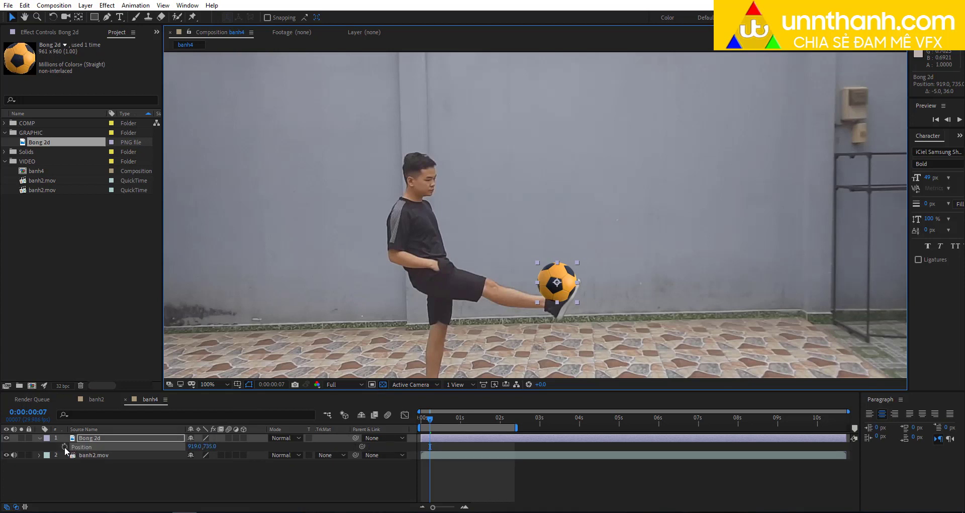
pyautogui.click(64, 446)
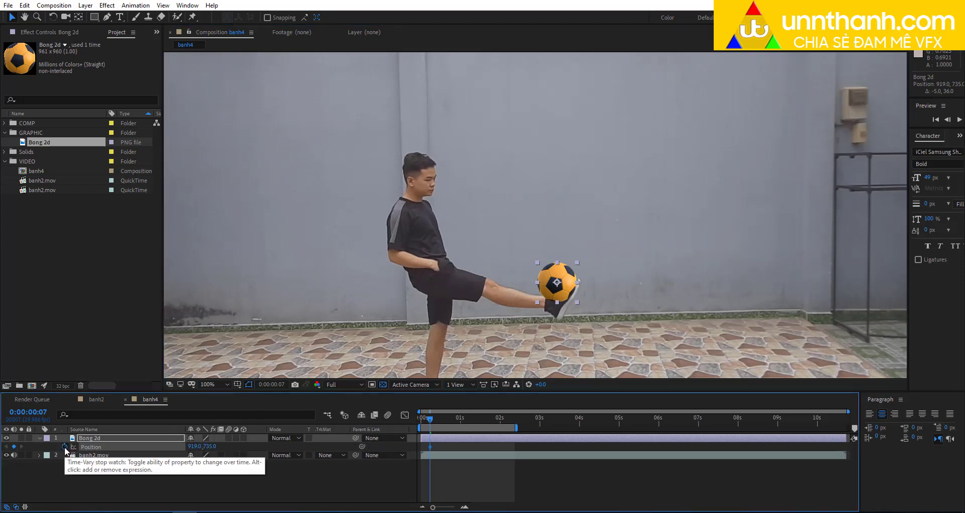
pyautogui.hotkey('ctrl', 'z')
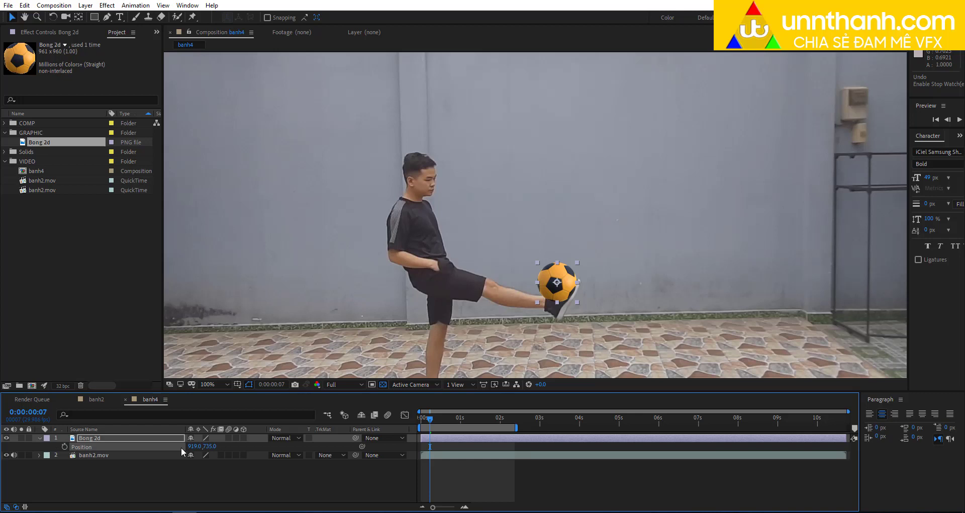
pyautogui.hotkey('ctrl', 'shift', 'z')
pyautogui.press(',')
pyautogui.press(',')
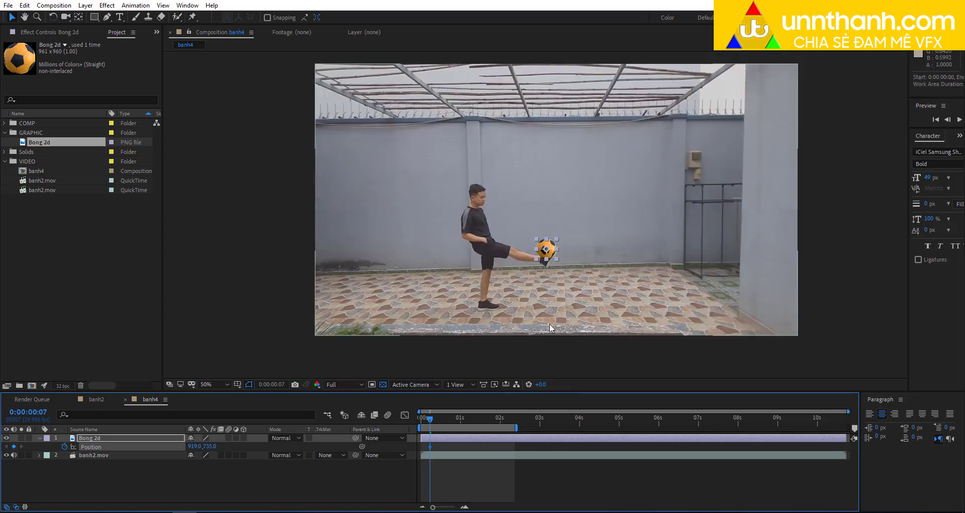
# - Keyframe the ball flying to the upper-right wall, back to the foot, and up again
pyautogui.moveTo(433, 422); pyautogui.dragTo(446, 409)
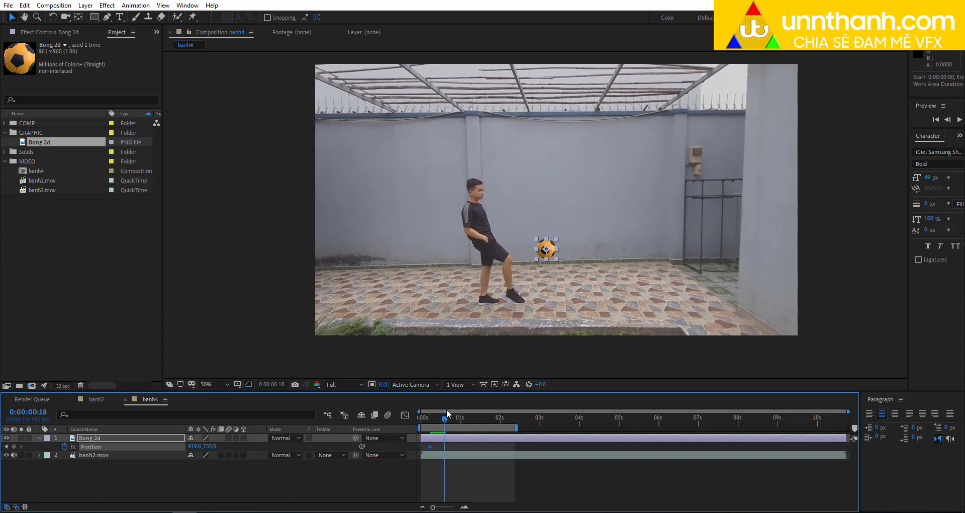
pyautogui.moveTo(553, 257); pyautogui.dragTo(765, 149)
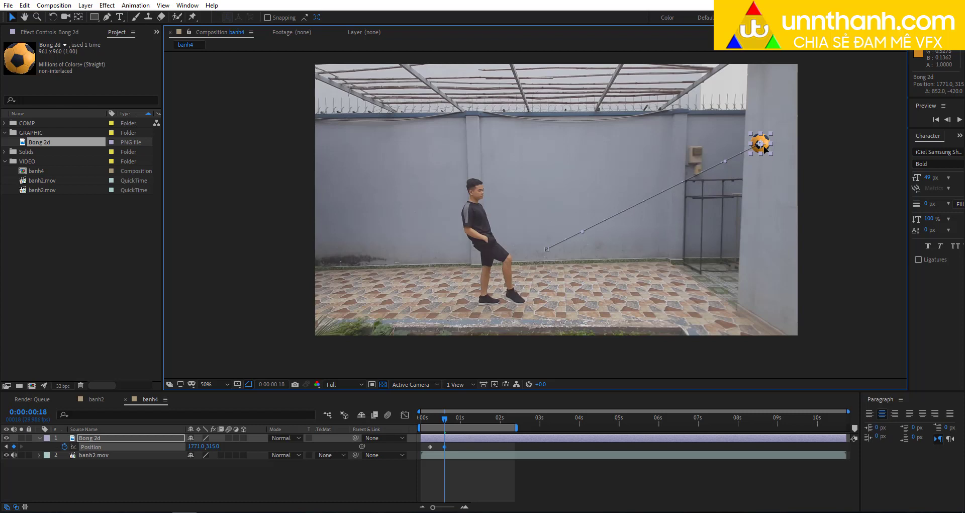
pyautogui.moveTo(446, 420); pyautogui.dragTo(477, 413)
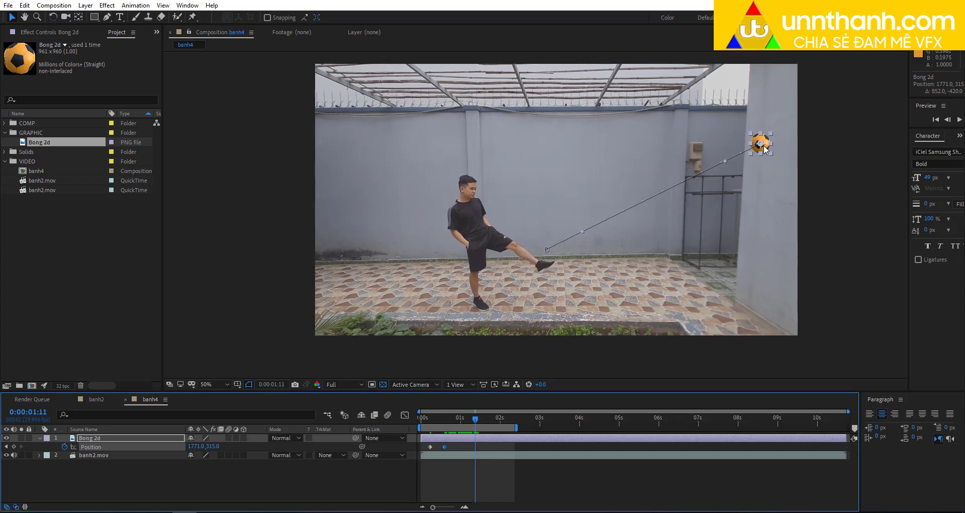
pyautogui.moveTo(762, 151); pyautogui.dragTo(526, 276)
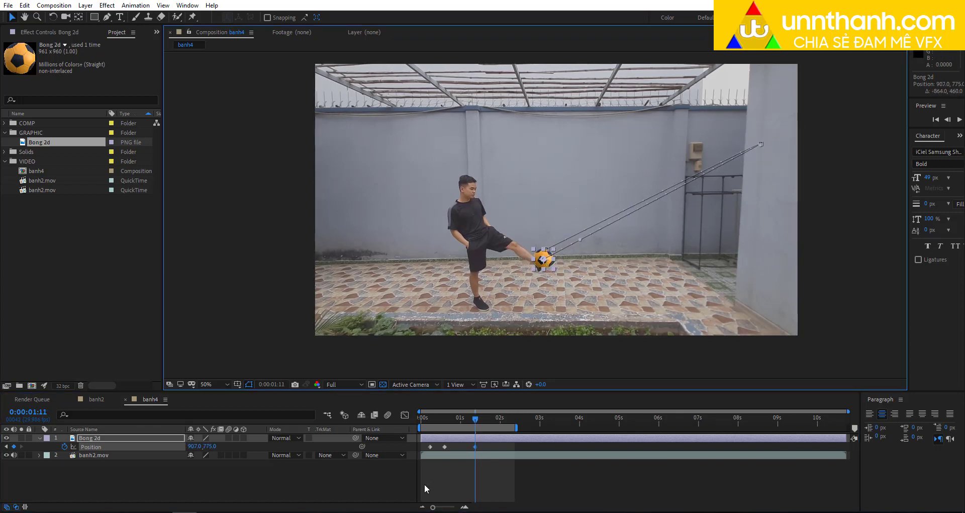
pyautogui.moveTo(474, 419); pyautogui.dragTo(494, 417)
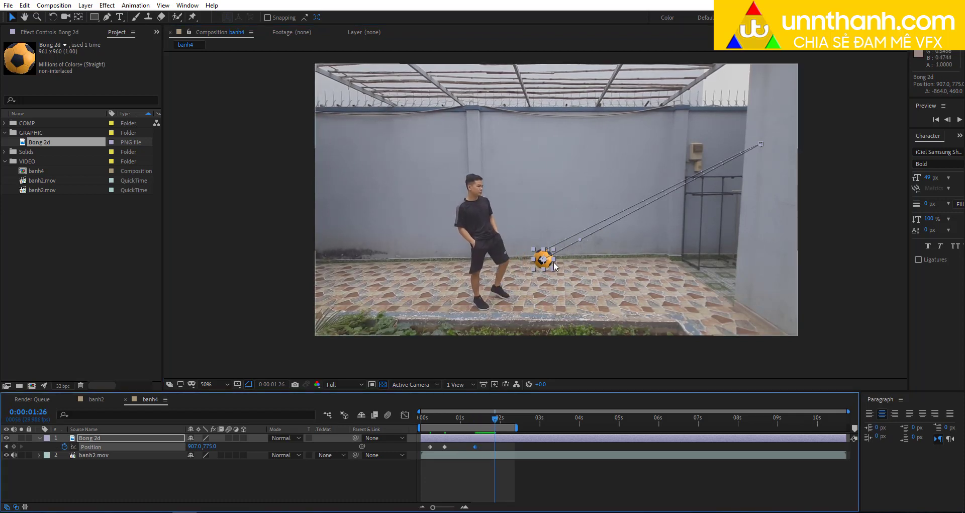
pyautogui.moveTo(552, 267); pyautogui.dragTo(767, 129)
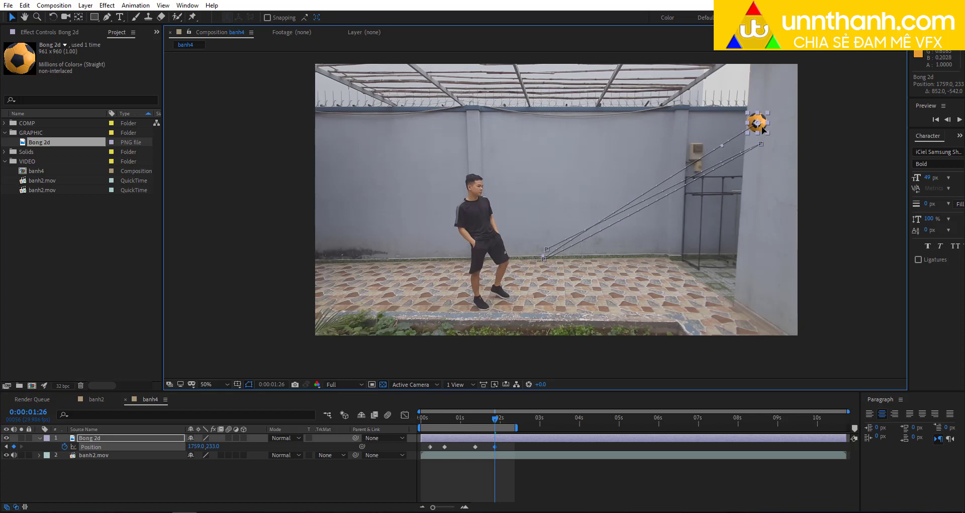
# - Return the ball to the foot at 0:00:02:11 (911.0, 765.0) and preview the animation
pyautogui.moveTo(501, 421); pyautogui.dragTo(515, 416)
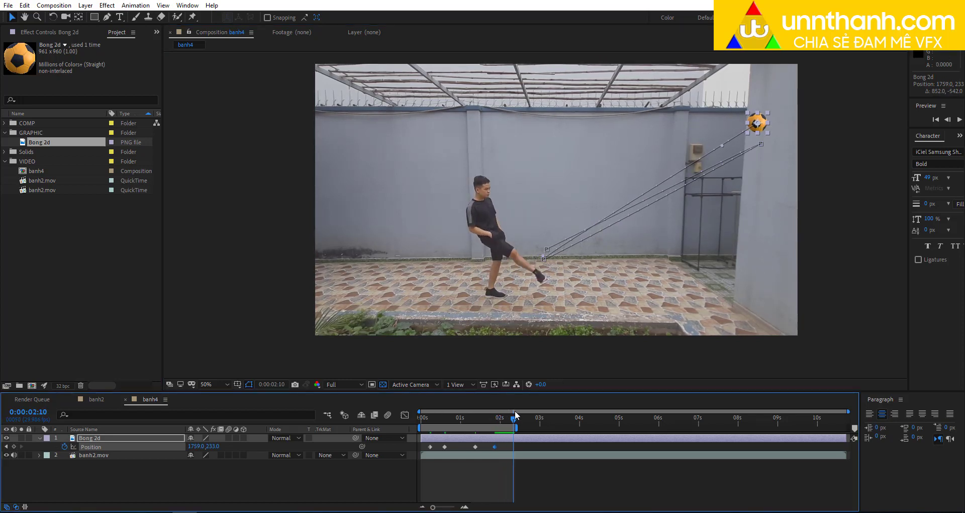
pyautogui.click(515, 412)
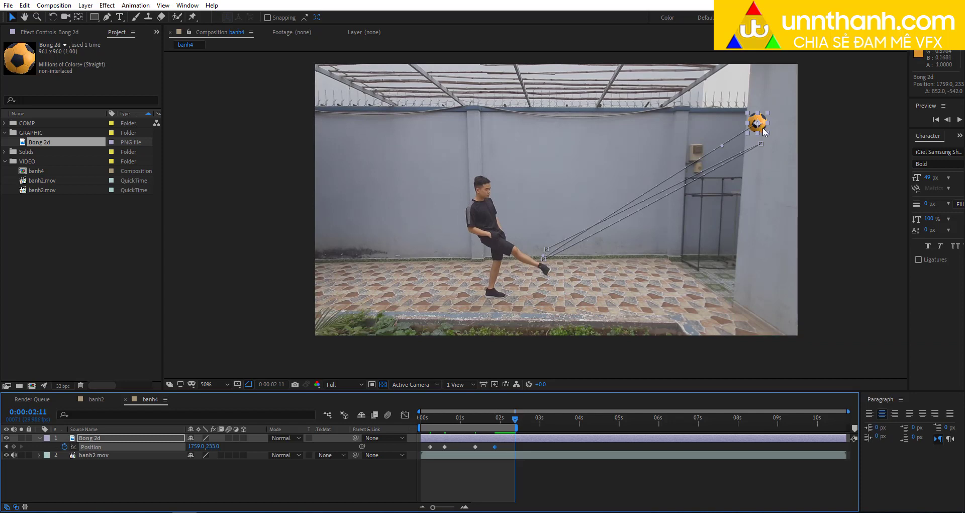
pyautogui.moveTo(764, 132); pyautogui.dragTo(551, 265)
pyautogui.click(521, 427)
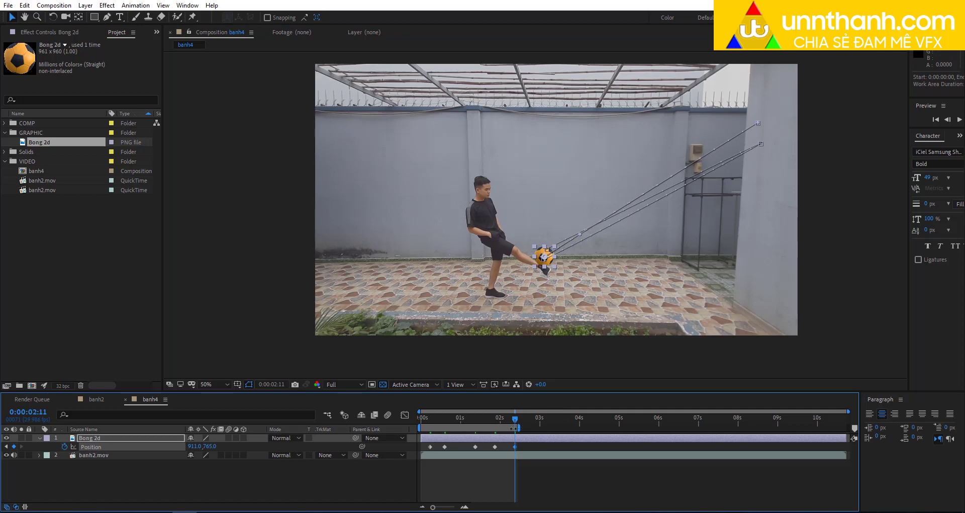
pyautogui.press('space')
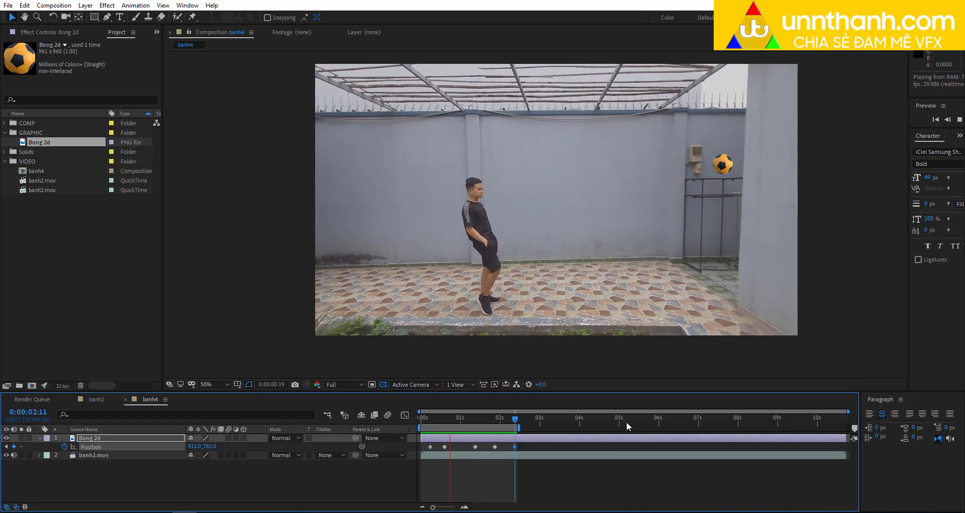
# - On the first frame, move the ball up-right into mid-air near the wall as its starting position
pyautogui.press('space')
pyautogui.press('Home')
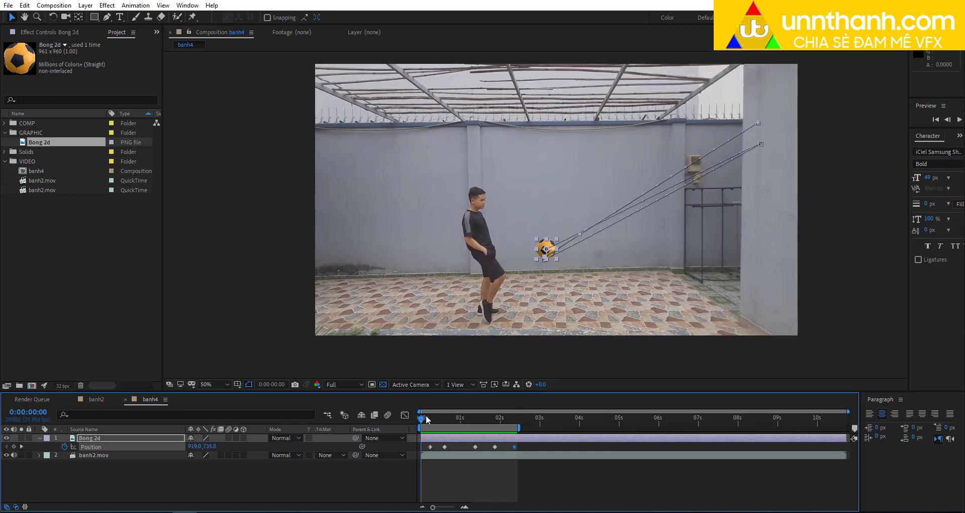
pyautogui.moveTo(427, 418); pyautogui.dragTo(390, 418)
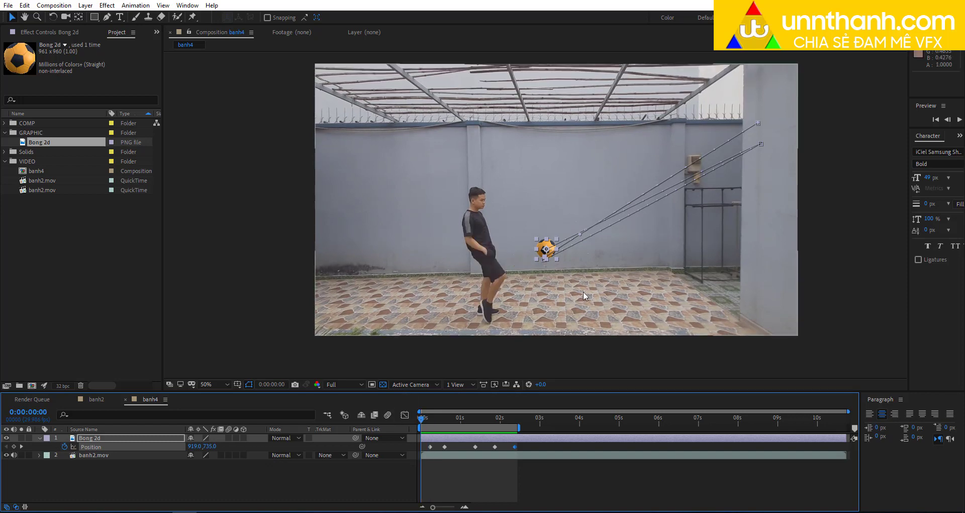
pyautogui.moveTo(542, 249); pyautogui.dragTo(607, 197)
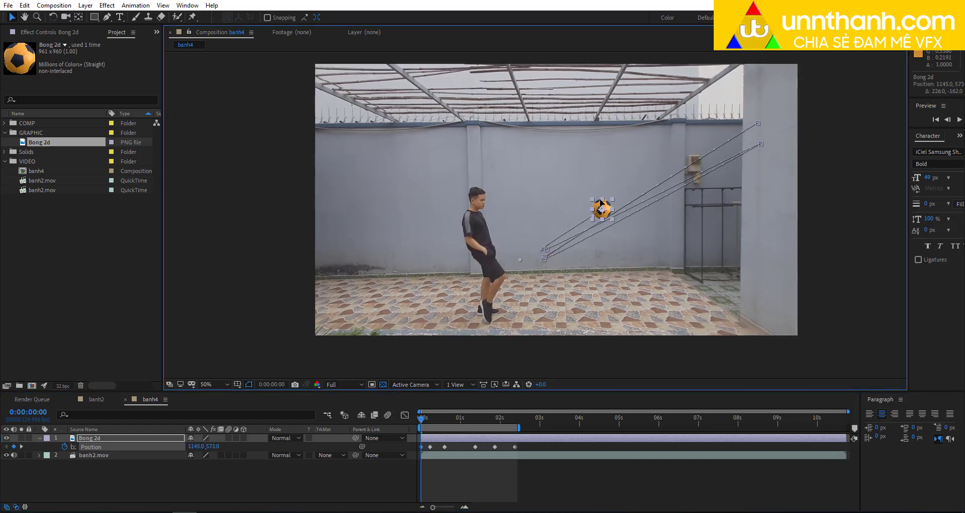
# - Preview the full-frame animation, then switch to the banh2 composition
pyautogui.press('space')
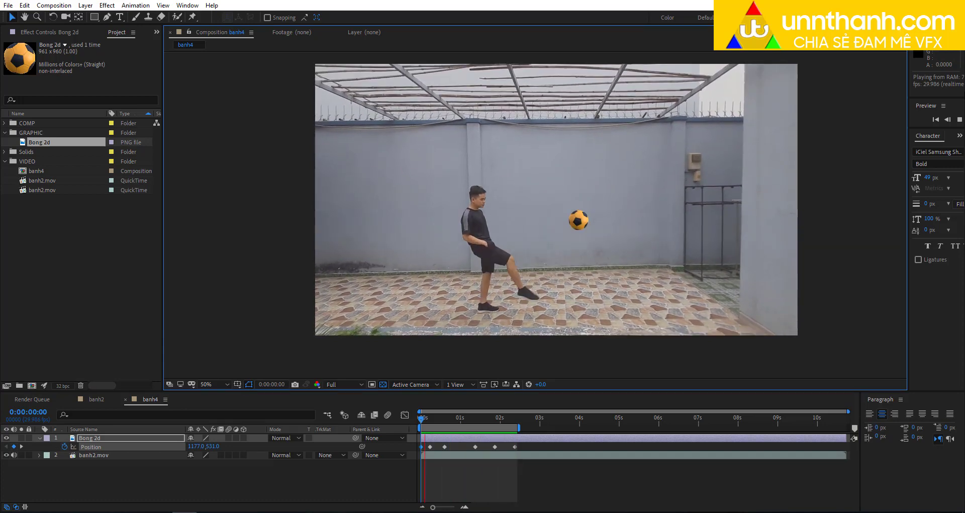
pyautogui.hotkey('shift', '/')
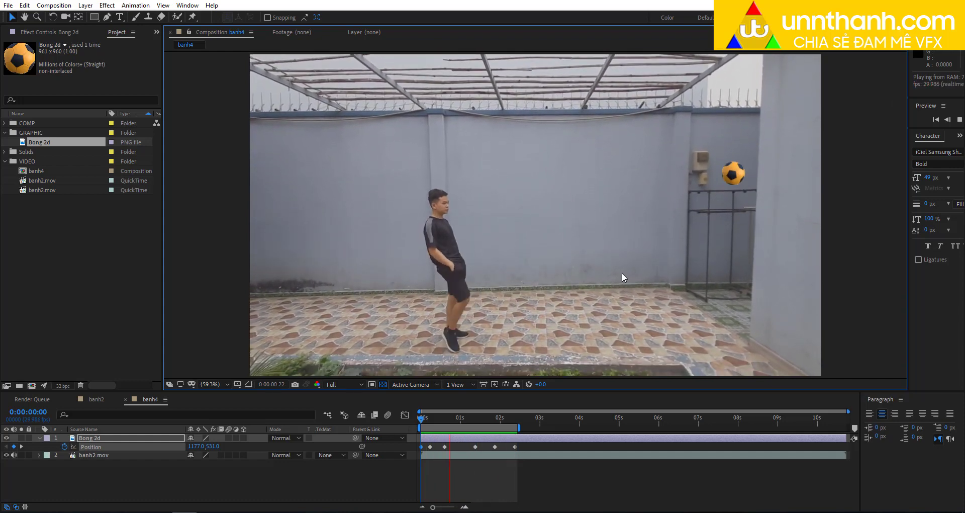
pyautogui.press('space')
pyautogui.click(97, 400)
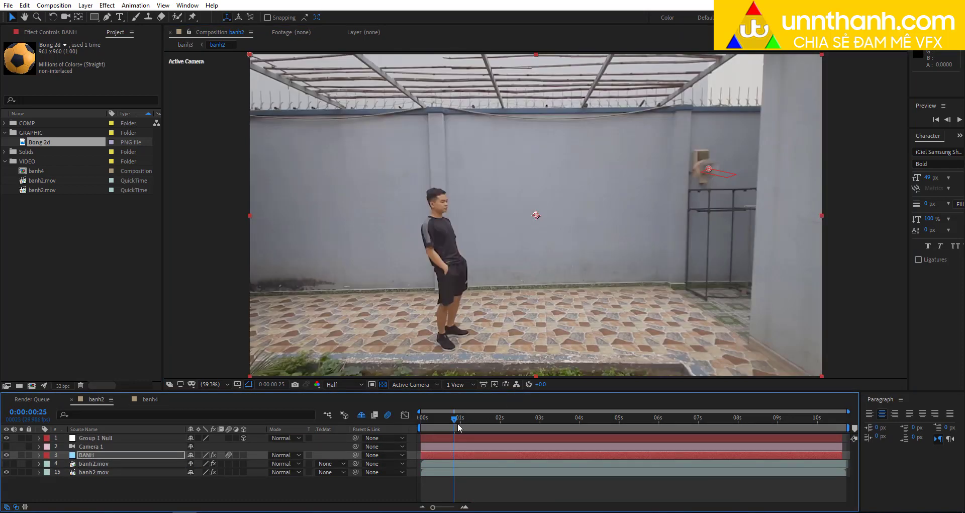
# - Preview the banh2 animation, rename layer 3 to BANH, and select the Group 1 Null layer
pyautogui.click(461, 428)
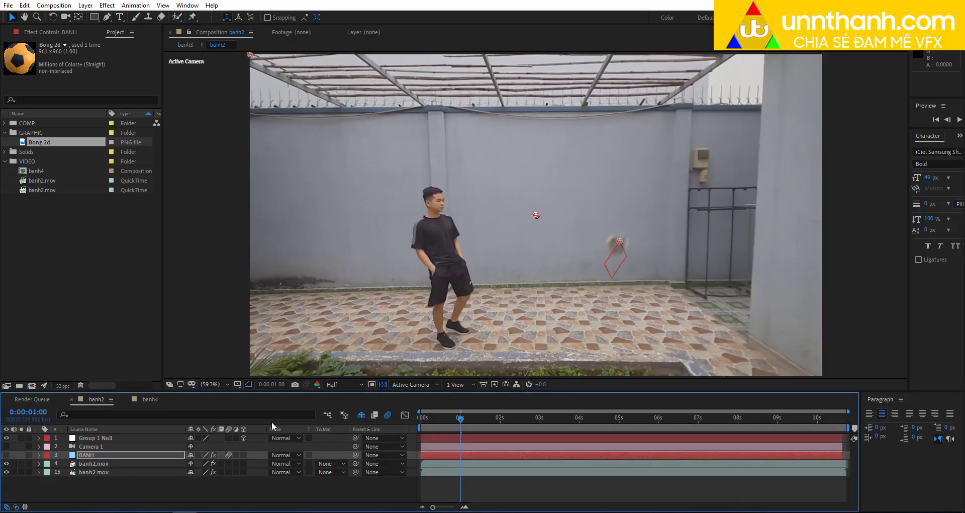
pyautogui.press('space')
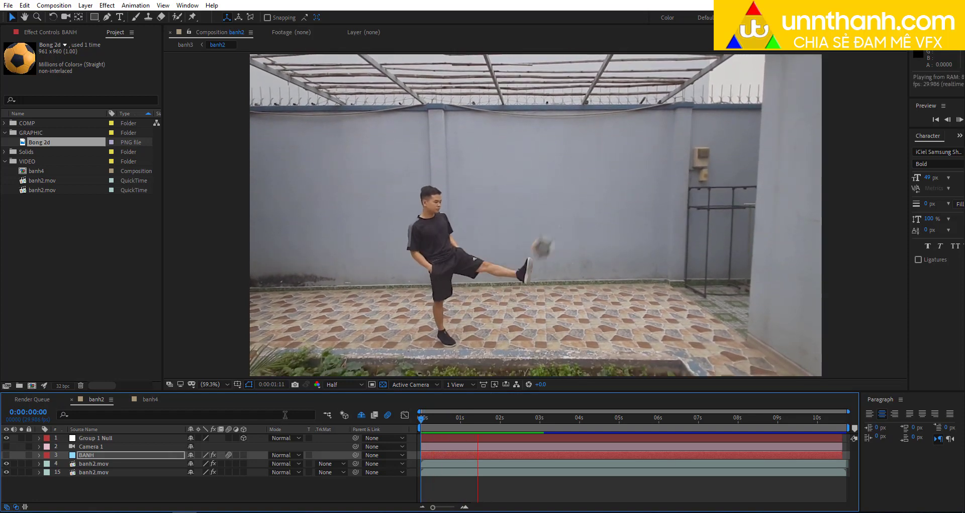
pyautogui.press('space')
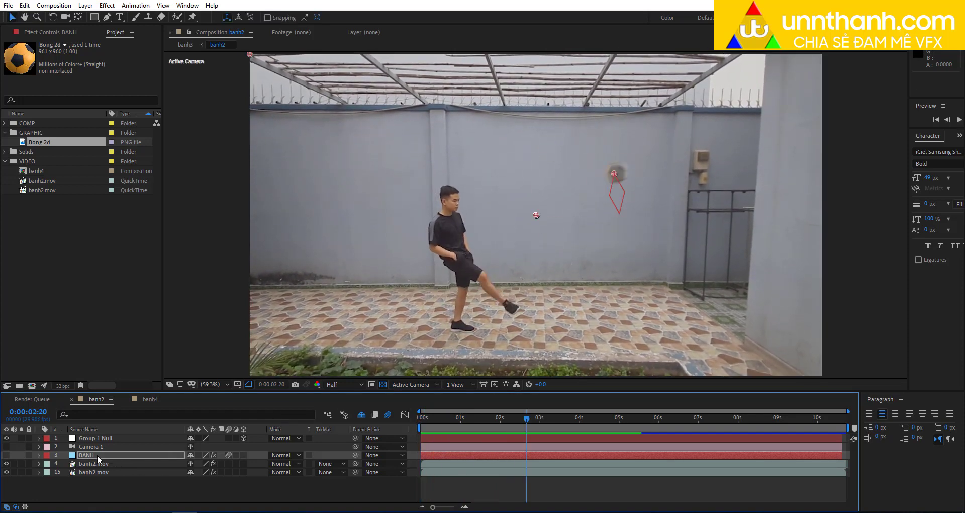
pyautogui.write('H')
pyautogui.press('Return')
pyautogui.click(86, 439)
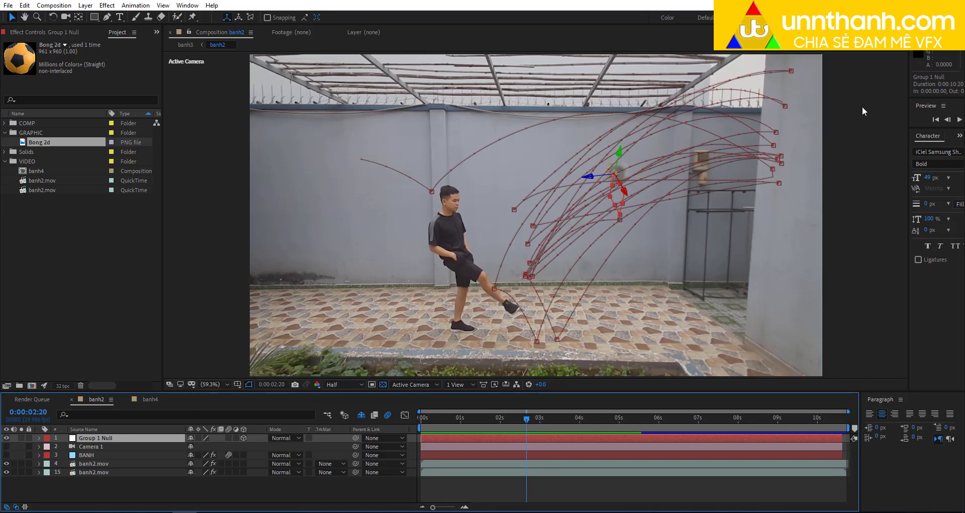
# - Return to banh4, preview the kick, and go back to the start
pyautogui.click(151, 400)
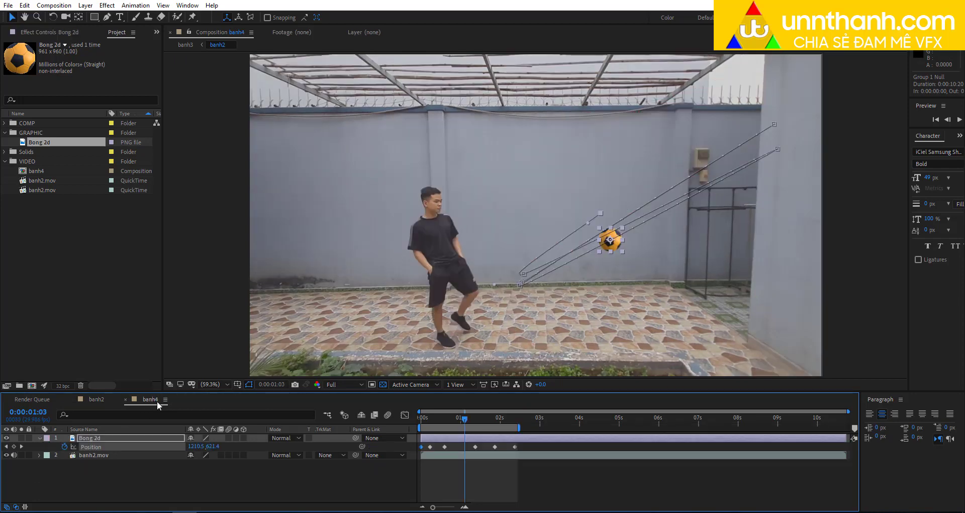
pyautogui.press('space')
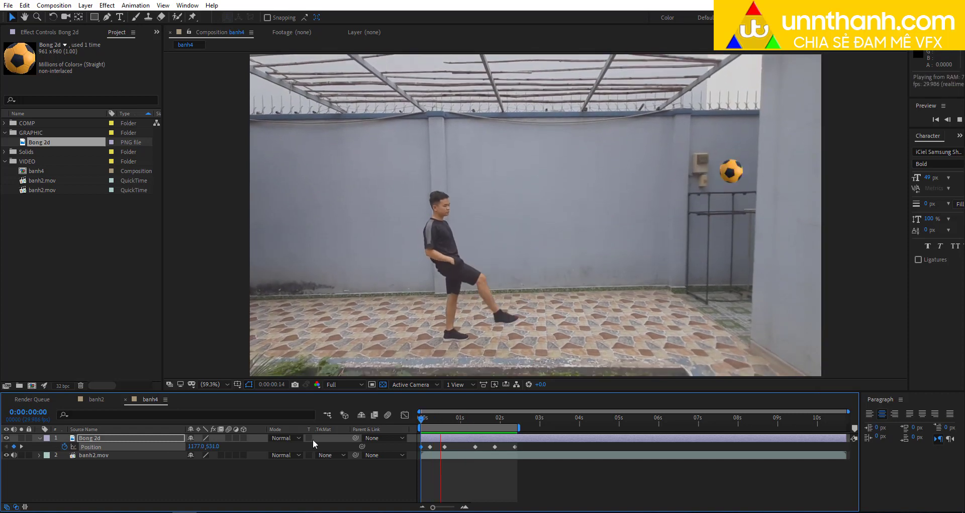
pyautogui.press('space')
pyautogui.moveTo(434, 426); pyautogui.dragTo(422, 427)
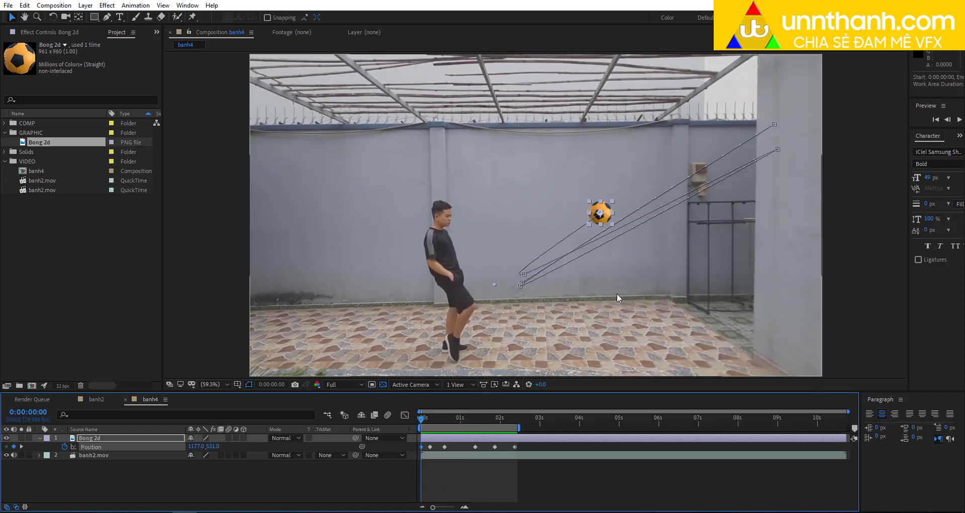
# - Zoom in on the ball and pull the first keyframe's tangent up-left to curve the path
pyautogui.scroll(4, 616, 294)
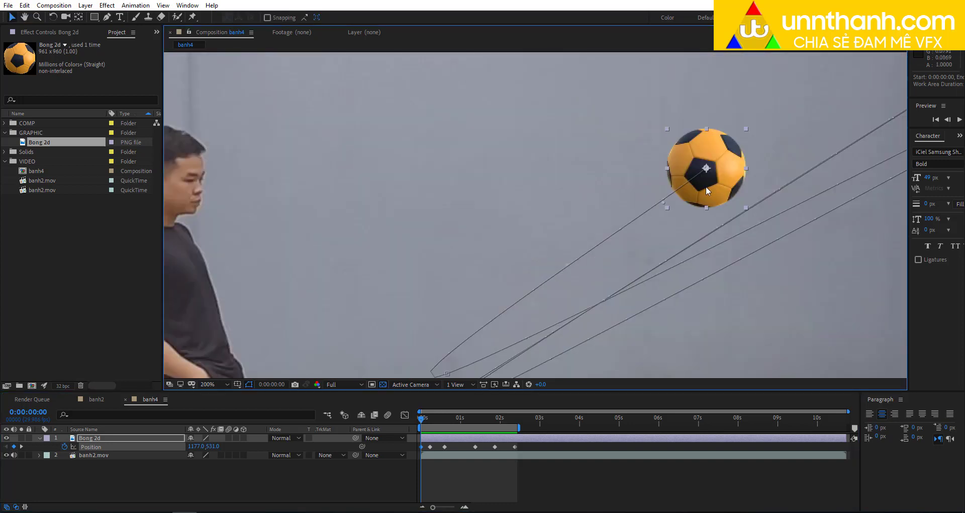
pyautogui.moveTo(495, 316); pyautogui.dragTo(517, 282)
pyautogui.click(471, 341)
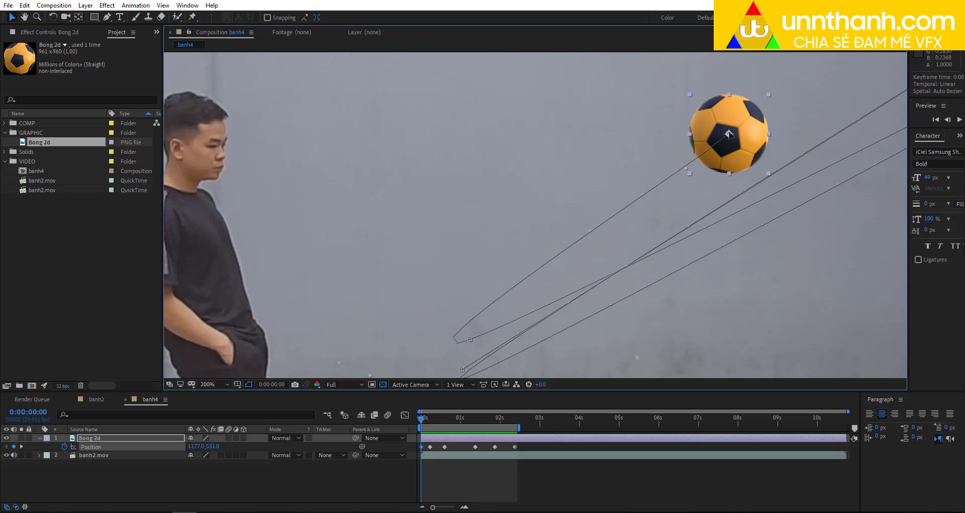
pyautogui.moveTo(686, 168); pyautogui.dragTo(685, 167)
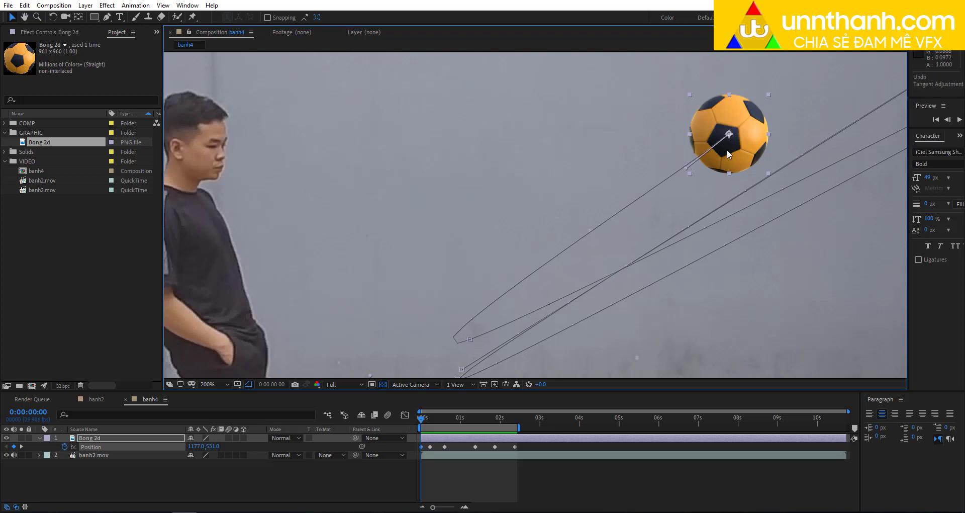
pyautogui.click(729, 134)
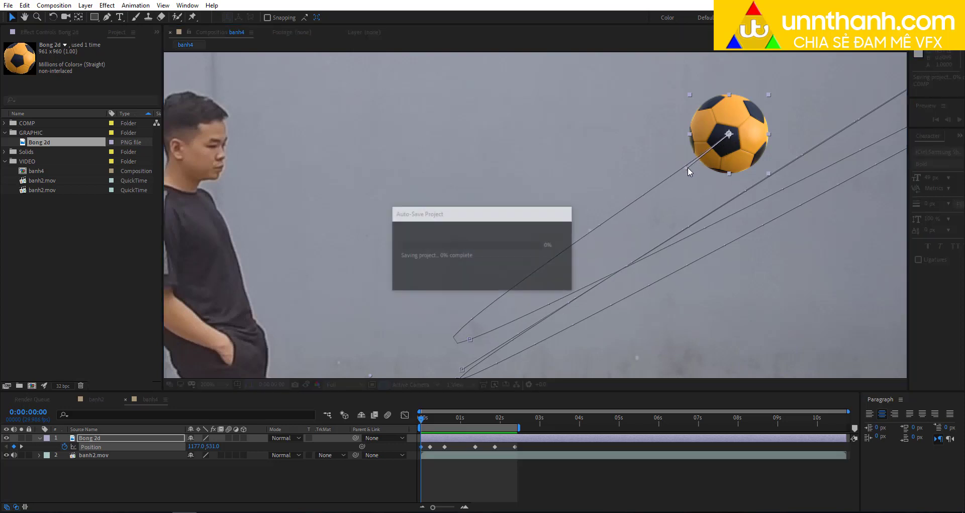
pyautogui.moveTo(686, 167); pyautogui.dragTo(630, 104)
pyautogui.scroll(-4, 600, 288)
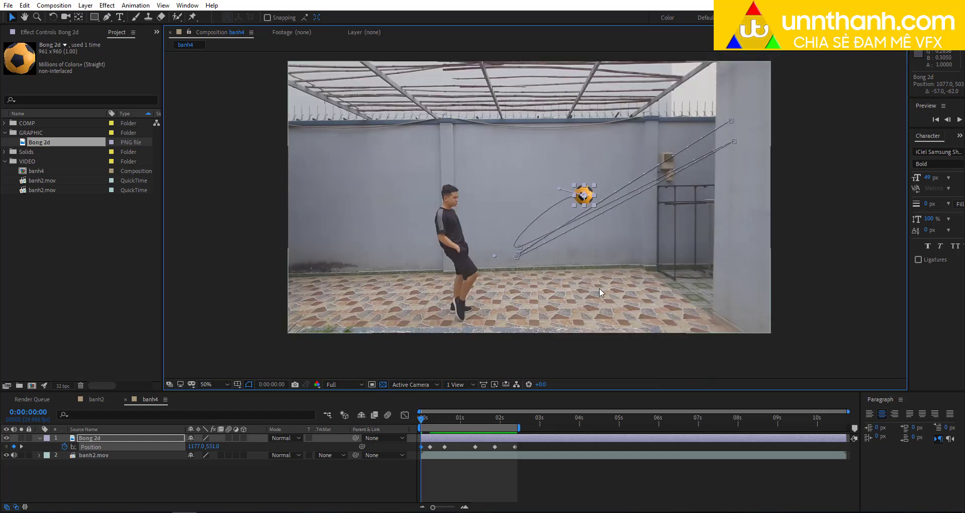
# - Scrub the opening frames and nudge the ball to sit against the foot
pyautogui.click(423, 418)
pyautogui.moveTo(423, 419); pyautogui.dragTo(431, 417)
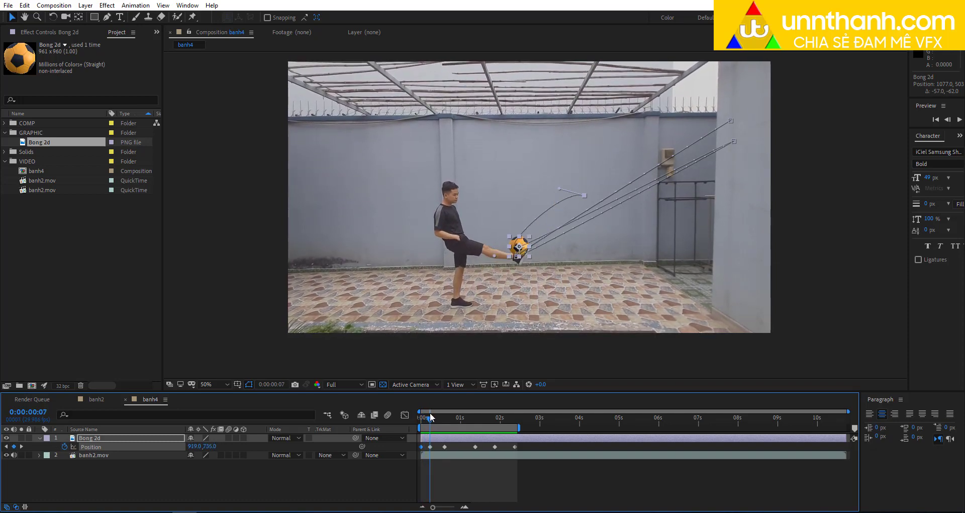
pyautogui.scroll(1, 583, 285)
pyautogui.scroll(2, 584, 285)
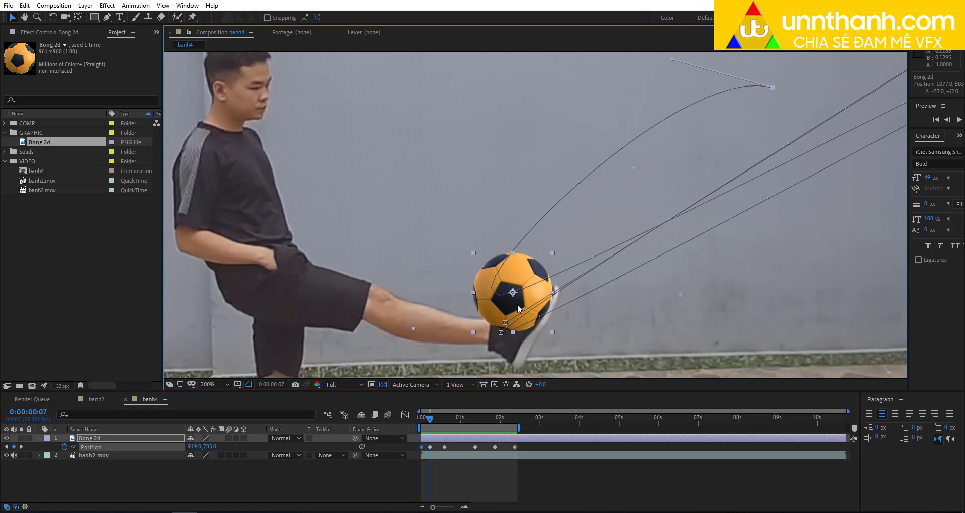
pyautogui.moveTo(517, 304); pyautogui.dragTo(532, 295)
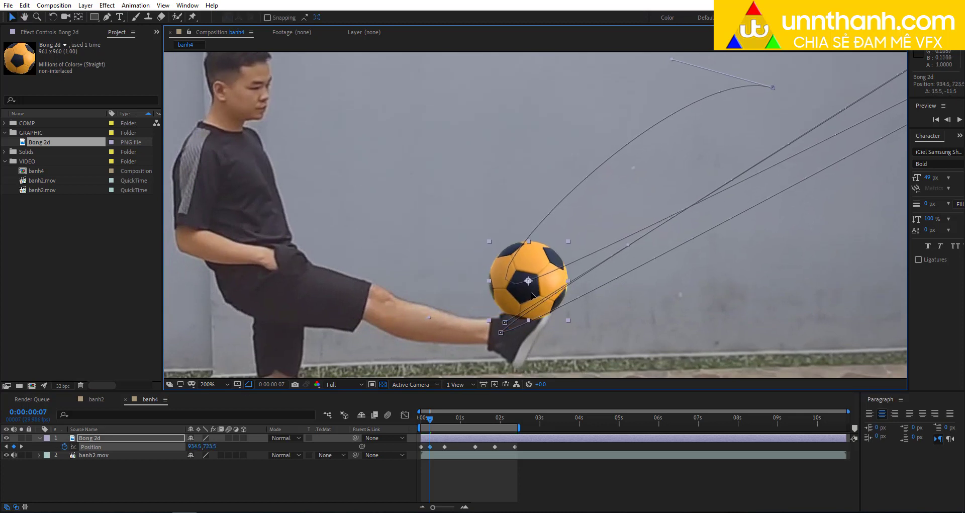
# - Make the kick keyframe a sharp linear corner and bend the following curve toward the ball
pyautogui.keyDown('ctrl'); pyautogui.click(528, 281); pyautogui.keyUp('ctrl')
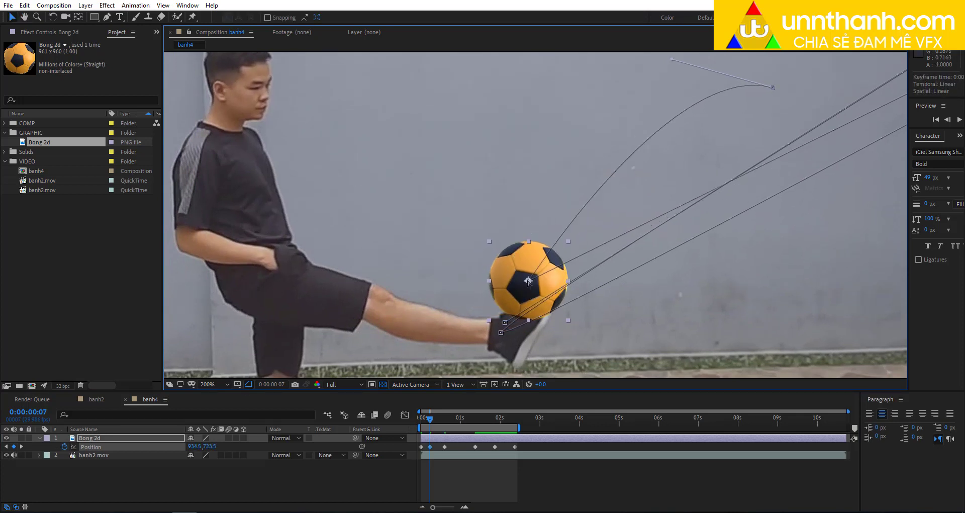
pyautogui.press(',')
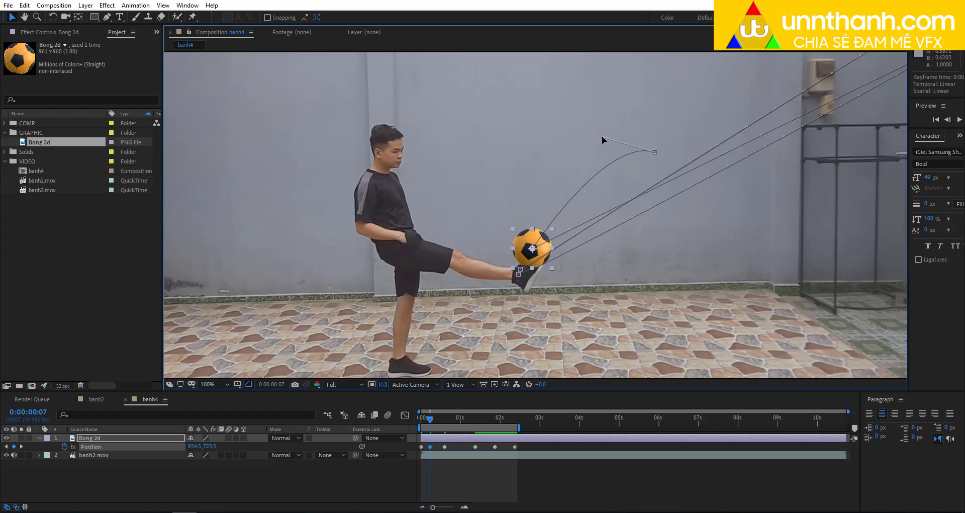
pyautogui.moveTo(602, 137); pyautogui.dragTo(579, 136)
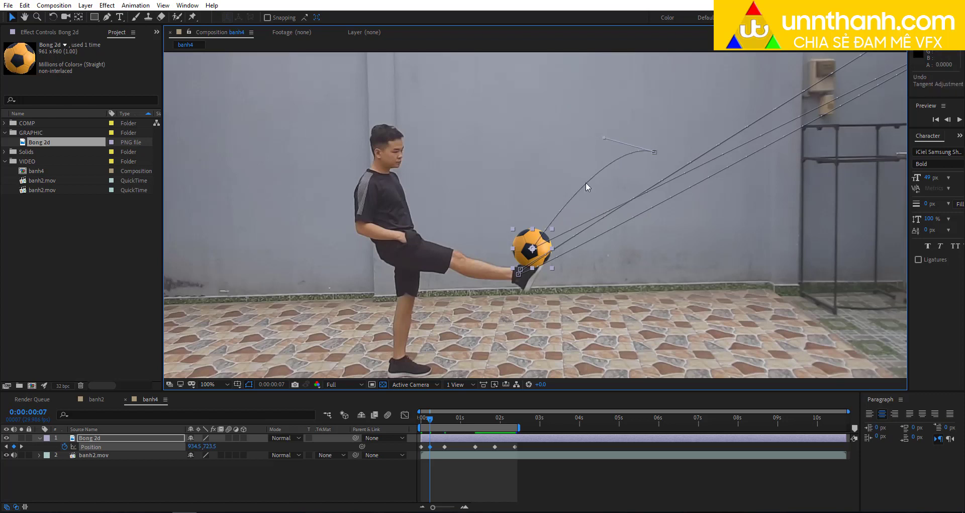
pyautogui.hotkey('ctrl', 'z')
pyautogui.press('.')
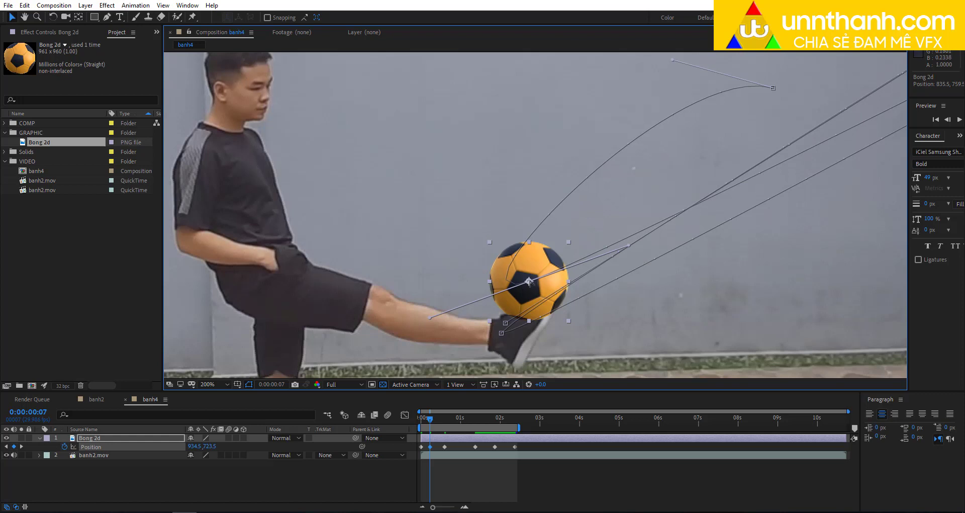
pyautogui.keyDown('ctrl'); pyautogui.click(529, 281); pyautogui.keyUp('ctrl')
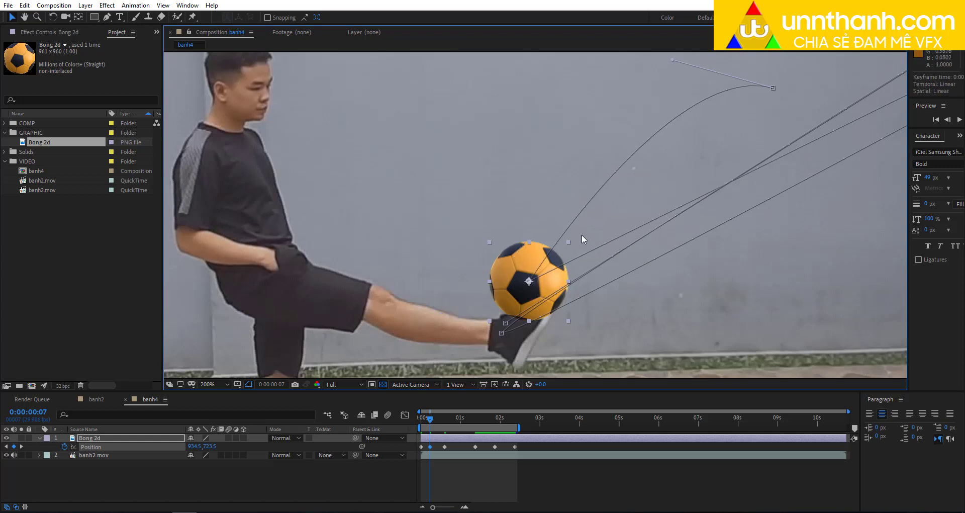
pyautogui.press(',')
pyautogui.moveTo(605, 138); pyautogui.dragTo(571, 134)
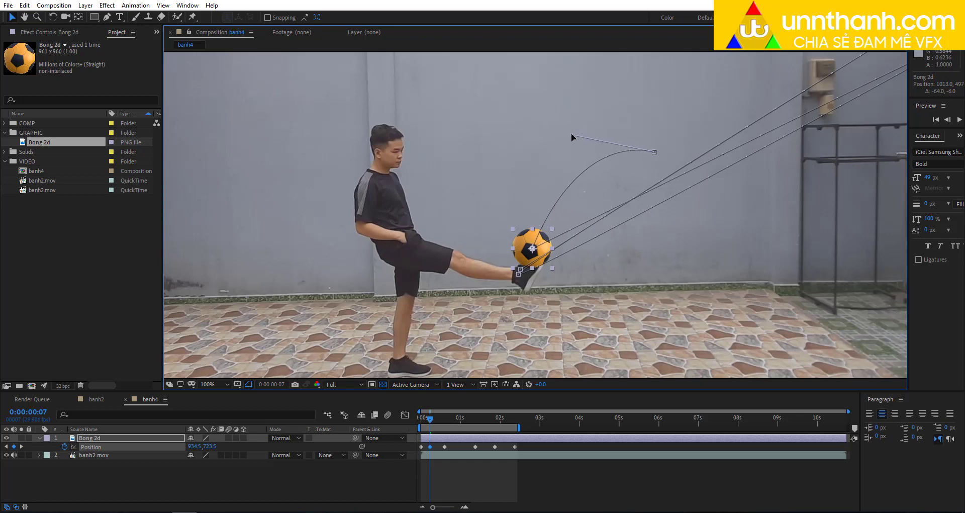
# - End the work area at the current frame and preview the kick
pyautogui.press('n')
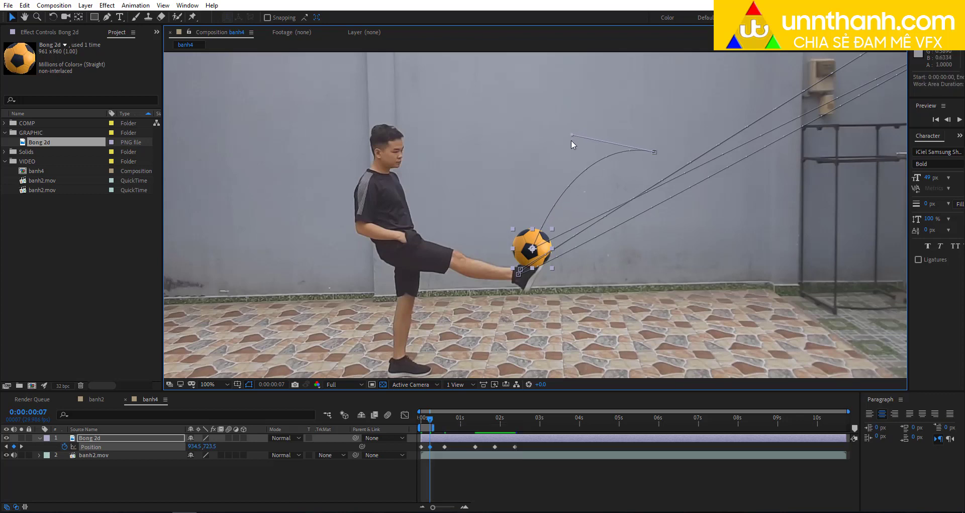
pyautogui.press('space')
pyautogui.press(',')
pyautogui.press(',')
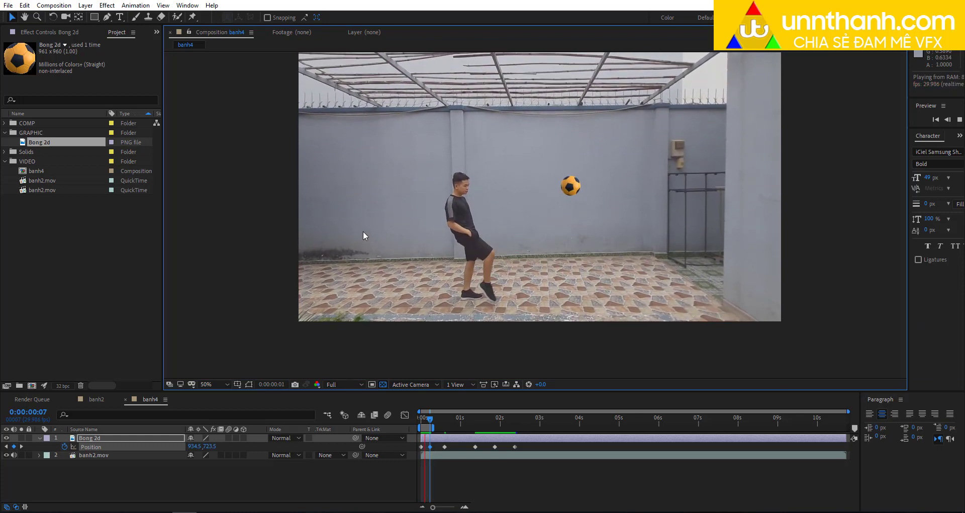
# - Extend the work area to about 1.4 seconds and frame the wall and ball's keyframes
pyautogui.moveTo(432, 427)
pyautogui.mouseDown()
pyautogui.moveTo(575, 427)
pyautogui.moveTo(433, 424)
pyautogui.moveTo(444, 417)
pyautogui.mouseUp()
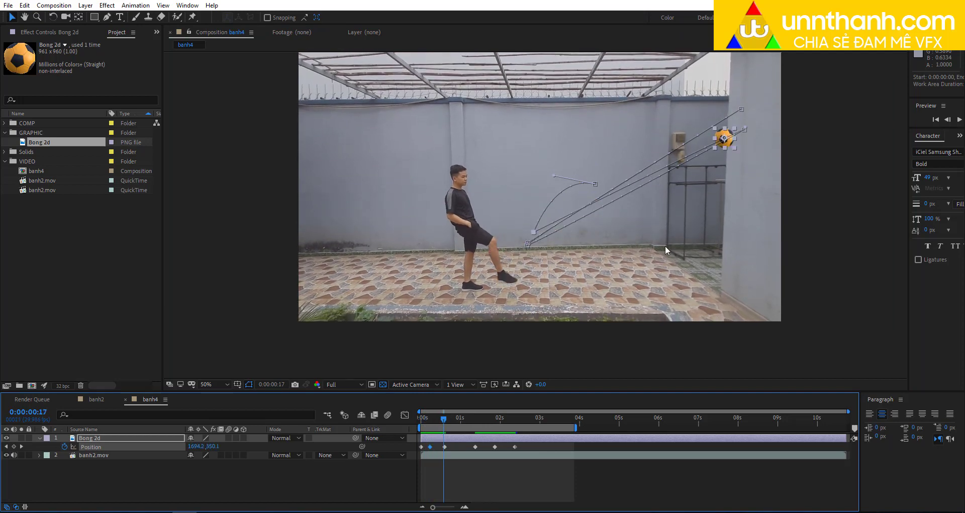
pyautogui.press('.')
pyautogui.press('.')
pyautogui.moveTo(744, 177); pyautogui.dragTo(523, 257)
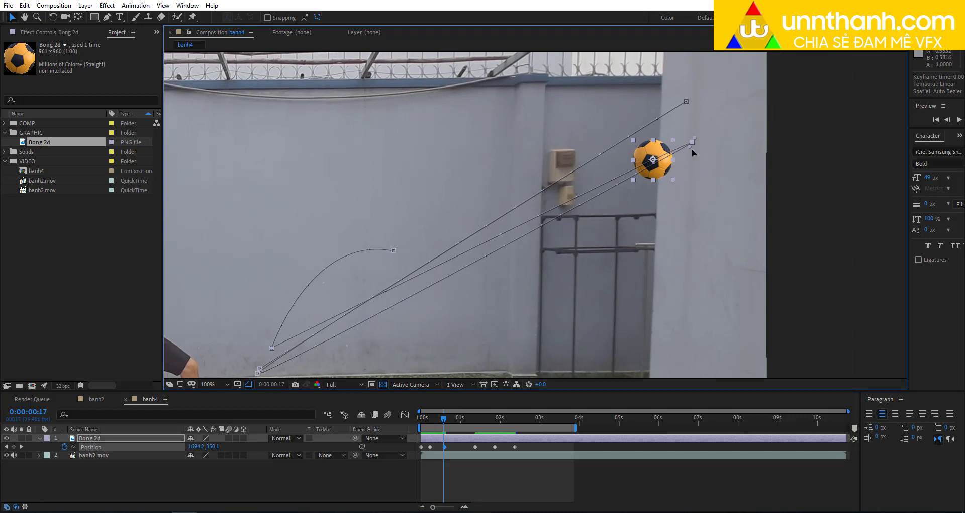
pyautogui.click(611, 187)
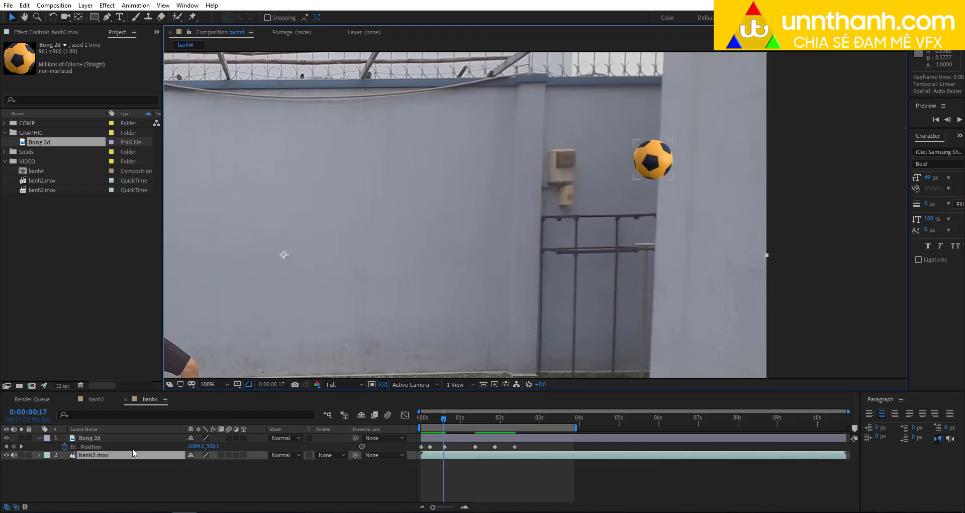
pyautogui.click(112, 445)
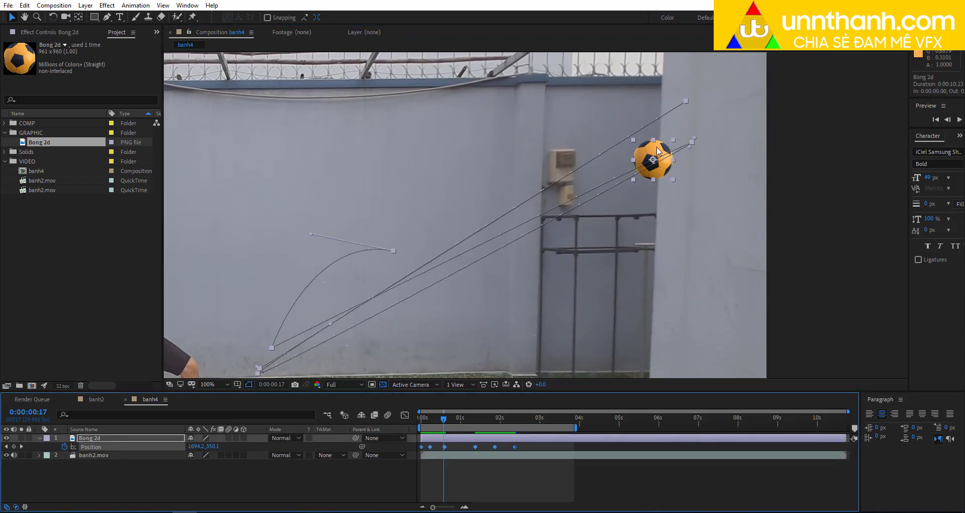
pyautogui.press('.')
pyautogui.moveTo(666, 158); pyautogui.dragTo(540, 265)
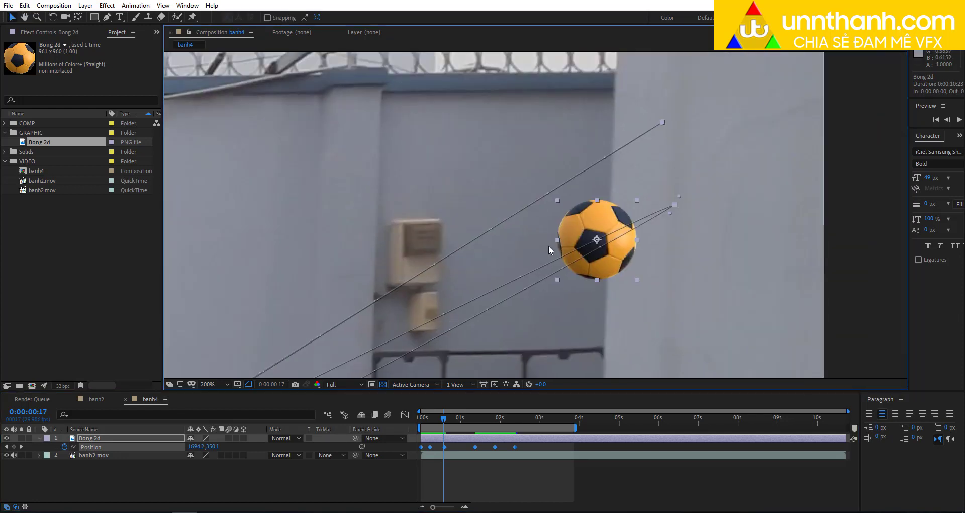
pyautogui.press('.')
pyautogui.press(',')
# - Pull the upper keyframe's tangent up-left to reshape the arc, discarding a trial adjustment
pyautogui.moveTo(674, 204); pyautogui.dragTo(698, 191)
pyautogui.hotkey('ctrl', 'z')
pyautogui.press(',')
pyautogui.scroll(2, 684, 207)
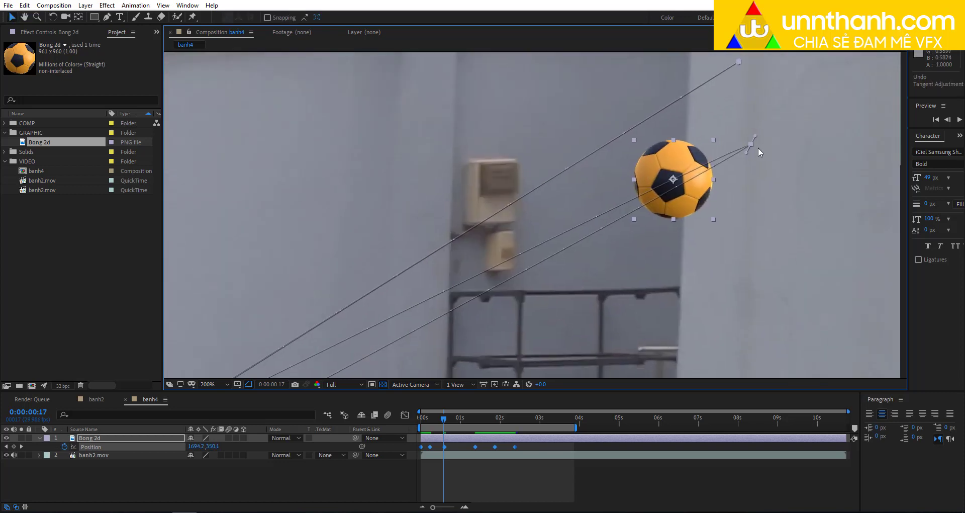
pyautogui.moveTo(750, 130)
pyautogui.mouseDown()
pyautogui.moveTo(660, 26)
pyautogui.moveTo(720, 91)
pyautogui.mouseUp()
pyautogui.press(',')
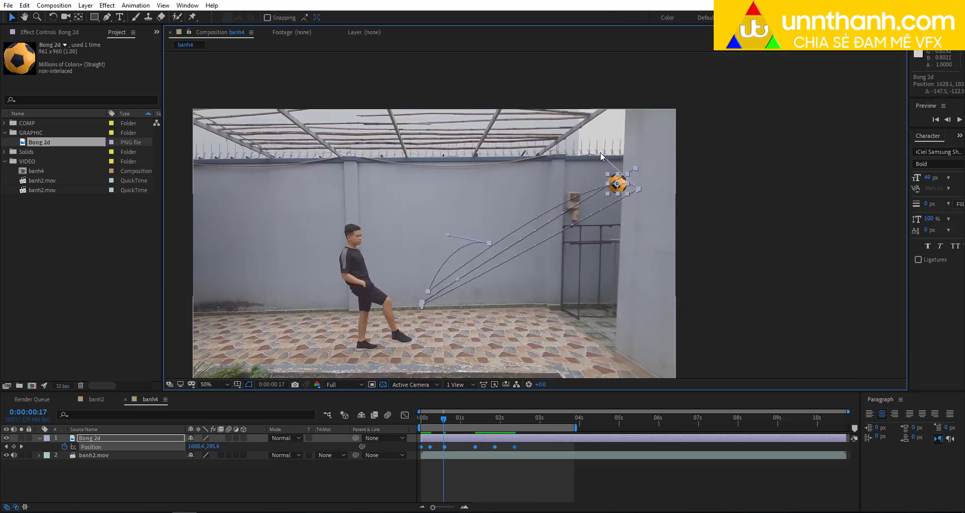
# - Lift the tangent upward so the path arcs into the wall, then deselect the ball layer
pyautogui.moveTo(600, 152); pyautogui.dragTo(566, 140)
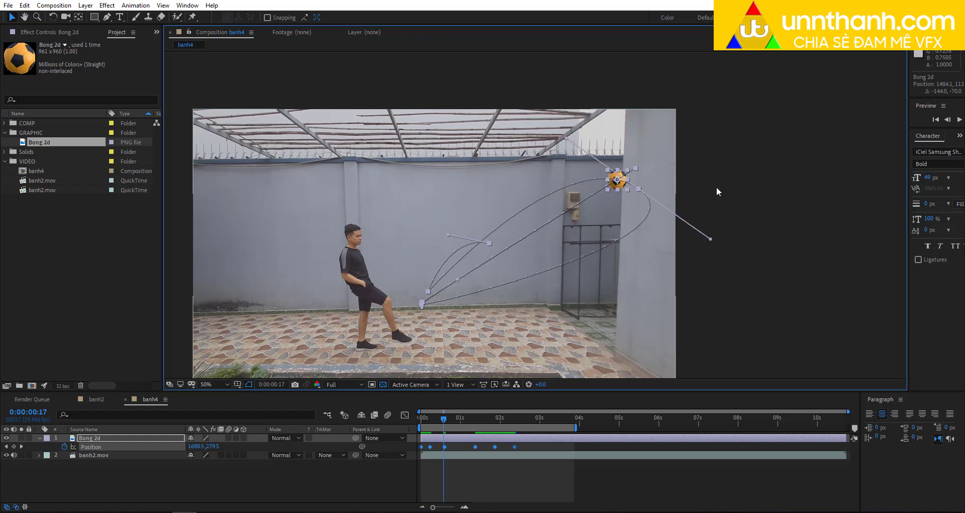
pyautogui.hotkey('ctrl', 'z')
pyautogui.press('.')
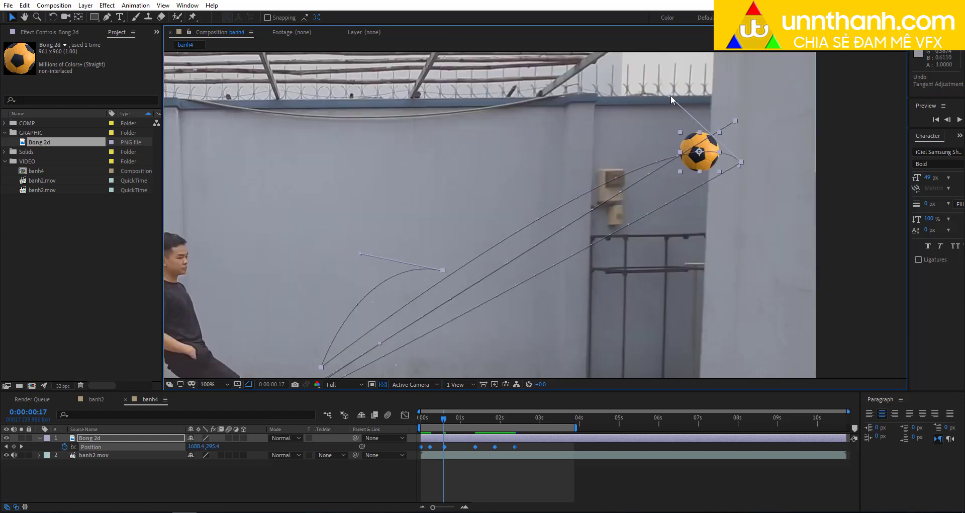
pyautogui.moveTo(672, 96); pyautogui.dragTo(666, 43)
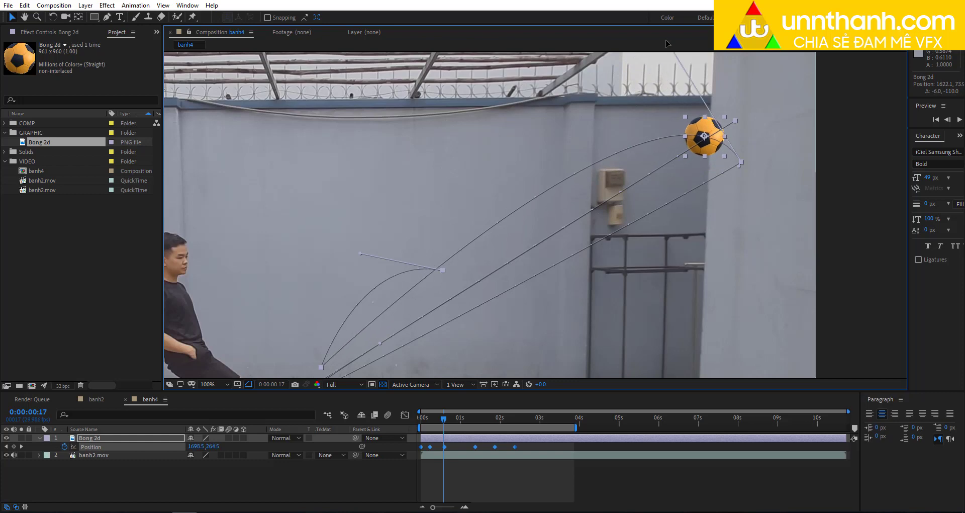
pyautogui.press(',')
pyautogui.moveTo(683, 149)
pyautogui.mouseDown()
pyautogui.moveTo(702, 148)
pyautogui.moveTo(622, 134)
pyautogui.mouseUp()
pyautogui.press('.')
pyautogui.press(',')
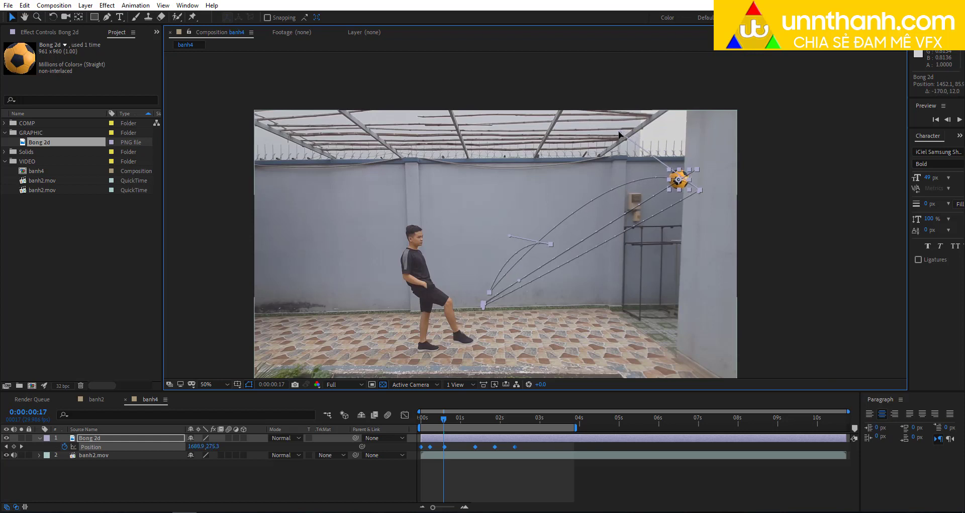
pyautogui.click(466, 472)
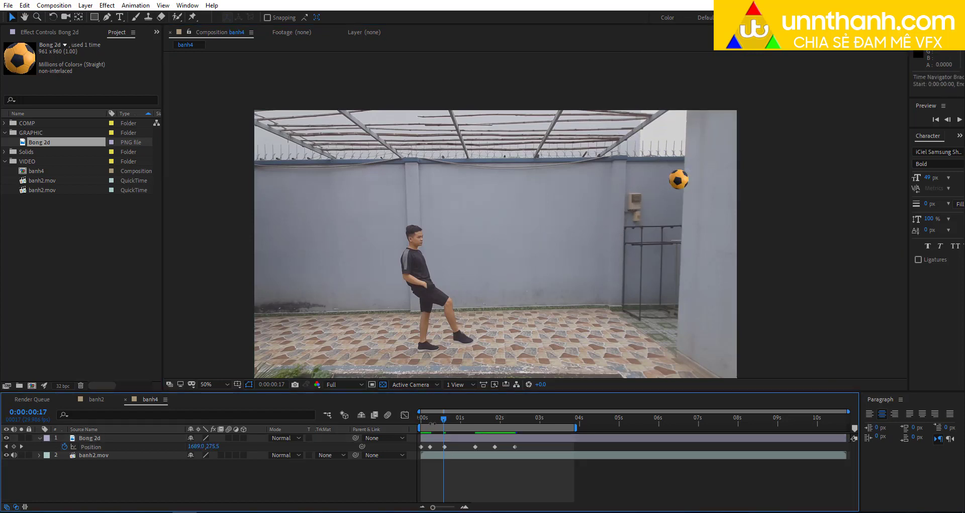
# - Preview the flight and pull the 0:00:00:18 keyframe's tangent down-left
pyautogui.moveTo(444, 422); pyautogui.dragTo(403, 429)
pyautogui.press('space')
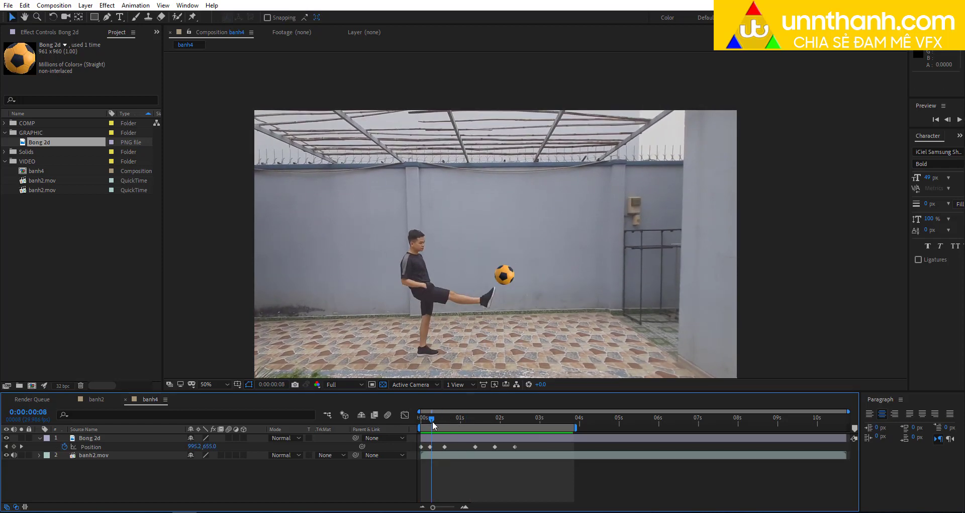
pyautogui.moveTo(458, 419); pyautogui.dragTo(447, 418)
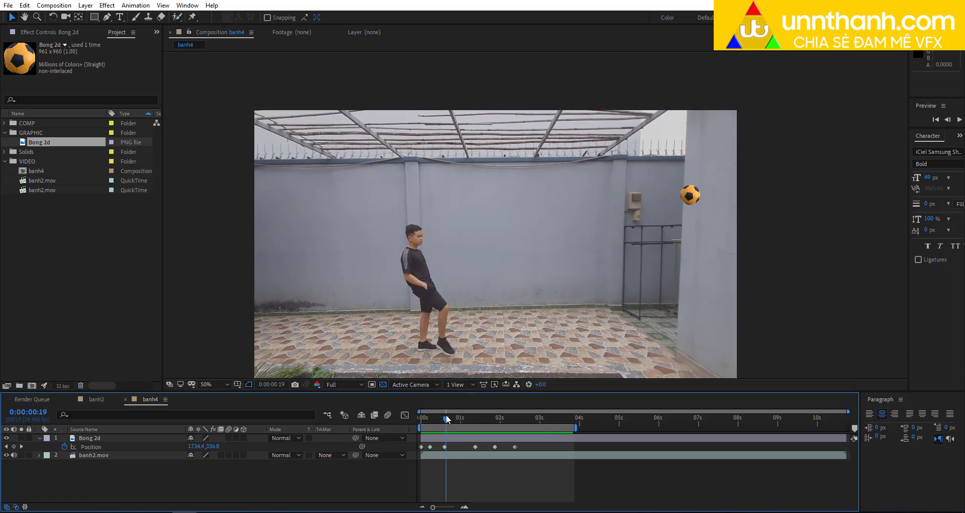
pyautogui.moveTo(447, 419)
pyautogui.mouseDown()
pyautogui.moveTo(471, 413)
pyautogui.moveTo(446, 422)
pyautogui.mouseUp()
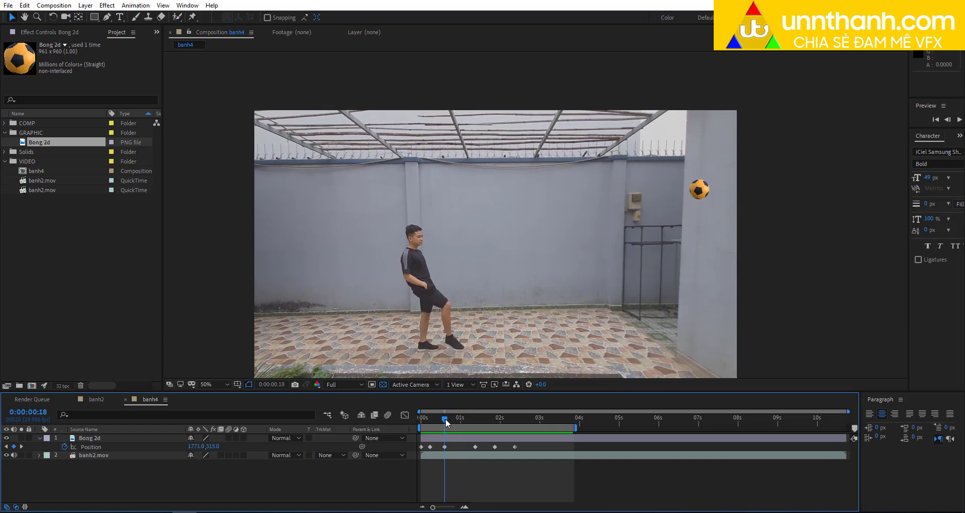
pyautogui.click(444, 447)
pyautogui.press('.')
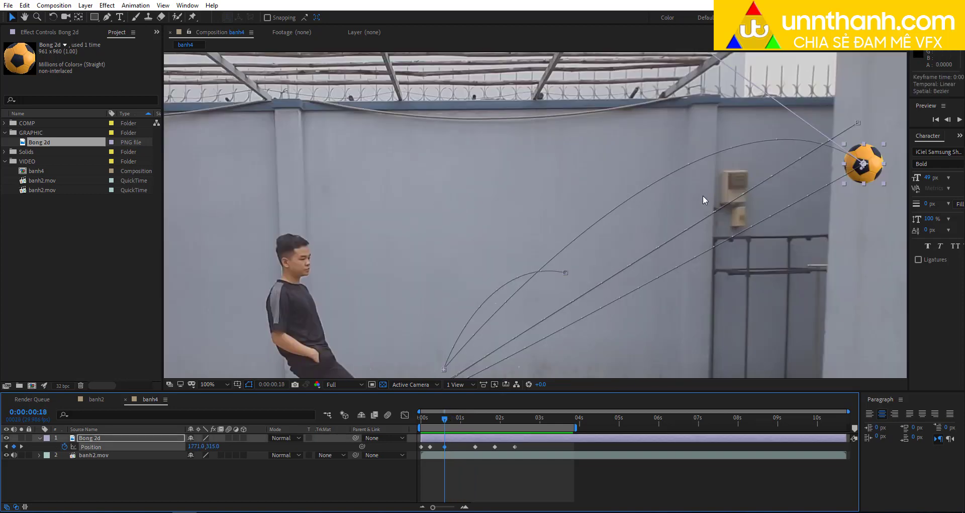
pyautogui.press(',')
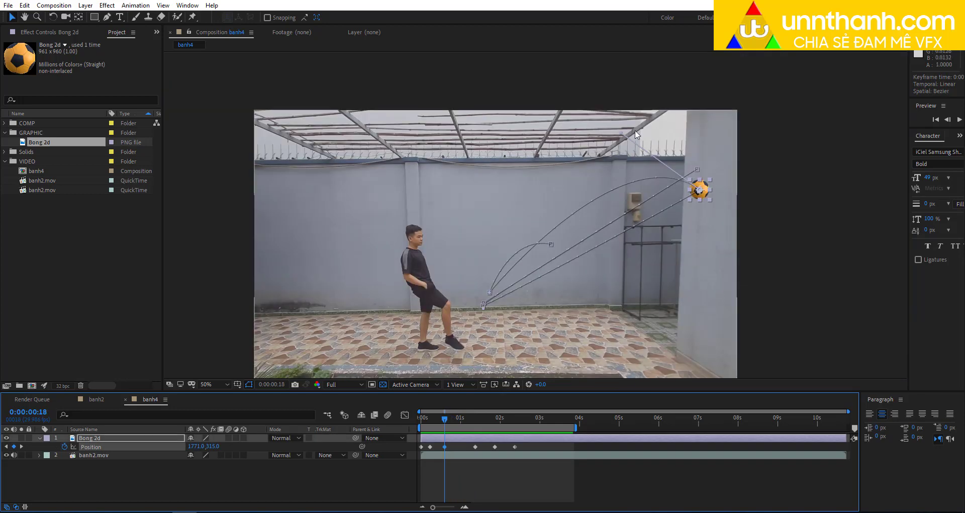
pyautogui.moveTo(621, 132)
pyautogui.mouseDown()
pyautogui.moveTo(599, 168)
pyautogui.moveTo(566, 184)
pyautogui.mouseUp()
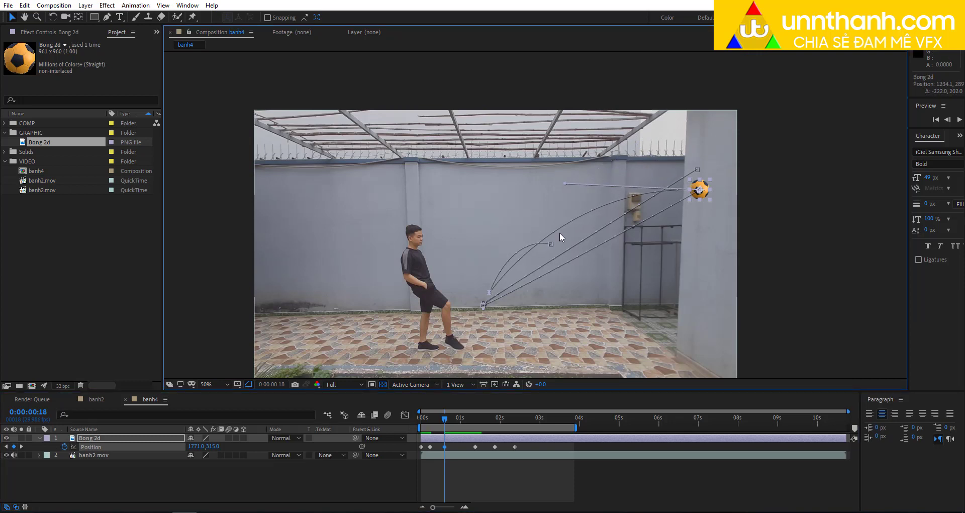
pyautogui.click(448, 418)
# - Drag out the upper-right keyframe's tangent to bend the path into a smooth arc, then preview
pyautogui.moveTo(452, 417); pyautogui.dragTo(475, 411)
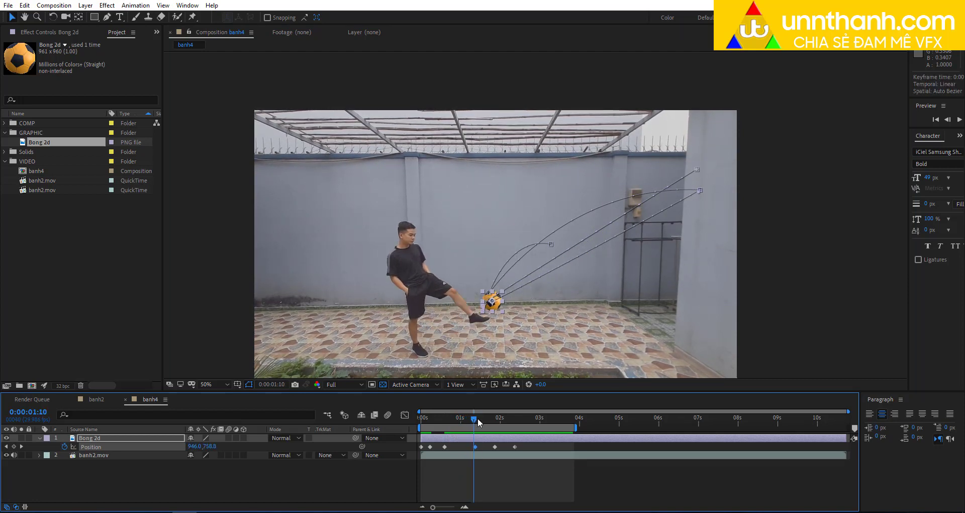
pyautogui.click(476, 447)
pyautogui.click(700, 190)
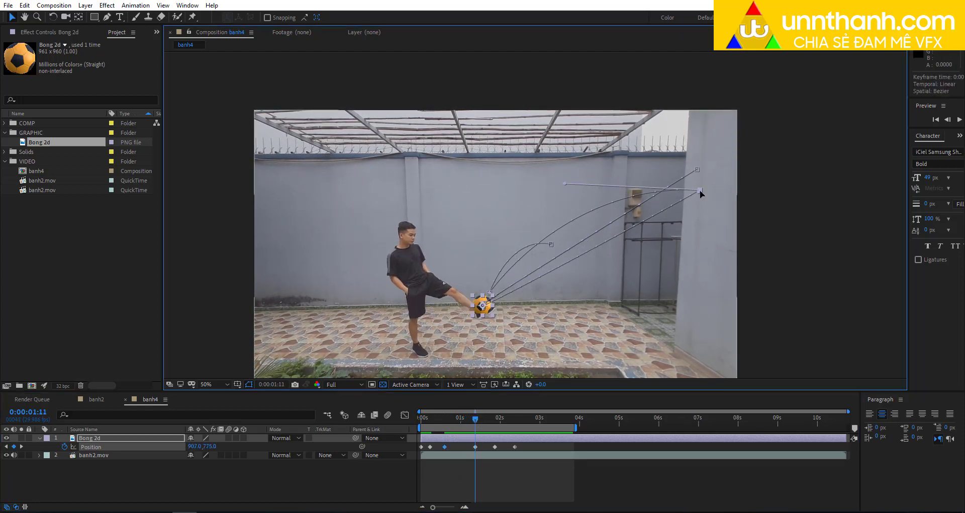
pyautogui.scroll(1, 699, 192)
pyautogui.scroll(1, 702, 181)
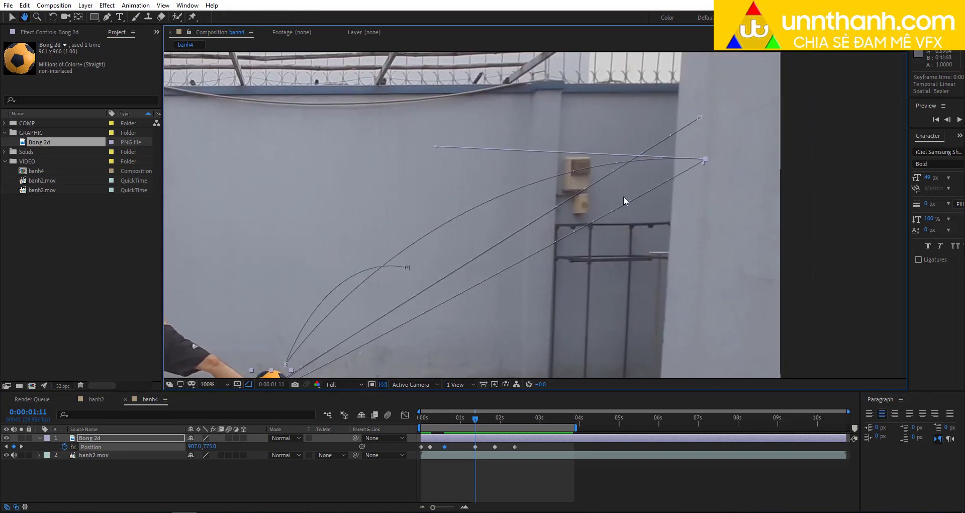
pyautogui.moveTo(698, 165); pyautogui.dragTo(508, 58)
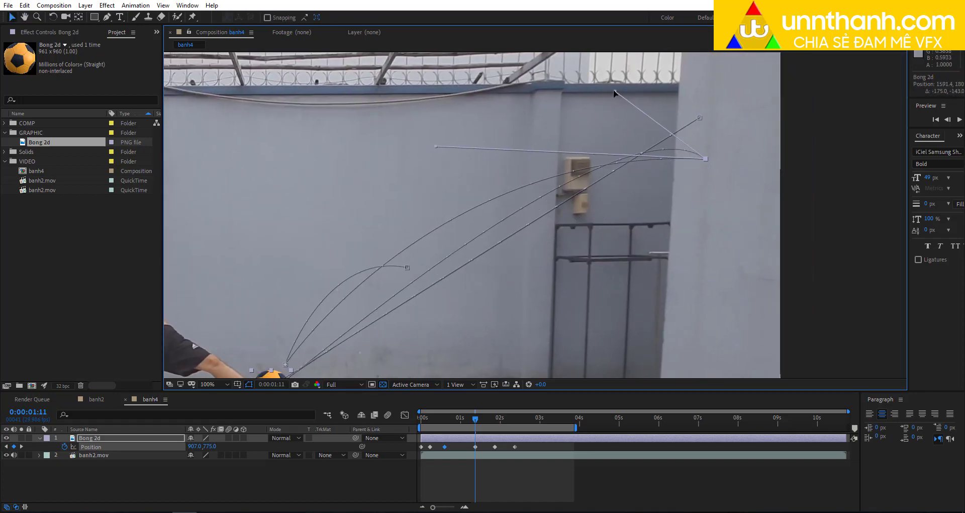
pyautogui.press(',')
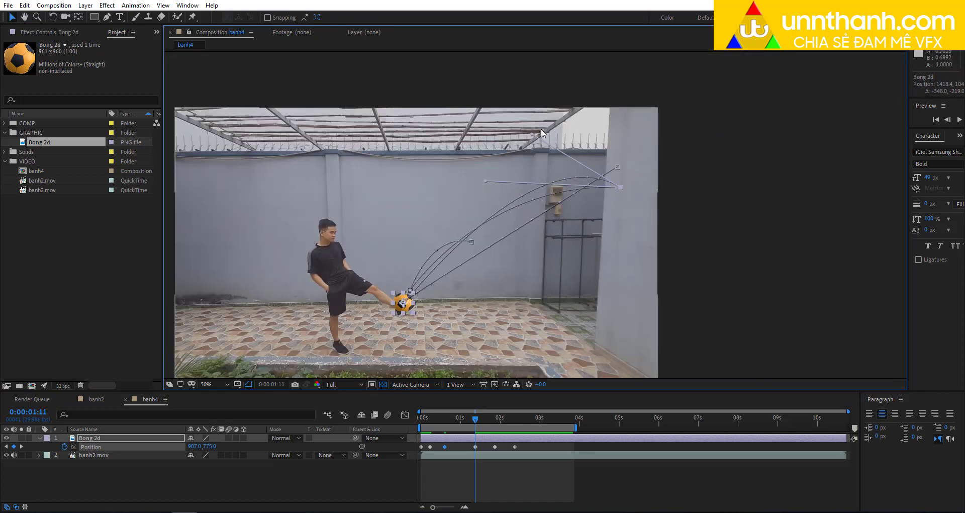
pyautogui.moveTo(532, 134); pyautogui.dragTo(524, 148)
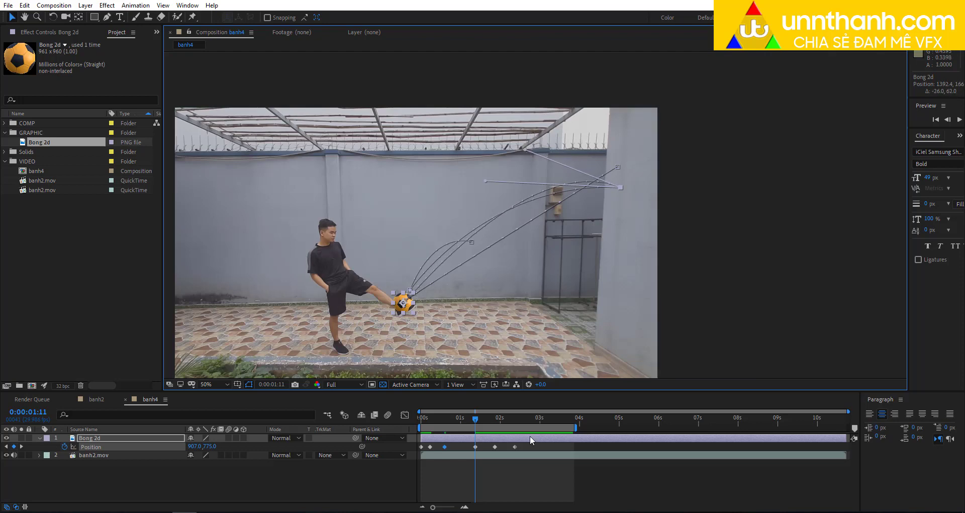
pyautogui.press('space')
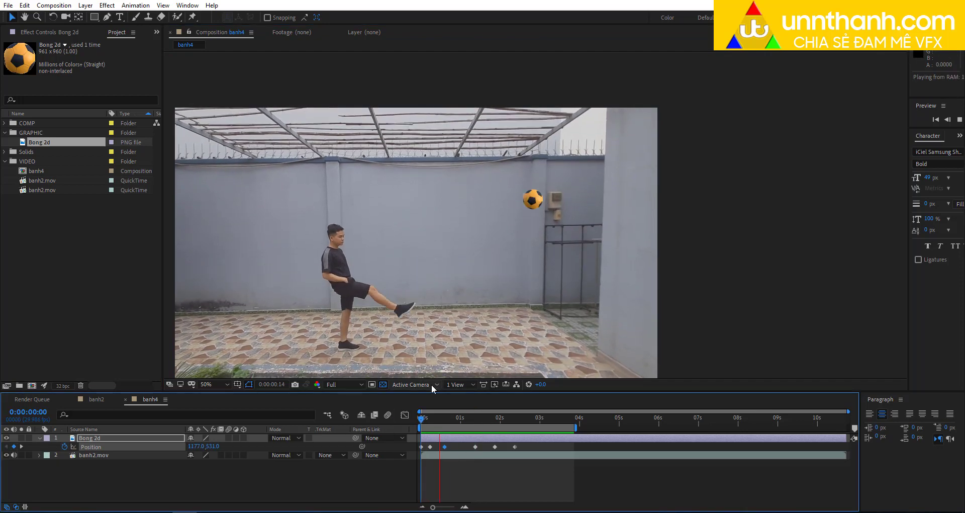
# - Set the work area end at the current frame and preview the shortened range
pyautogui.press('space')
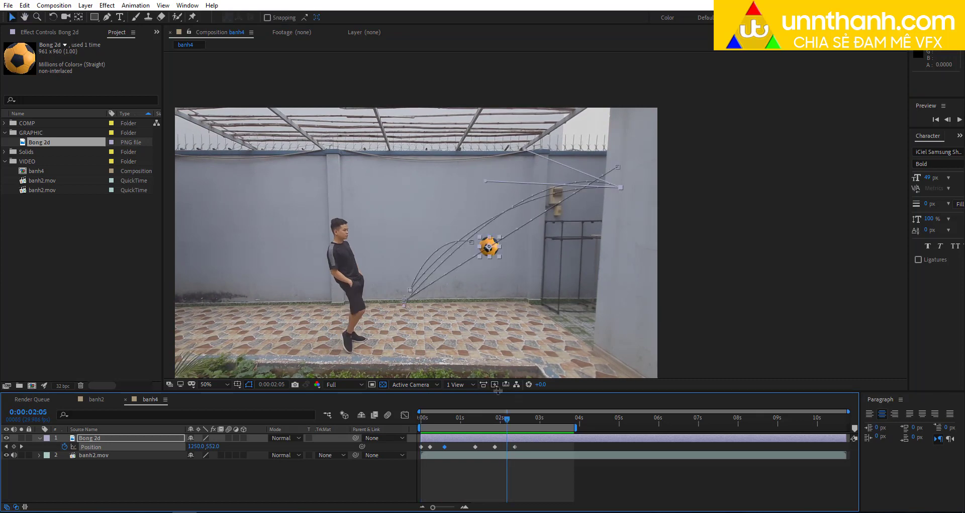
pyautogui.moveTo(495, 423)
pyautogui.mouseDown()
pyautogui.moveTo(445, 424)
pyautogui.moveTo(476, 417)
pyautogui.mouseUp()
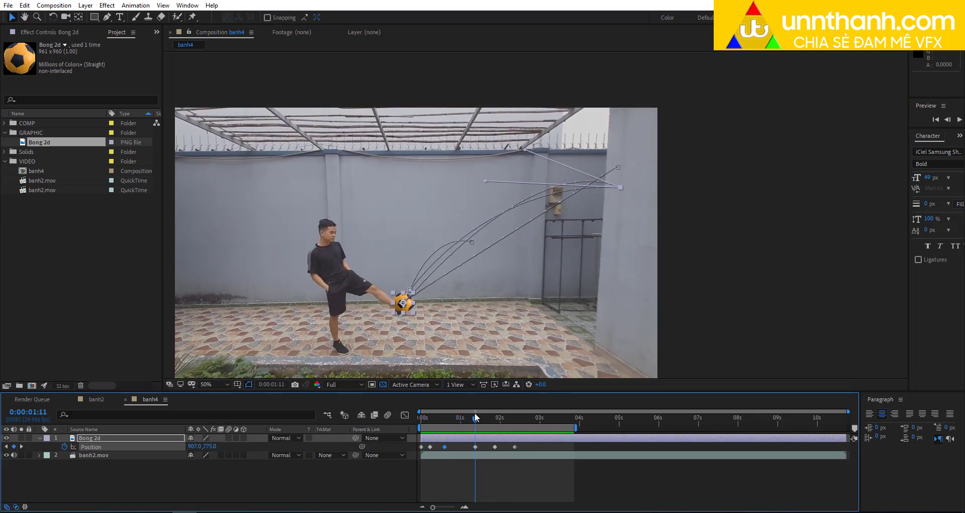
pyautogui.press('n')
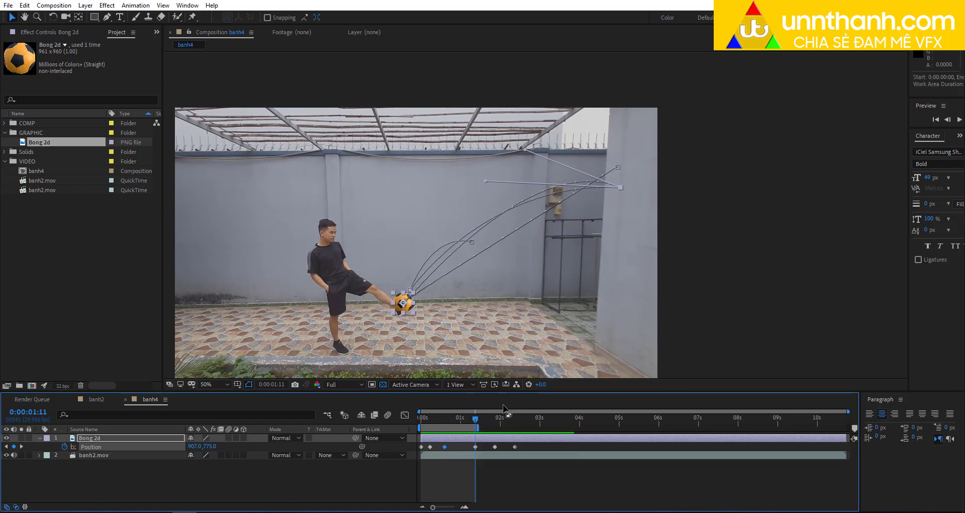
pyautogui.press('space')
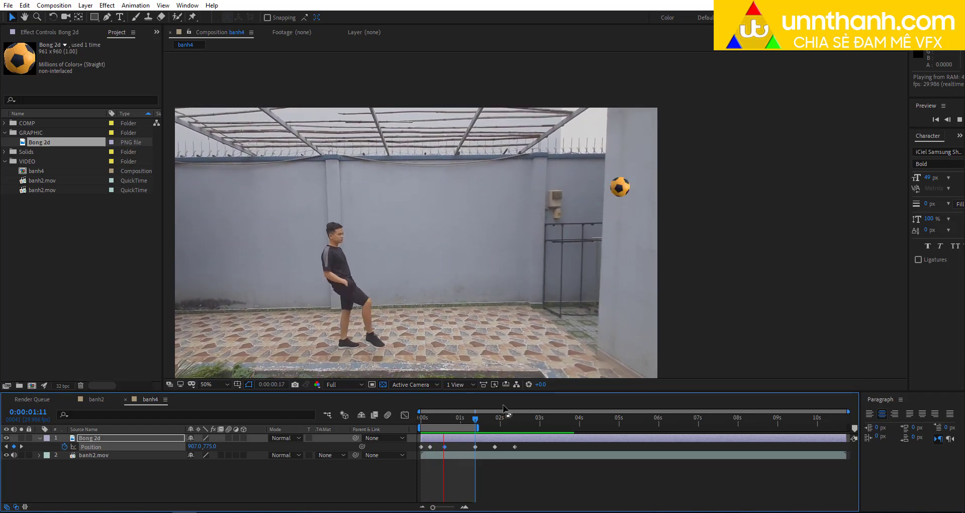
pyautogui.press('space')
# - Extend the work area end slightly, replay the preview, and stop at 0:00:01:01
pyautogui.moveTo(481, 427); pyautogui.dragTo(491, 423)
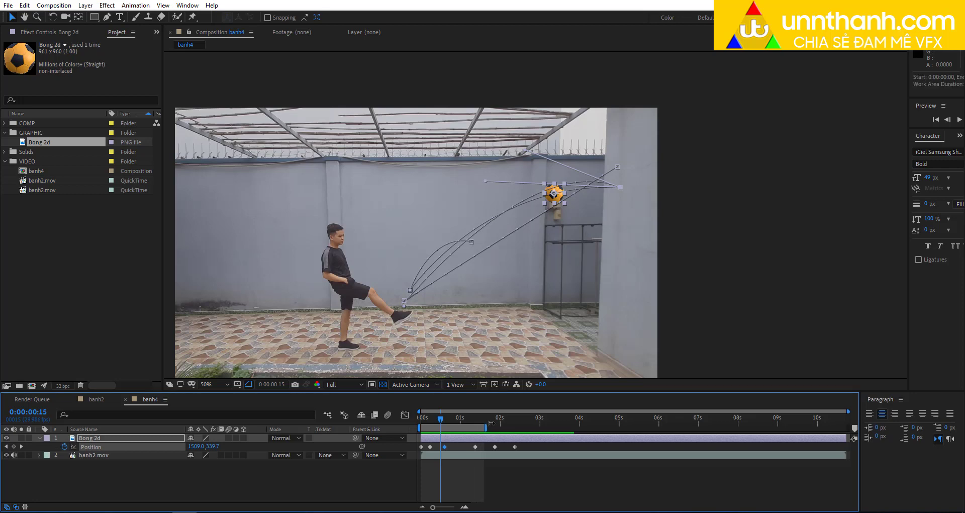
pyautogui.press('space')
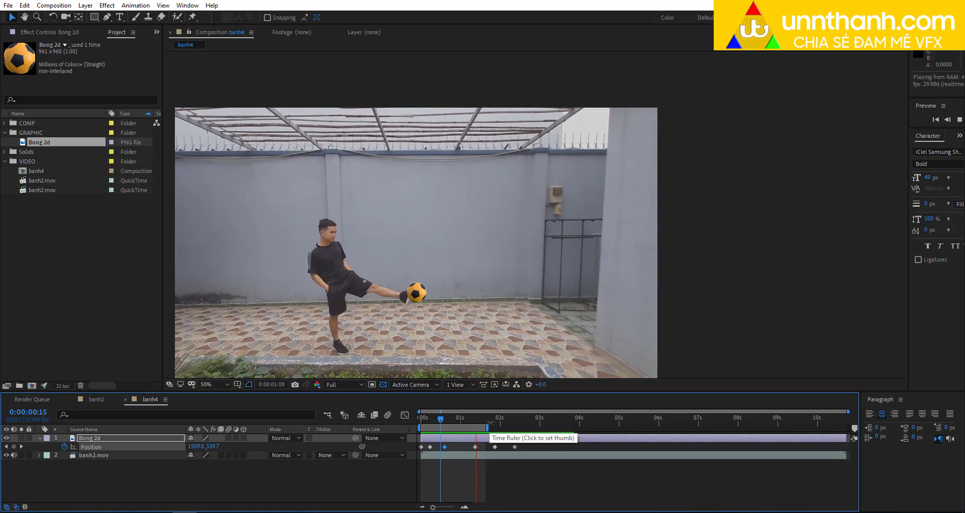
pyautogui.press('space')
pyautogui.moveTo(448, 417)
pyautogui.mouseDown()
pyautogui.moveTo(466, 419)
pyautogui.moveTo(421, 418)
pyautogui.mouseUp()
pyautogui.press('space')
pyautogui.press('space')
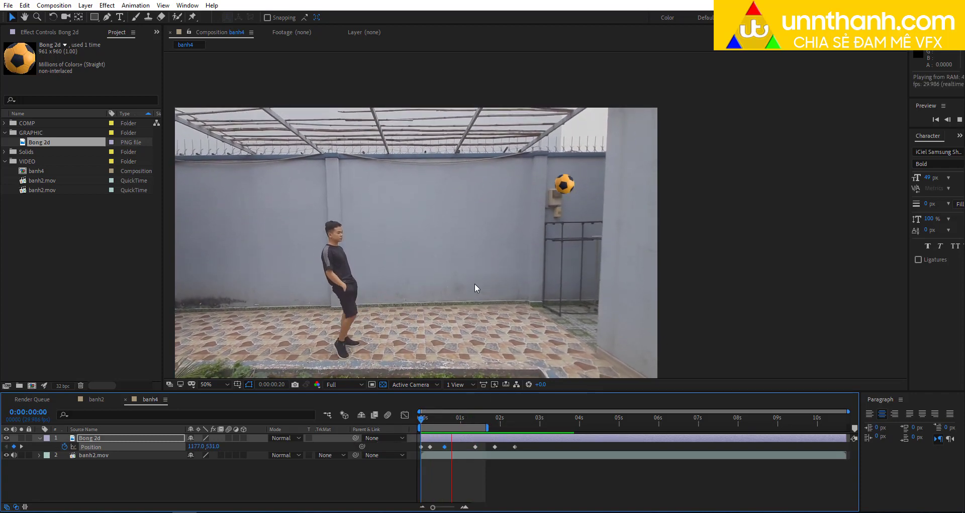
pyautogui.press('space')
pyautogui.moveTo(445, 417); pyautogui.dragTo(462, 430)
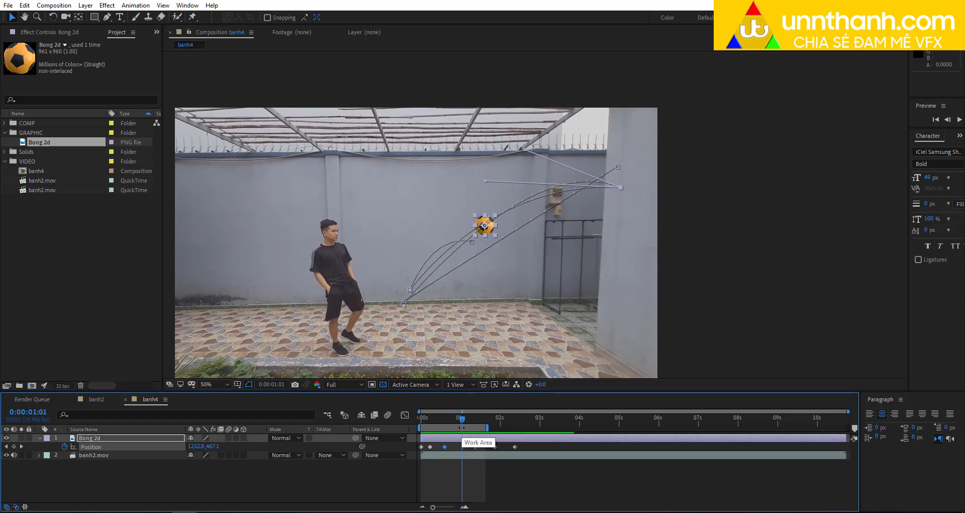
# - At the kick frame, move the ball onto the player's foot, undoing unwanted tweaks
pyautogui.moveTo(462, 418); pyautogui.dragTo(478, 417)
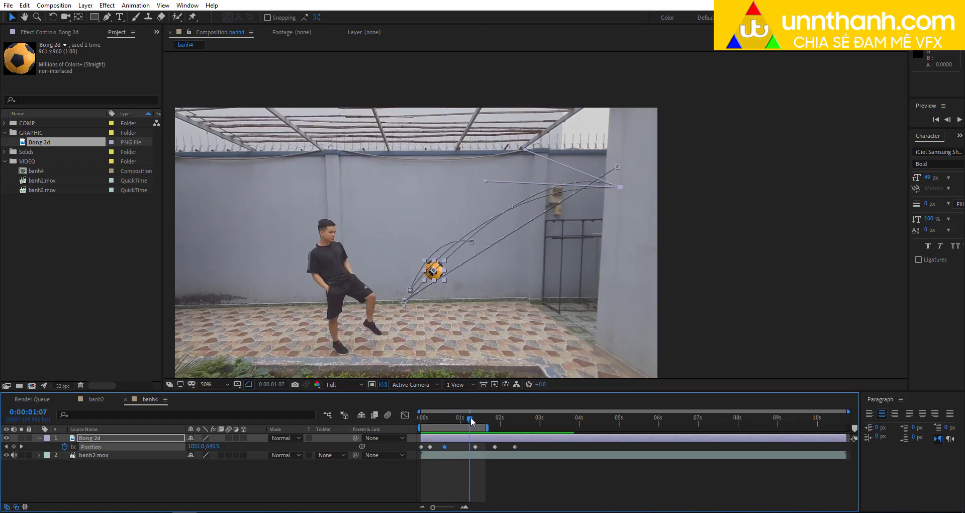
pyautogui.scroll(2, 487, 315)
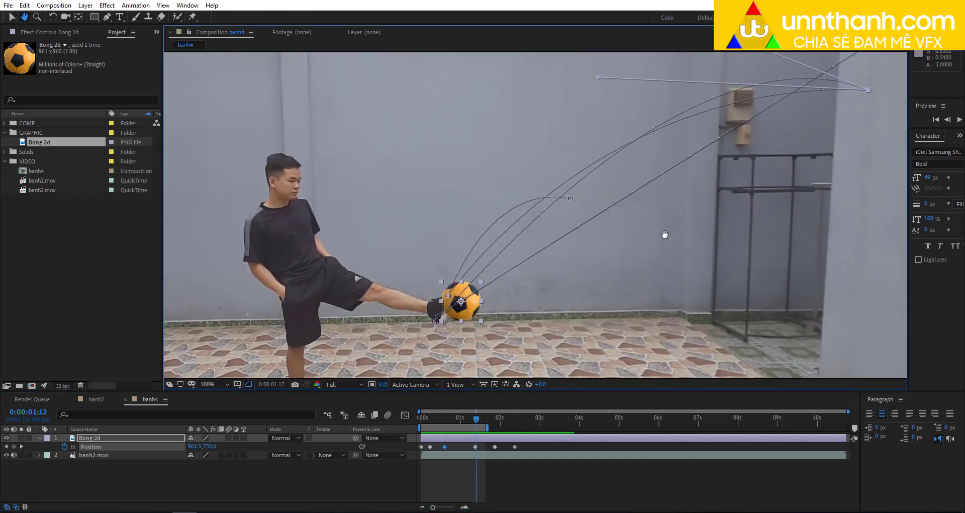
pyautogui.moveTo(487, 289); pyautogui.dragTo(477, 270)
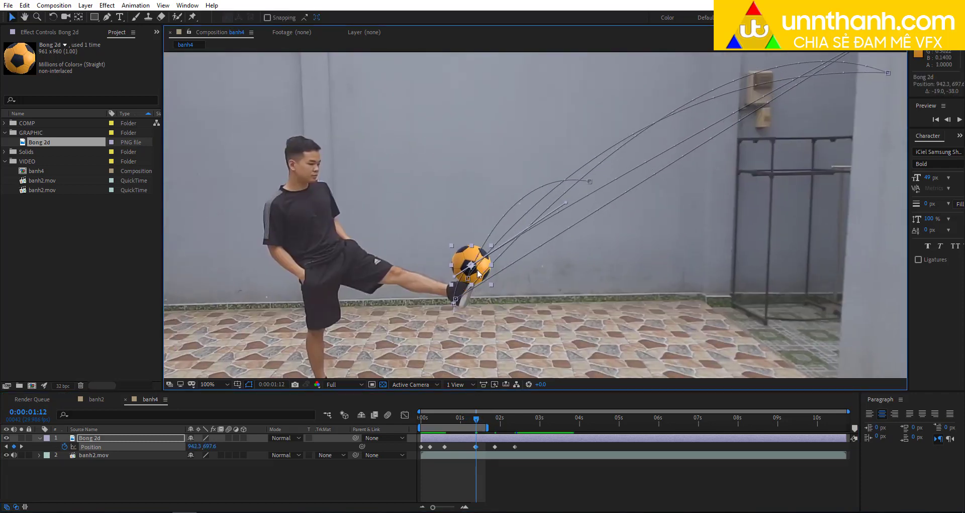
pyautogui.hotkey('ctrl', 'z')
pyautogui.press('pageup')
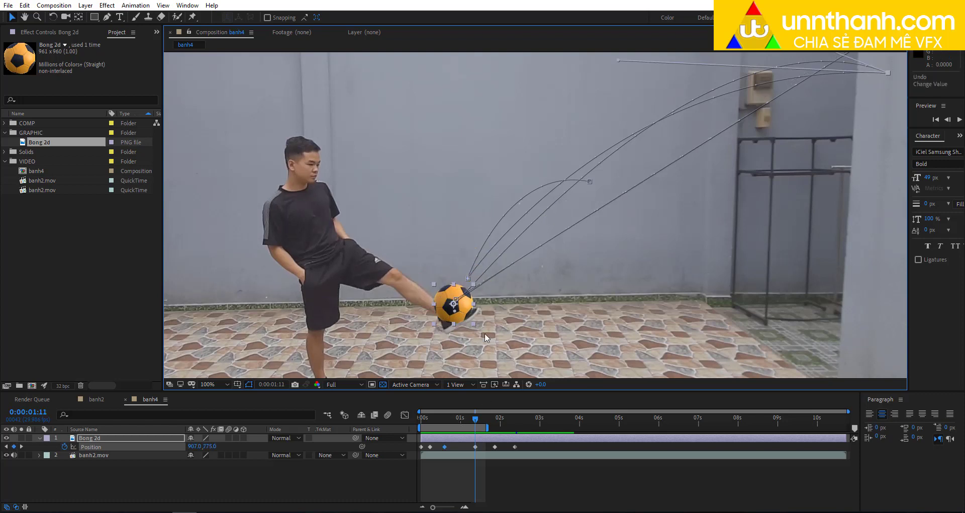
pyautogui.moveTo(461, 316)
pyautogui.mouseDown()
pyautogui.moveTo(473, 310)
pyautogui.moveTo(457, 300)
pyautogui.mouseUp()
pyautogui.hotkey('ctrl', 'z')
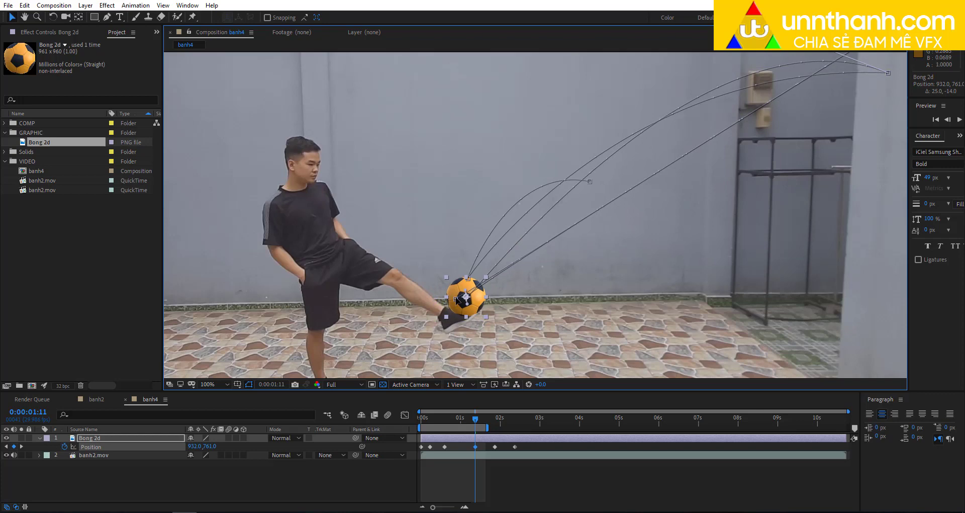
pyautogui.press(',')
pyautogui.press(',')
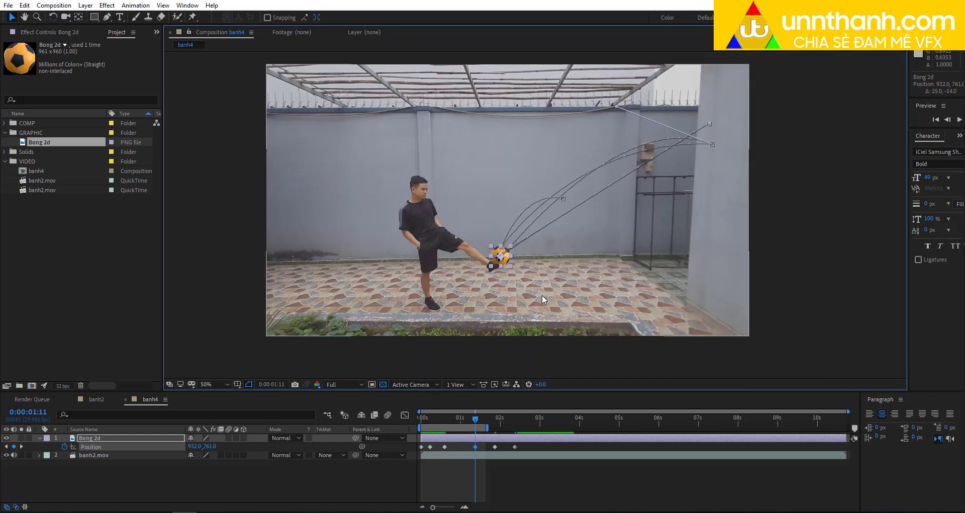
# - Try shifting the kick keyframe earlier, preview, undo it, and reselect the kick frame's keyframe
pyautogui.click(473, 447)
pyautogui.moveTo(474, 447); pyautogui.dragTo(459, 419)
pyautogui.press('space')
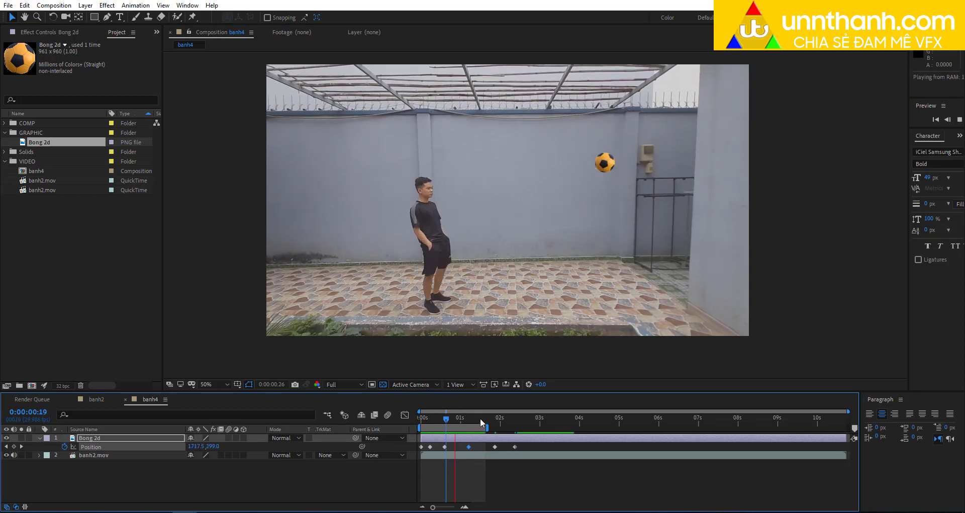
pyautogui.hotkey('ctrl', 'z')
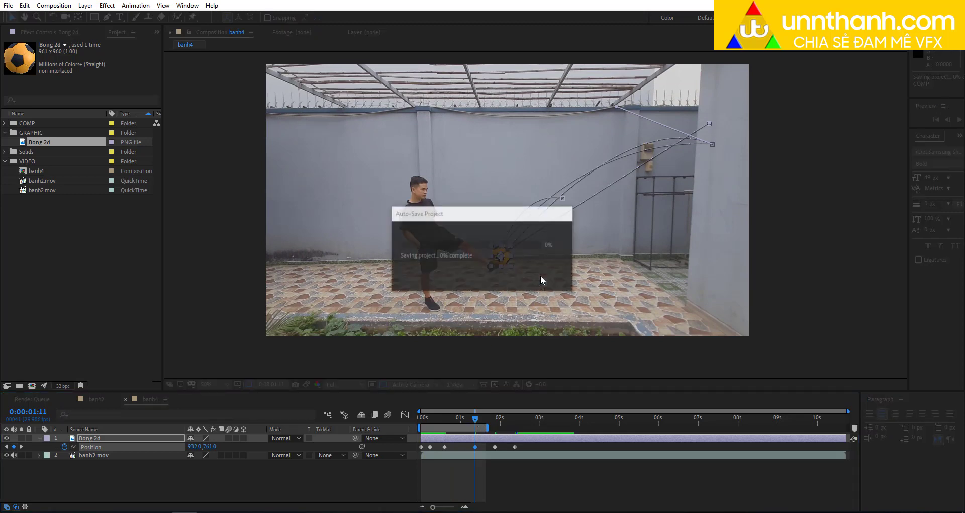
pyautogui.press('.')
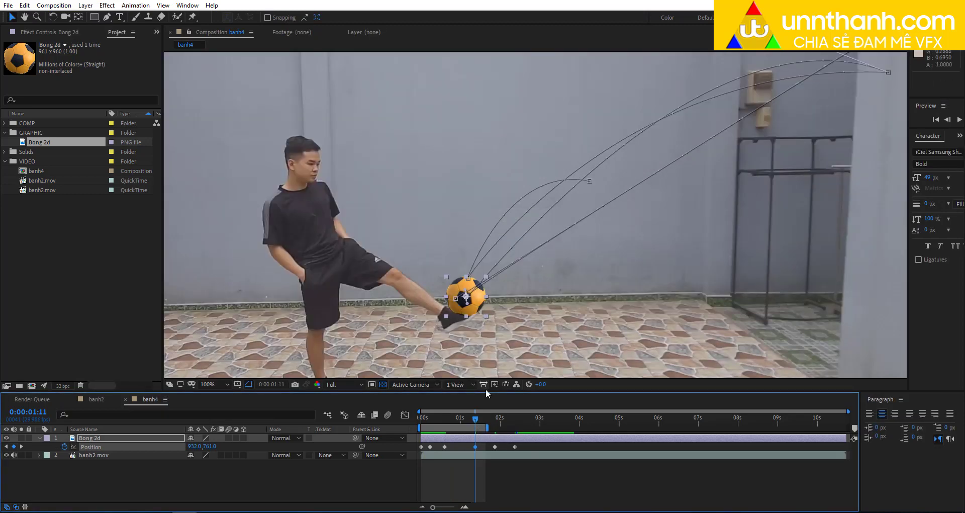
pyautogui.click(445, 447)
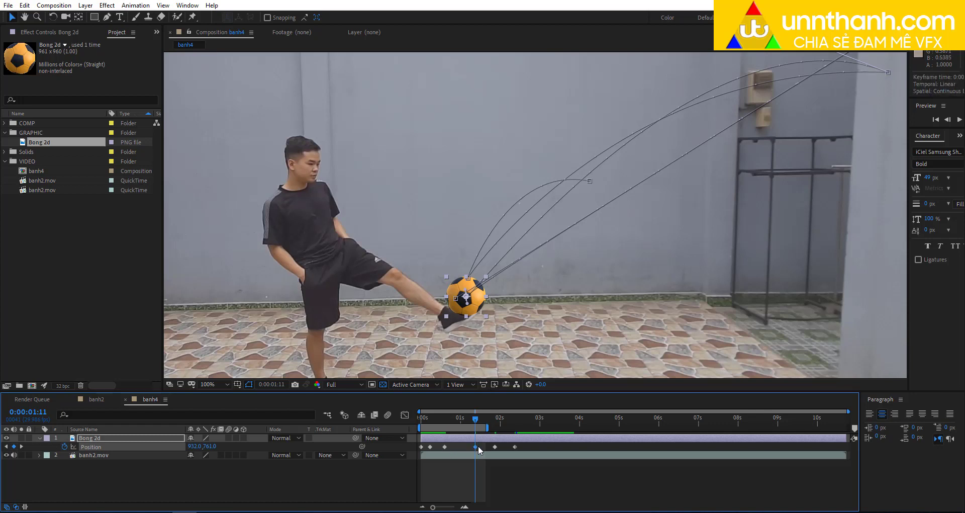
# - Preview the ball's animation and return to the 0:00:00:18 keyframe
pyautogui.press(',')
pyautogui.press(',')
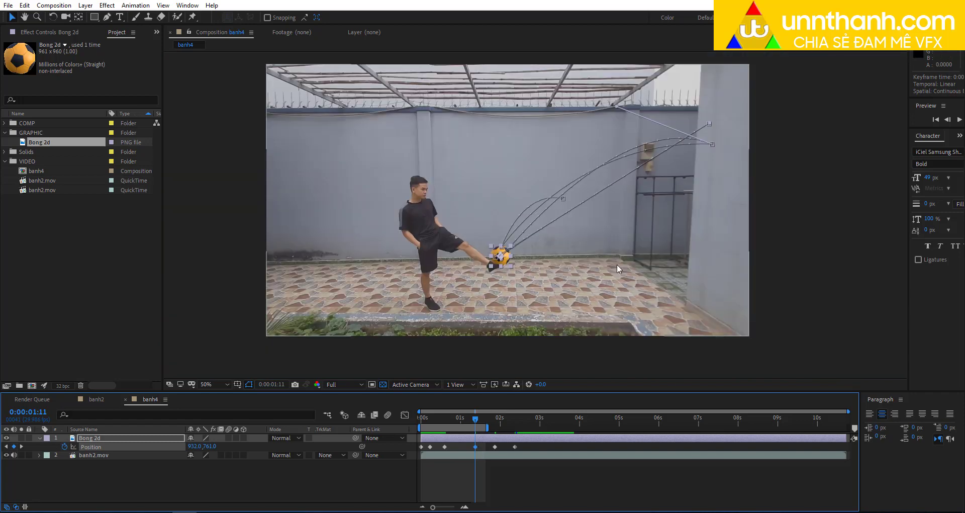
pyautogui.press('space')
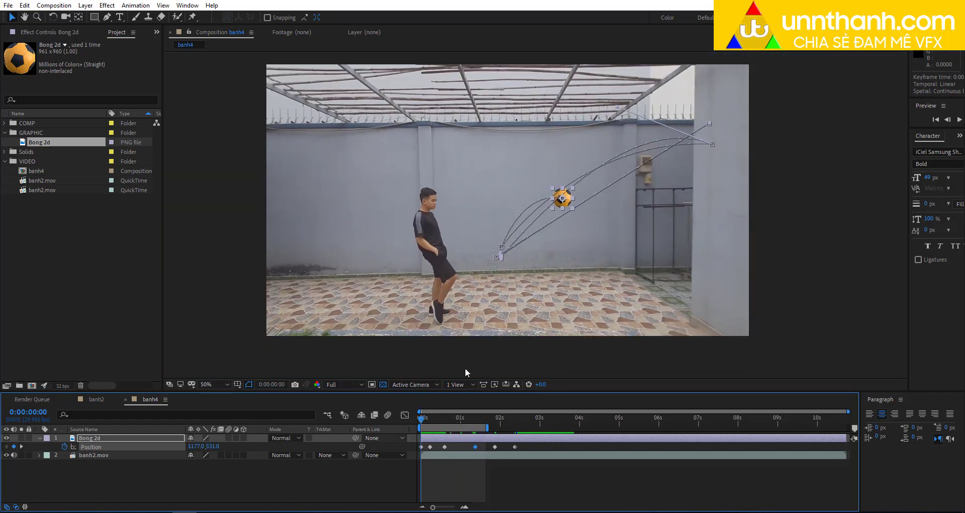
pyautogui.press('space')
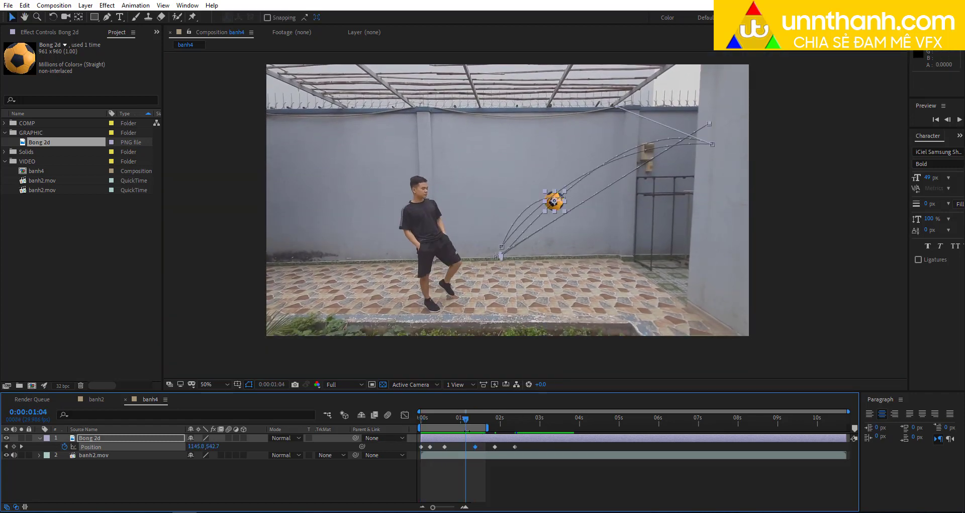
pyautogui.moveTo(467, 422); pyautogui.dragTo(468, 419)
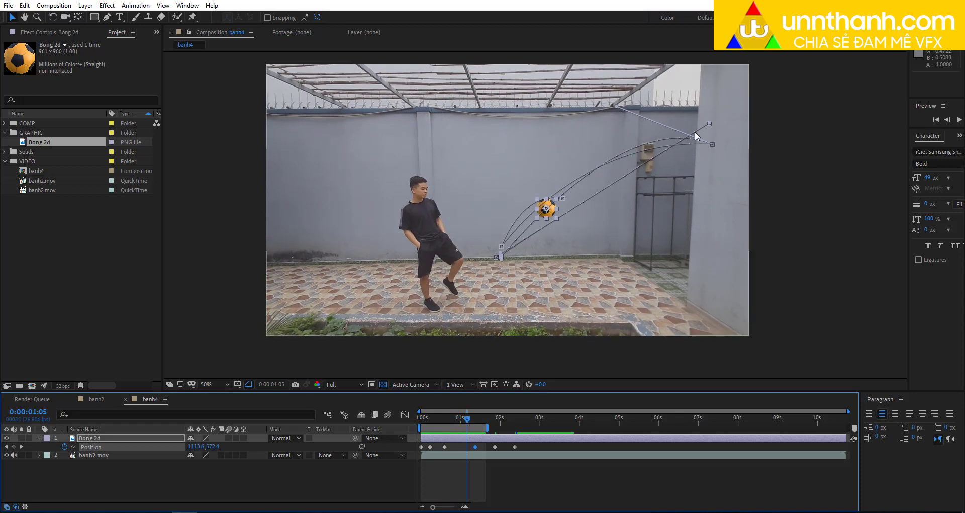
pyautogui.click(712, 145)
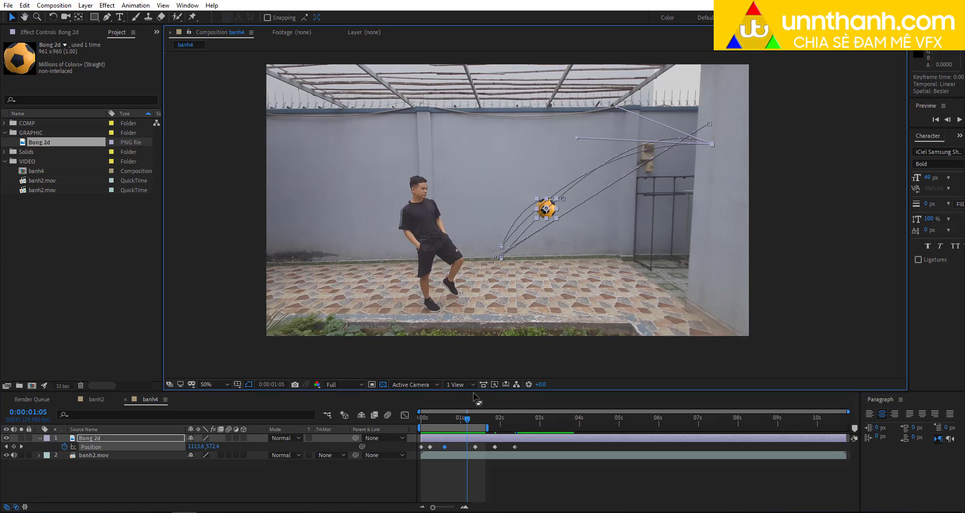
pyautogui.click(445, 420)
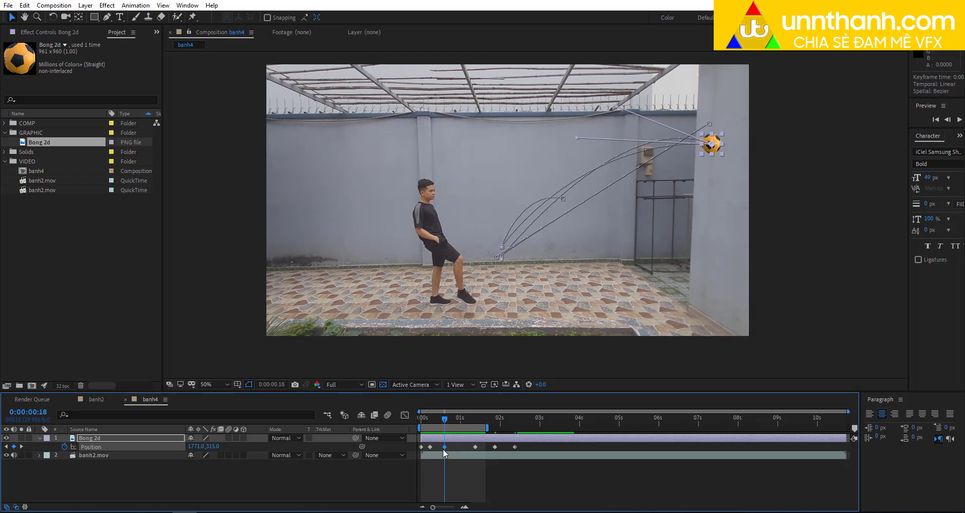
# - Nudge the ball up and right to 1791.0, 55.0, deselect, and preview the higher arc
pyautogui.hotkey('shift', 'Up')
pyautogui.hotkey('shift', 'Up')
pyautogui.hotkey('shift', 'Up')
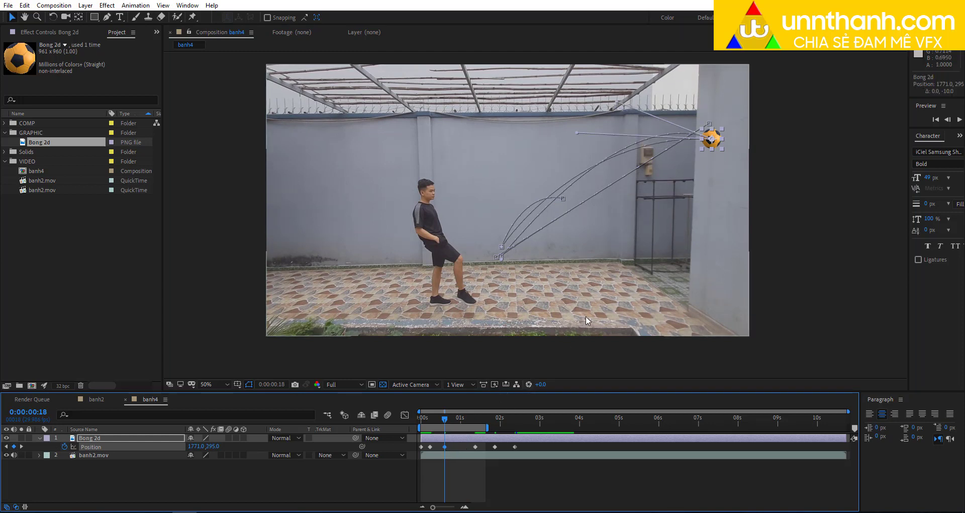
pyautogui.hotkey('shift', 'Up')
pyautogui.hotkey('shift', 'Up')
pyautogui.hotkey('shift', 'Up')
pyautogui.hotkey('shift', 'Up')
pyautogui.hotkey('shift', 'Up')
pyautogui.hotkey('shift', 'Up')
pyautogui.hotkey('shift', 'Up')
pyautogui.hotkey('shift', 'Up')
pyautogui.hotkey('shift', 'Up')
pyautogui.hotkey('shift', 'Up')
pyautogui.hotkey('shift', 'Up')
pyautogui.hotkey('shift', 'Up')
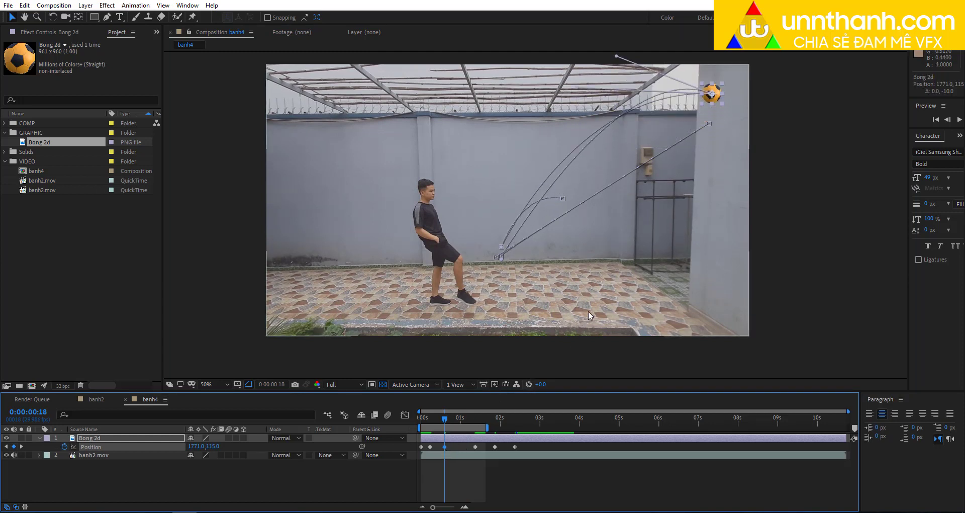
pyautogui.hotkey('shift', 'Up')
pyautogui.hotkey('shift', 'Up')
pyautogui.hotkey('shift', 'Up')
pyautogui.hotkey('shift', 'Up')
pyautogui.hotkey('shift', 'Up')
pyautogui.hotkey('shift', 'Up')
pyautogui.hotkey('shift', 'Right')
pyautogui.hotkey('shift', 'Right')
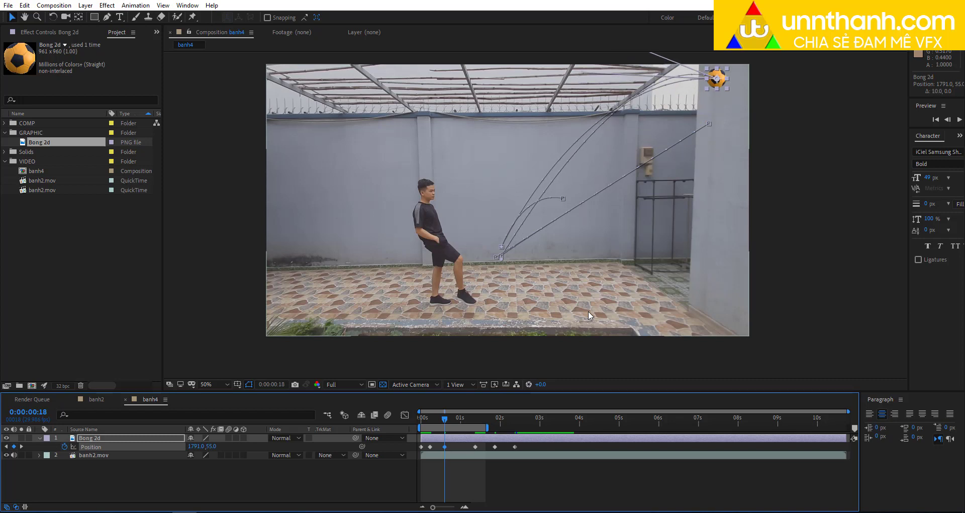
pyautogui.click(526, 451)
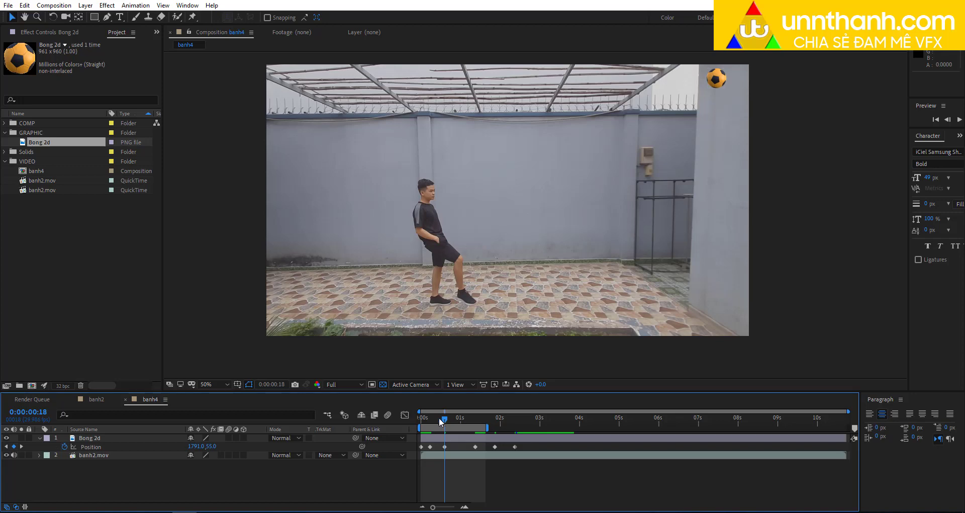
pyautogui.press('space')
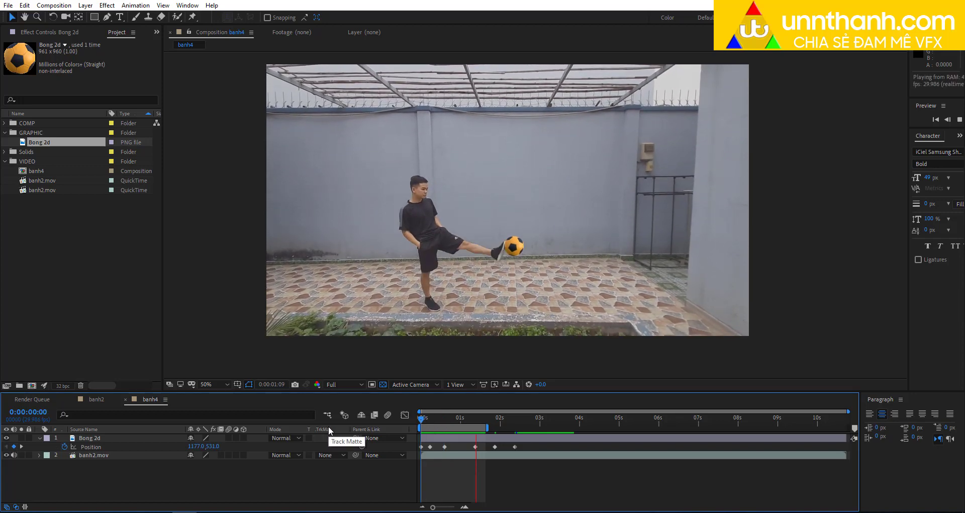
# - Select the Bong 2d layer and its Position keyframe at 0:00:00:21
pyautogui.moveTo(460, 419)
pyautogui.mouseDown()
pyautogui.moveTo(478, 430)
pyautogui.moveTo(427, 441)
pyautogui.mouseUp()
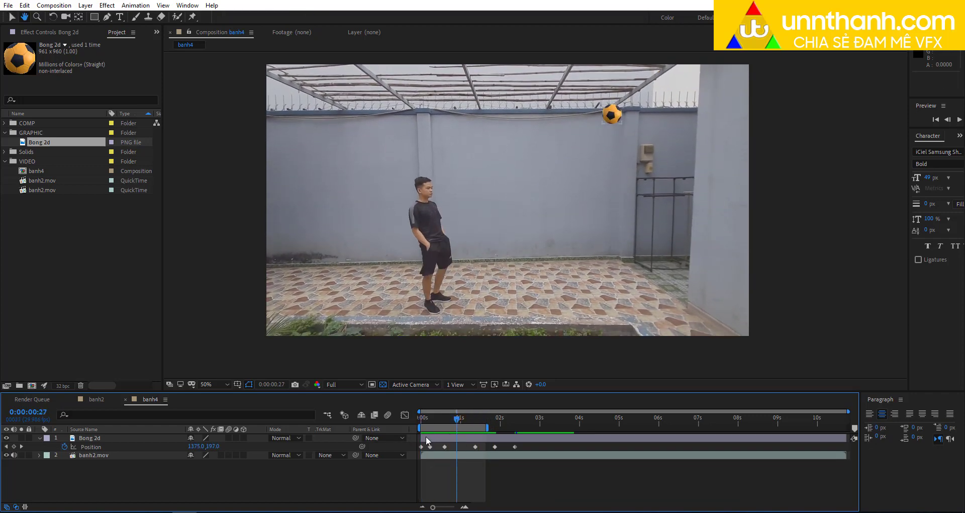
pyautogui.press('v')
pyautogui.press('j')
pyautogui.press('j')
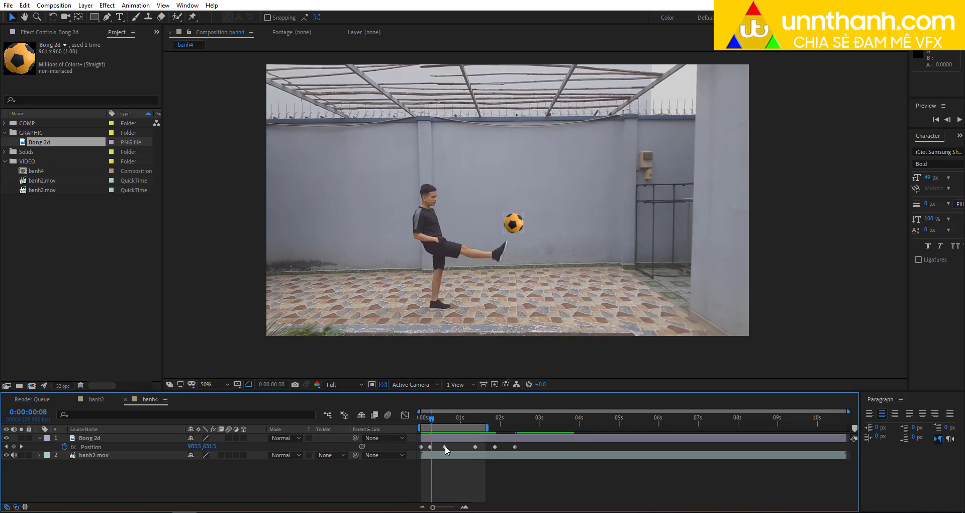
pyautogui.click(446, 447)
pyautogui.moveTo(431, 421); pyautogui.dragTo(449, 422)
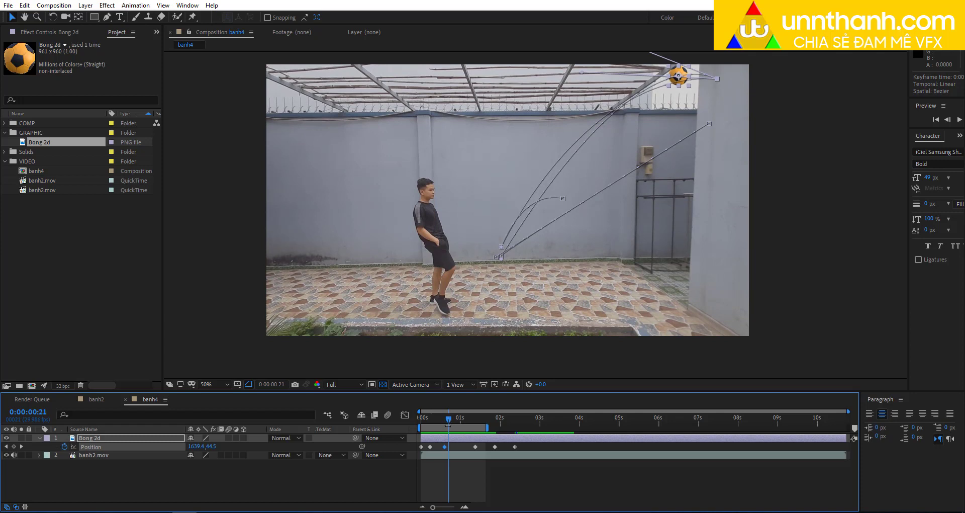
pyautogui.click(447, 447)
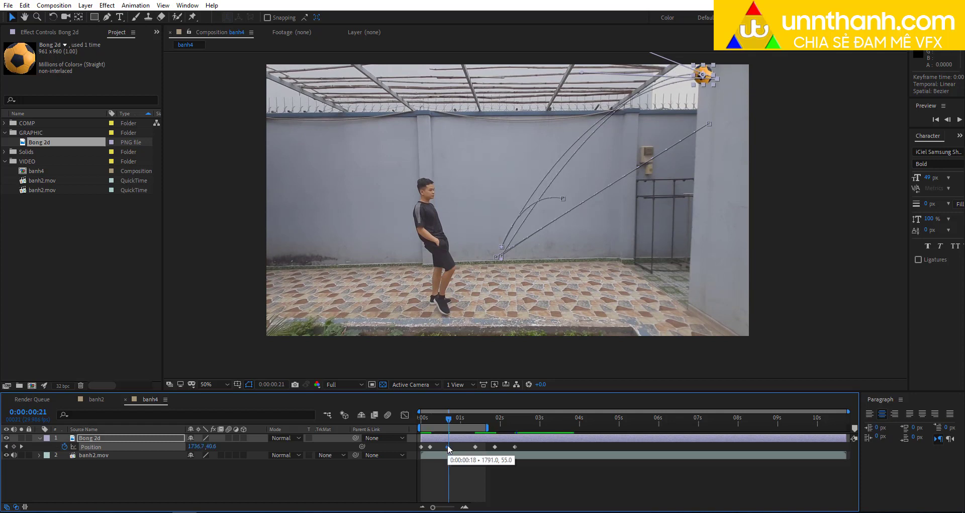
# - Drag that keyframe's Bézier handle near the top-right to reshape the curve, then preview
pyautogui.press('h')
pyautogui.moveTo(654, 156); pyautogui.dragTo(641, 191)
pyautogui.press('v')
pyautogui.moveTo(610, 76); pyautogui.dragTo(572, 107)
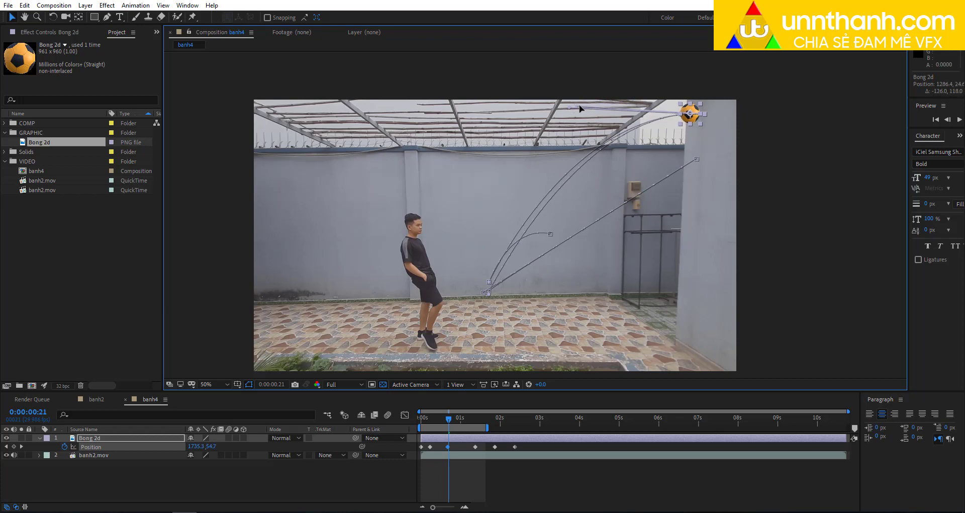
pyautogui.press('space')
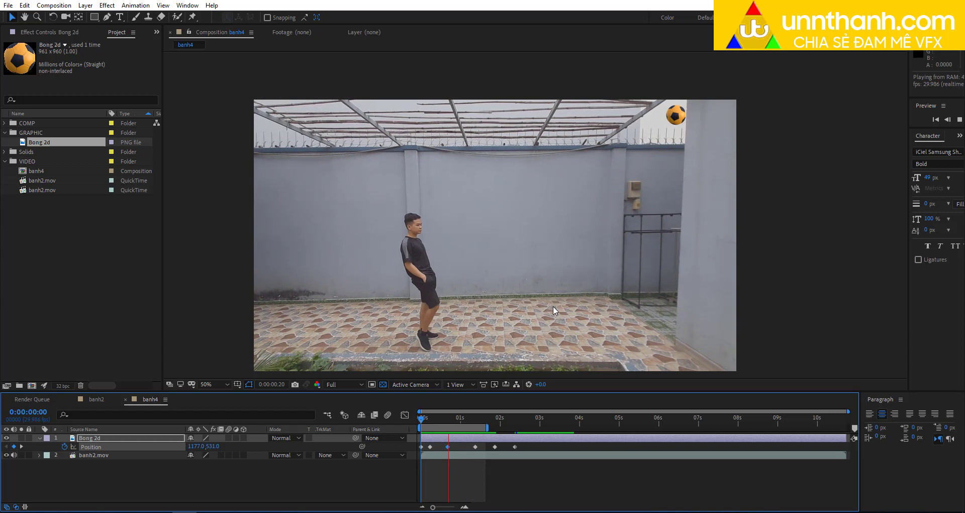
# - Move to 0:00:02:03 and nudge the ball slightly up and left
pyautogui.click(461, 421)
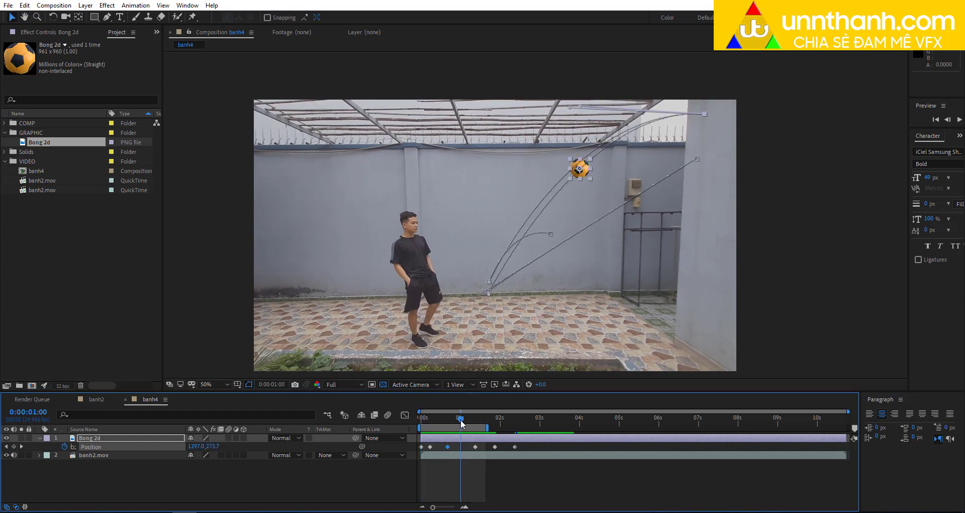
pyautogui.moveTo(459, 421)
pyautogui.mouseDown()
pyautogui.moveTo(491, 416)
pyautogui.moveTo(492, 435)
pyautogui.moveTo(496, 424)
pyautogui.mouseUp()
pyautogui.click(495, 446)
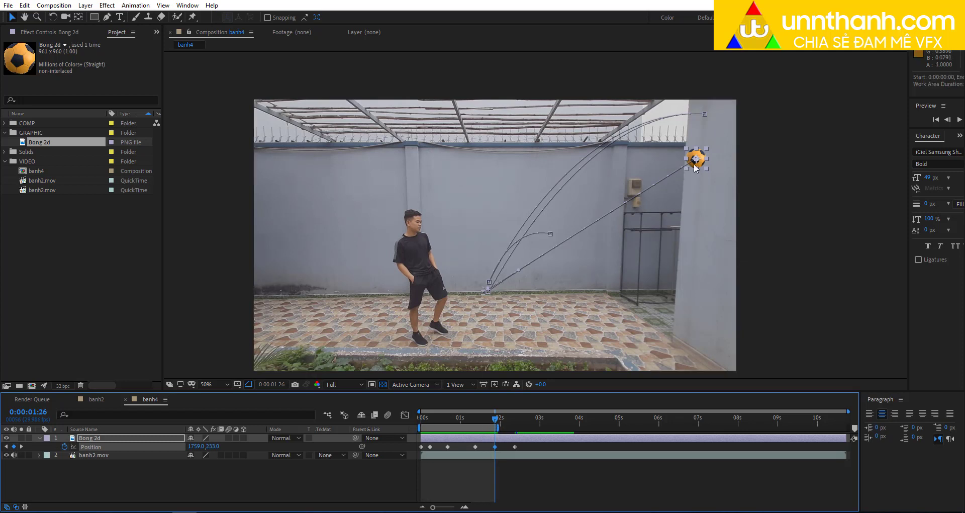
pyautogui.moveTo(497, 419); pyautogui.dragTo(504, 420)
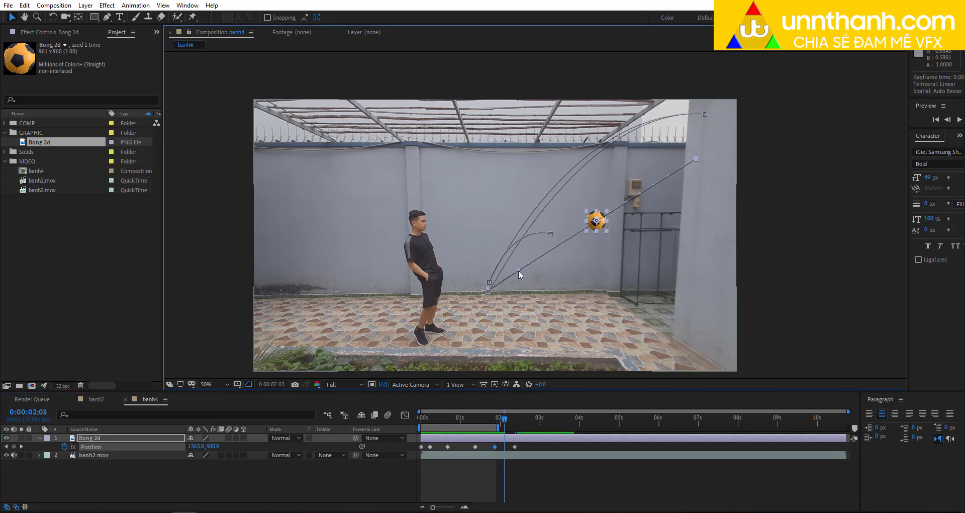
pyautogui.moveTo(518, 270); pyautogui.dragTo(518, 265)
# - Zoom the viewer to 100% and pull the ball's path curve upward near the wall turn
pyautogui.press('/')
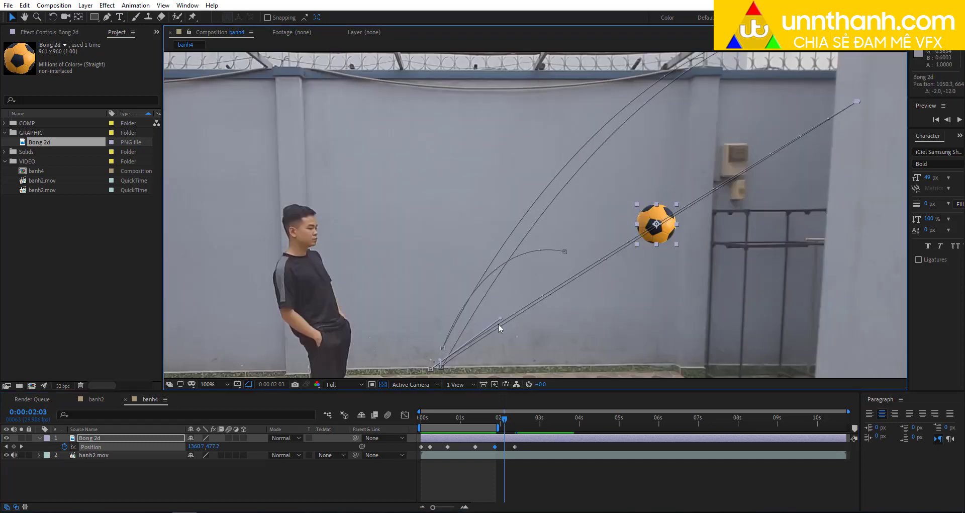
pyautogui.moveTo(499, 309); pyautogui.dragTo(670, 104)
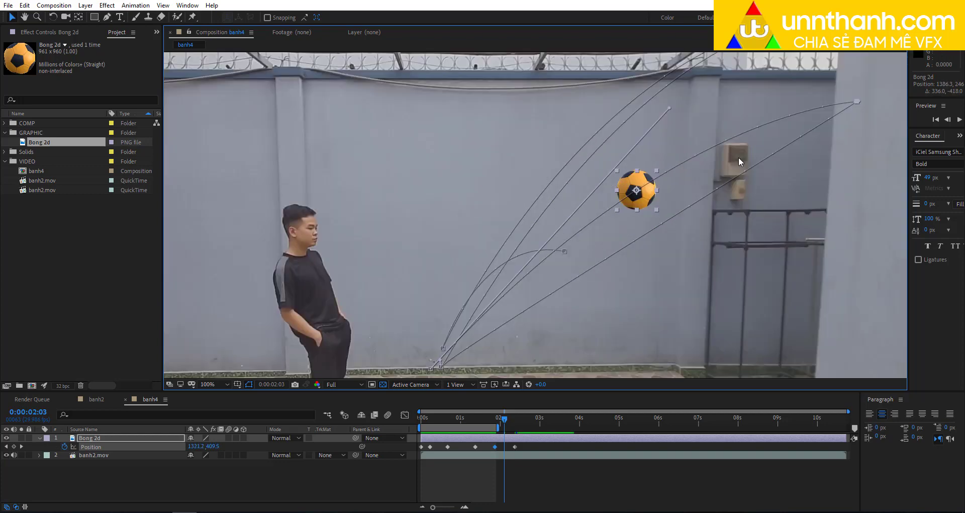
pyautogui.moveTo(738, 156); pyautogui.dragTo(626, 173)
pyautogui.press('.')
pyautogui.click(581, 173)
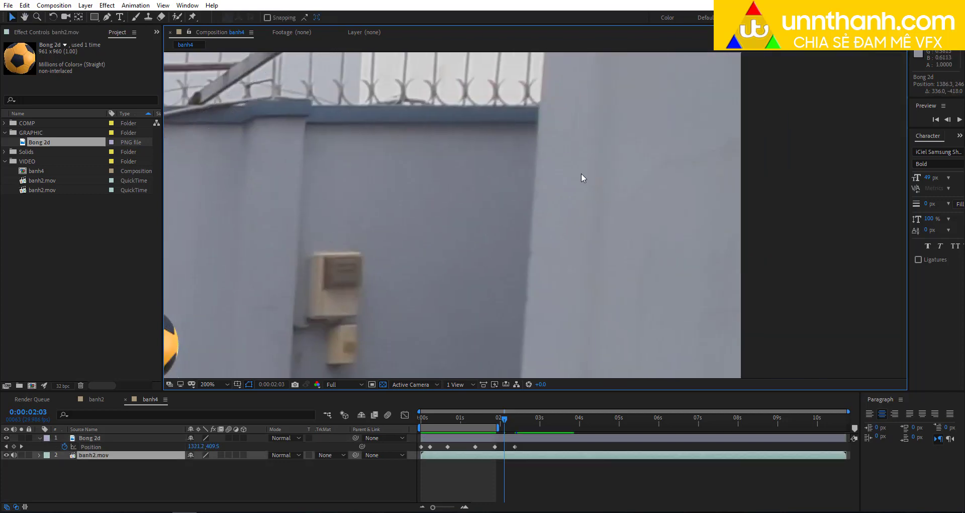
# - Select the path vertex at the right wall and pull out its Bézier handles
pyautogui.click(445, 440)
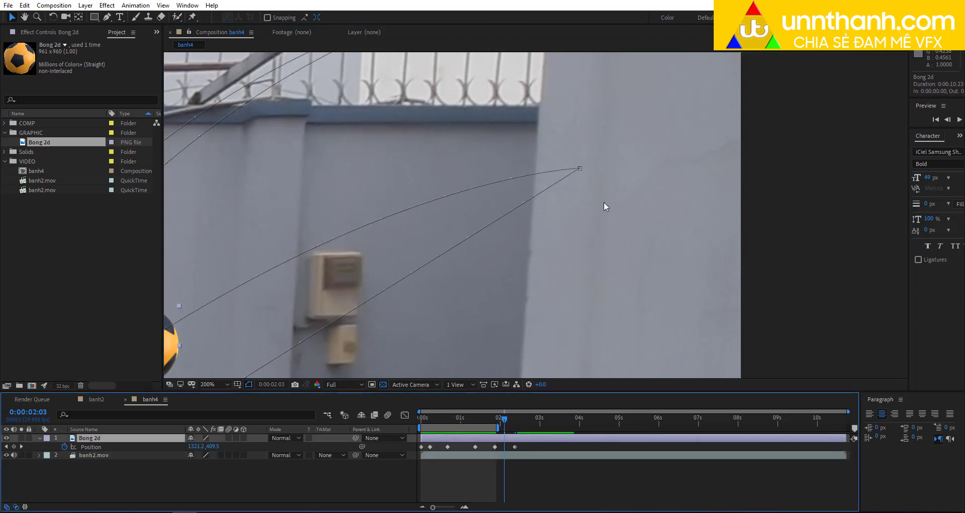
pyautogui.click(579, 169)
pyautogui.press('.')
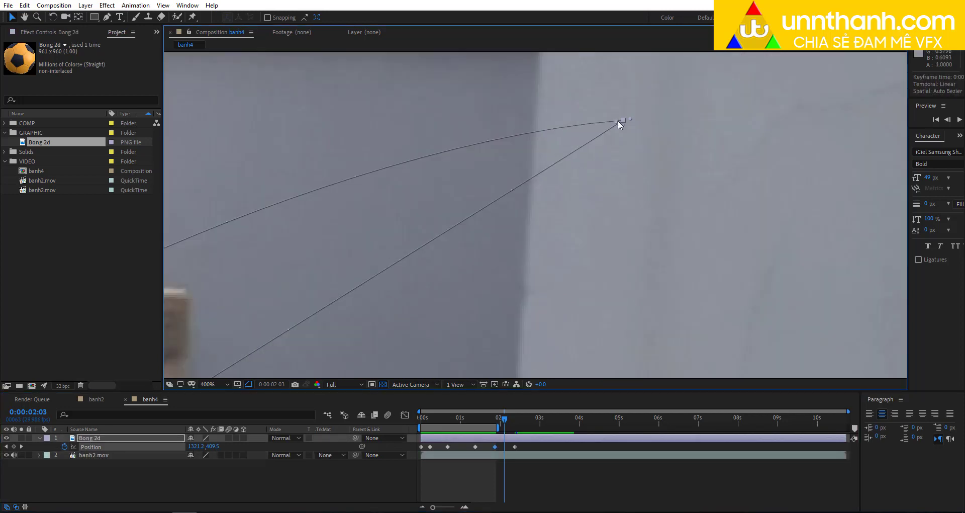
pyautogui.moveTo(618, 119); pyautogui.dragTo(615, 117)
pyautogui.hotkey('ctrl', 'z')
pyautogui.click(622, 135)
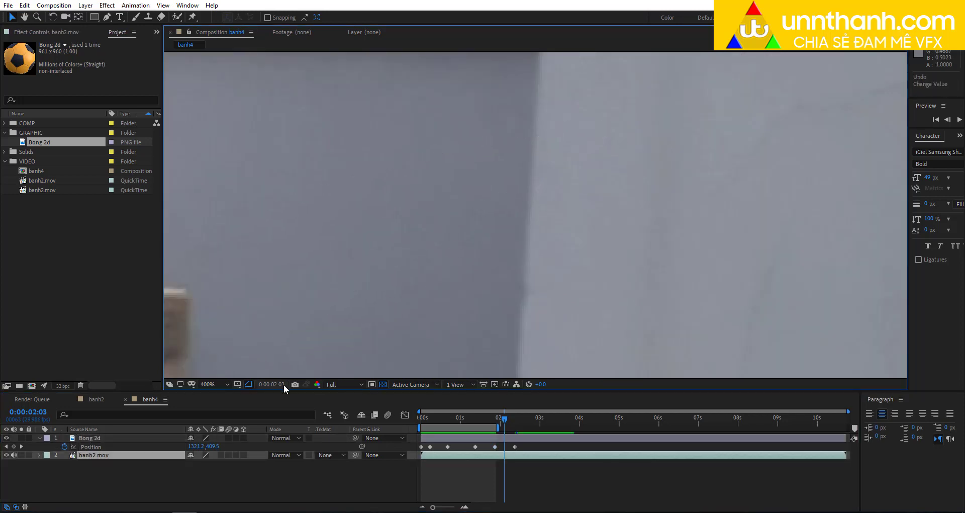
pyautogui.click(435, 444)
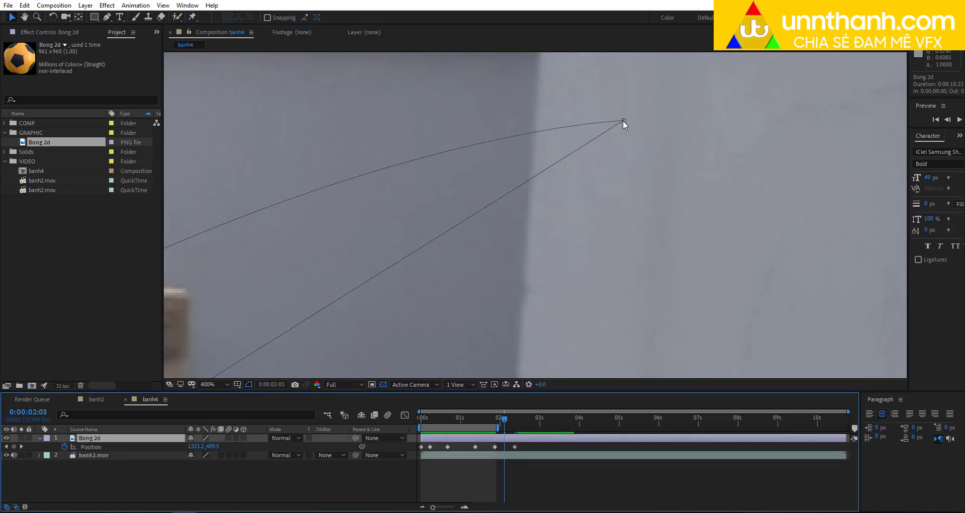
pyautogui.moveTo(623, 120); pyautogui.dragTo(599, 109)
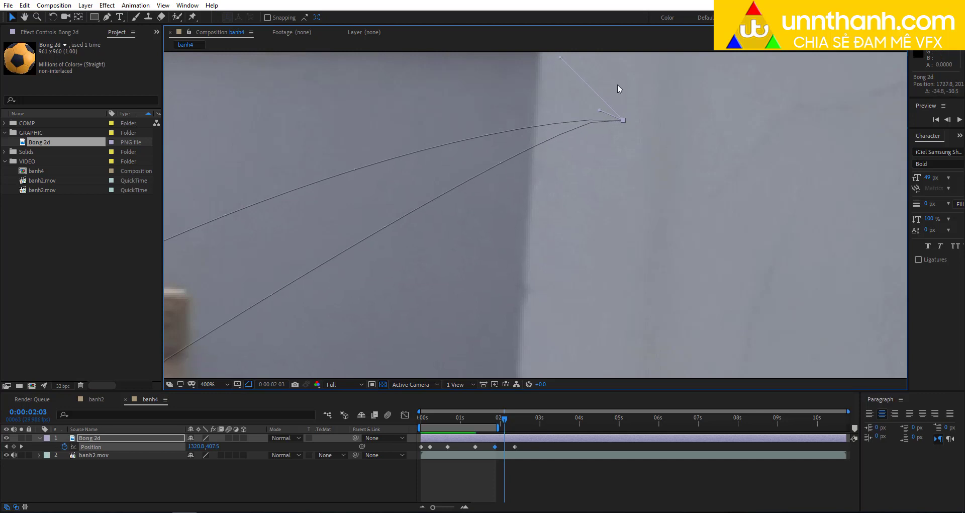
# - Soften the curve handle at full-frame zoom, extend the work area end slightly and preview
pyautogui.scroll(-2, 632, 146)
pyautogui.scroll(-2, 541, 176)
pyautogui.moveTo(679, 170)
pyautogui.mouseDown()
pyautogui.moveTo(692, 166)
pyautogui.moveTo(566, 145)
pyautogui.mouseUp()
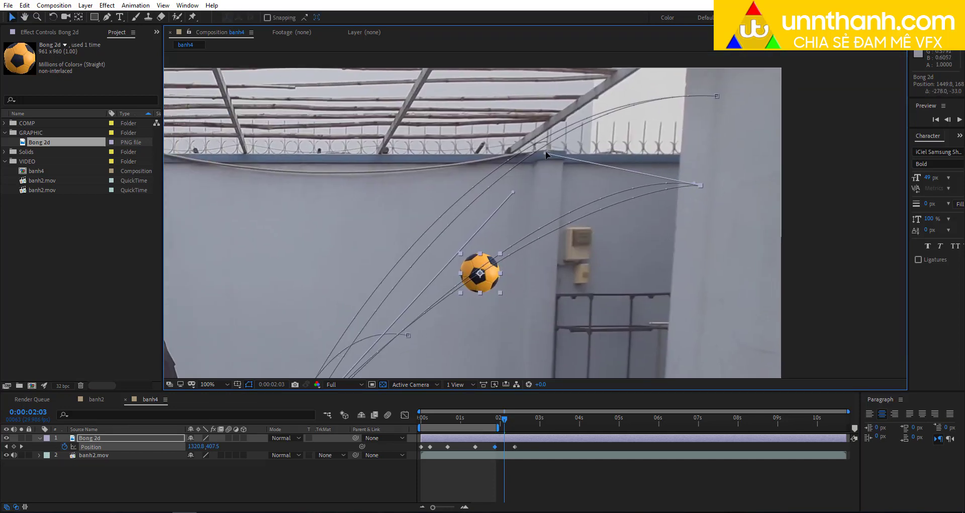
pyautogui.press(',')
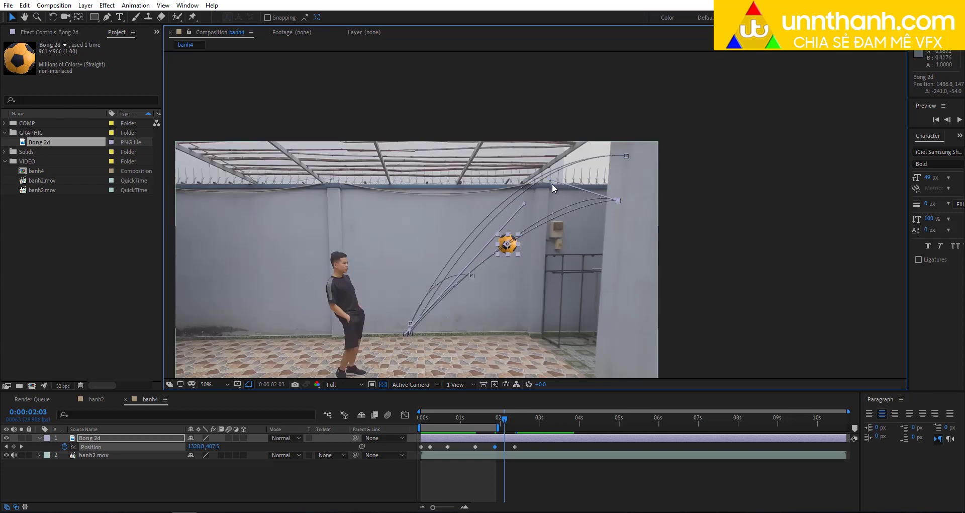
pyautogui.moveTo(552, 184); pyautogui.dragTo(518, 184)
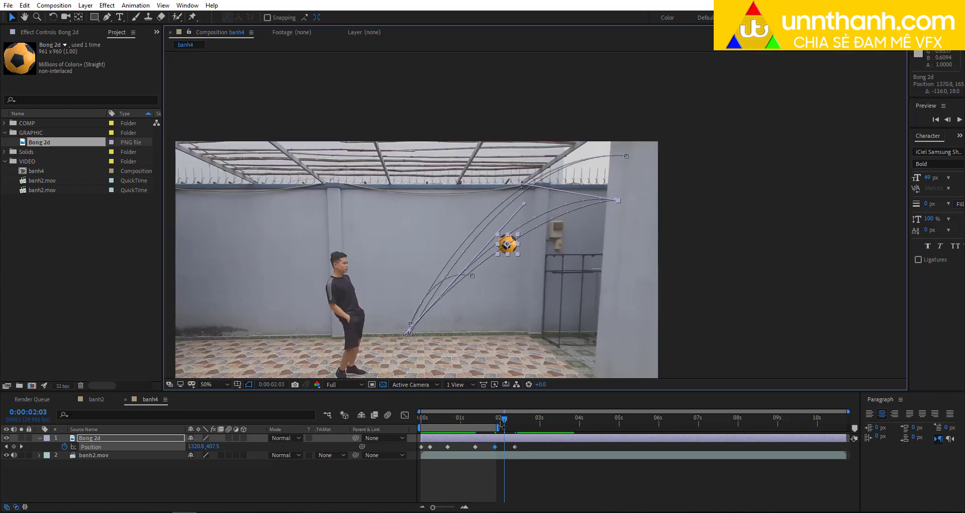
pyautogui.moveTo(499, 426); pyautogui.dragTo(510, 426)
pyautogui.press('space')
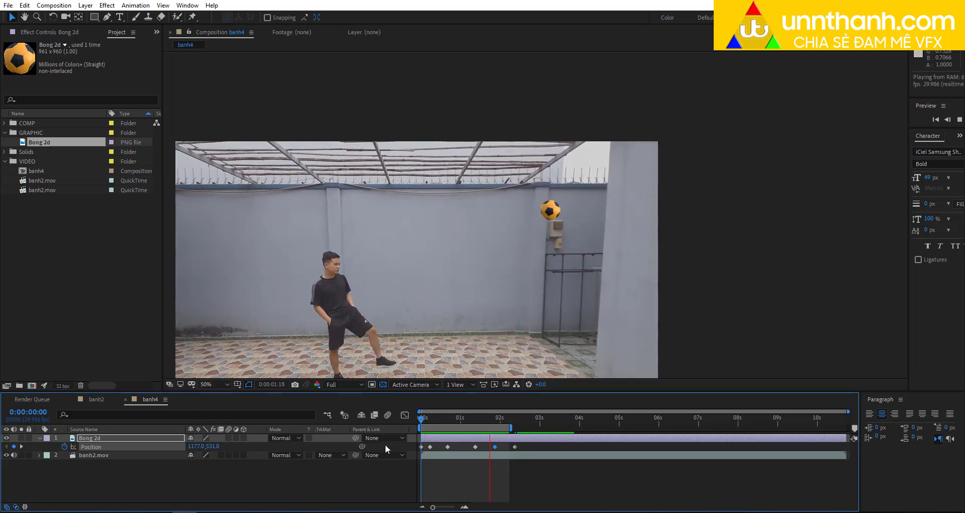
# - At 0:00:02:20, move the Bong 2d ball high toward the upper right (1303,507)
pyautogui.moveTo(495, 419); pyautogui.dragTo(516, 428)
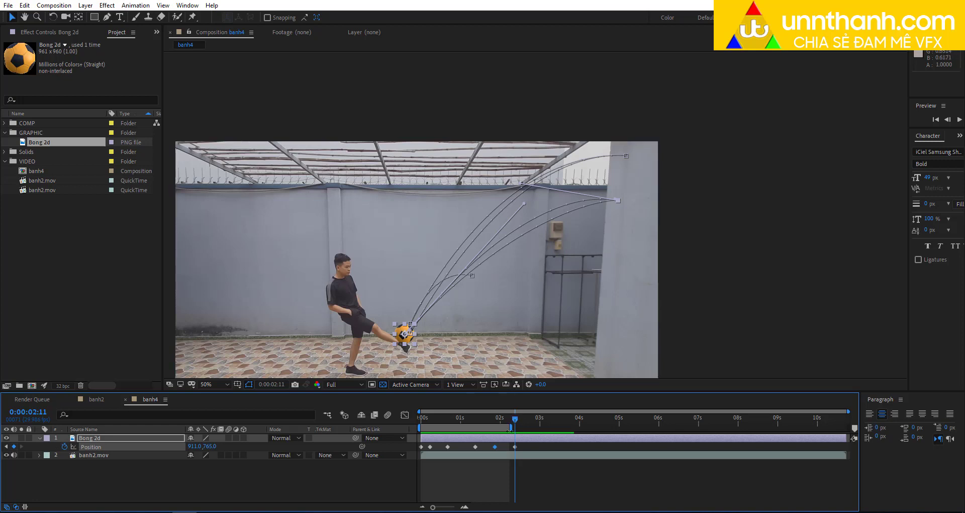
pyautogui.moveTo(509, 427); pyautogui.dragTo(541, 429)
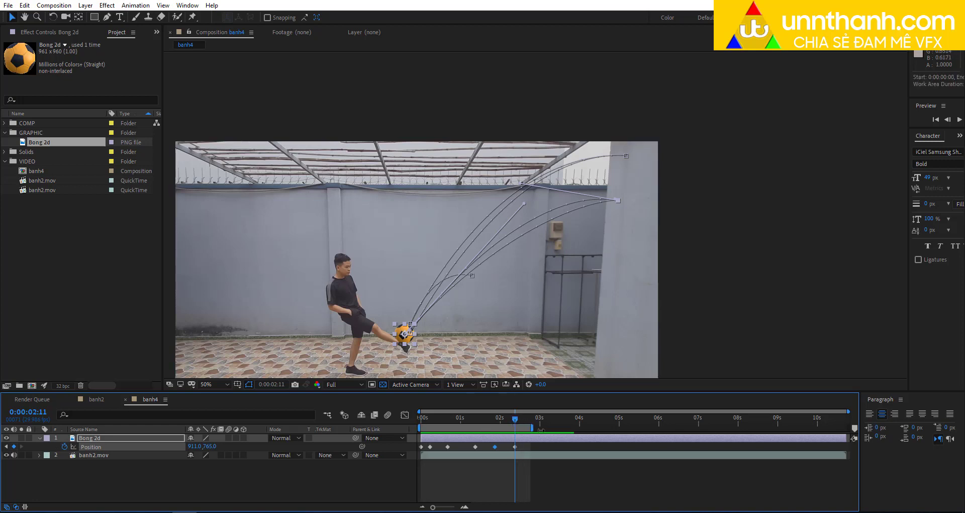
pyautogui.moveTo(407, 343); pyautogui.dragTo(431, 324)
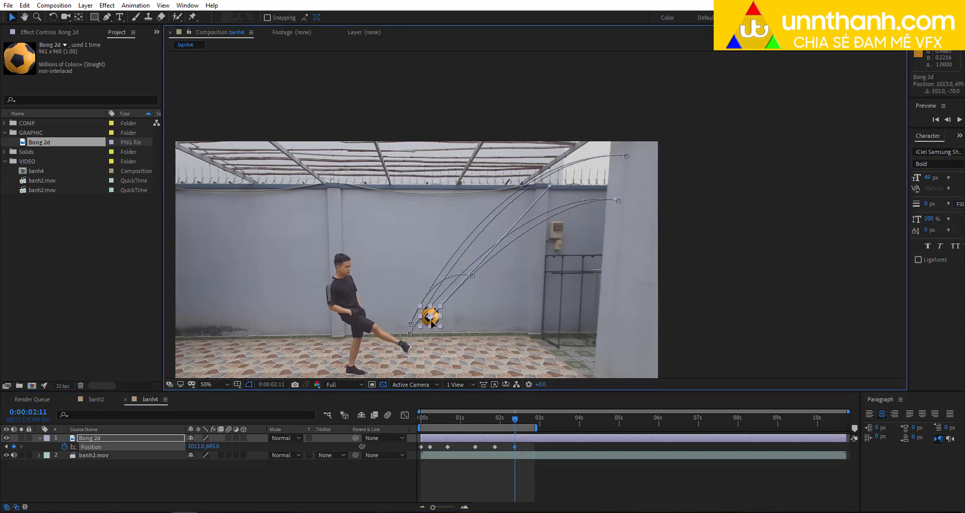
pyautogui.hotkey('ctrl', 'z')
pyautogui.click(529, 418)
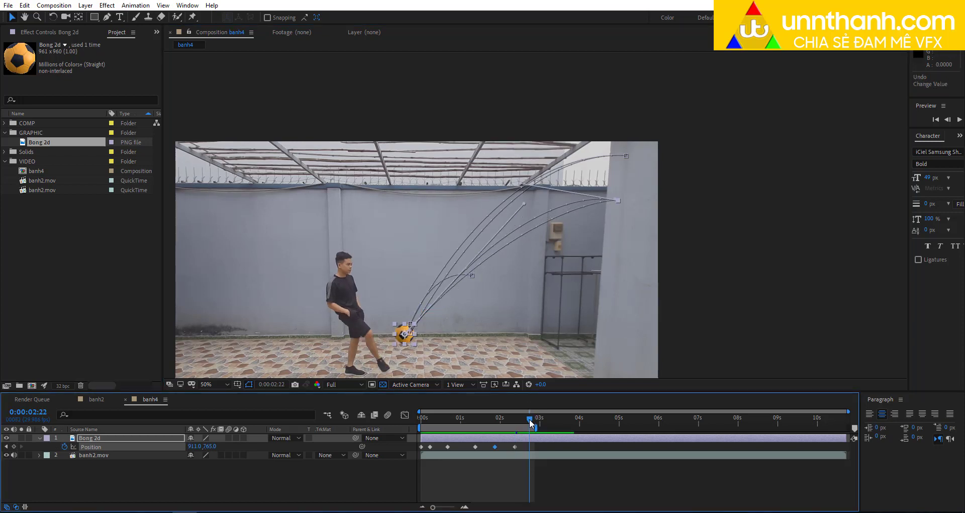
pyautogui.moveTo(529, 422)
pyautogui.mouseDown()
pyautogui.moveTo(518, 428)
pyautogui.moveTo(526, 427)
pyautogui.mouseUp()
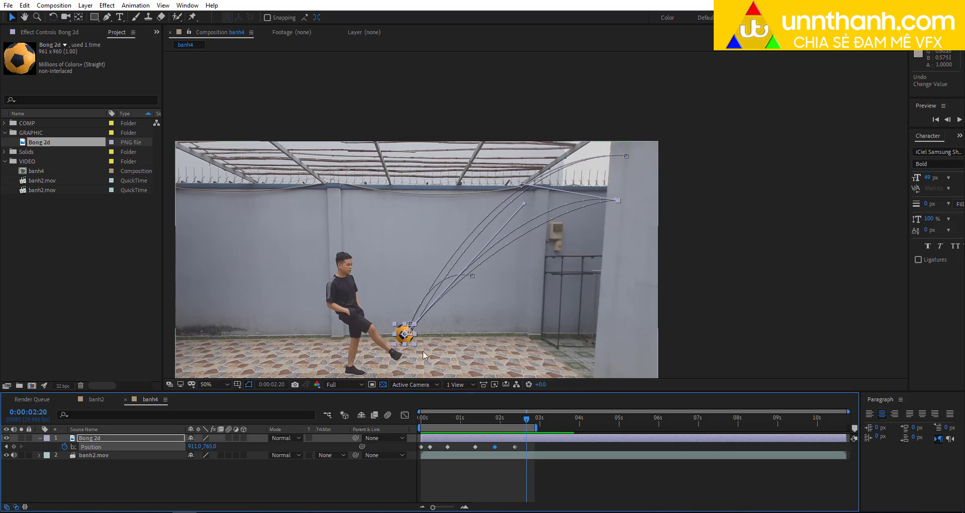
pyautogui.moveTo(402, 342)
pyautogui.mouseDown()
pyautogui.moveTo(422, 316)
pyautogui.moveTo(501, 275)
pyautogui.mouseUp()
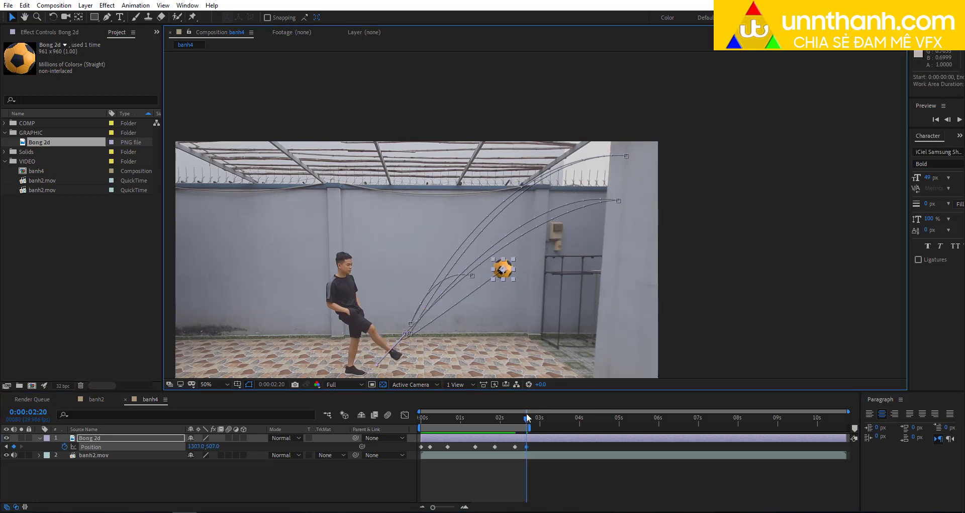
# - Preview the new multi-arc flight path in a full-window viewer
pyautogui.press('space')
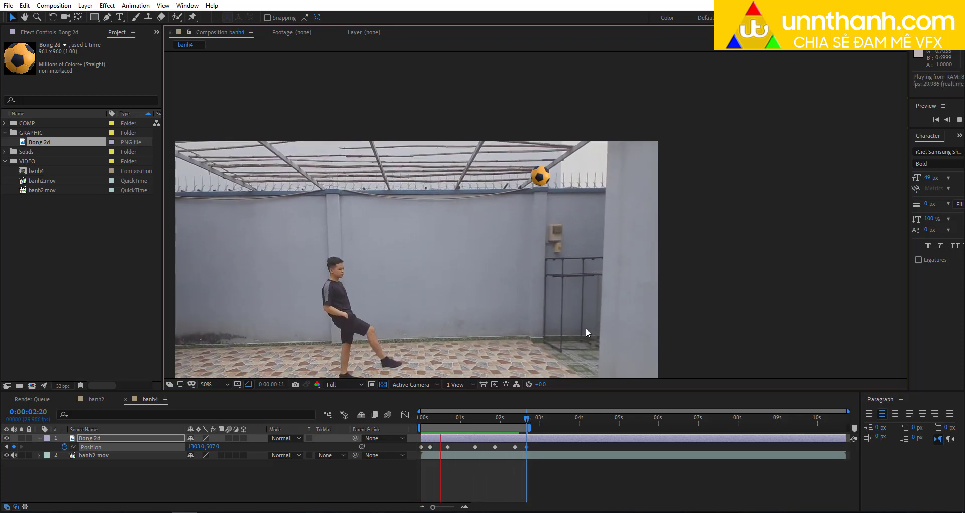
pyautogui.press('`')
pyautogui.hotkey('shift', '/')
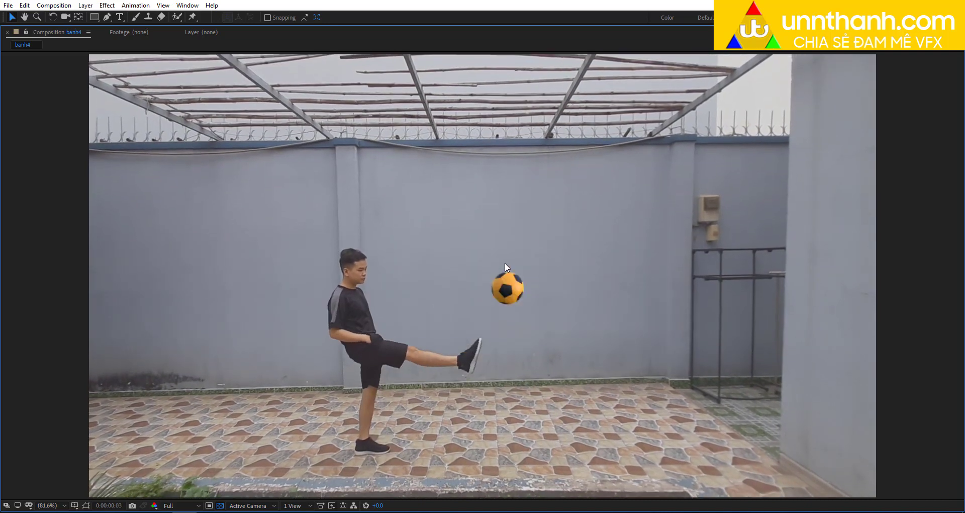
pyautogui.press('space')
pyautogui.press('`')
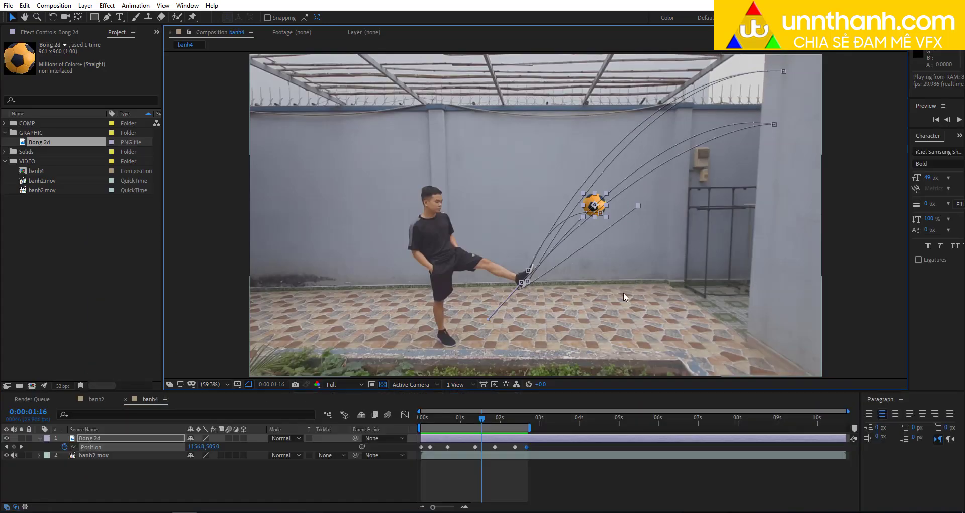
# - Replay the ball animation from the first frame with the ball layer selected
pyautogui.click(499, 476)
pyautogui.press('Home')
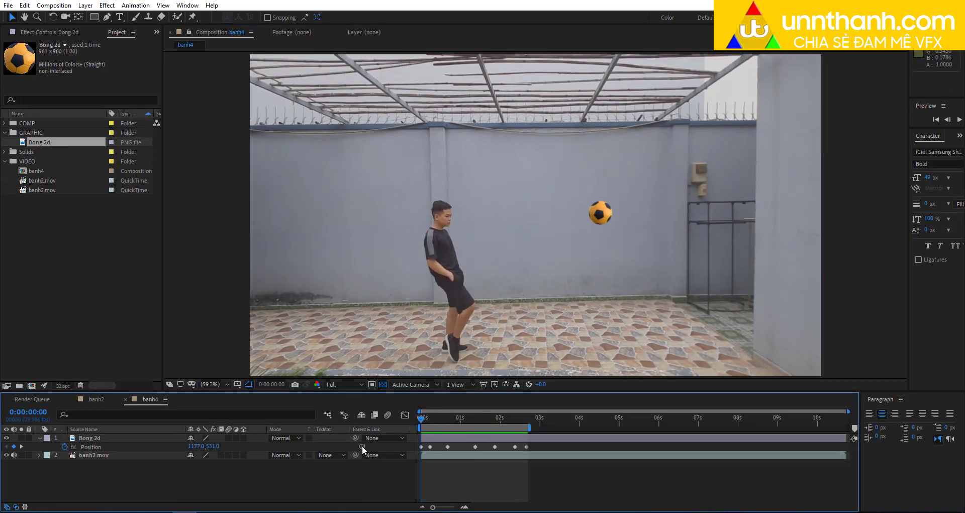
pyautogui.click(476, 447)
pyautogui.press('space')
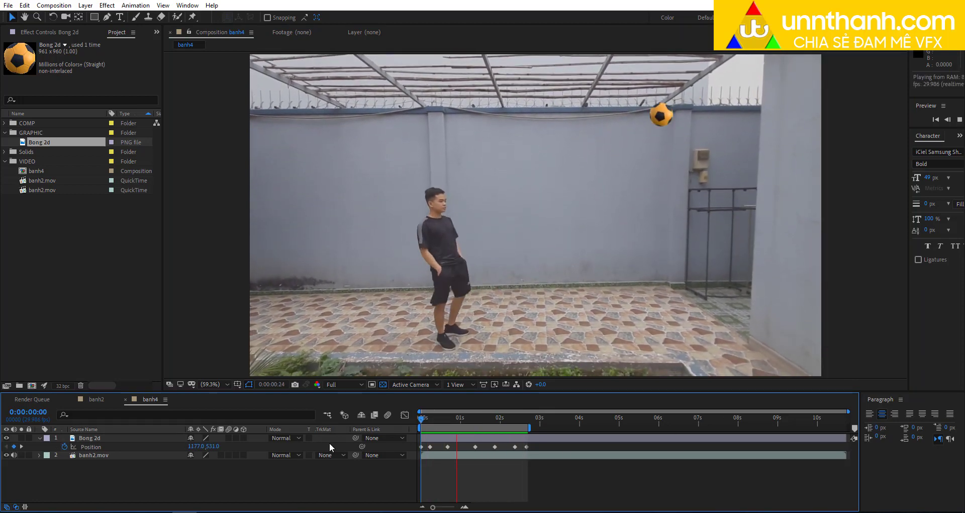
pyautogui.press('space')
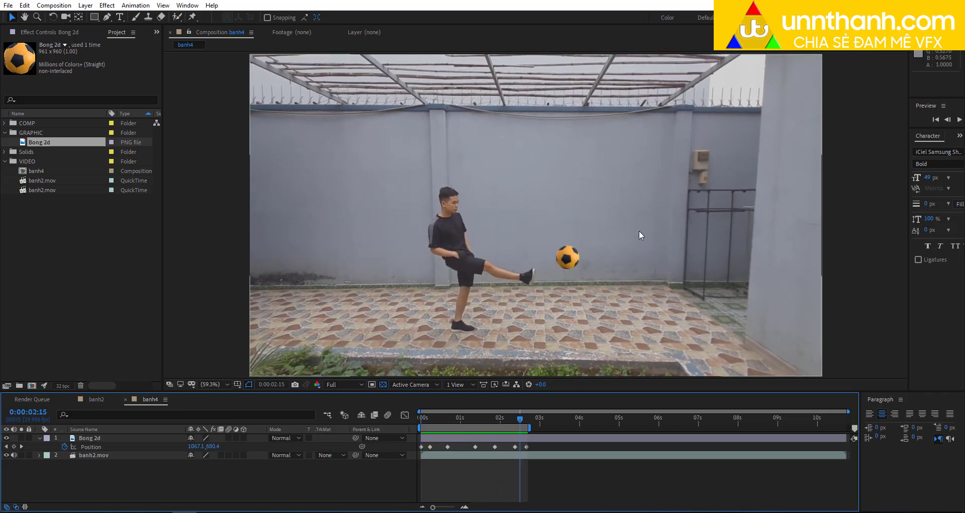
# - Zoom in to inspect the ball and scrub back to the kick at 0:00:00:09
pyautogui.scroll(1, 638, 230)
pyautogui.scroll(1, 645, 235)
pyautogui.scroll(1, 645, 235)
pyautogui.moveTo(566, 139); pyautogui.dragTo(564, 135)
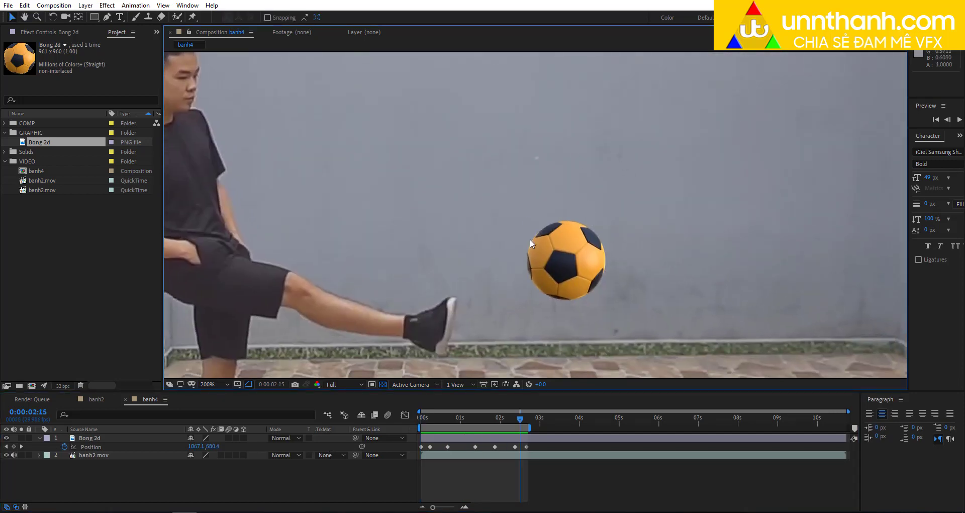
pyautogui.scroll(-3, 591, 231)
pyautogui.scroll(-1, 591, 234)
pyautogui.scroll(2, 591, 233)
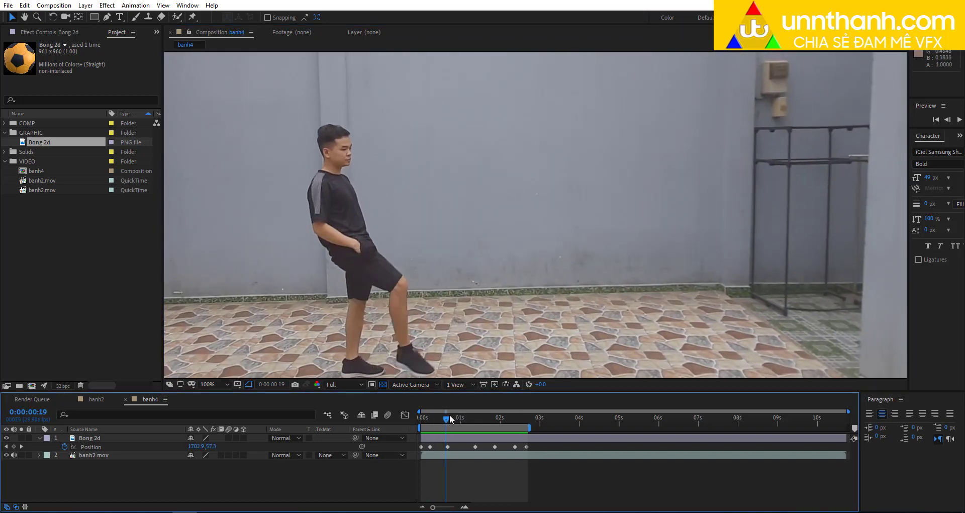
pyautogui.moveTo(447, 418); pyautogui.dragTo(433, 418)
pyautogui.scroll(-2, 435, 288)
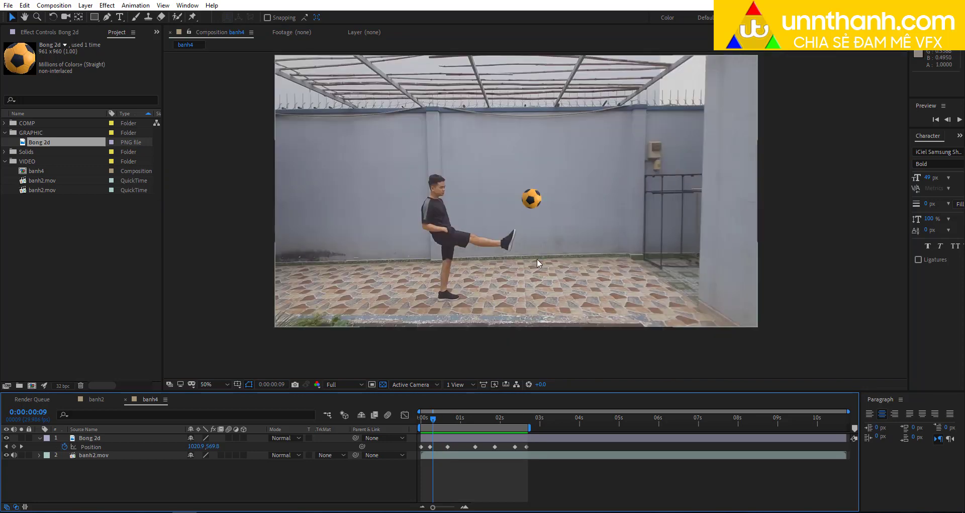
pyautogui.scroll(2, 537, 259)
# - Enable composition and Bong 2d layer motion blur, then preview the streaking ball full-window
pyautogui.click(151, 438)
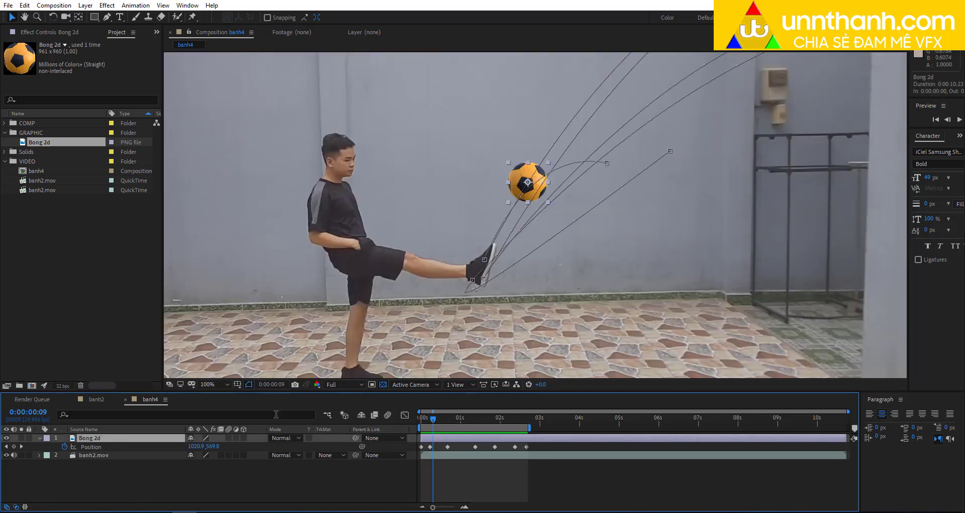
pyautogui.click(388, 415)
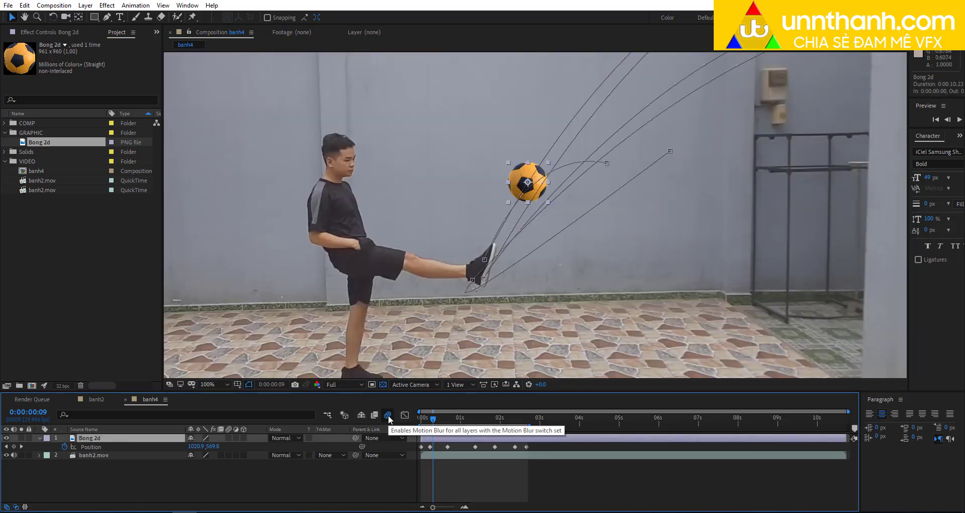
pyautogui.click(229, 436)
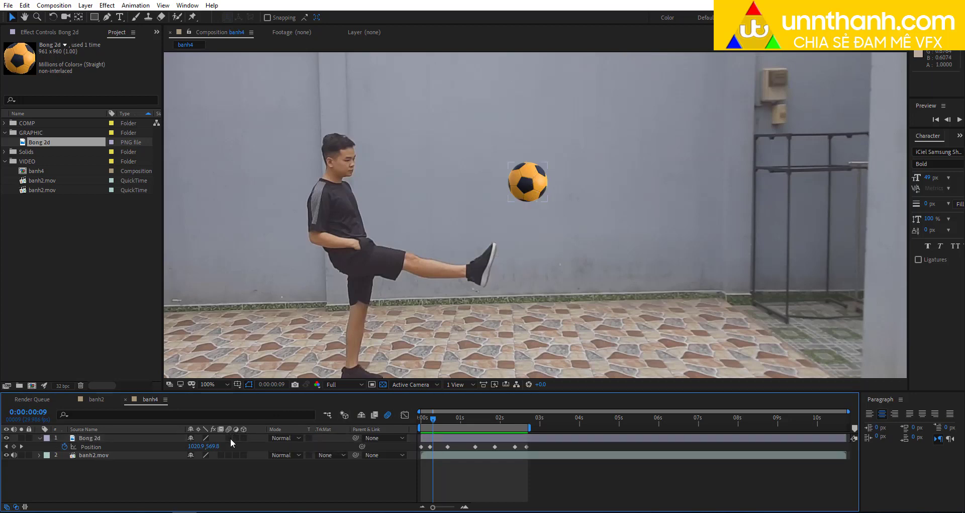
pyautogui.press('`')
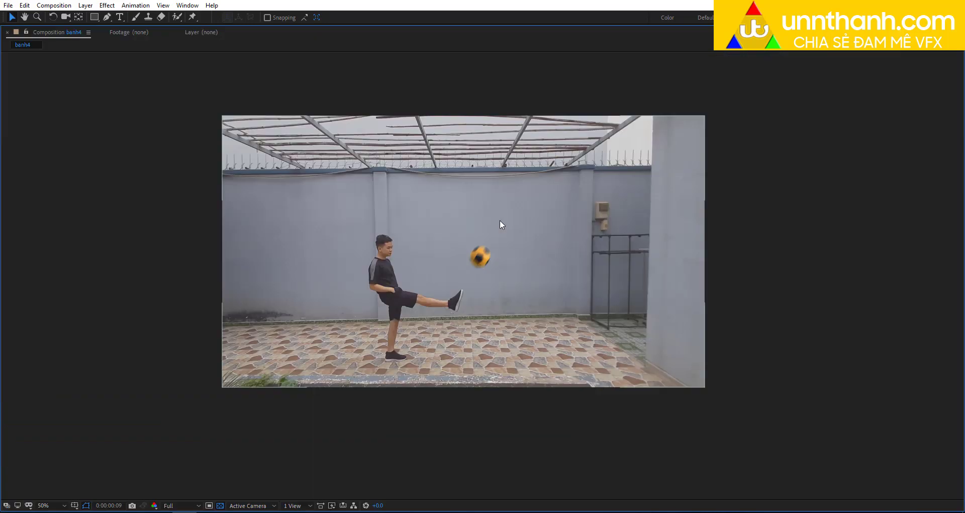
pyautogui.press('space')
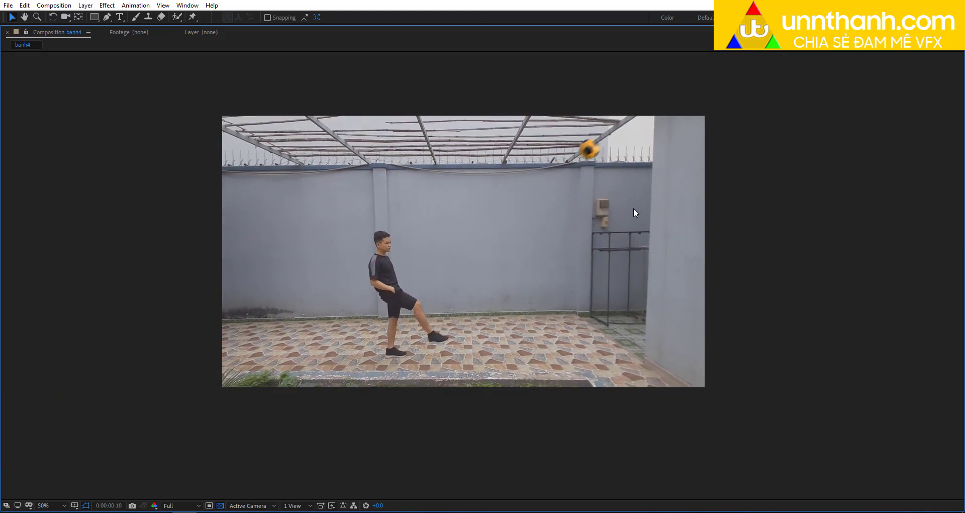
pyautogui.press('`')
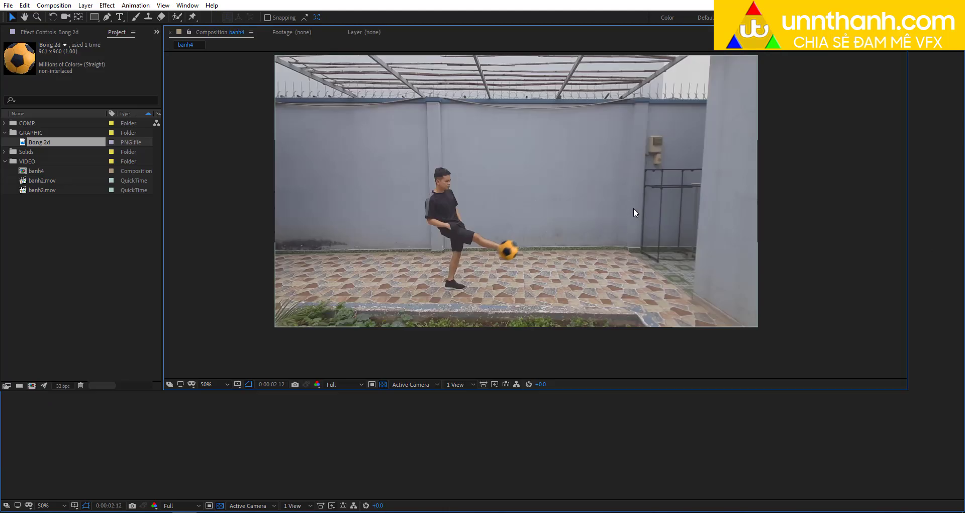
# - Scale the Bong 2d ball down from 8.2% to 7.0% and preview the result
pyautogui.click(106, 439)
pyautogui.press('s')
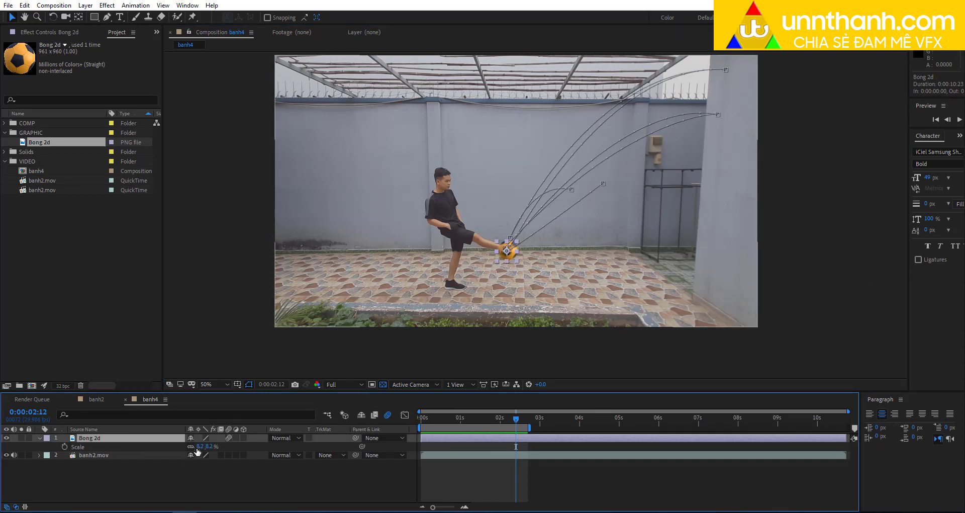
pyautogui.moveTo(197, 446); pyautogui.dragTo(193, 445)
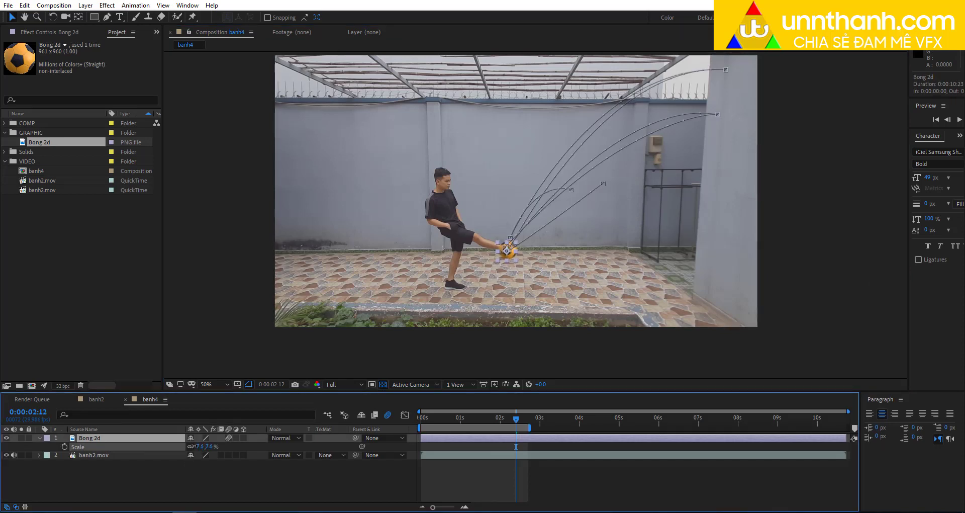
pyautogui.press('space')
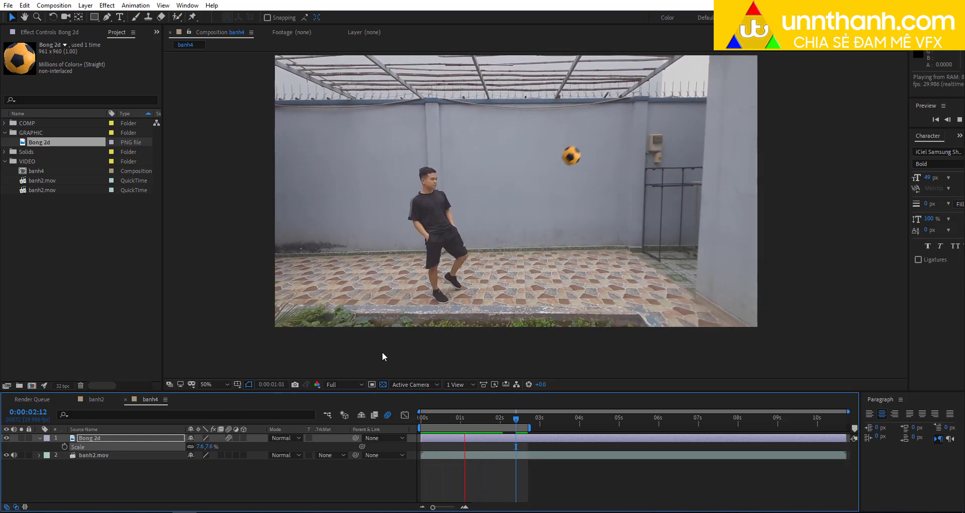
pyautogui.press('space')
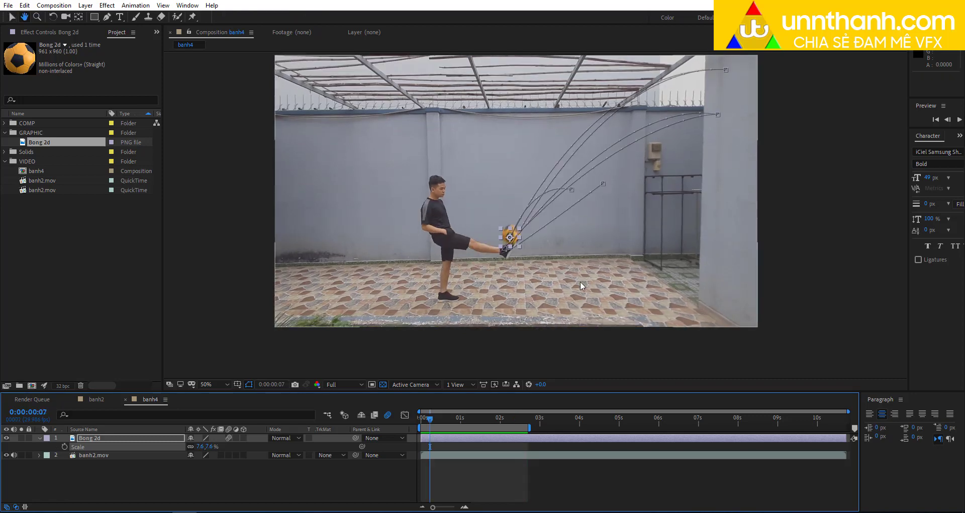
pyautogui.click(334, 462)
pyautogui.press('.')
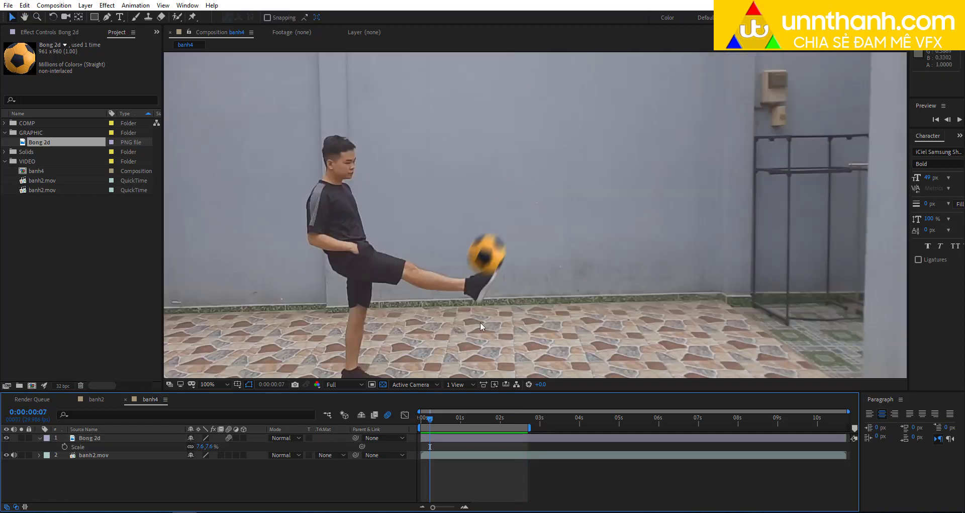
# - Add a time*150 Rotation expression to Bong 2d and preview the spinning ball
pyautogui.click(128, 439)
pyautogui.press('r')
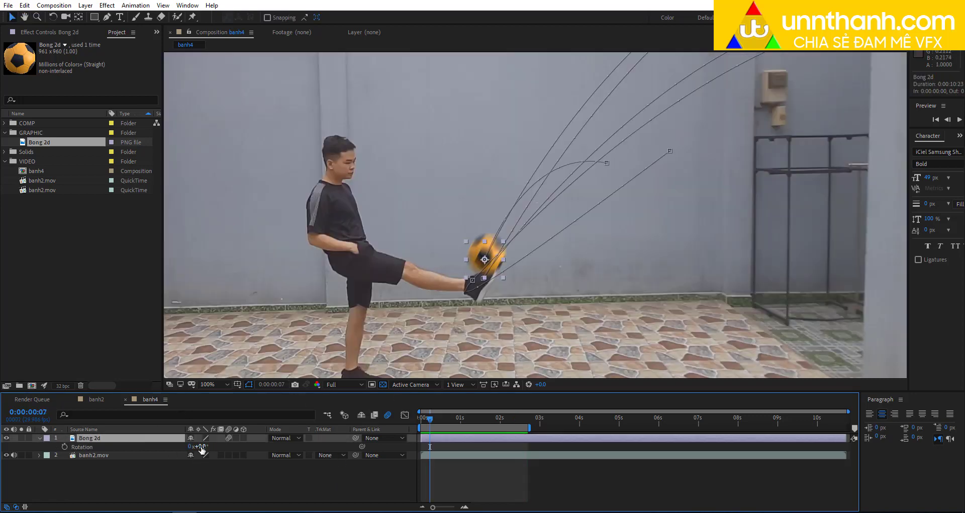
pyautogui.moveTo(199, 446); pyautogui.dragTo(708, 378)
pyautogui.hotkey('ctrl', 'z')
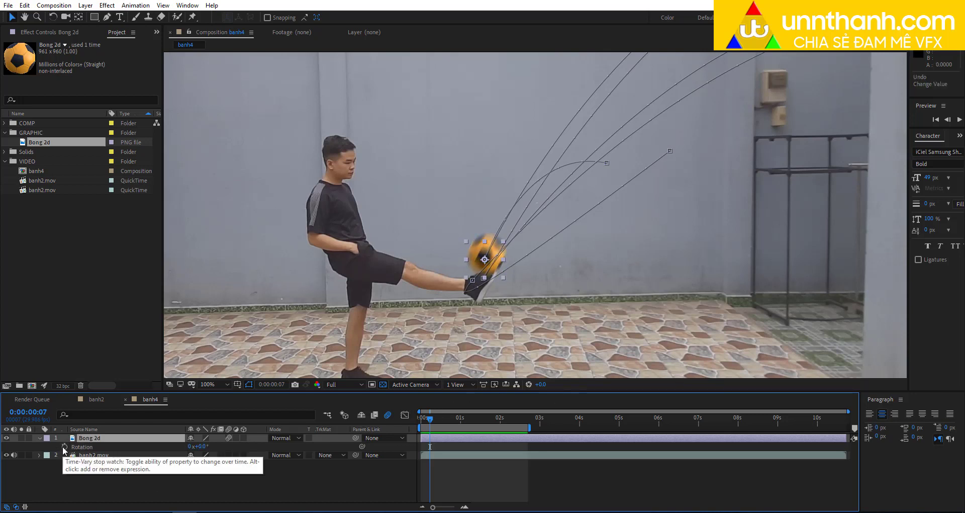
pyautogui.keyDown('alt'); pyautogui.click(65, 447); pyautogui.keyUp('alt')
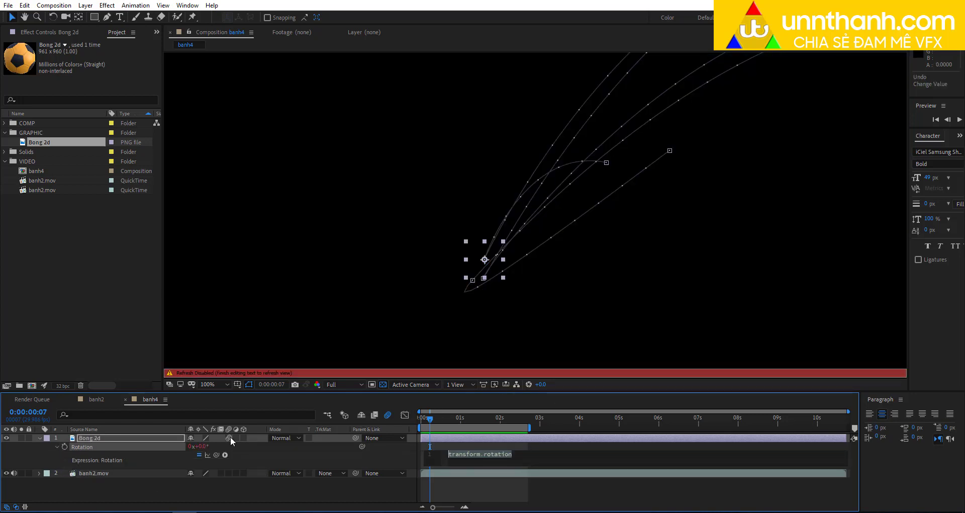
pyautogui.write('time')
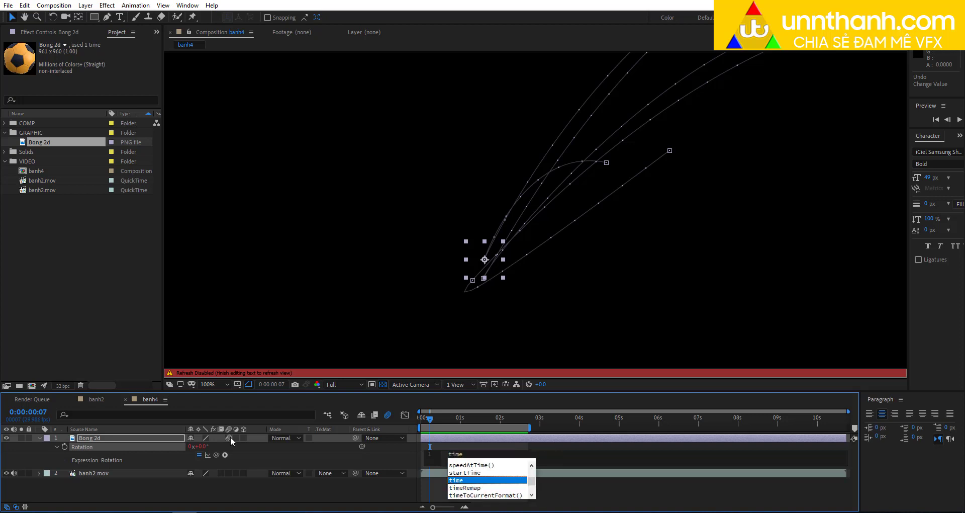
pyautogui.write('*')
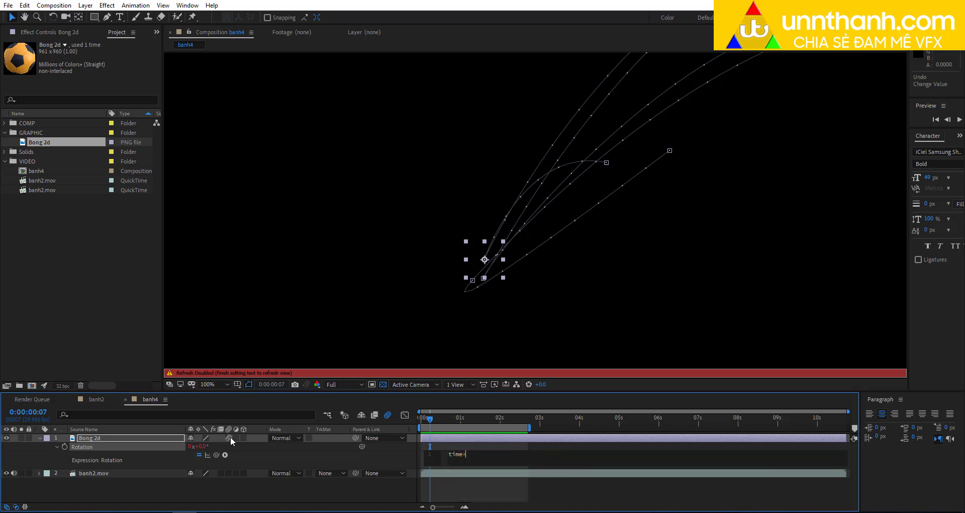
pyautogui.click(229, 437)
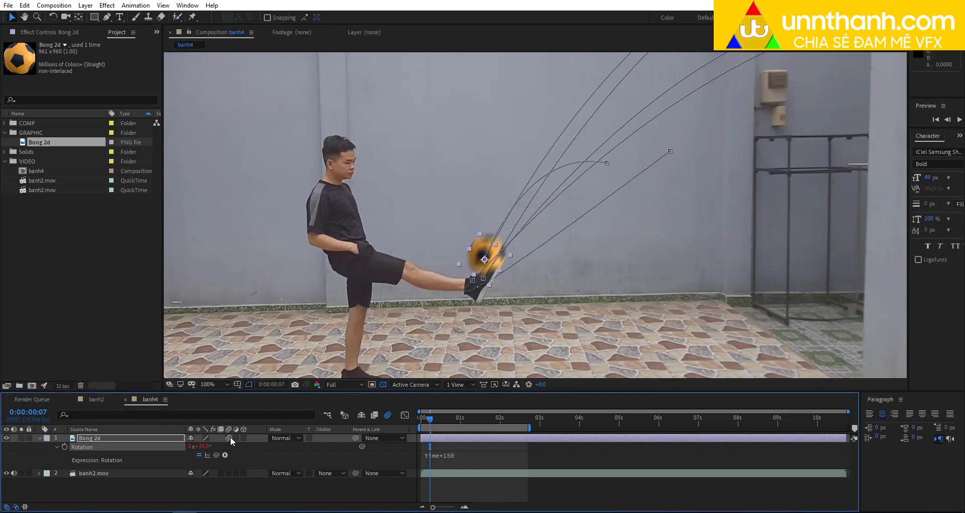
pyautogui.press('space')
pyautogui.press('`')
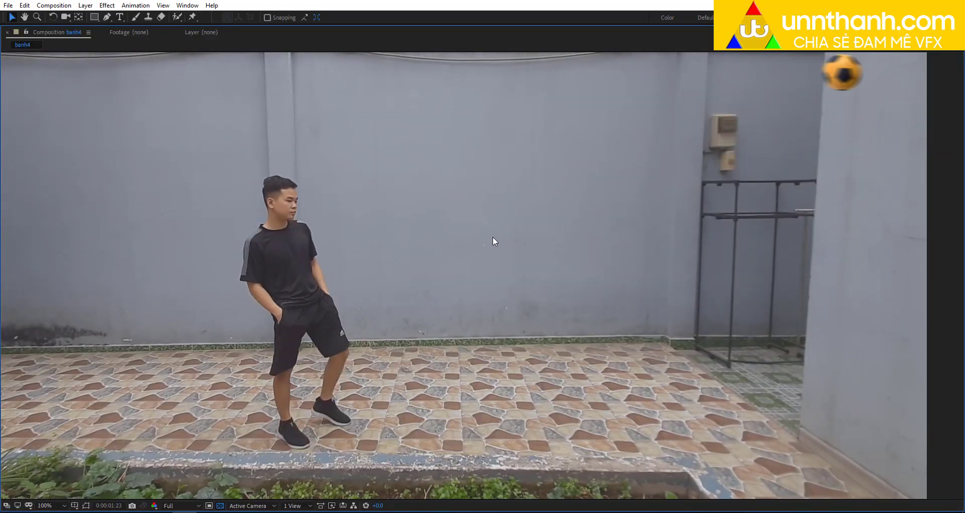
pyautogui.press('`')
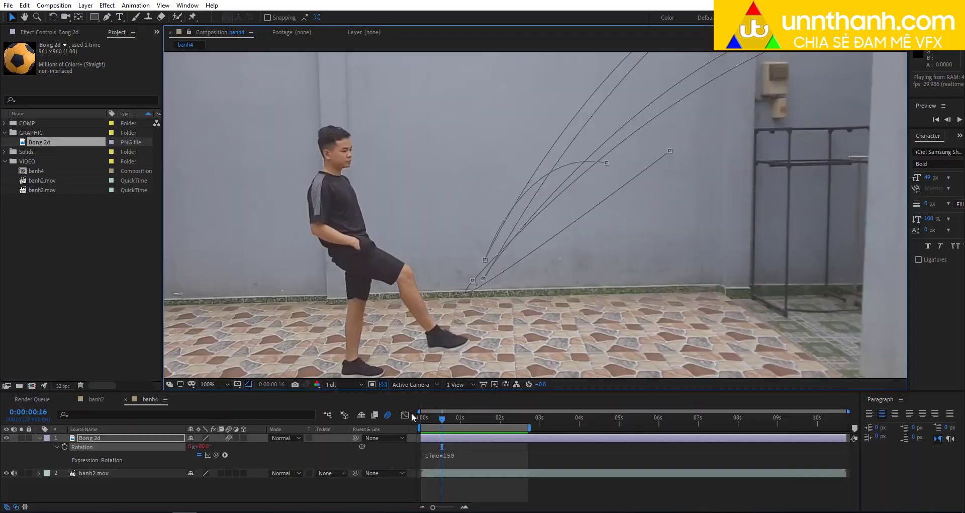
pyautogui.click(474, 459)
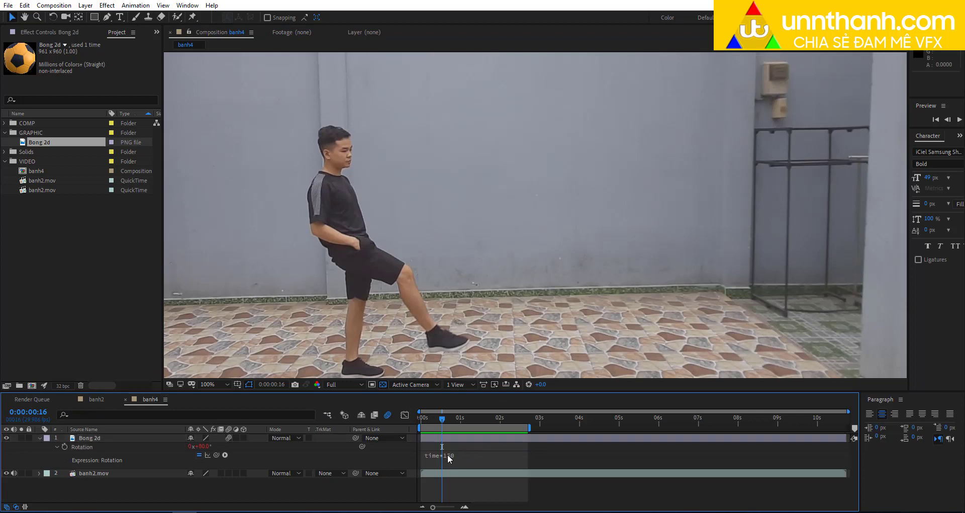
# - Change the rotation expression to time*350 and preview the faster spin
pyautogui.click(449, 458)
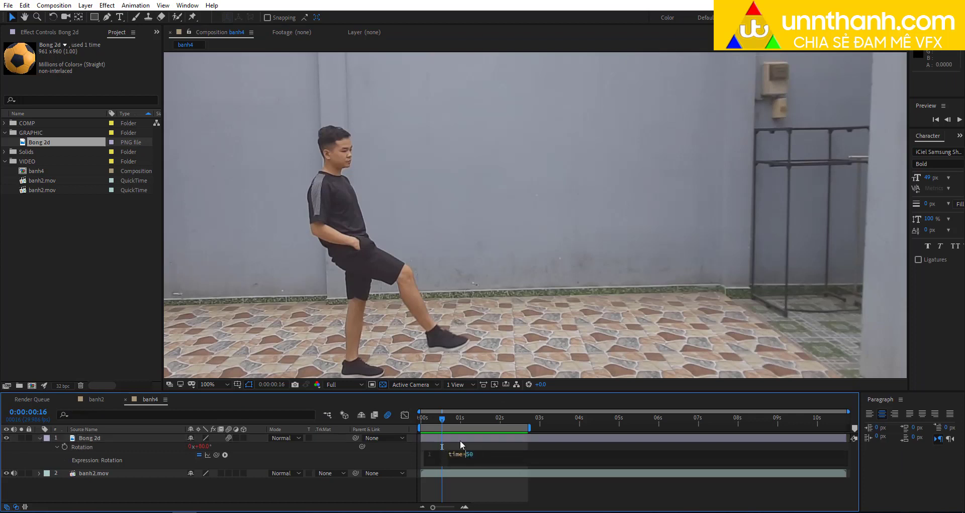
pyautogui.write('3')
pyautogui.press('KP_Enter')
pyautogui.hotkey('shift', '/')
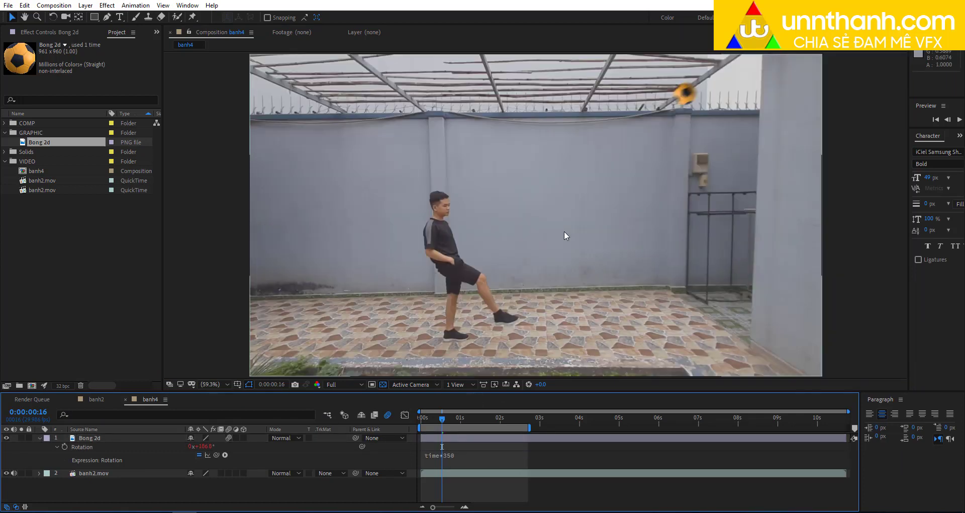
pyautogui.press('space')
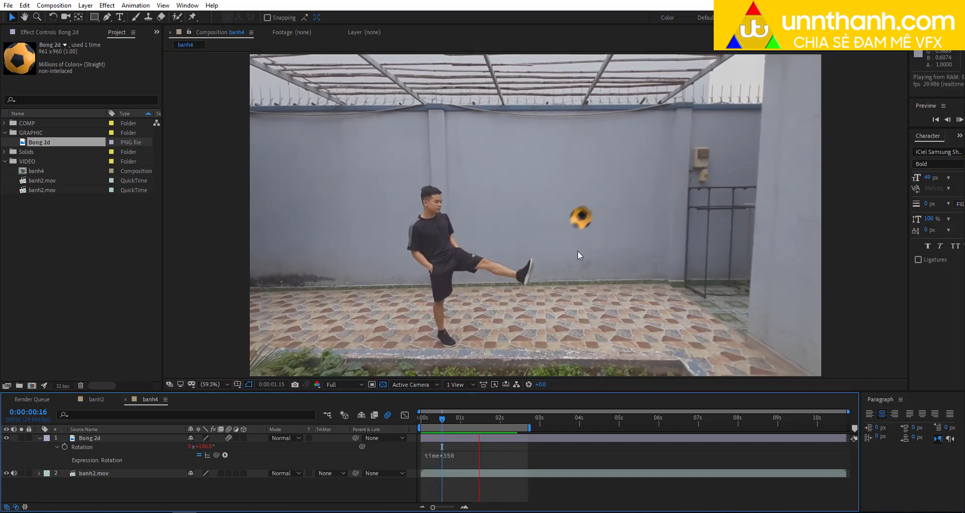
pyautogui.press('space')
# - Raise the rotation expression to time*750 and preview the even faster spin
pyautogui.click(466, 455)
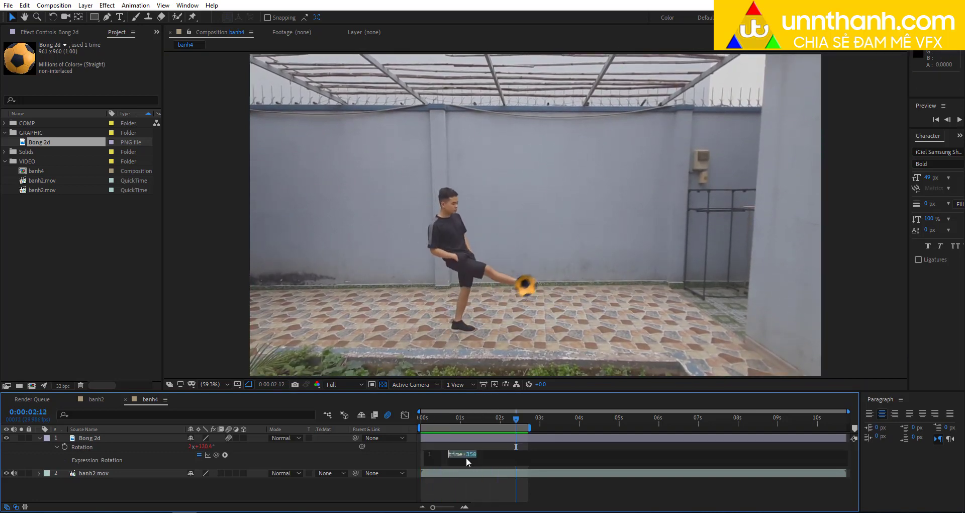
pyautogui.click(471, 454)
pyautogui.write('7')
pyautogui.press('KP_Enter')
pyautogui.press('space')
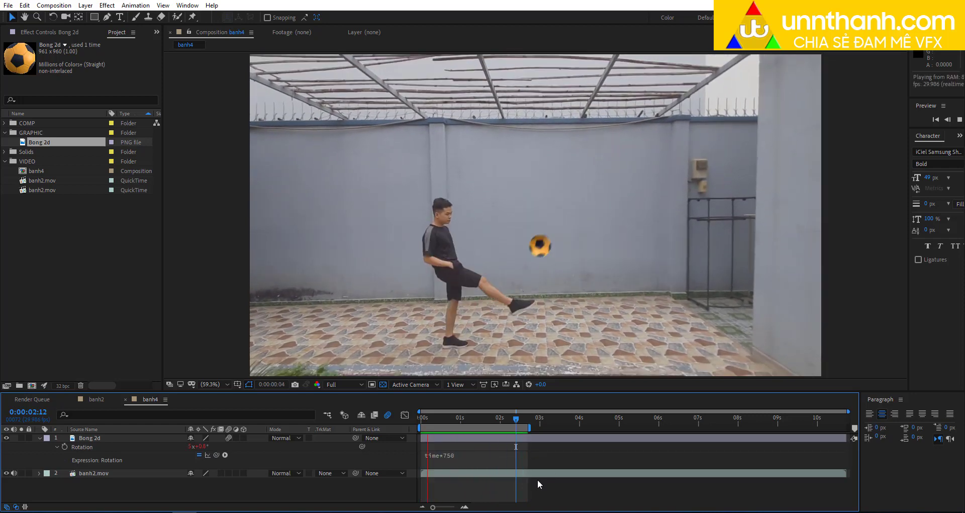
pyautogui.scroll(-1, 578, 296)
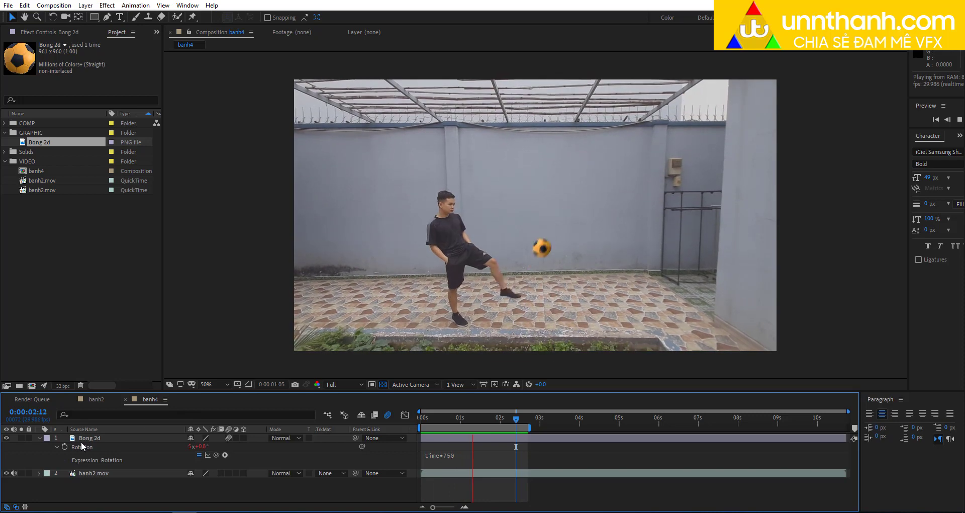
# - Collapse Bong 2d's properties, move to 0:00:01:18 and hide the 2D ball layer
pyautogui.click(40, 438)
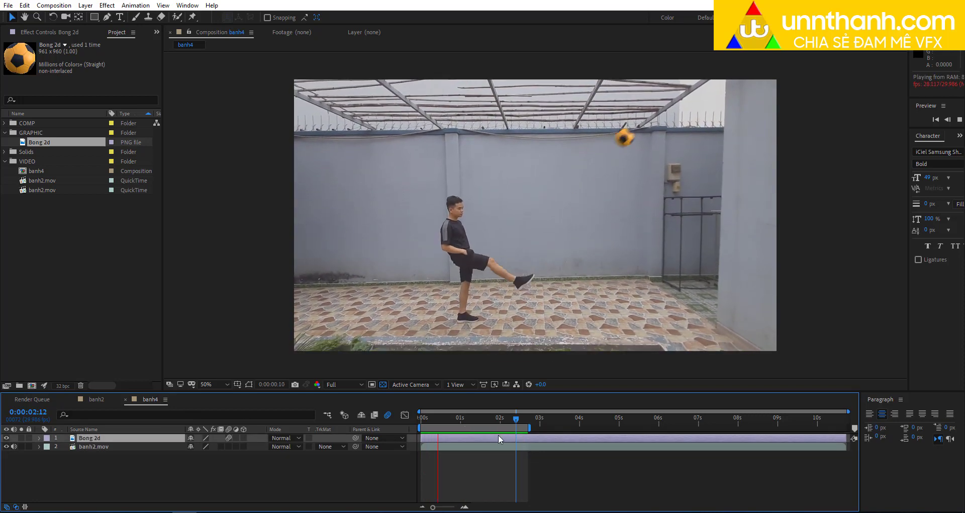
pyautogui.click(484, 419)
pyautogui.click(7, 440)
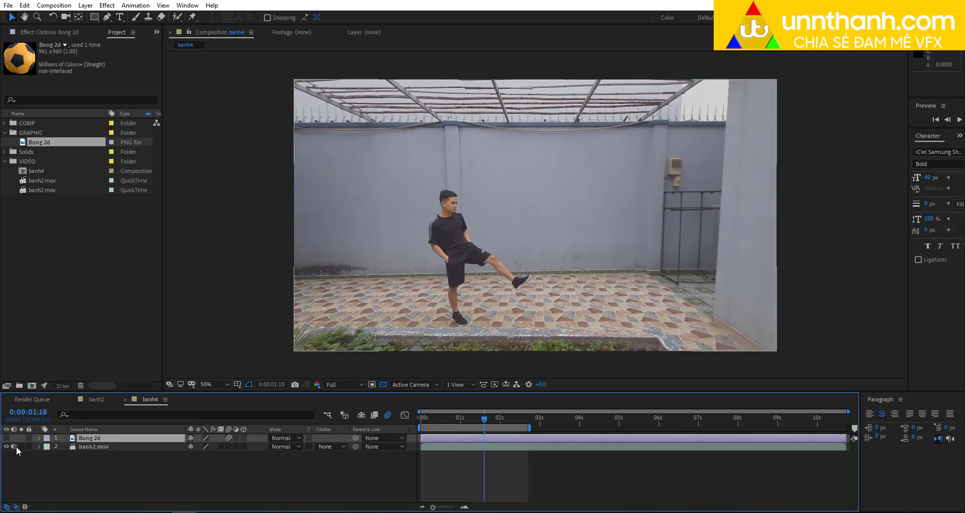
pyautogui.click(38, 466)
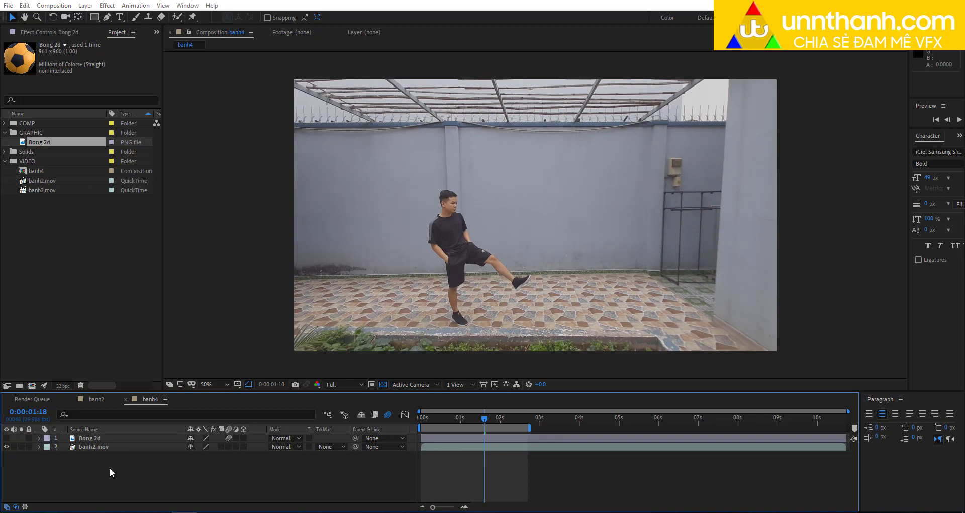
# - Create a solid named Bong, apply the Element effect and open its Scene Setup
pyautogui.hotkey('ctrl', 'y')
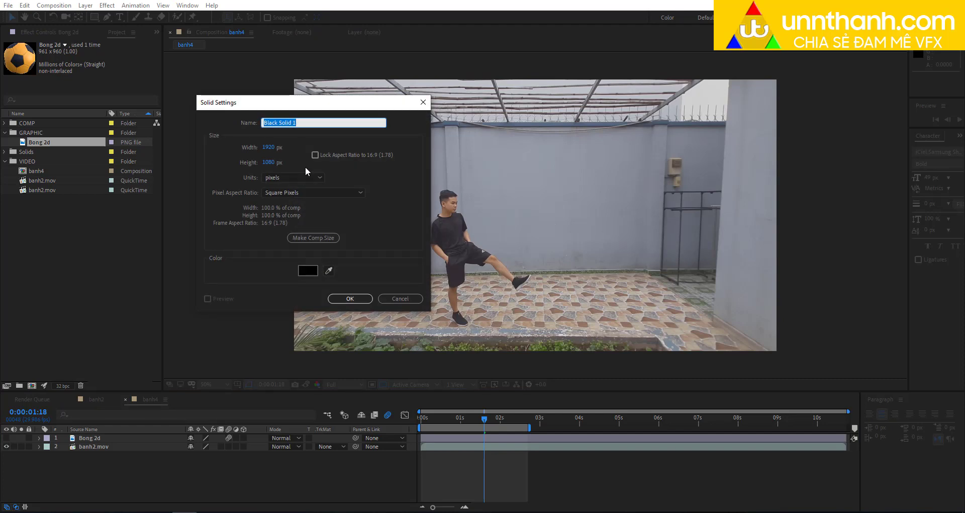
pyautogui.write('Bong')
pyautogui.click(337, 297)
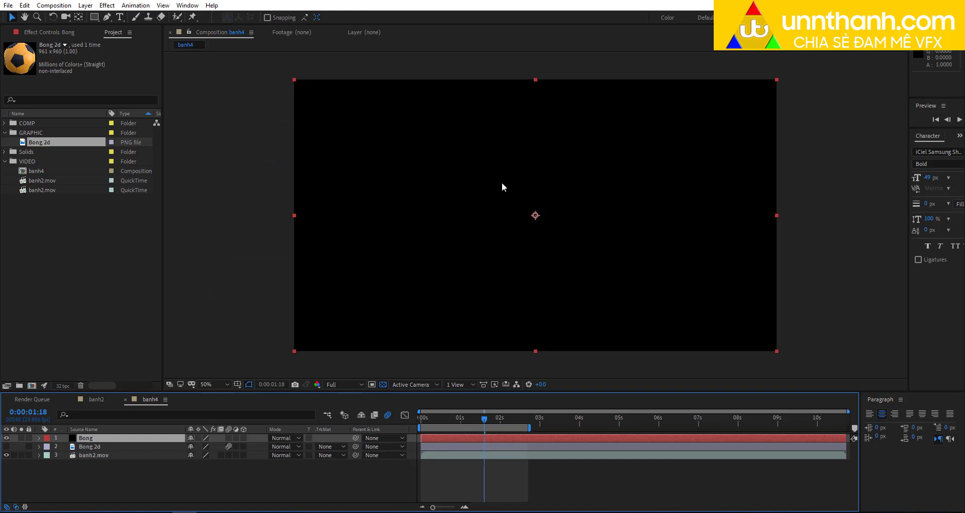
pyautogui.hotkey('ctrl', 'space')
pyautogui.write('ele')
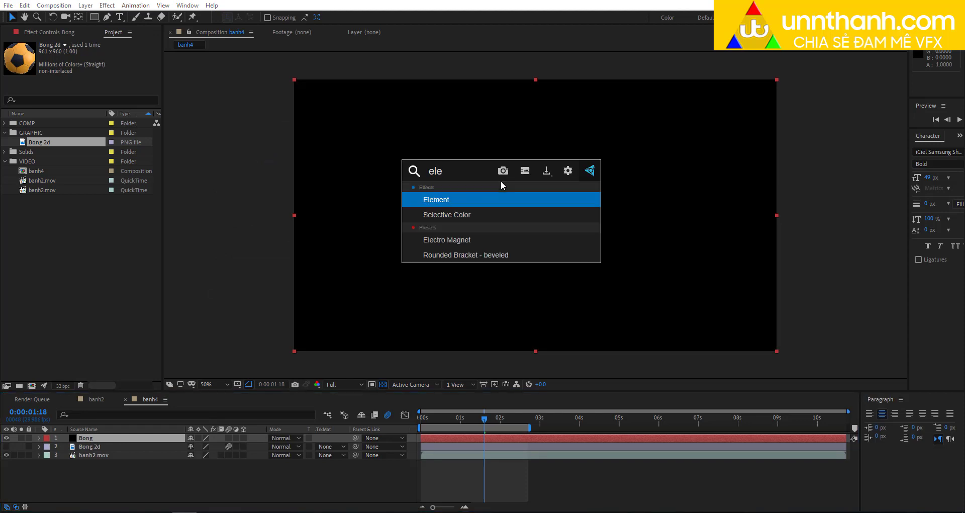
pyautogui.click(459, 199)
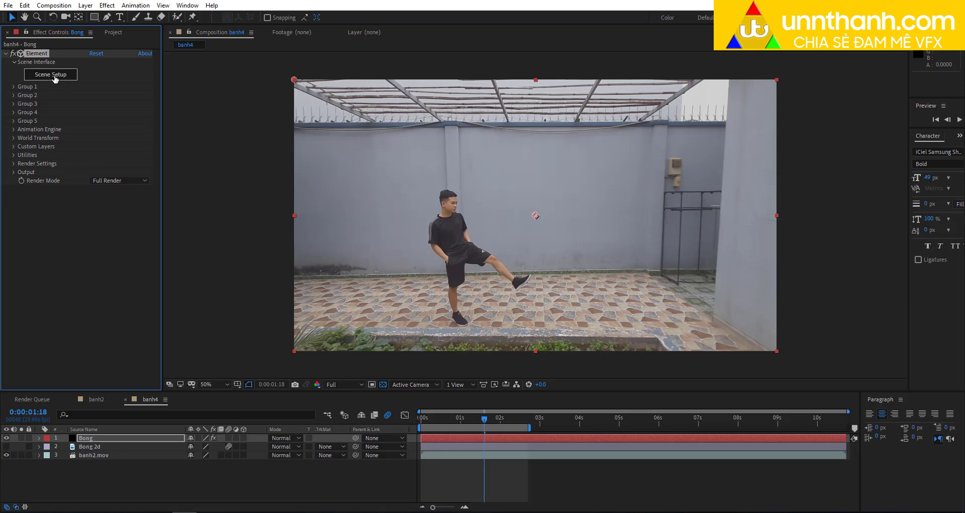
pyautogui.click(54, 77)
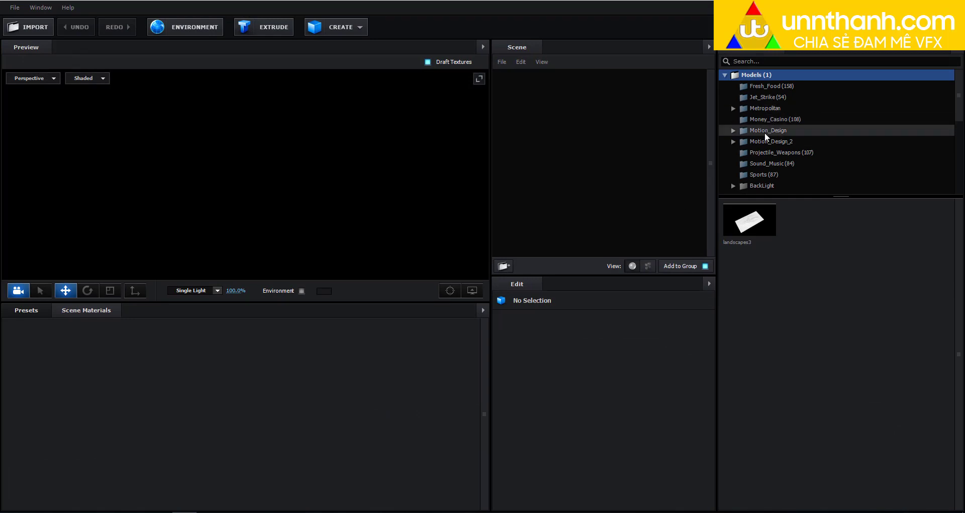
# - Add the volleyball model from the Sports collection and orbit the preview to inspect it
pyautogui.click(770, 174)
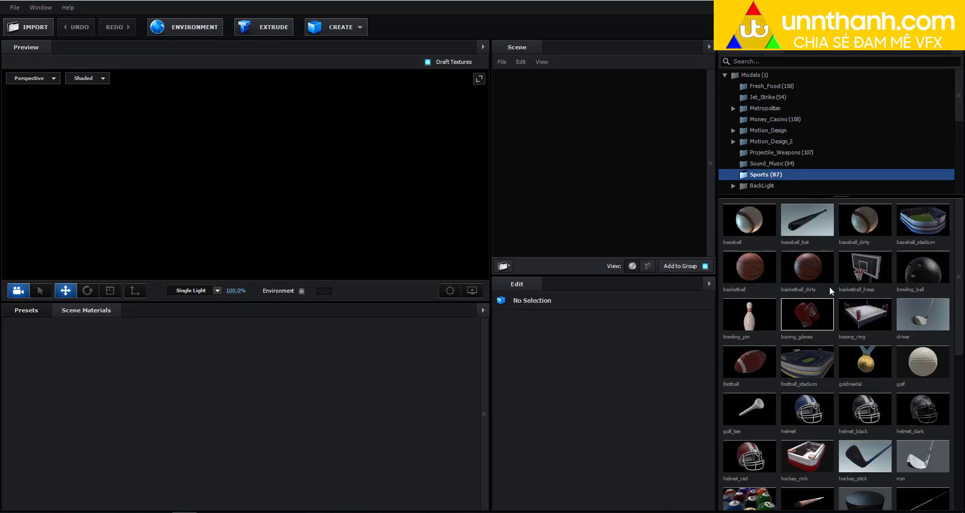
pyautogui.scroll(-3, 850, 368)
pyautogui.scroll(-3, 849, 367)
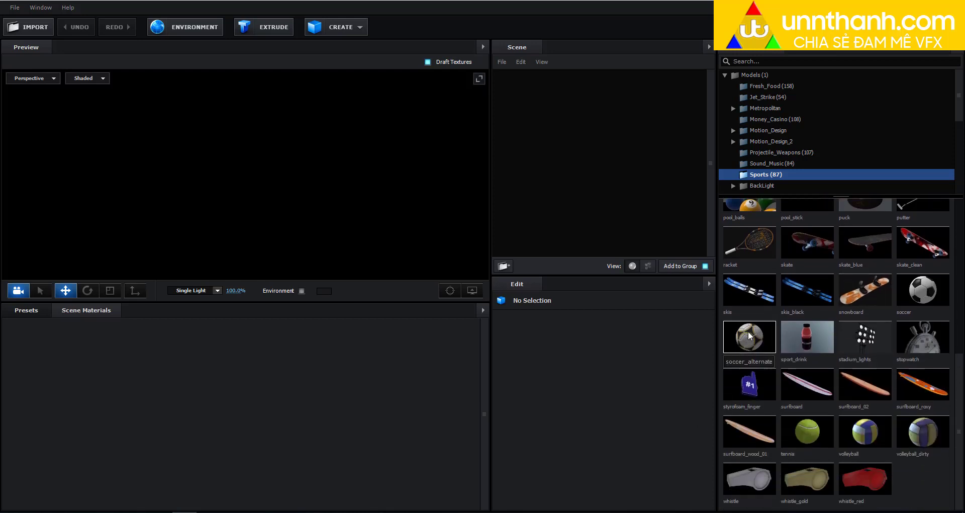
pyautogui.doubleClick(865, 432)
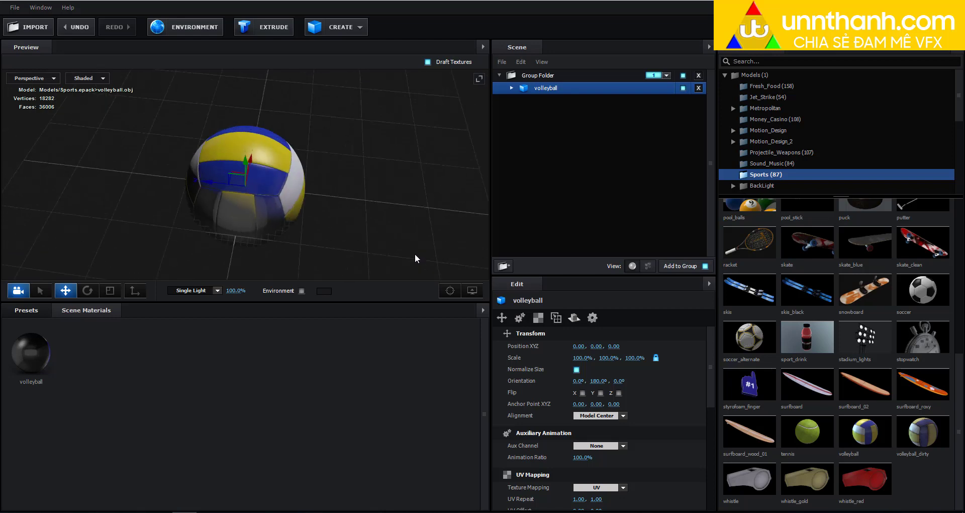
pyautogui.moveTo(303, 229); pyautogui.dragTo(387, 252)
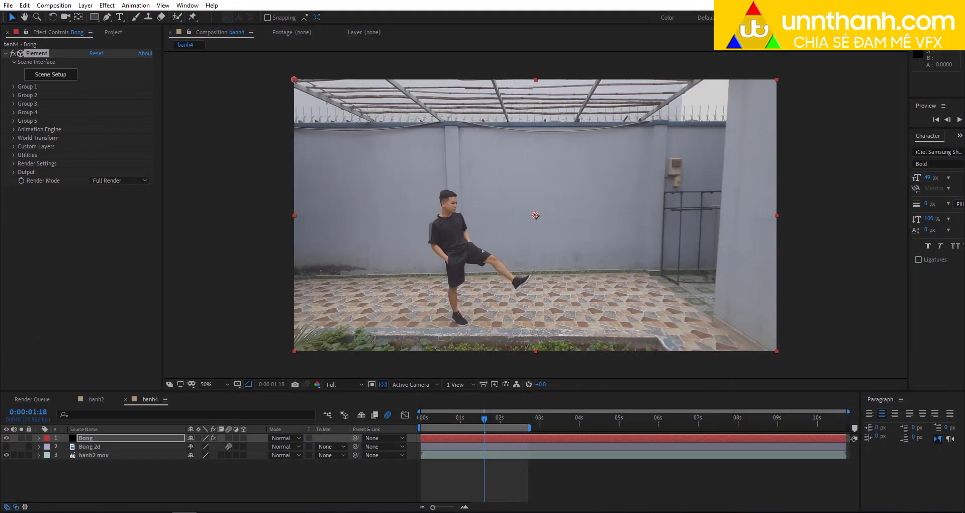
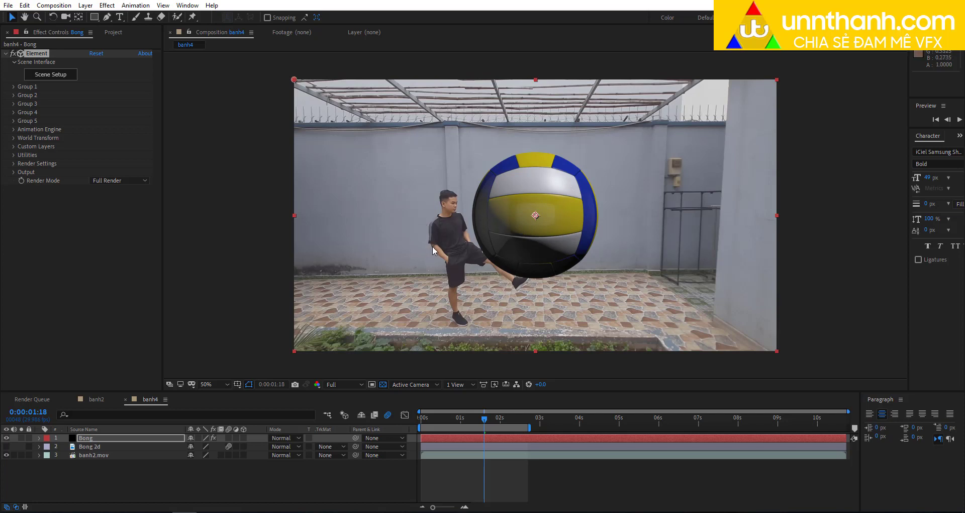
# - Add a two-node camera layer named Camera 1 above Bong in banh4
pyautogui.hotkey('ctrl', 'alt', 'shift', 'c')
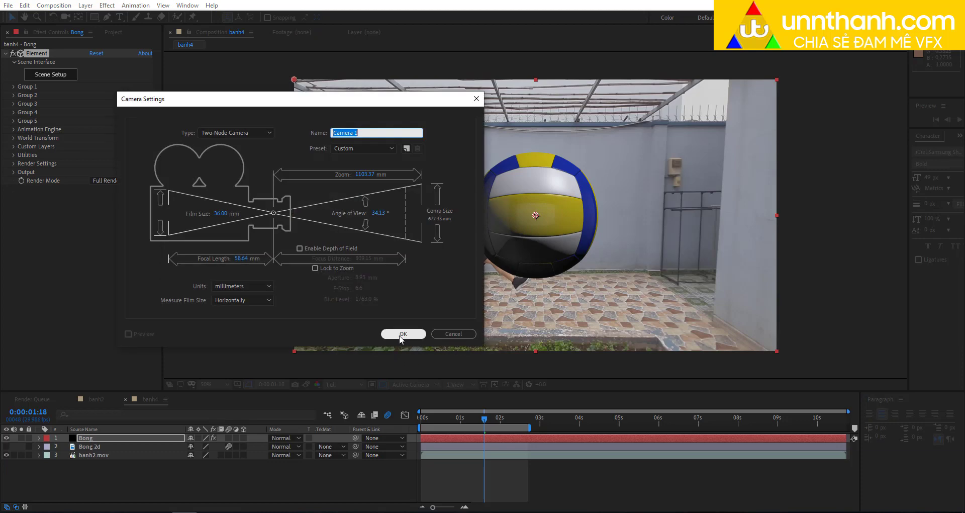
pyautogui.click(402, 334)
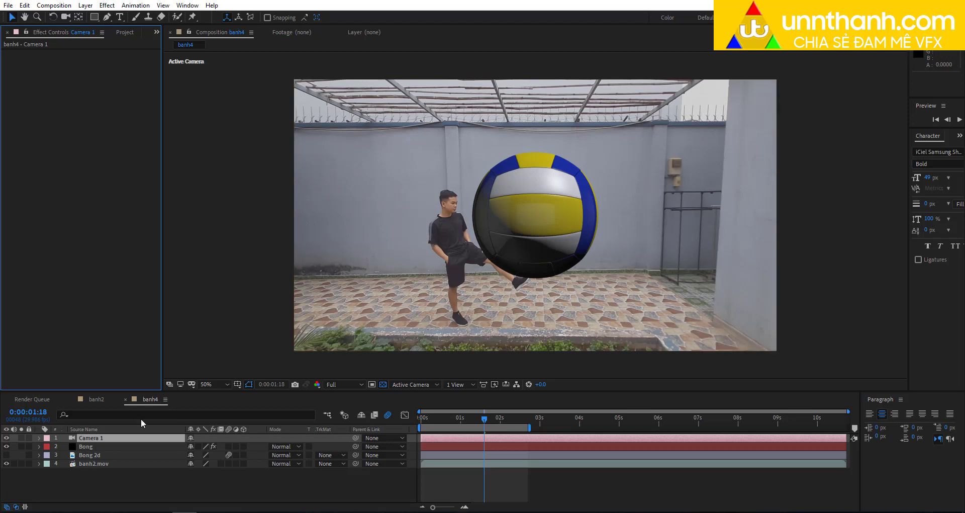
# - Test-move the Bong volleyball via its Position, then undo the move
pyautogui.click(91, 447)
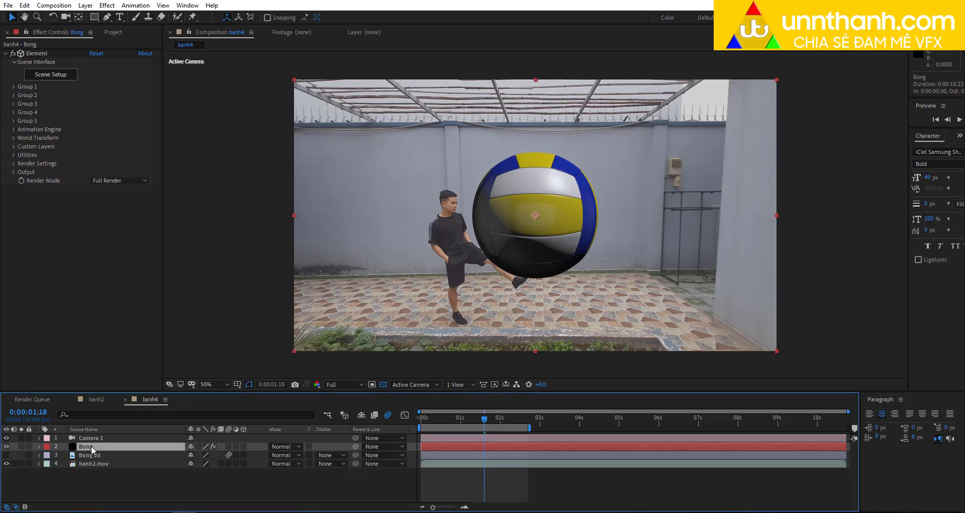
pyautogui.press('p')
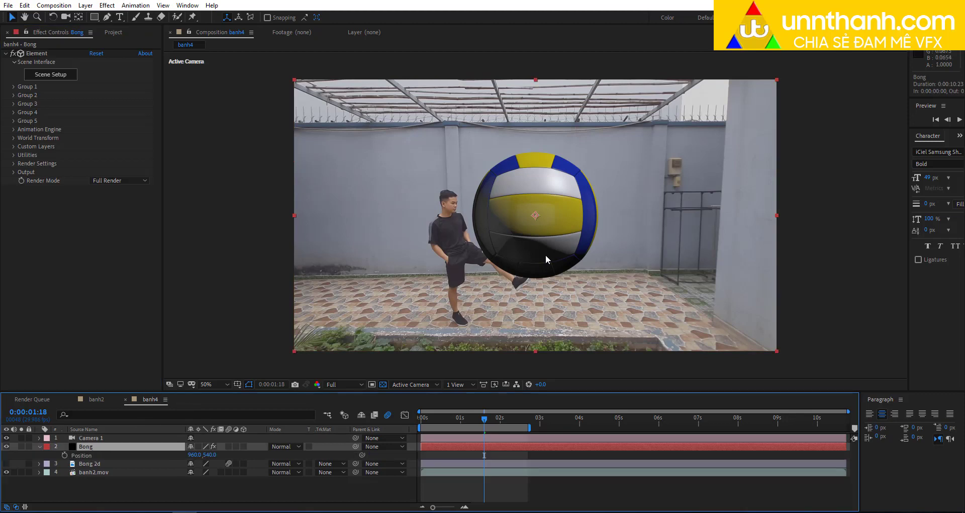
pyautogui.moveTo(545, 254)
pyautogui.mouseDown()
pyautogui.moveTo(618, 231)
pyautogui.moveTo(539, 234)
pyautogui.mouseUp()
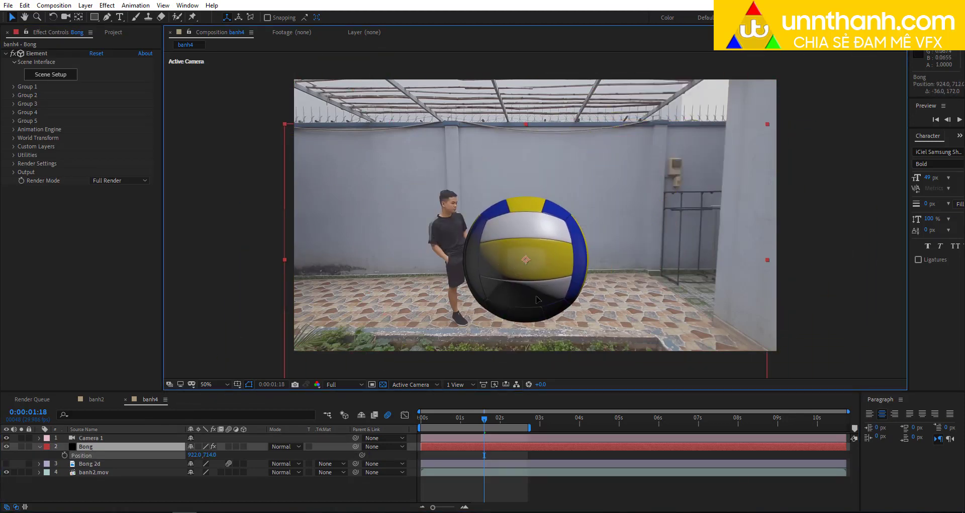
pyautogui.hotkey('ctrl', 'z')
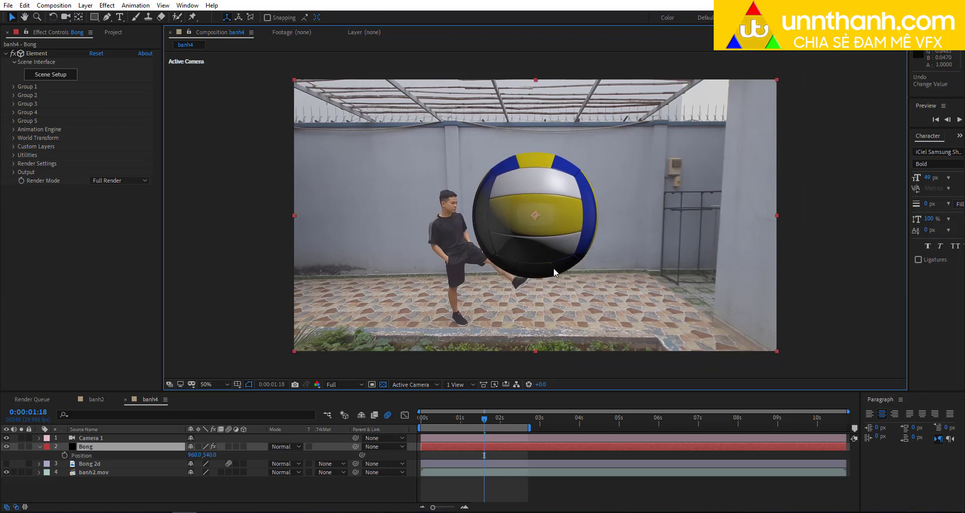
# - Orbit Camera 1 to show the ball's darker underside, keeping the ball centred
pyautogui.press('c')
pyautogui.moveTo(512, 243)
pyautogui.mouseDown()
pyautogui.moveTo(415, 204)
pyautogui.moveTo(548, 296)
pyautogui.moveTo(543, 322)
pyautogui.mouseUp()
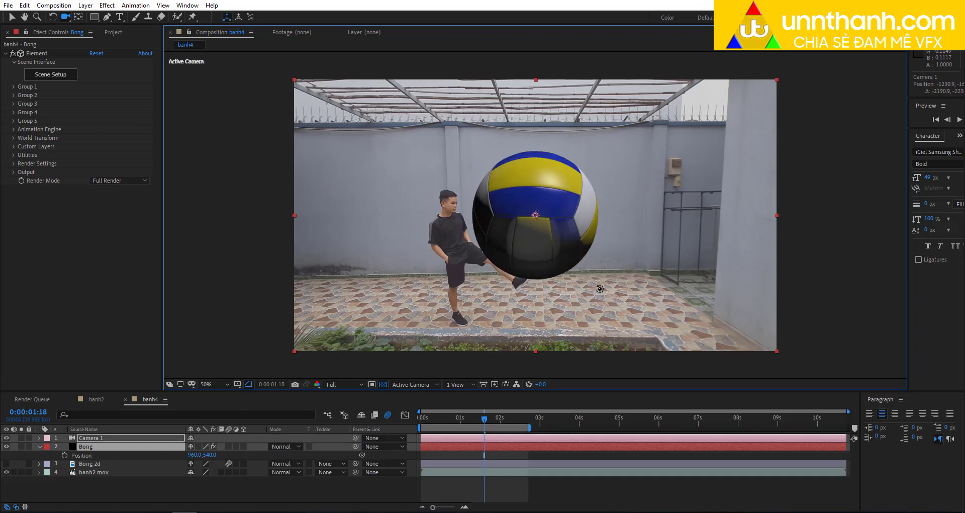
pyautogui.click(131, 446)
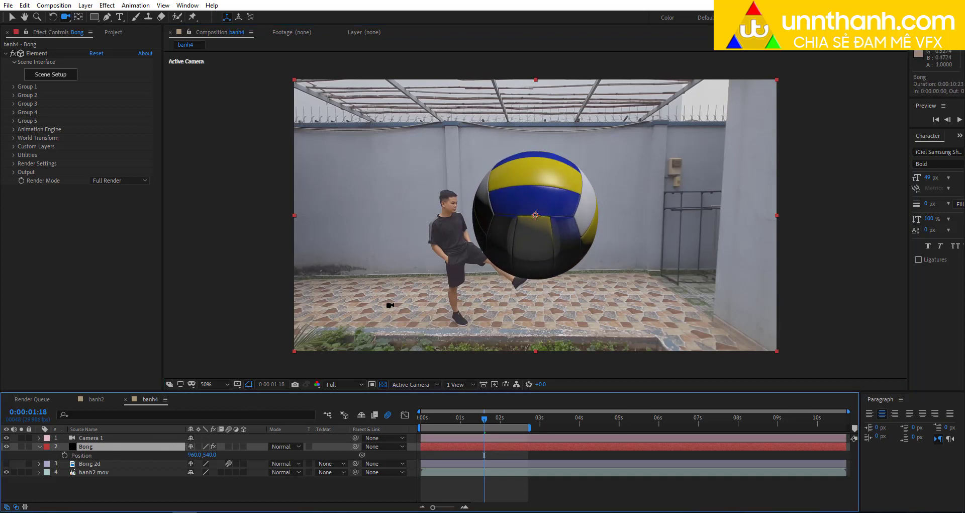
pyautogui.press('v')
pyautogui.moveTo(510, 254); pyautogui.dragTo(520, 239)
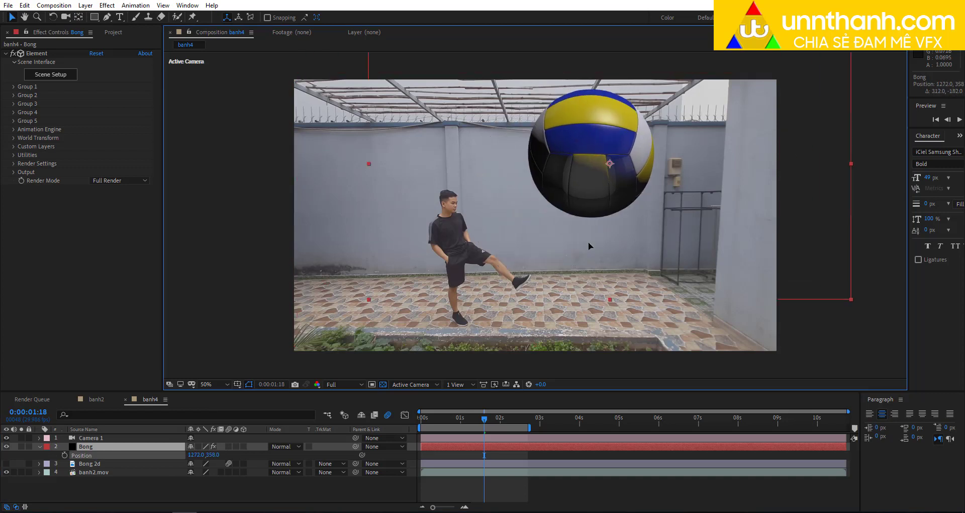
pyautogui.hotkey('ctrl', 'z')
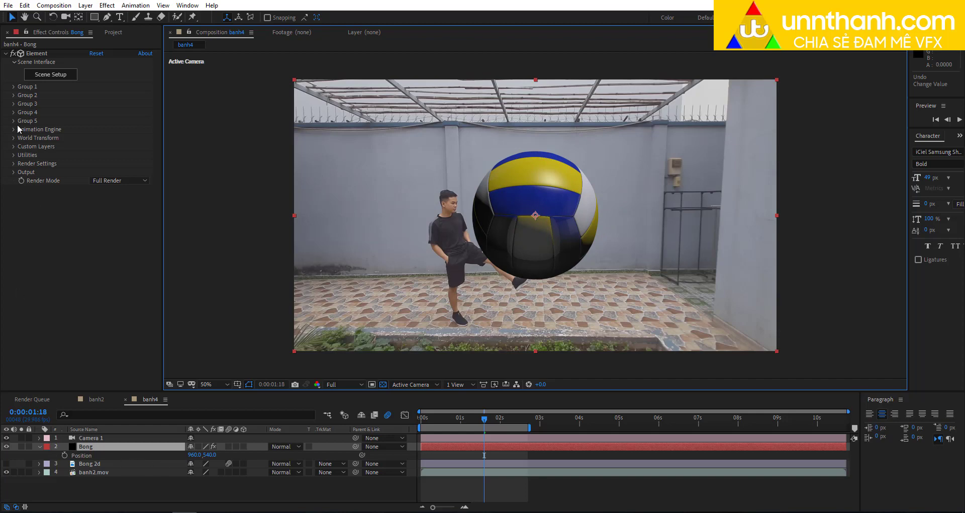
# - Set Bong's Particle Rotation to X 92°, Y 132°, Z 58°, then hide Bong
pyautogui.click(14, 87)
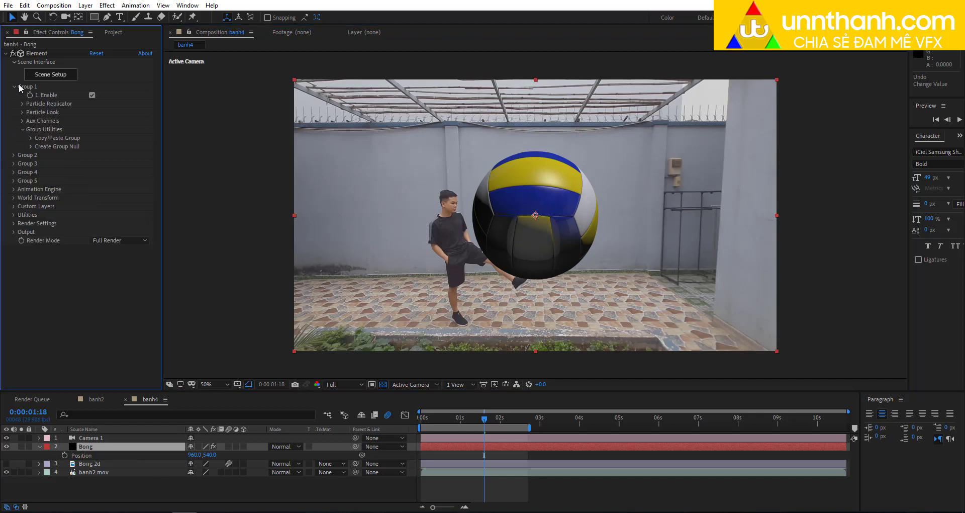
pyautogui.click(46, 75)
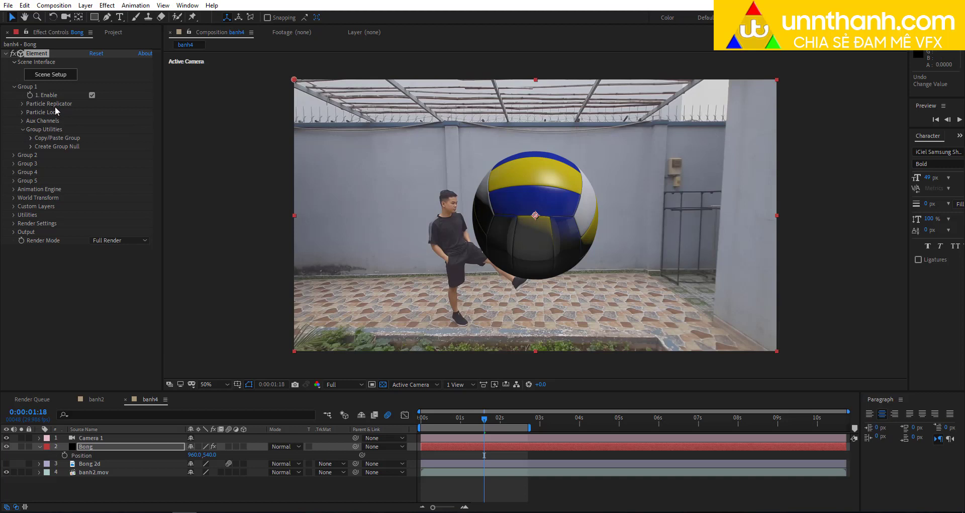
pyautogui.click(22, 113)
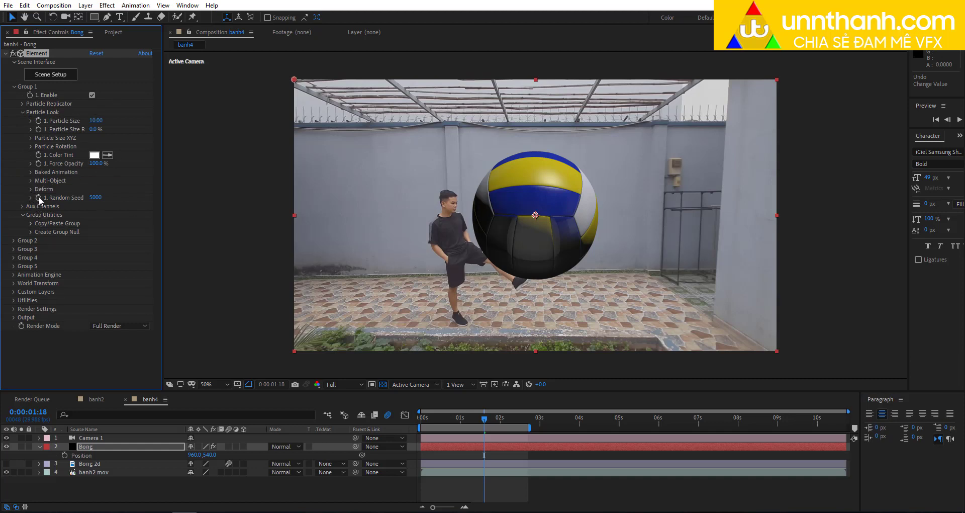
pyautogui.click(32, 146)
pyautogui.moveTo(101, 180)
pyautogui.mouseDown()
pyautogui.moveTo(310, 167)
pyautogui.moveTo(111, 200)
pyautogui.moveTo(181, 189)
pyautogui.mouseUp()
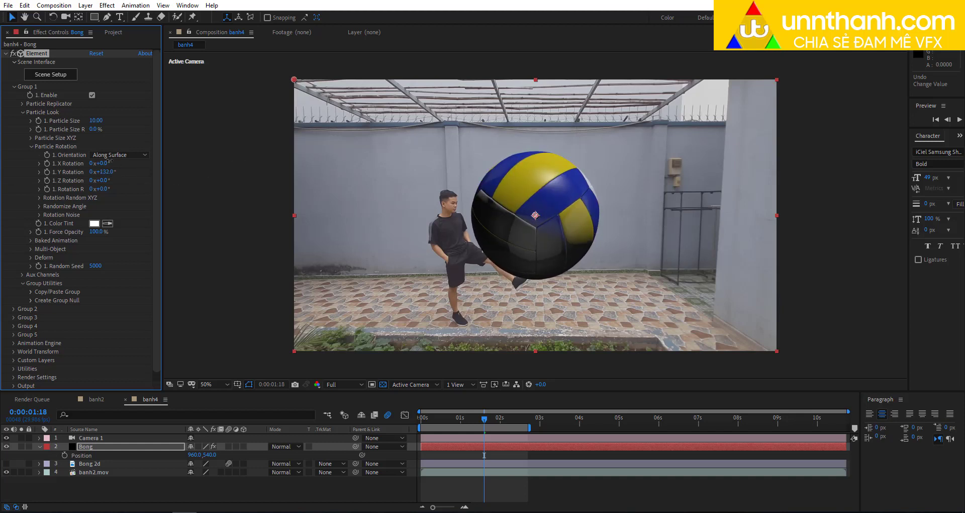
pyautogui.moveTo(101, 163)
pyautogui.mouseDown()
pyautogui.moveTo(215, 141)
pyautogui.moveTo(113, 436)
pyautogui.mouseUp()
pyautogui.click(85, 464)
# - Show Bong 2d at 100% zoom and preview its keyframed Rotation, undoing test changes
pyautogui.click(6, 446)
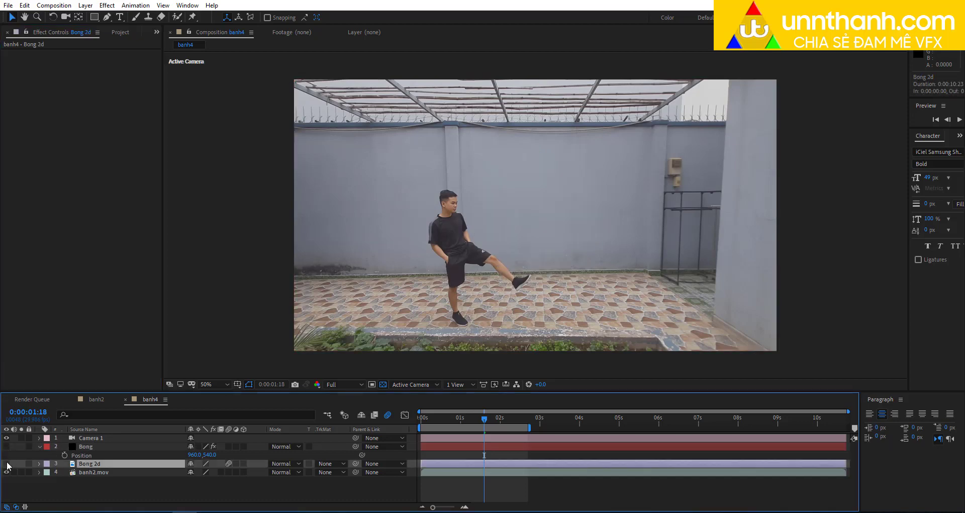
pyautogui.click(6, 463)
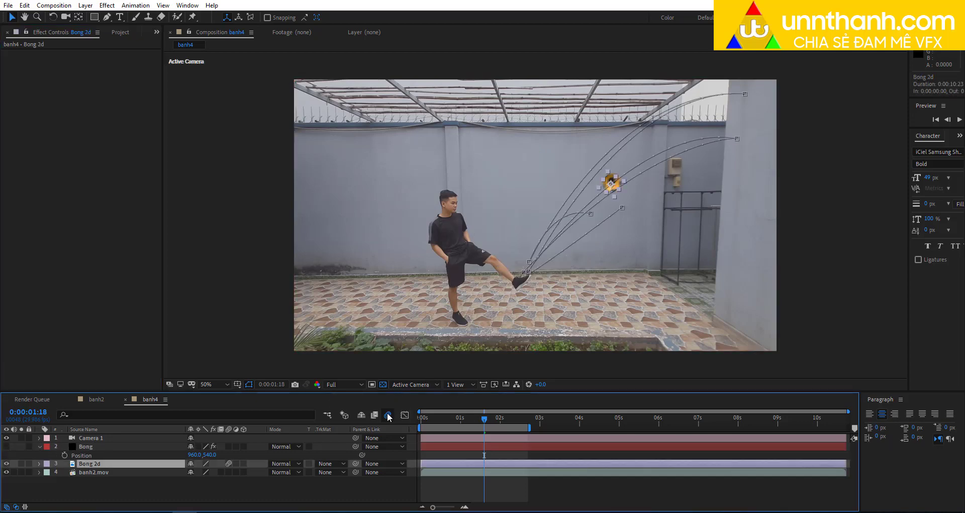
pyautogui.press('.')
pyautogui.press('.')
pyautogui.moveTo(619, 239); pyautogui.dragTo(468, 304)
pyautogui.press('r')
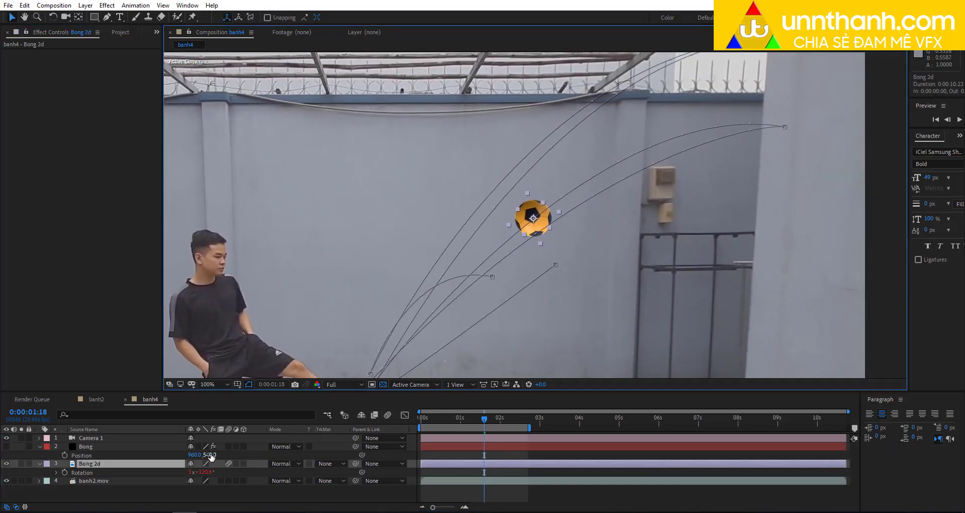
pyautogui.moveTo(203, 472); pyautogui.dragTo(212, 471)
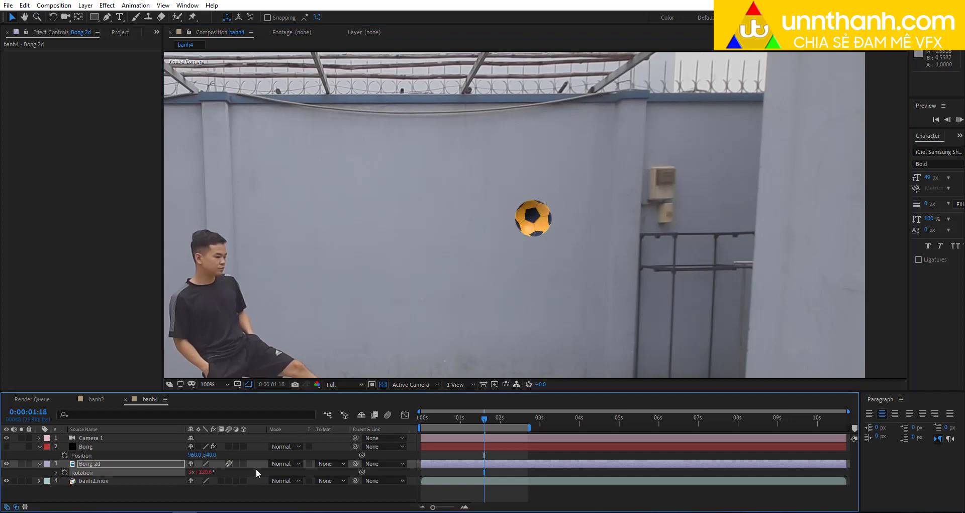
pyautogui.press('space')
pyautogui.press('space')
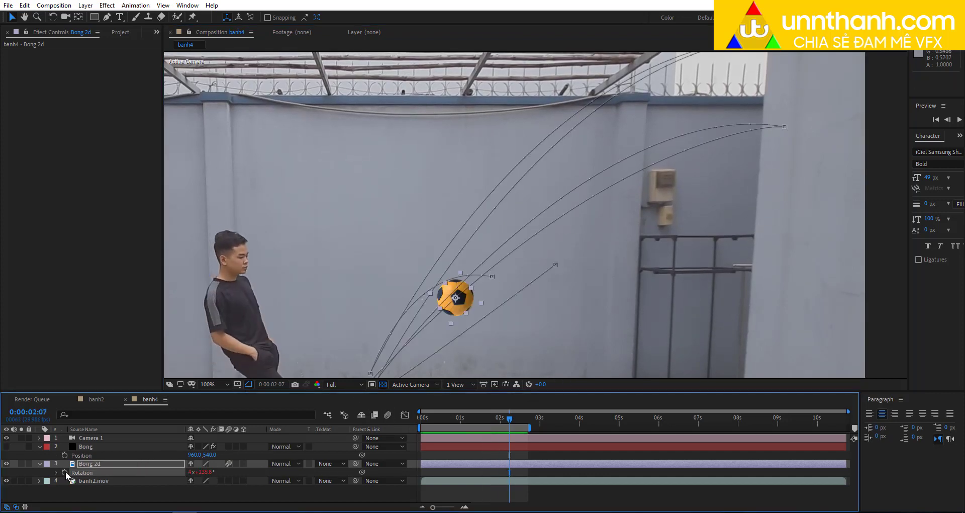
pyautogui.moveTo(203, 472); pyautogui.dragTo(211, 465)
pyautogui.hotkey('ctrl', 'z')
pyautogui.hotkey('ctrl', 'z')
pyautogui.hotkey('ctrl', 'z')
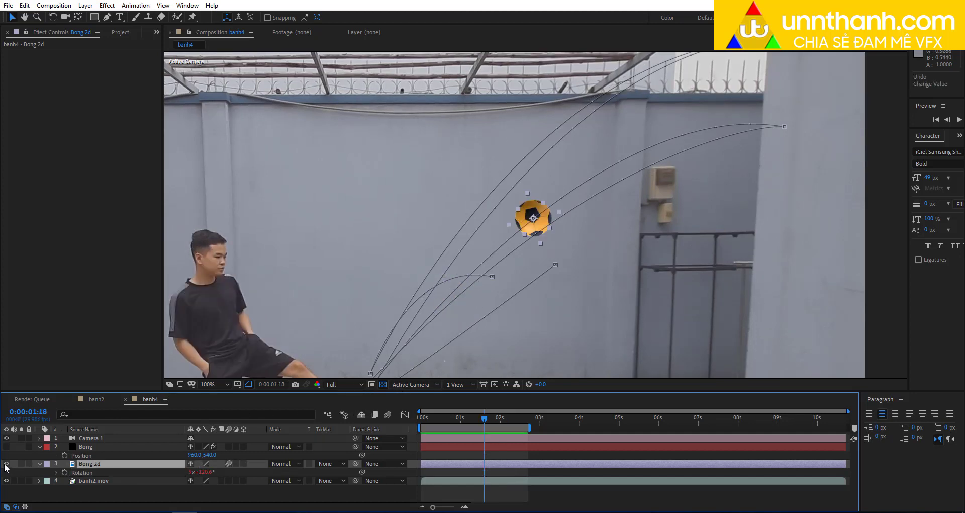
# - Hide Bong 2d and show the 3D Bong ball again, undoing a test move
pyautogui.click(6, 463)
pyautogui.click(6, 446)
pyautogui.click(86, 447)
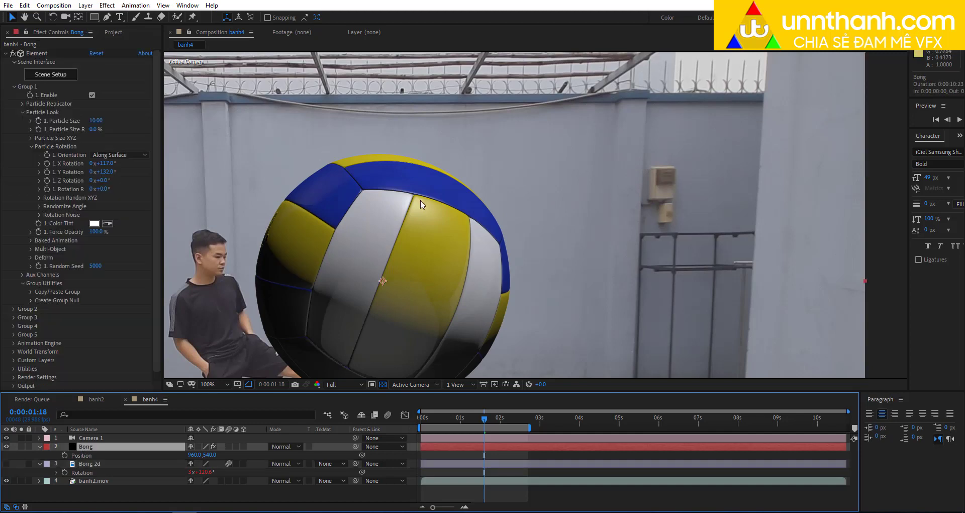
pyautogui.scroll(-2, 422, 203)
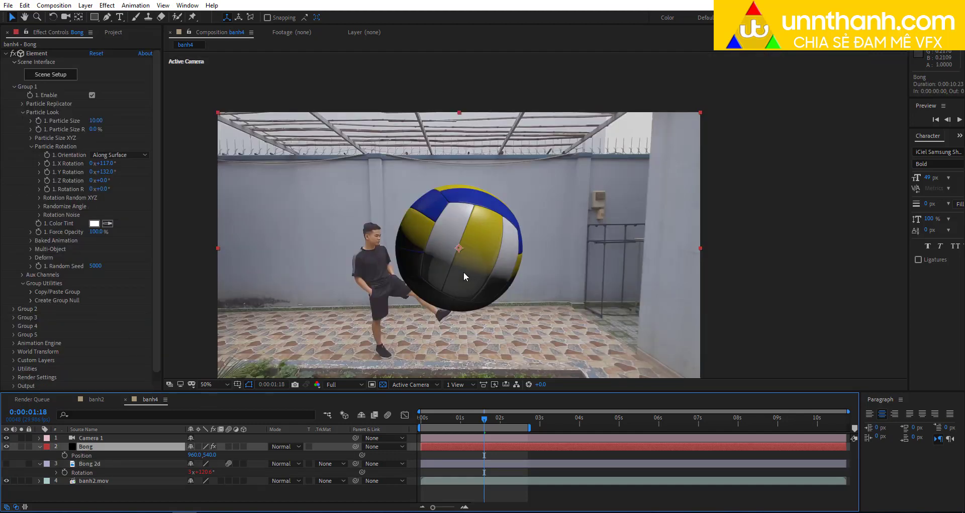
pyautogui.moveTo(447, 275)
pyautogui.mouseDown()
pyautogui.moveTo(411, 288)
pyautogui.moveTo(501, 267)
pyautogui.mouseUp()
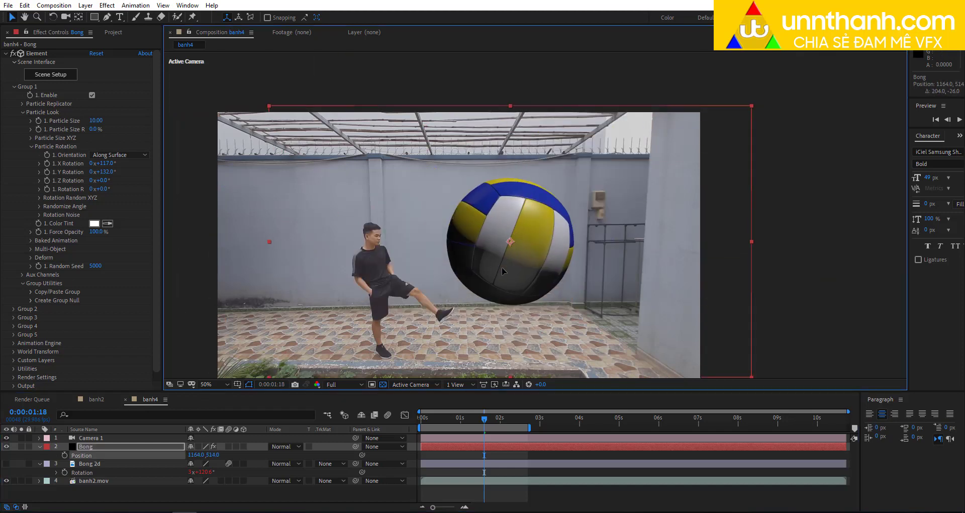
pyautogui.hotkey('ctrl', 'z')
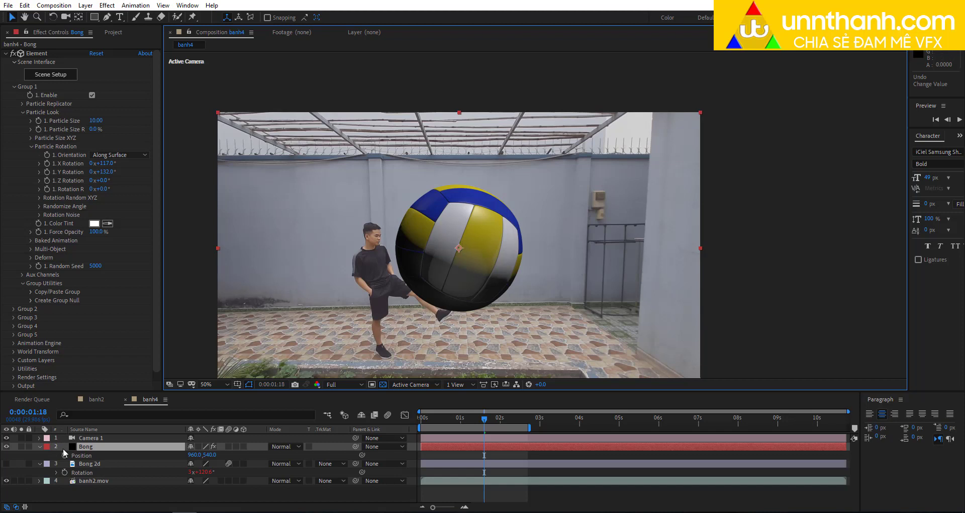
# - Inspect Bong 2d's transform properties, then collapse it and reselect Bong
pyautogui.click(80, 464)
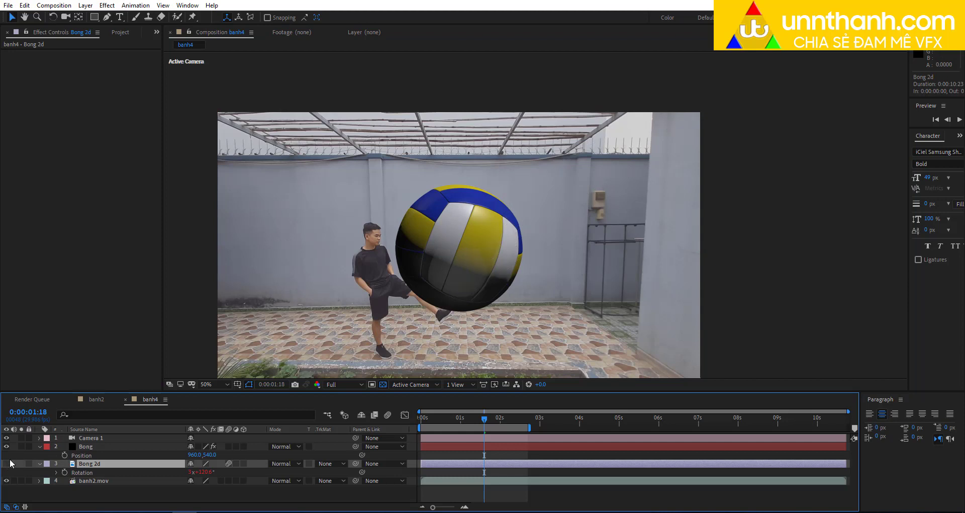
pyautogui.click(40, 464)
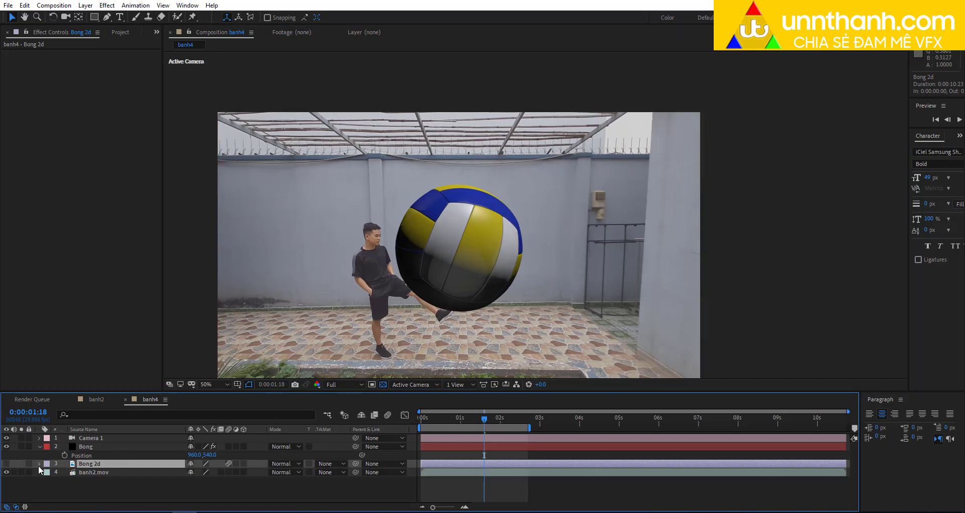
pyautogui.scroll(-1, 82, 484)
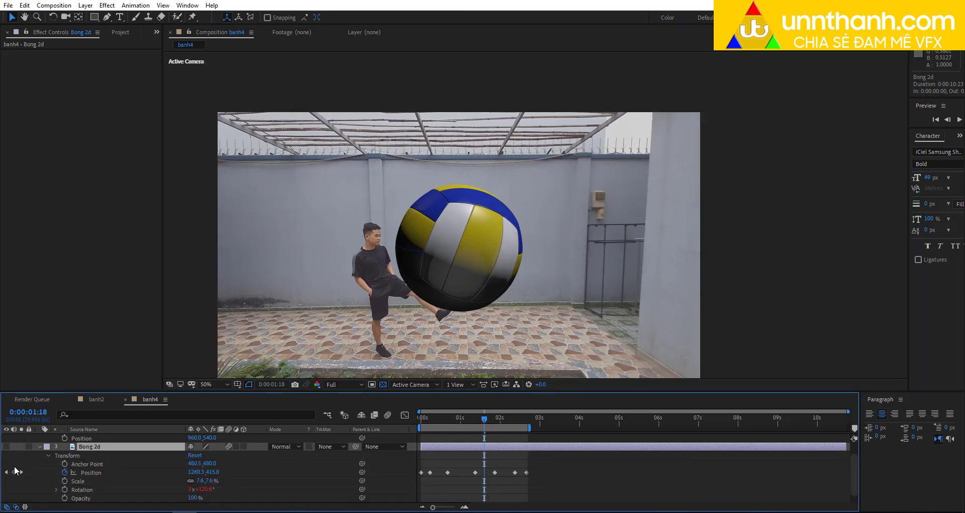
pyautogui.click(40, 446)
pyautogui.click(92, 447)
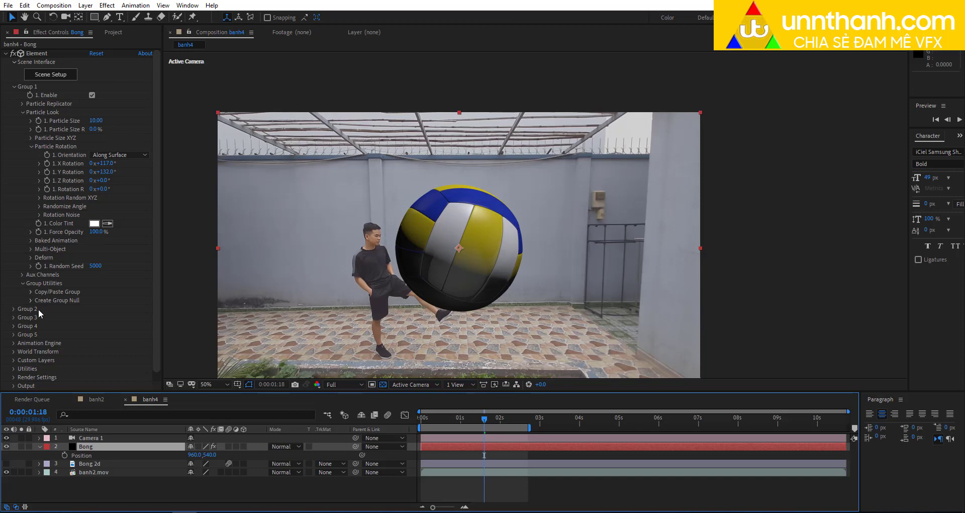
# - Create Group 1 Null from the Element effect's group null options
pyautogui.click(34, 86)
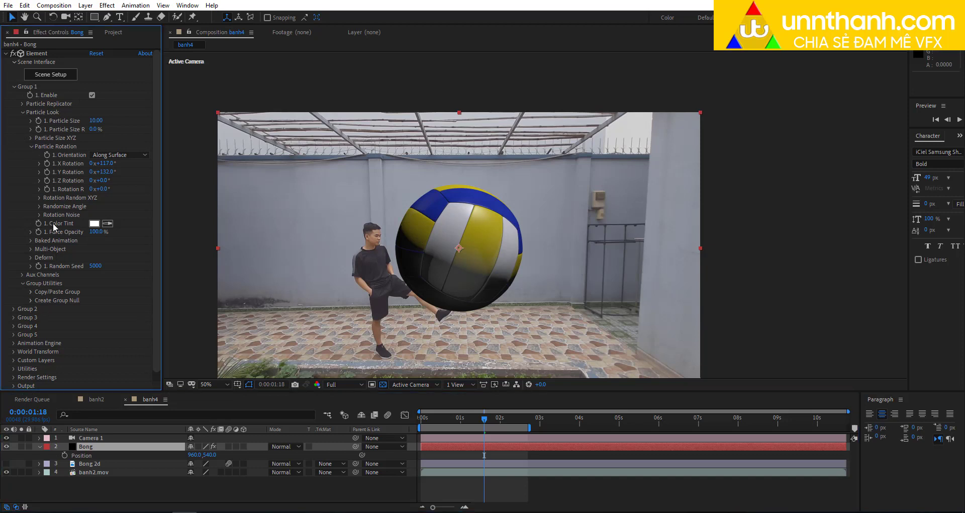
pyautogui.click(31, 300)
pyautogui.click(60, 313)
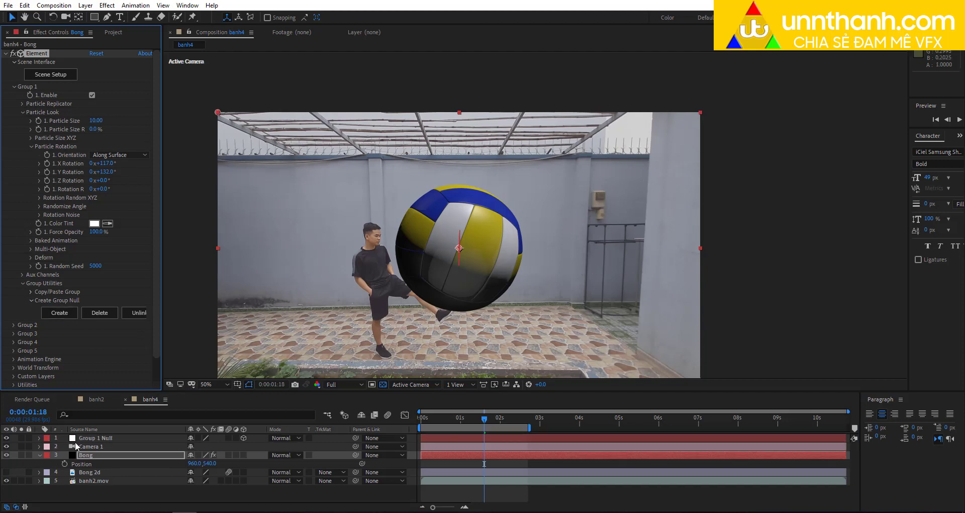
pyautogui.click(83, 447)
pyautogui.click(39, 447)
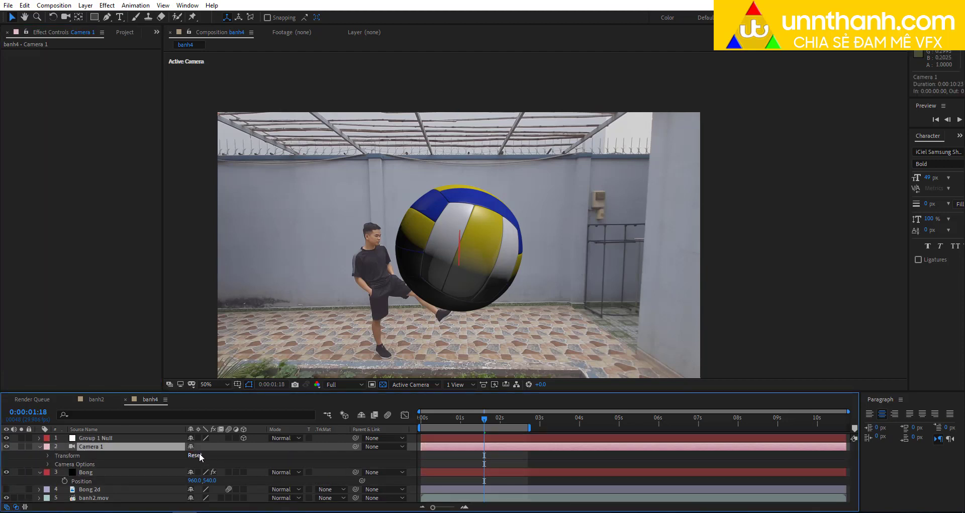
# - Rotate Group 1 Null to 42° X and 16° Y
pyautogui.click(90, 437)
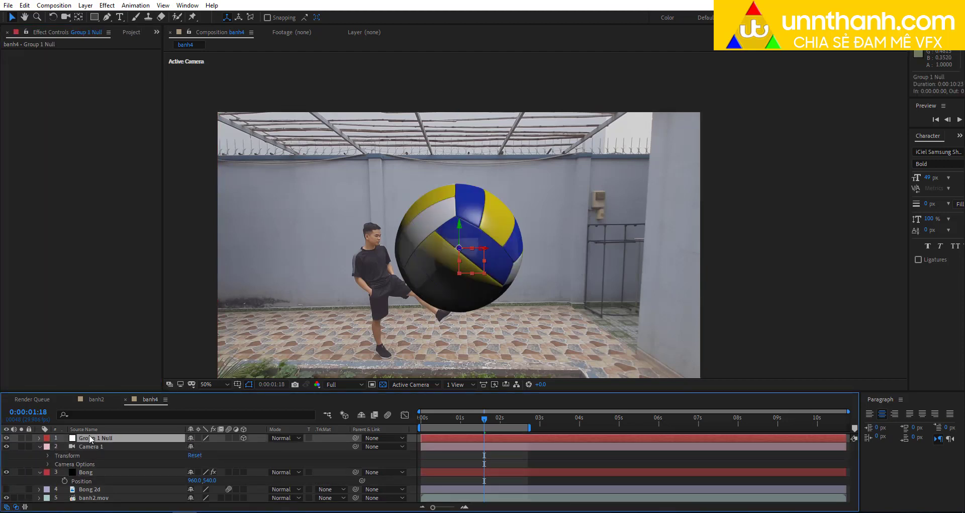
pyautogui.press('r')
pyautogui.moveTo(203, 456)
pyautogui.mouseDown()
pyautogui.moveTo(213, 452)
pyautogui.moveTo(211, 462)
pyautogui.mouseUp()
pyautogui.hotkey('ctrl', 'z')
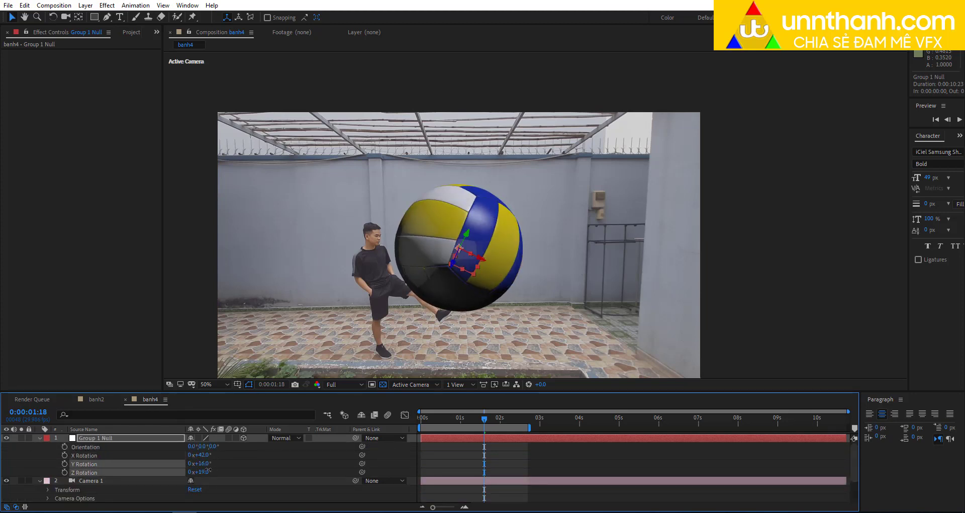
pyautogui.scroll(-2, 87, 489)
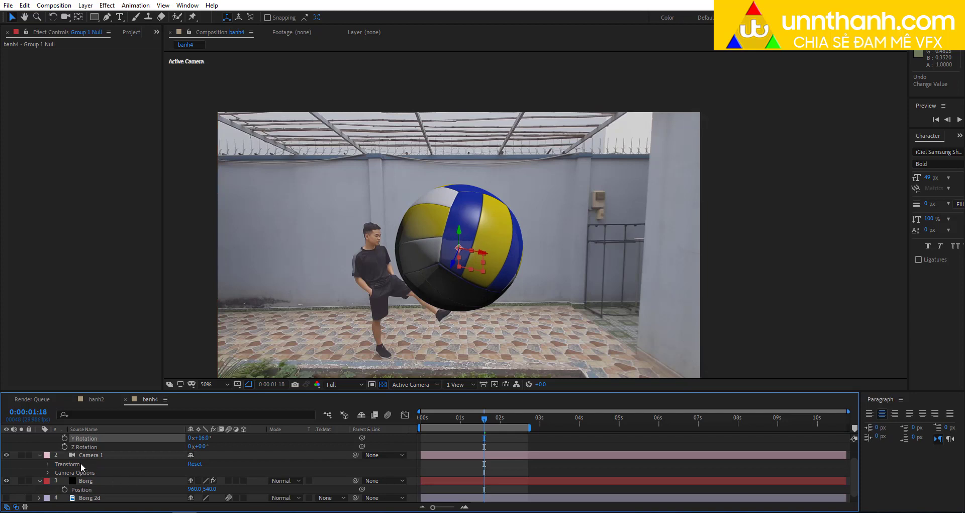
pyautogui.scroll(3, 51, 445)
pyautogui.click(39, 438)
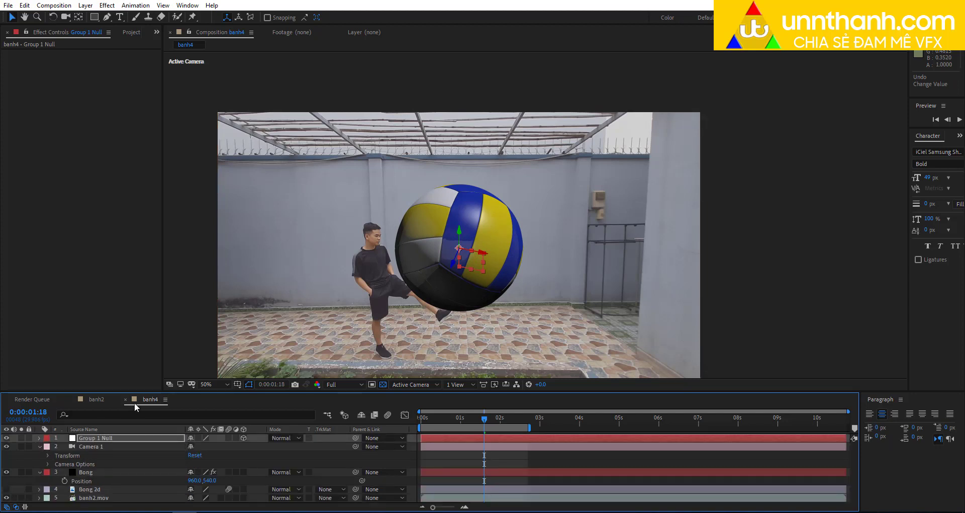
# - Scale Group 1 Null down to 19% and zoom in on the ball
pyautogui.click(97, 436)
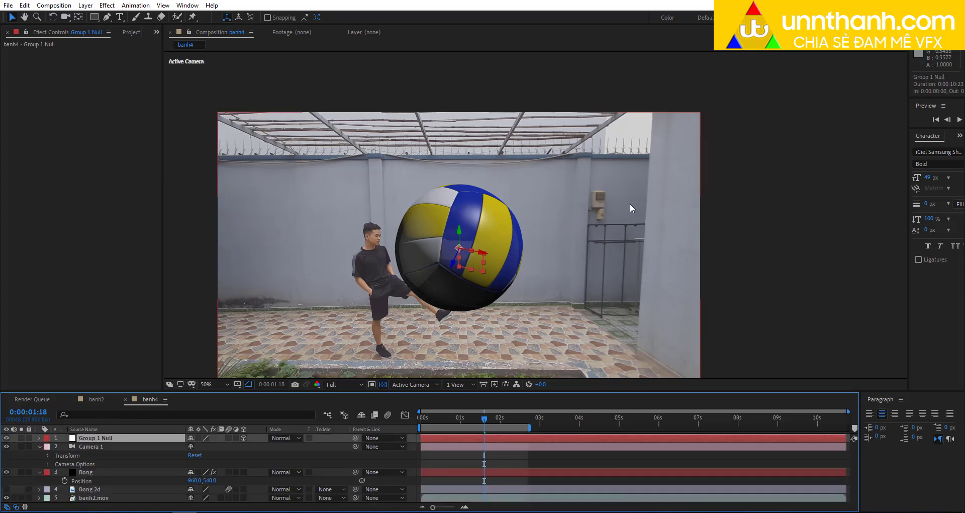
pyautogui.press('s')
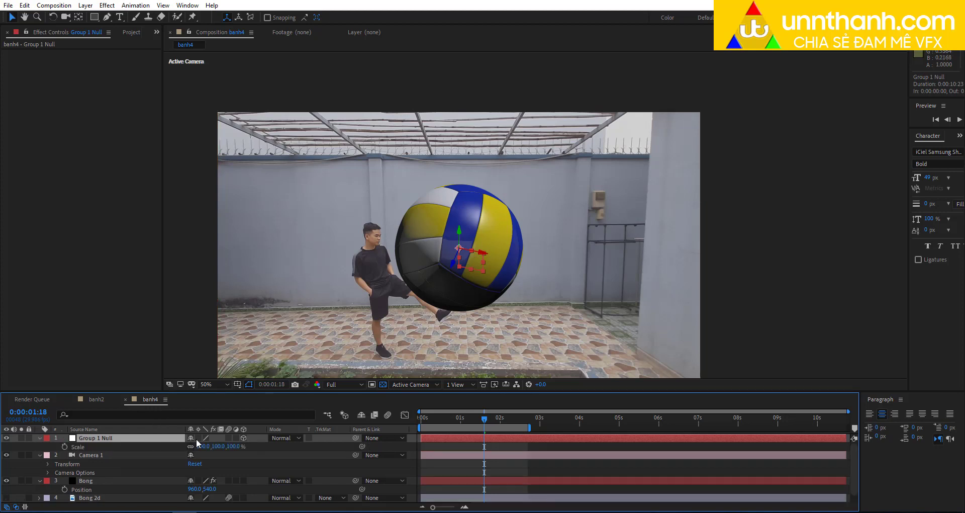
pyautogui.moveTo(204, 446); pyautogui.dragTo(160, 445)
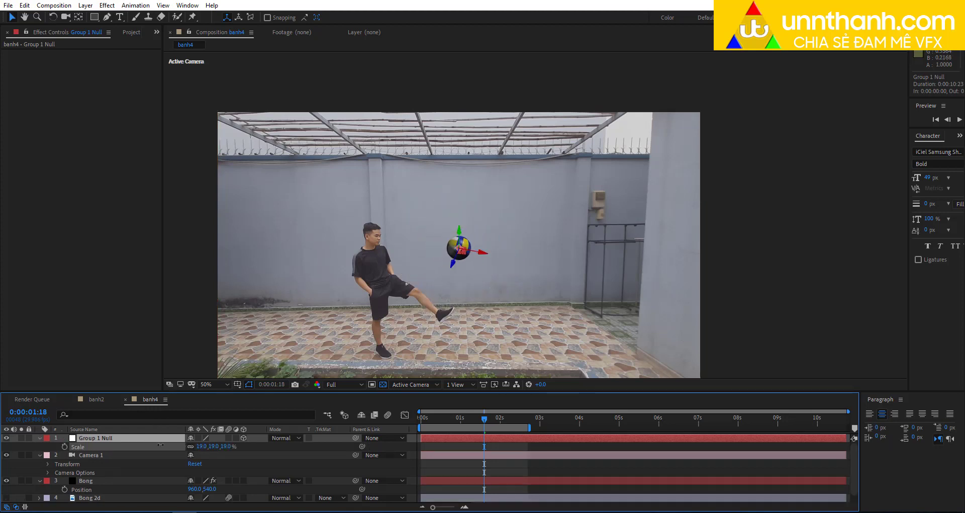
pyautogui.scroll(2, 412, 316)
pyautogui.moveTo(412, 316); pyautogui.dragTo(526, 240)
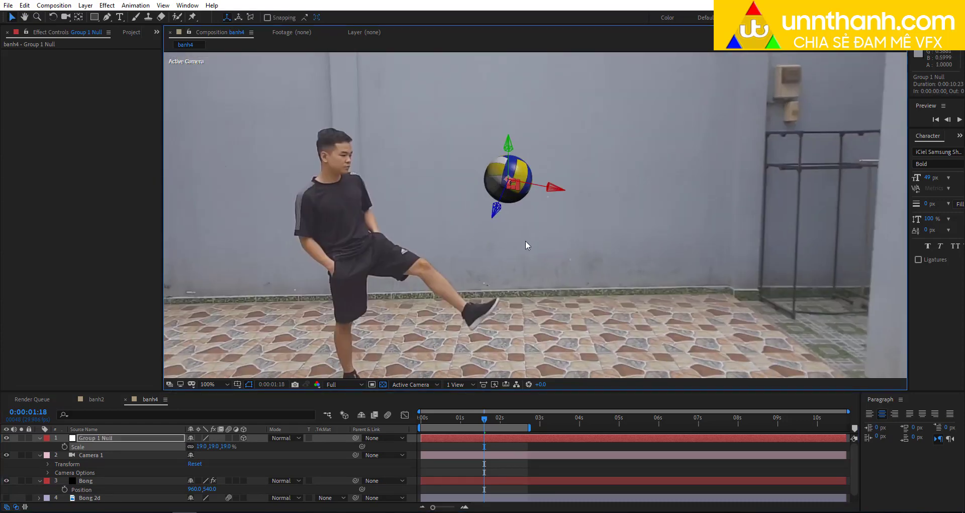
# - Test-move the Bong layer, undo it, and leave Bong locked
pyautogui.click(522, 171)
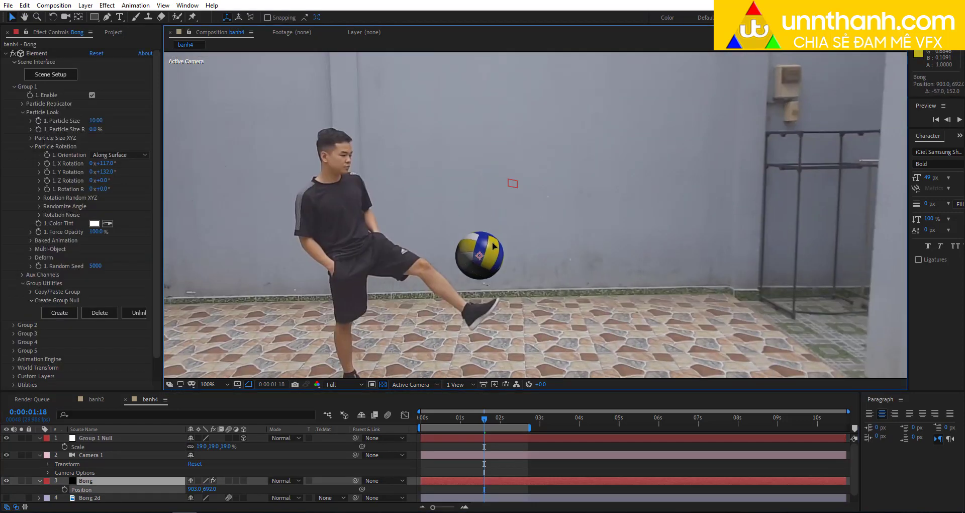
pyautogui.click(29, 481)
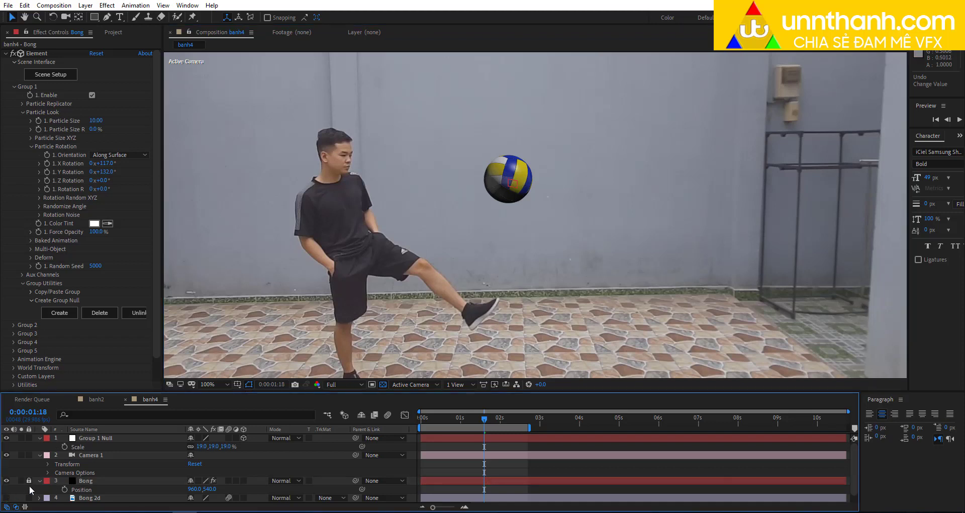
pyautogui.click(28, 481)
pyautogui.moveTo(515, 178); pyautogui.dragTo(451, 261)
pyautogui.hotkey('ctrl', 'z')
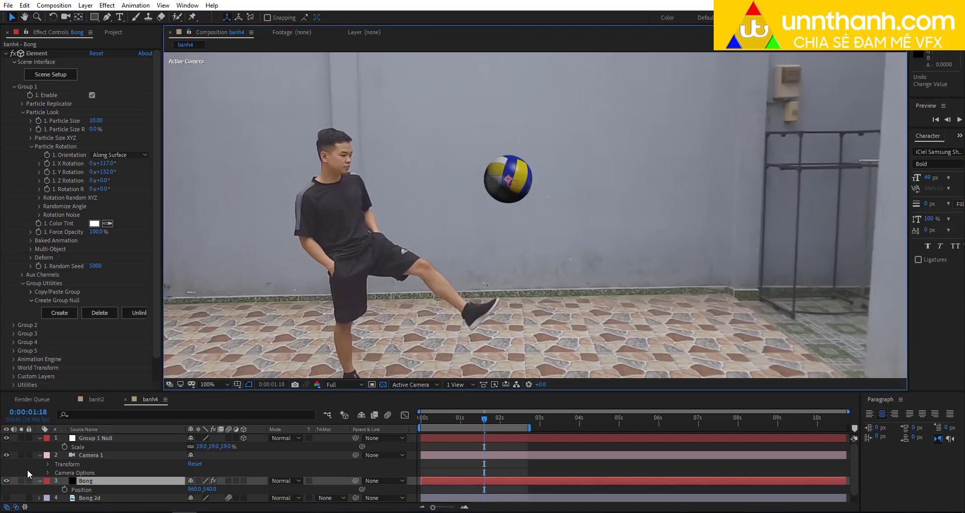
pyautogui.click(28, 481)
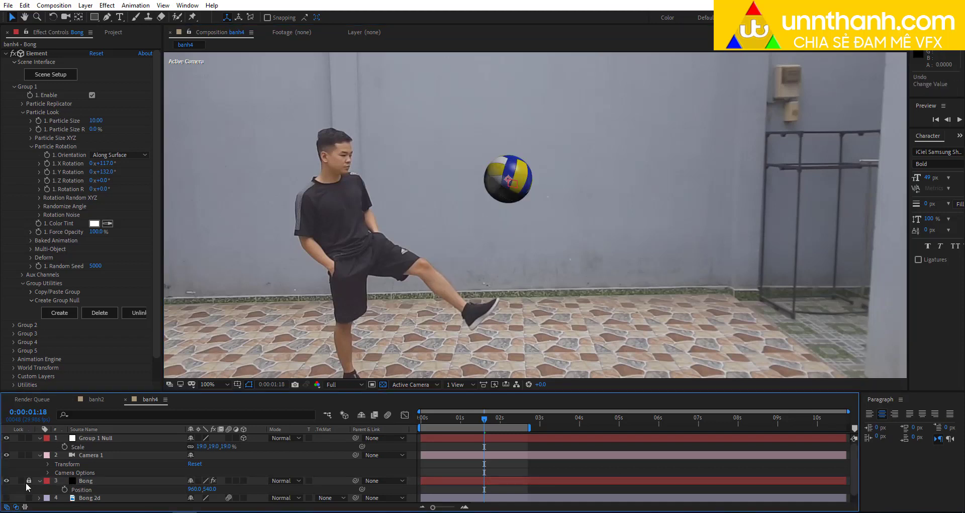
# - Nudge Group 1 Null's position slightly with Shift+arrow keys
pyautogui.click(98, 438)
pyautogui.click(481, 192)
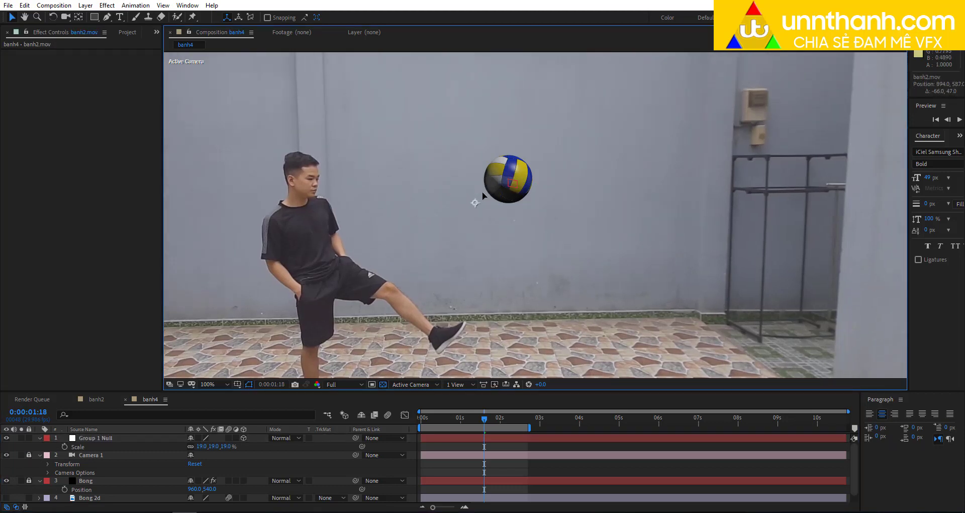
pyautogui.click(92, 438)
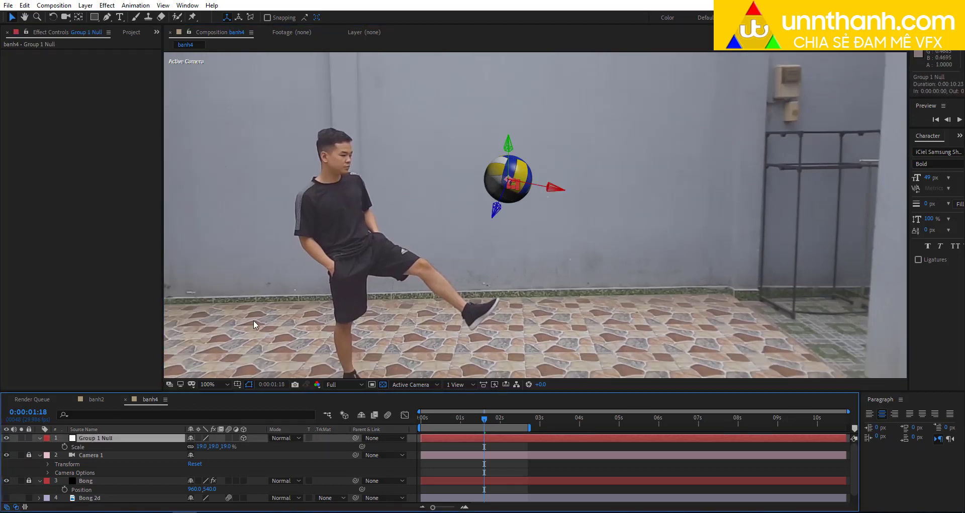
pyautogui.hotkey('shift', 'Down')
pyautogui.hotkey('shift', 'Left')
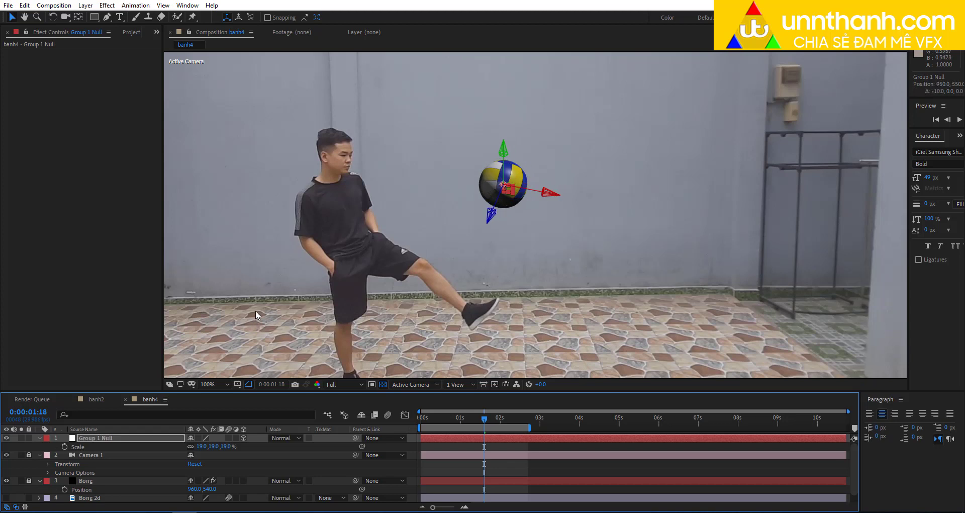
pyautogui.hotkey('shift', 'Right')
pyautogui.hotkey('shift', 'Down')
pyautogui.hotkey('shift', 'Down')
pyautogui.hotkey('shift', 'Down')
# - Reset Group 1 Null's X and Y Rotation to 0°
pyautogui.press('r')
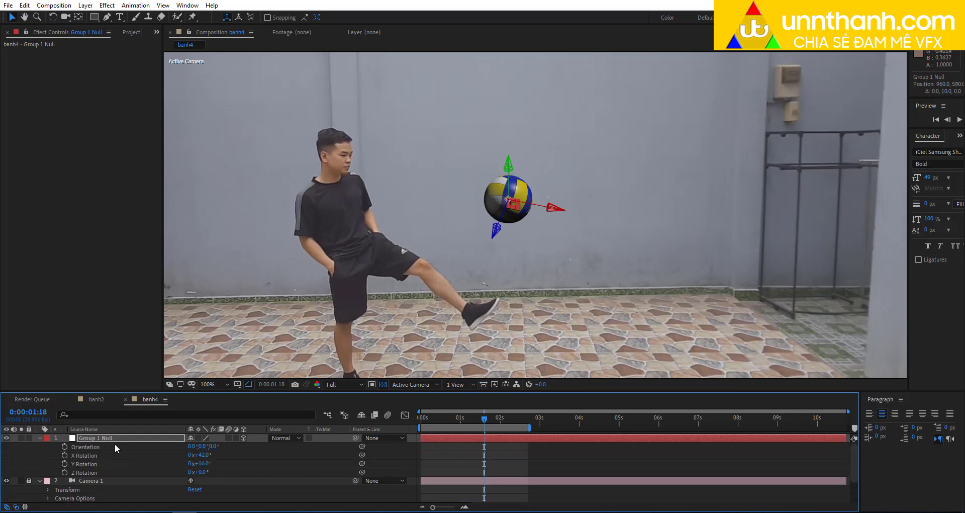
pyautogui.rightClick(84, 447)
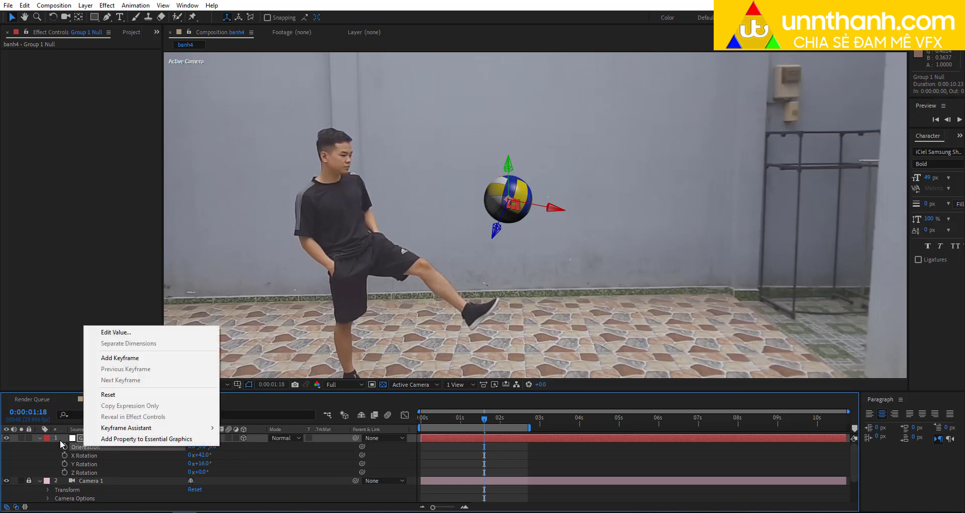
pyautogui.click(81, 455)
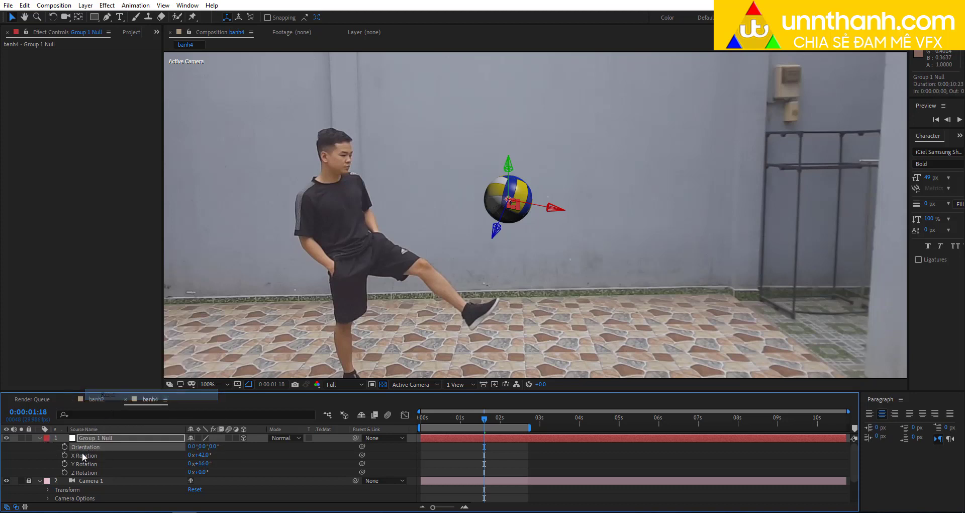
pyautogui.rightClick(81, 455)
pyautogui.click(104, 401)
pyautogui.rightClick(81, 464)
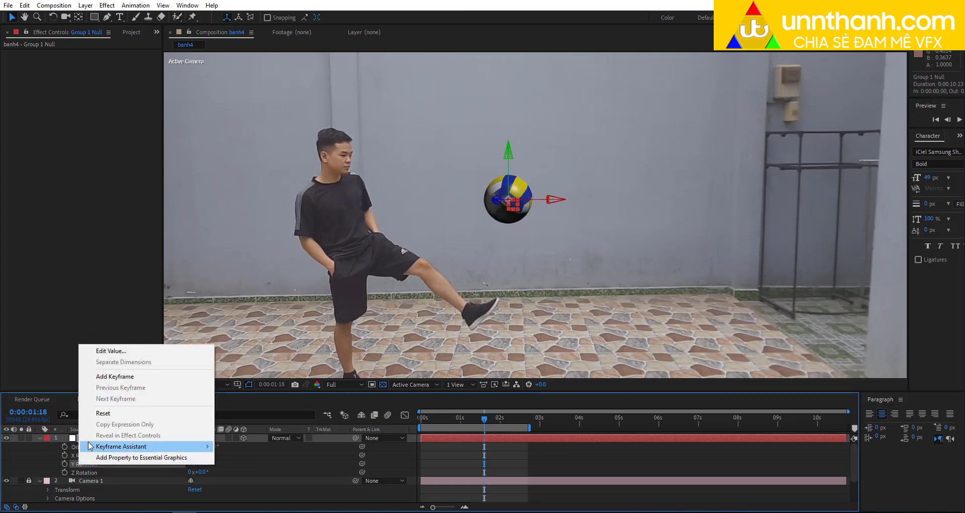
pyautogui.click(103, 412)
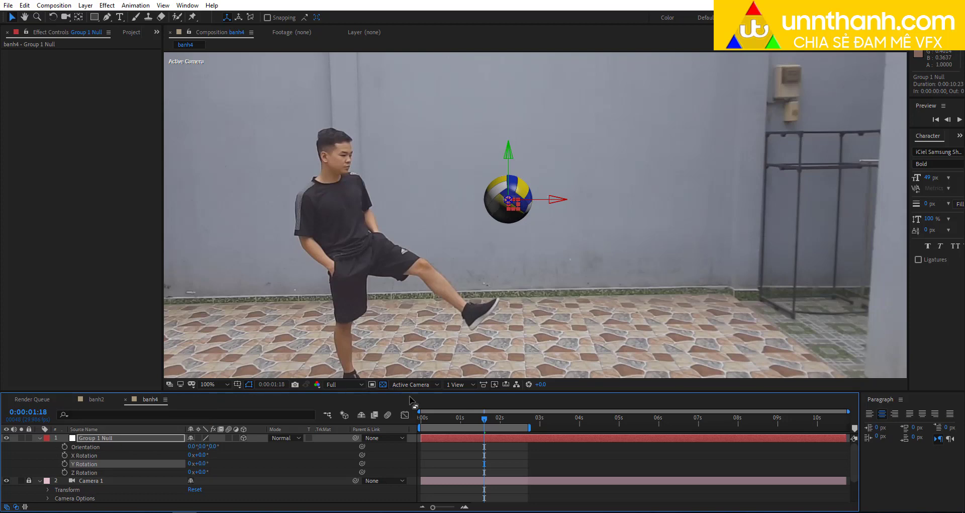
pyautogui.moveTo(451, 415); pyautogui.dragTo(459, 418)
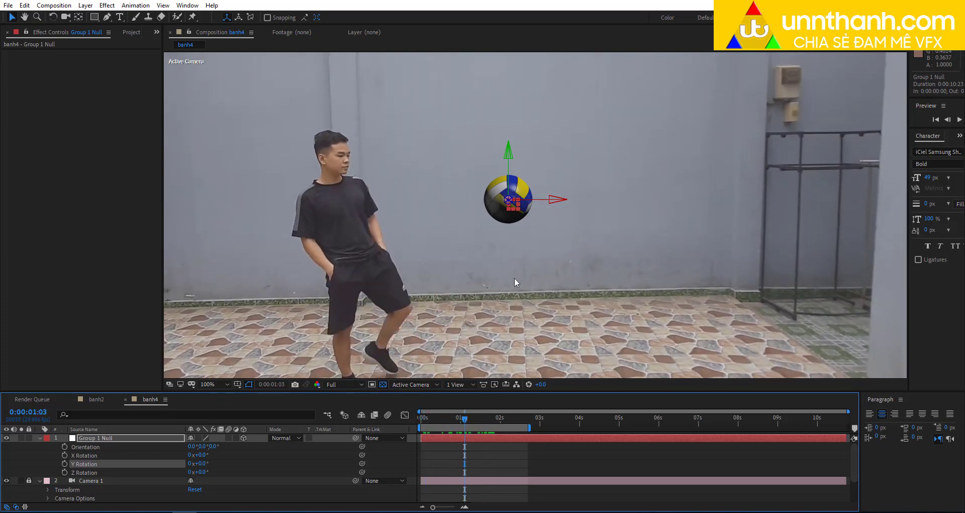
pyautogui.scroll(1, 515, 249)
pyautogui.scroll(1, 514, 216)
pyautogui.scroll(-1, 515, 205)
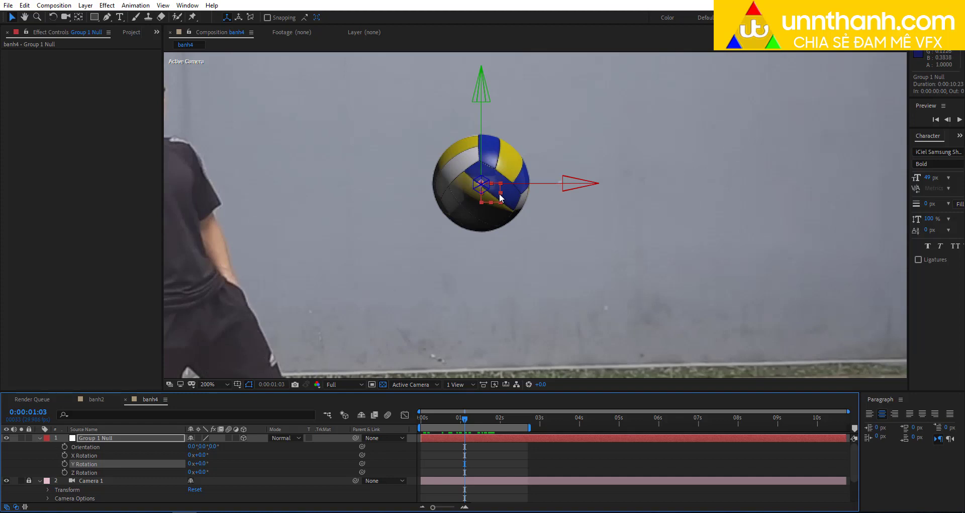
pyautogui.moveTo(502, 201); pyautogui.dragTo(479, 239)
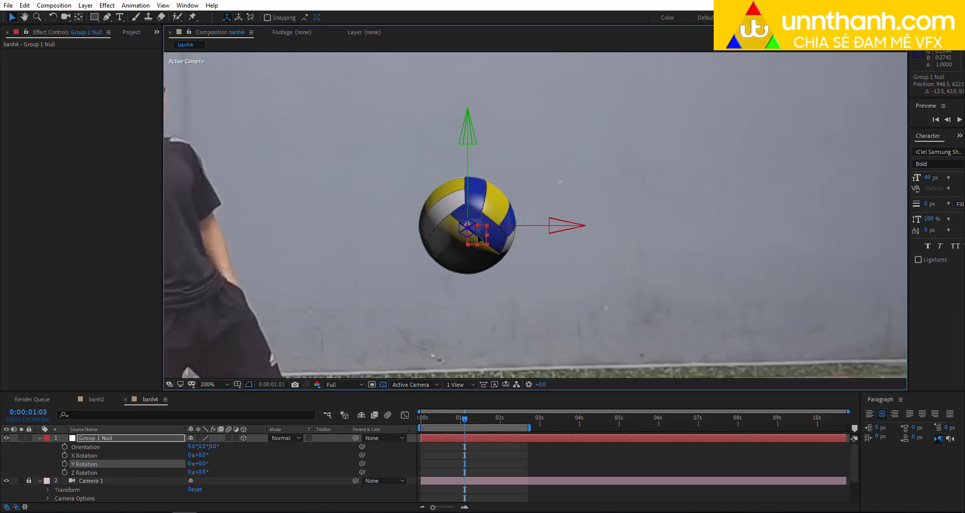
pyautogui.moveTo(479, 239); pyautogui.dragTo(476, 241)
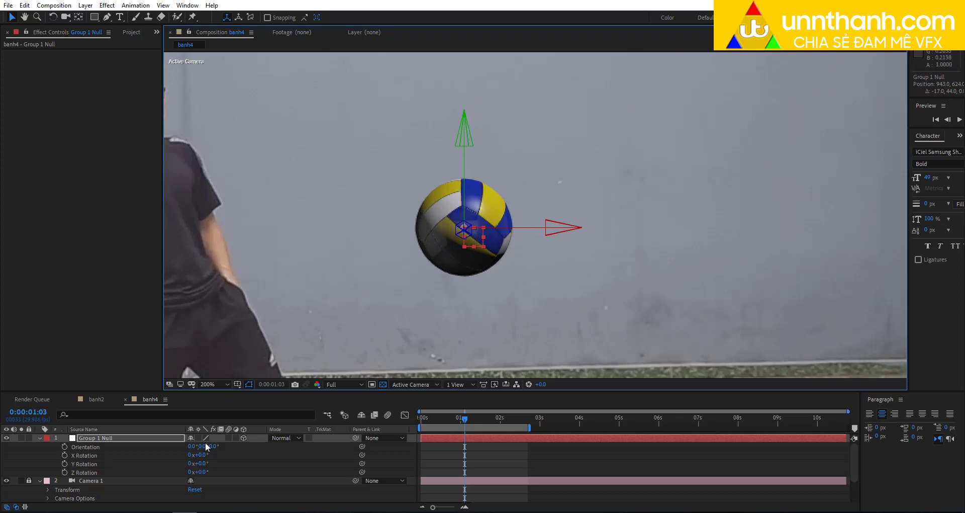
pyautogui.press('s')
pyautogui.moveTo(200, 449); pyautogui.dragTo(336, 360)
pyautogui.scroll(-2, 446, 262)
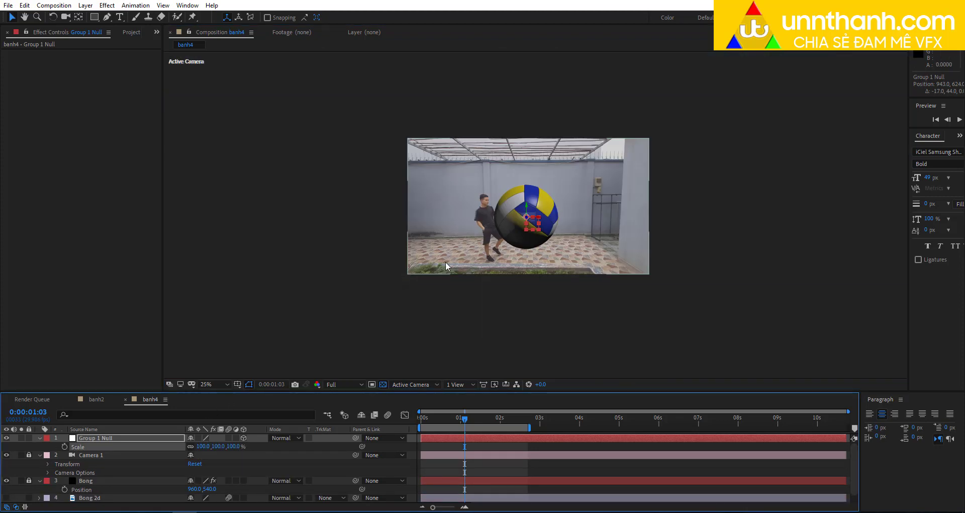
pyautogui.moveTo(541, 222); pyautogui.dragTo(582, 158)
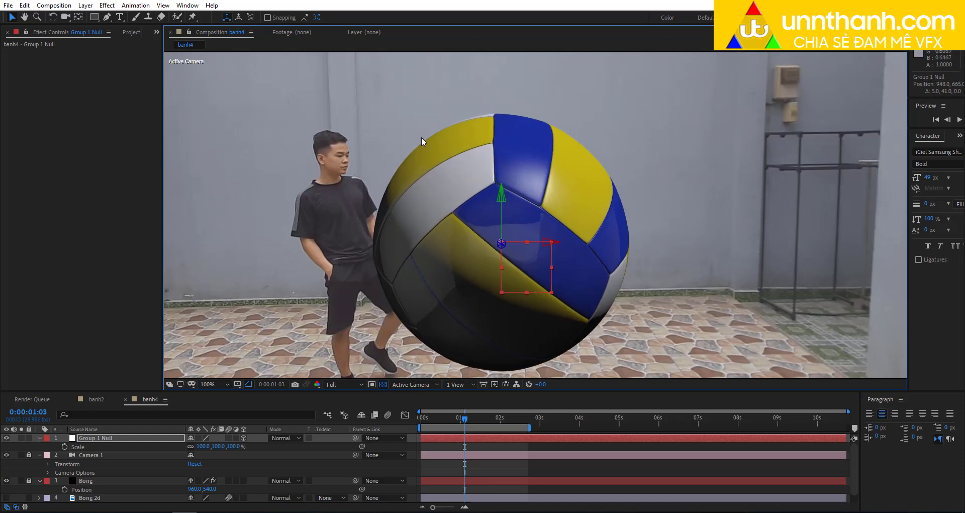
pyautogui.hotkey('ctrl', 'z')
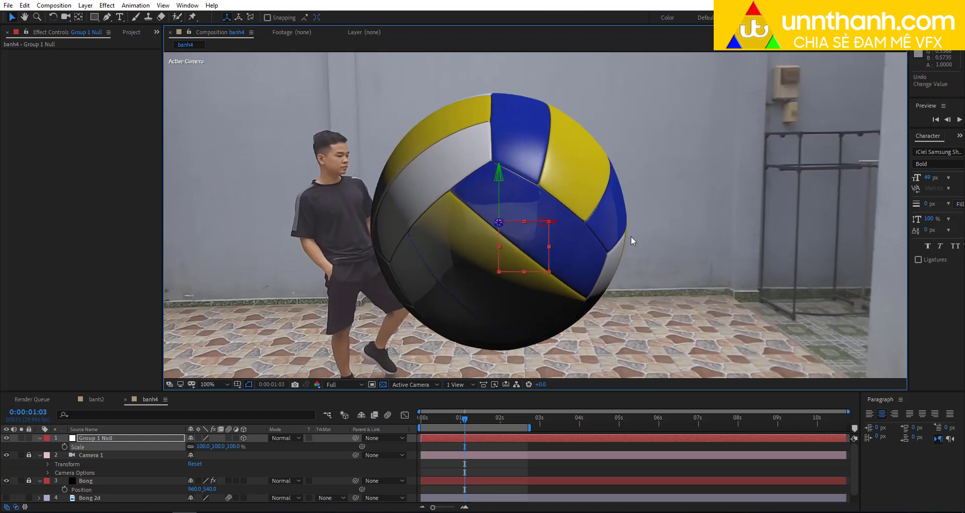
pyautogui.hotkey('ctrl', 'z')
pyautogui.press('space')
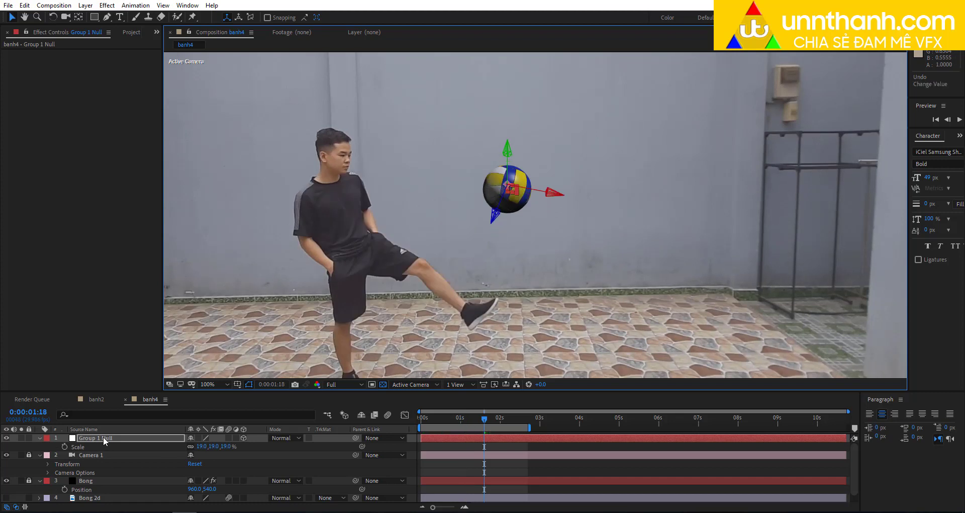
# - Remove Group 1 Null, set Element Particle Size to 1.40, and recreate the group null
pyautogui.click(104, 438)
pyautogui.hotkey('ctrl', 'z')
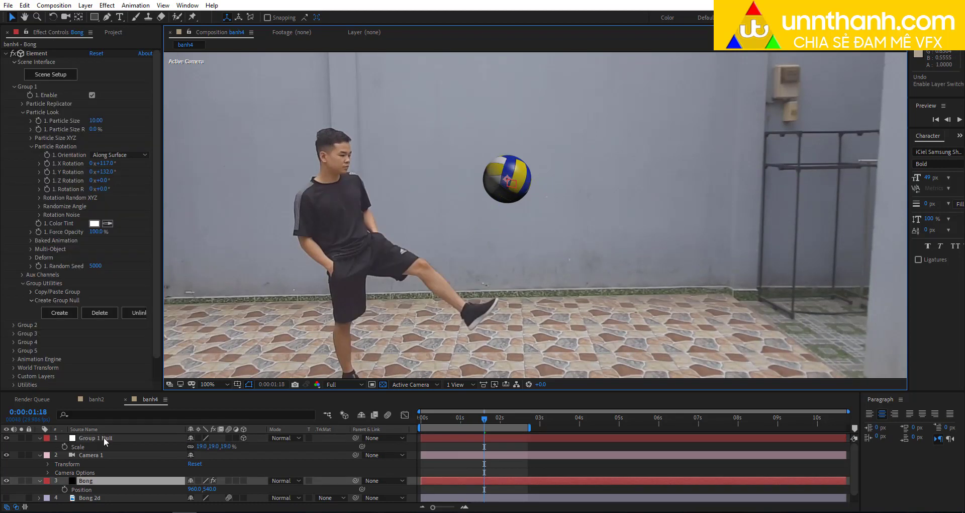
pyautogui.hotkey('ctrl', 'z')
pyautogui.hotkey('ctrl', 'z')
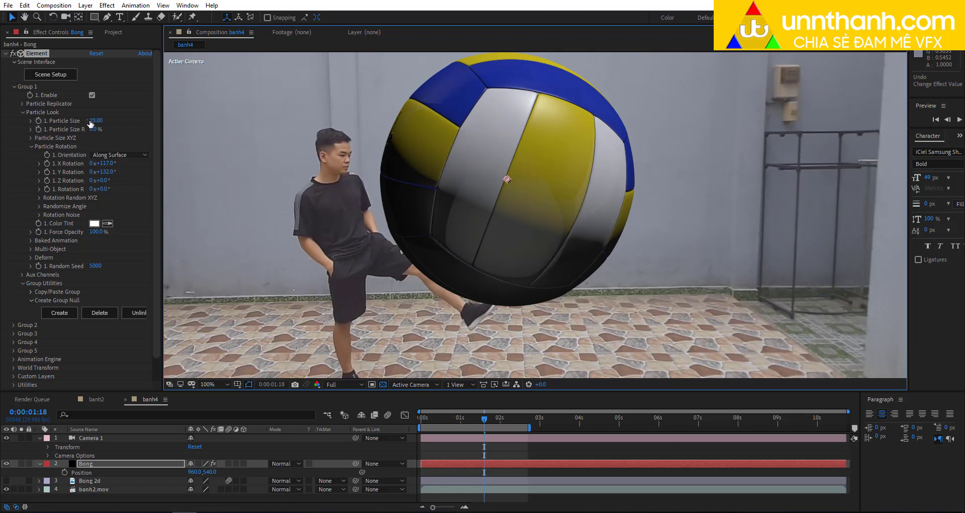
pyautogui.moveTo(93, 121); pyautogui.dragTo(52, 126)
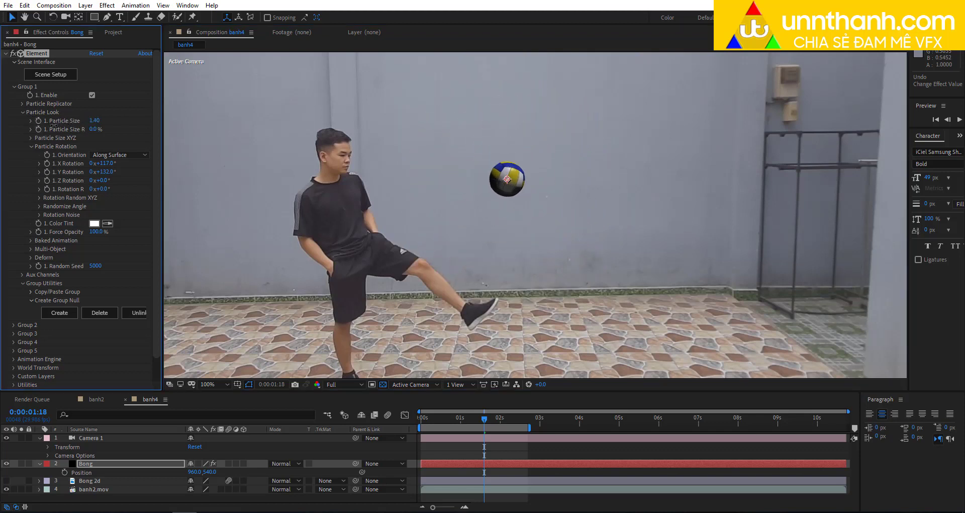
pyautogui.click(59, 313)
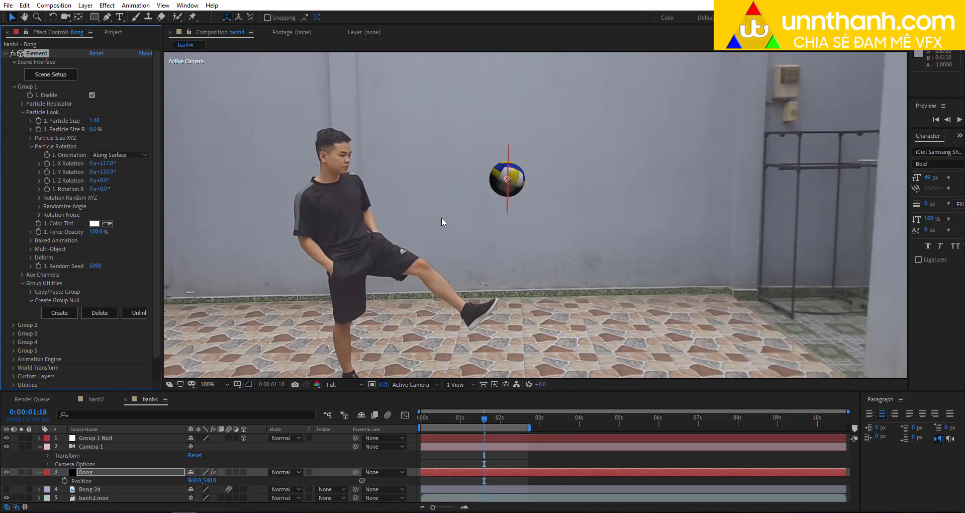
# - Reset Camera 1's transform, undoing an accidental null move
pyautogui.click(88, 446)
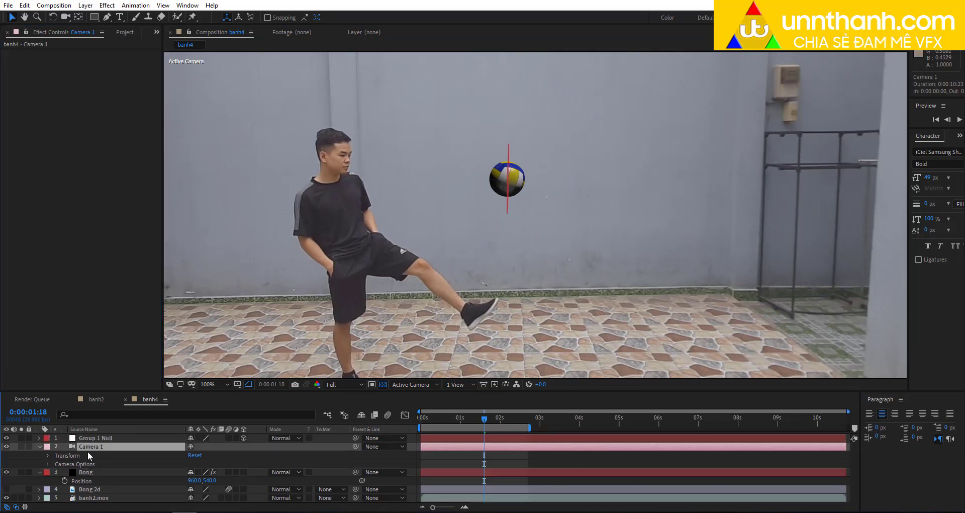
pyautogui.click(194, 455)
pyautogui.moveTo(520, 214)
pyautogui.mouseDown()
pyautogui.moveTo(565, 230)
pyautogui.moveTo(522, 330)
pyautogui.mouseUp()
pyautogui.hotkey('ctrl', 'z')
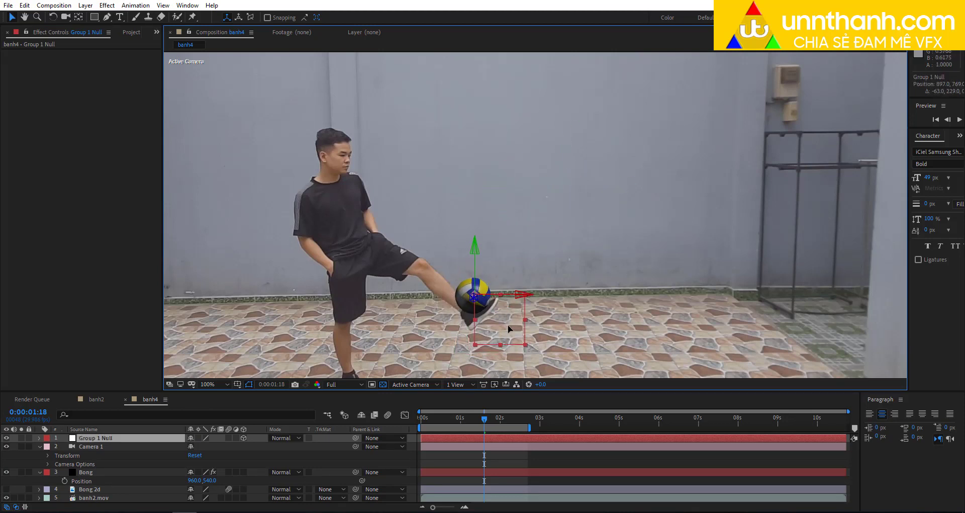
# - Scale Group 1 Null to 108.2% and nudge the ball right onto the foot
pyautogui.press('s')
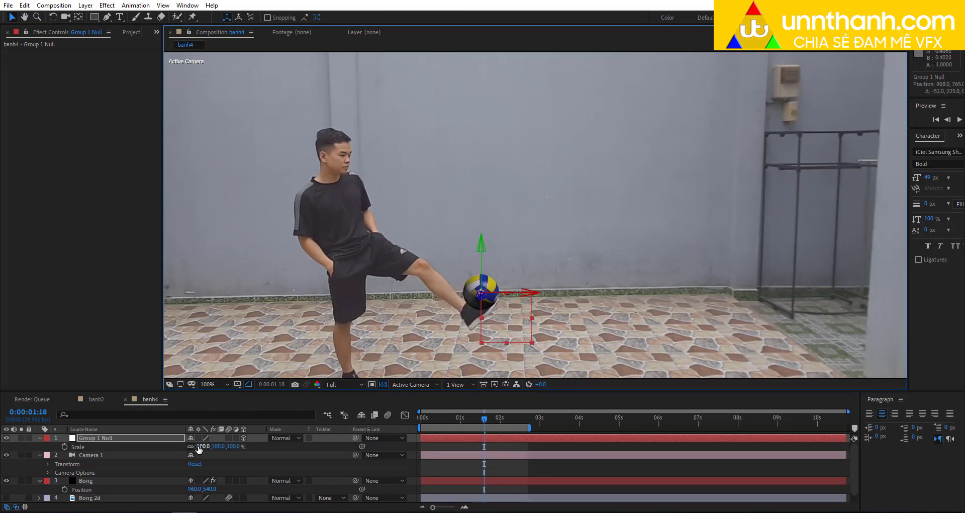
pyautogui.moveTo(203, 446); pyautogui.dragTo(232, 438)
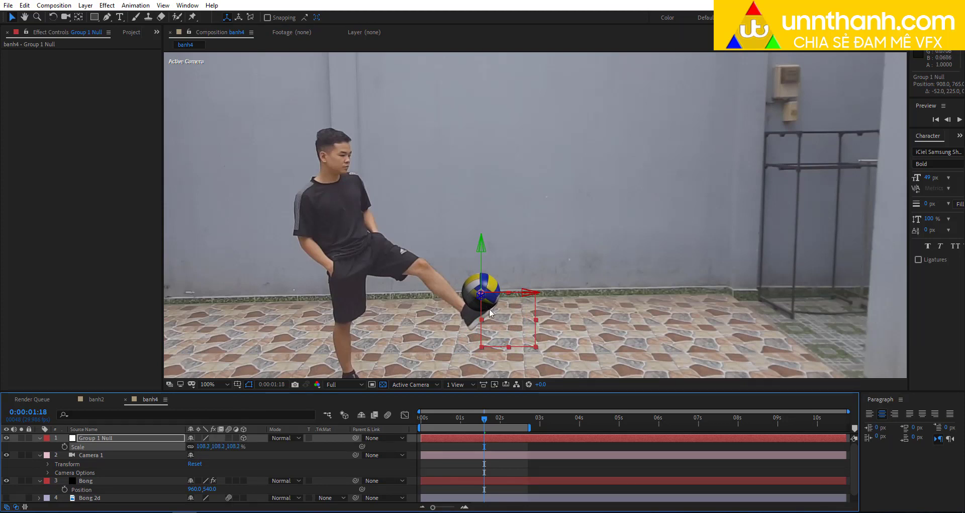
pyautogui.moveTo(489, 309); pyautogui.dragTo(492, 309)
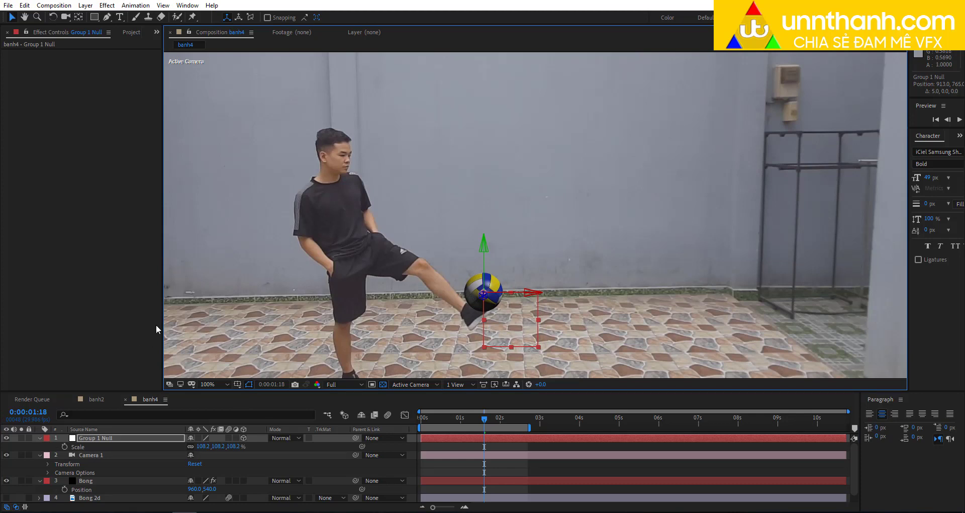
pyautogui.click(41, 455)
pyautogui.click(39, 438)
# - Go to frame 0:00:00:06 where the leg rises, viewing at 100%
pyautogui.click(39, 455)
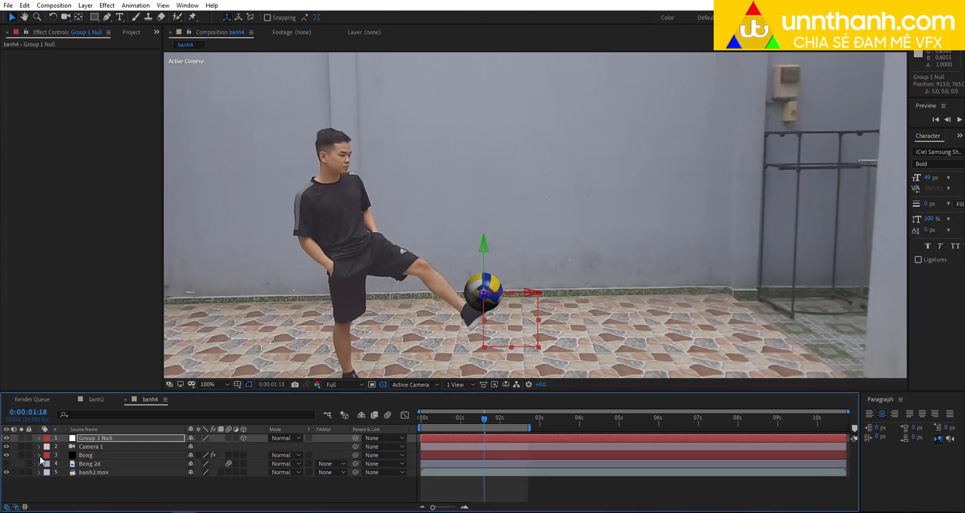
pyautogui.moveTo(518, 280); pyautogui.dragTo(524, 297)
pyautogui.scroll(-2, 599, 186)
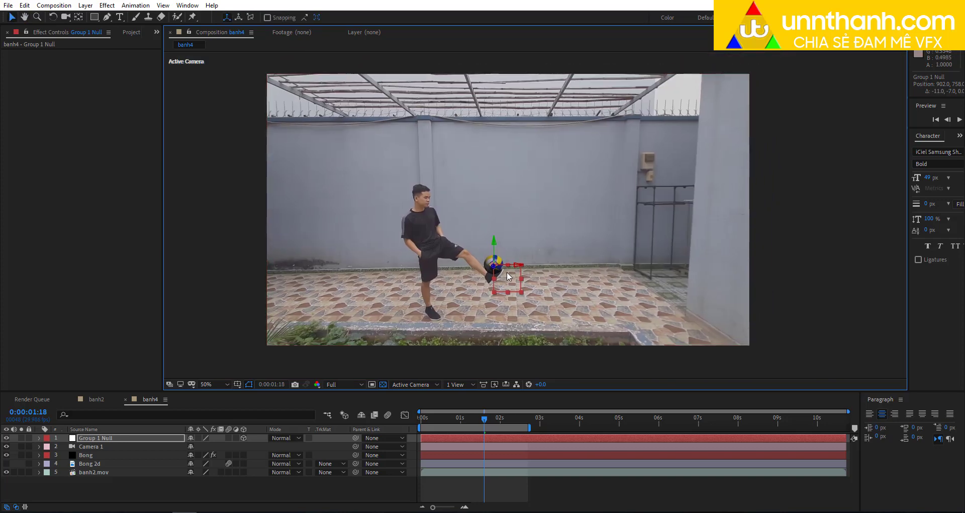
pyautogui.hotkey('ctrl', 'z')
pyautogui.click(469, 415)
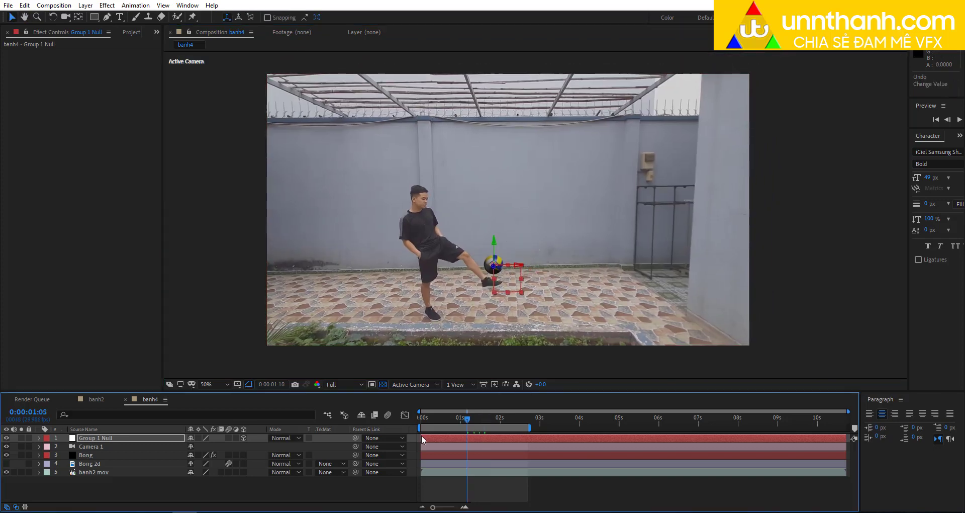
pyautogui.press('Home')
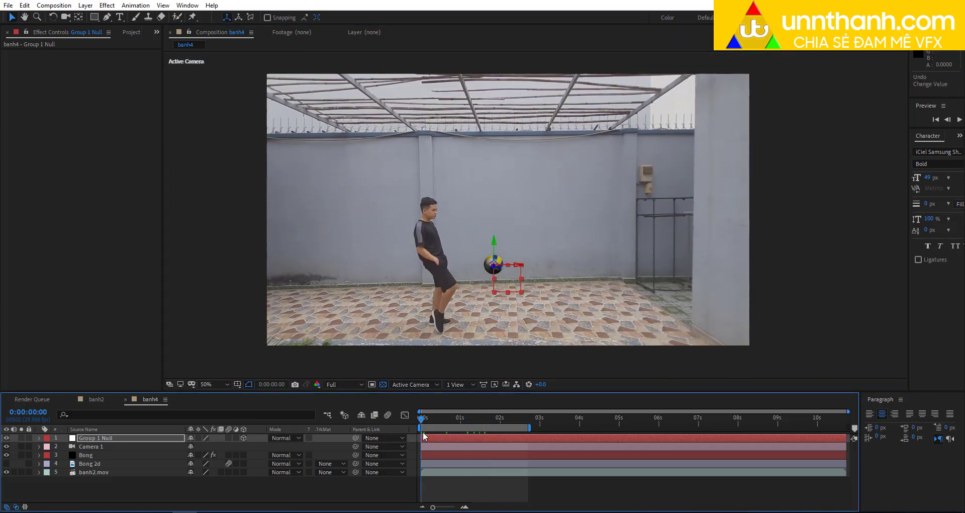
pyautogui.moveTo(422, 427); pyautogui.dragTo(429, 428)
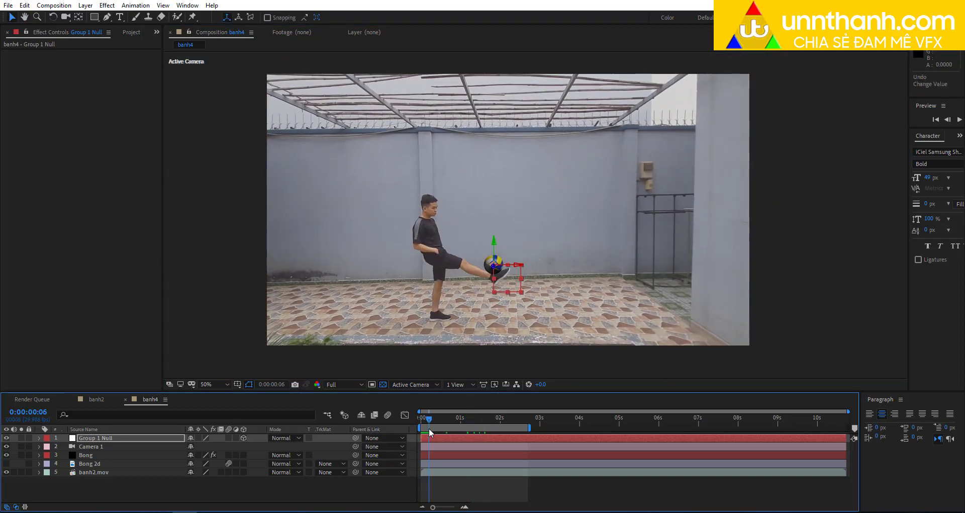
pyautogui.press('.')
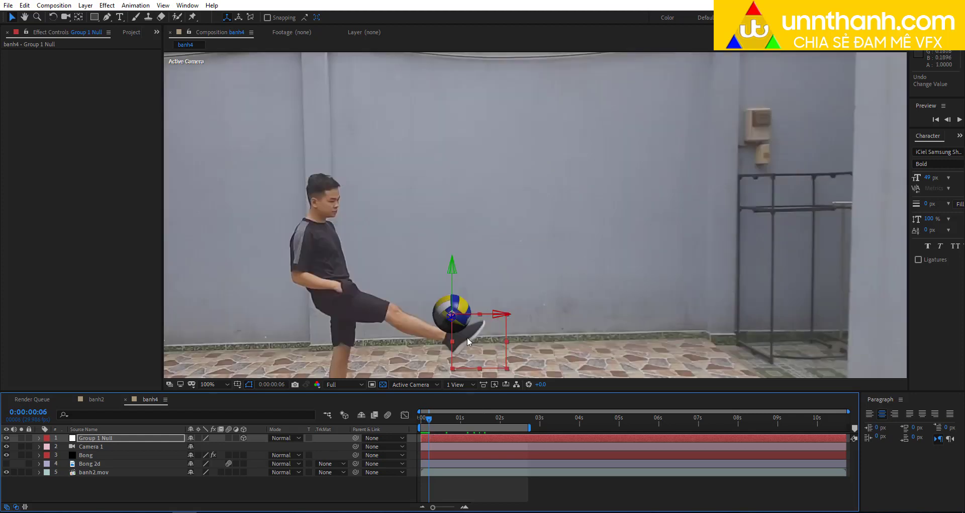
# - Place the ball on the raised foot and keyframe the null's Position at 938, 756, 0
pyautogui.moveTo(467, 340); pyautogui.dragTo(486, 340)
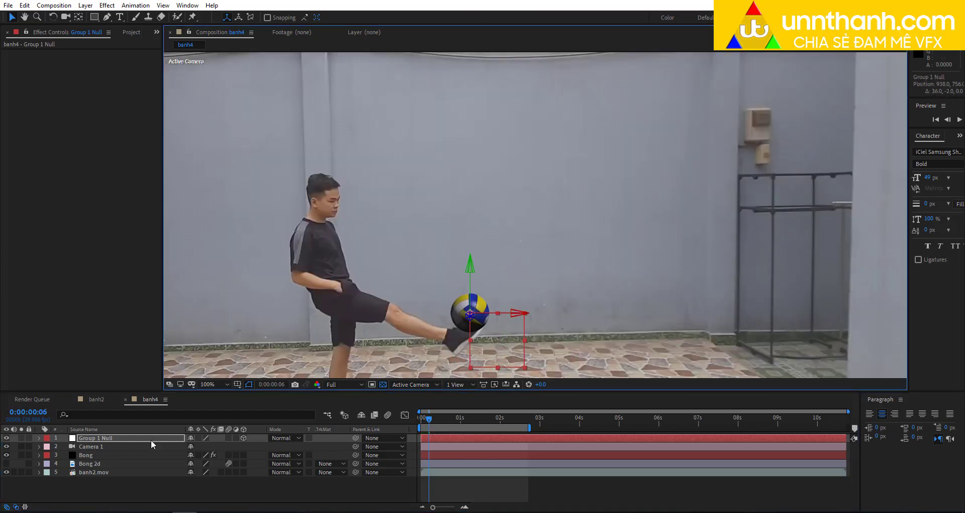
pyautogui.click(108, 438)
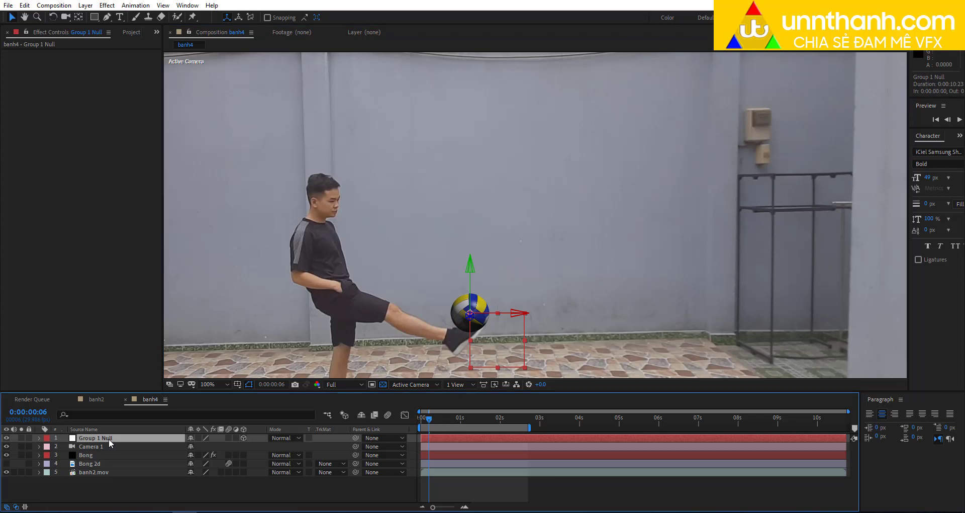
pyautogui.press('p')
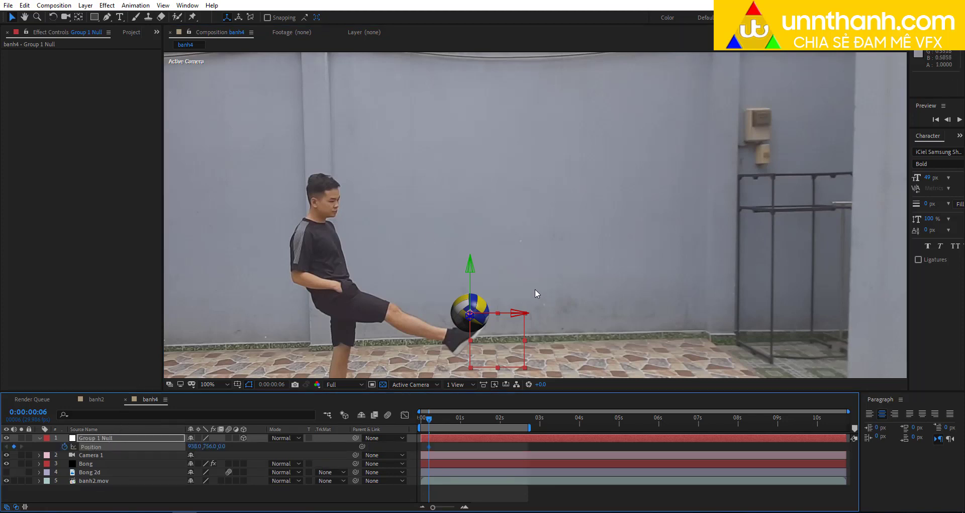
pyautogui.press('space')
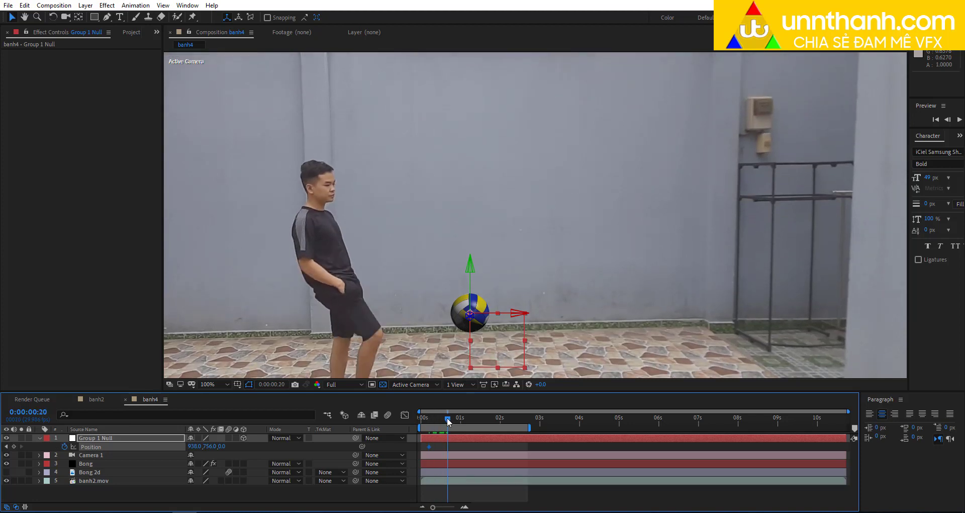
# - At 0:00:00:20, send the ball to the top right on a curved path
pyautogui.press('space')
pyautogui.press(',')
pyautogui.moveTo(518, 275)
pyautogui.mouseDown()
pyautogui.moveTo(712, 93)
pyautogui.moveTo(731, 102)
pyautogui.mouseUp()
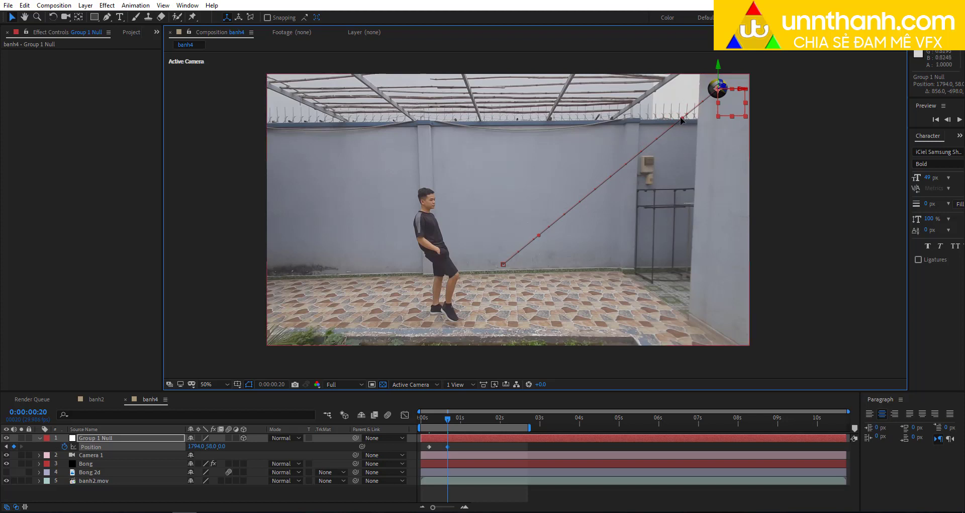
pyautogui.moveTo(682, 119)
pyautogui.mouseDown()
pyautogui.moveTo(612, 112)
pyautogui.moveTo(619, 103)
pyautogui.mouseUp()
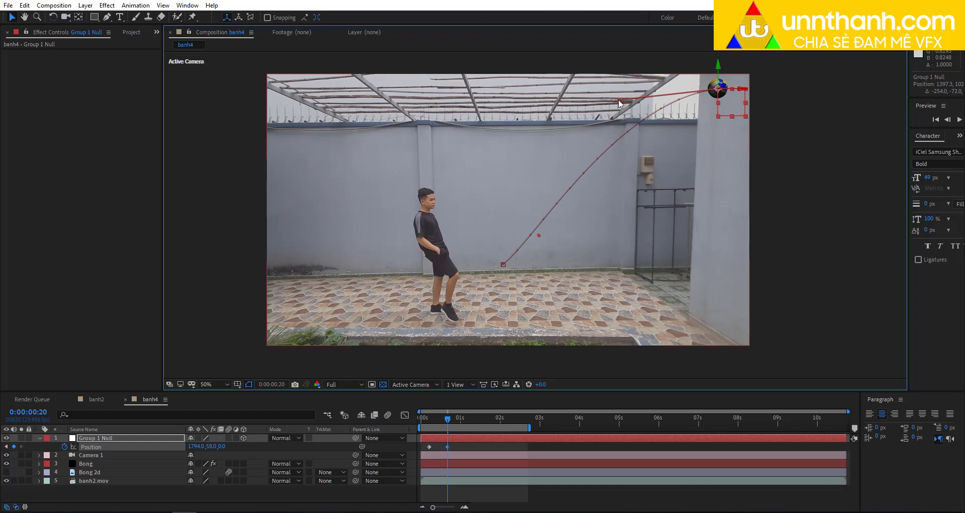
pyautogui.moveTo(539, 235); pyautogui.dragTo(562, 194)
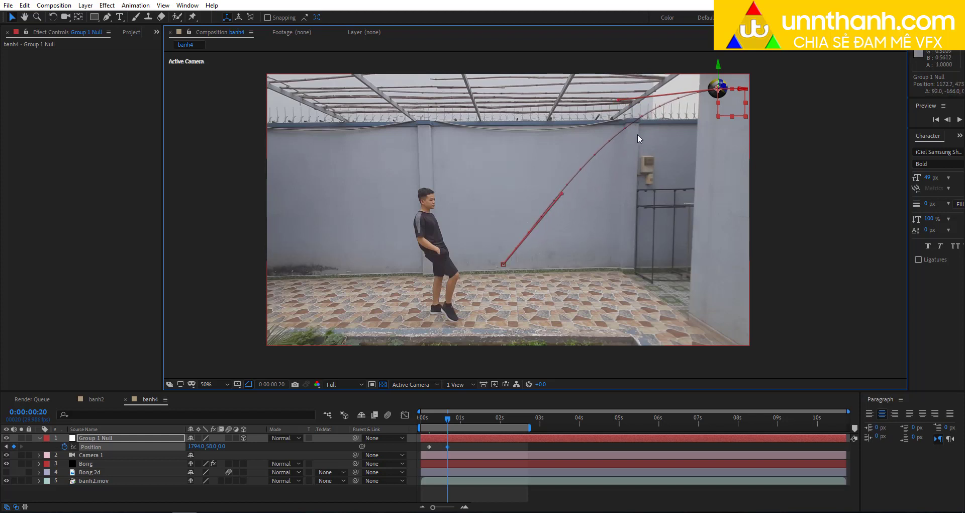
pyautogui.moveTo(618, 99); pyautogui.dragTo(642, 103)
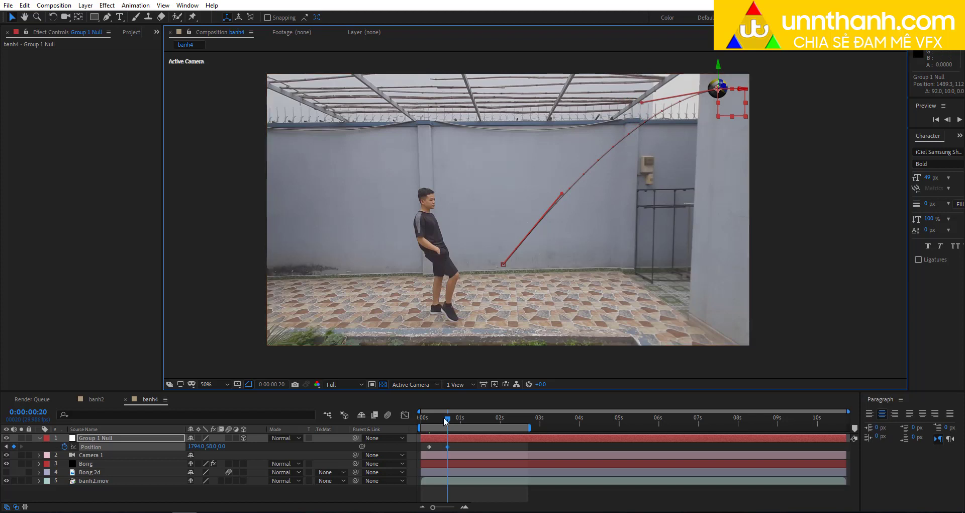
# - At 0:00:01:11, bring the ball back down to the foot, reshaping the curve
pyautogui.moveTo(448, 421); pyautogui.dragTo(475, 410)
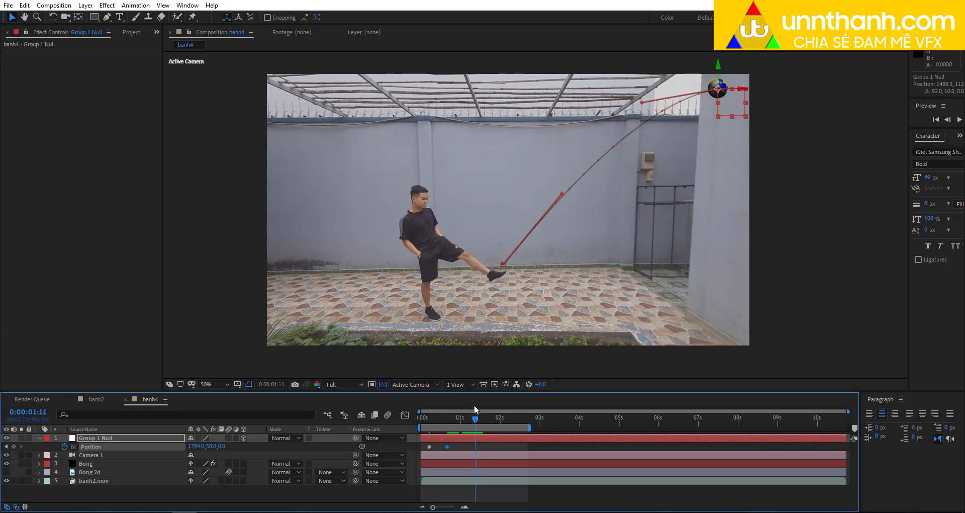
pyautogui.moveTo(702, 95)
pyautogui.mouseDown()
pyautogui.moveTo(535, 226)
pyautogui.moveTo(505, 276)
pyautogui.mouseUp()
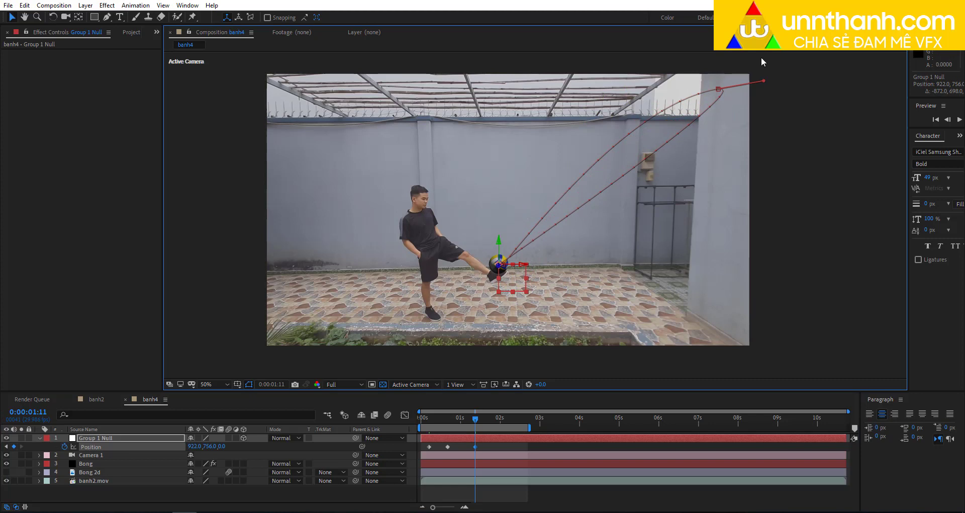
pyautogui.moveTo(765, 80); pyautogui.dragTo(619, 81)
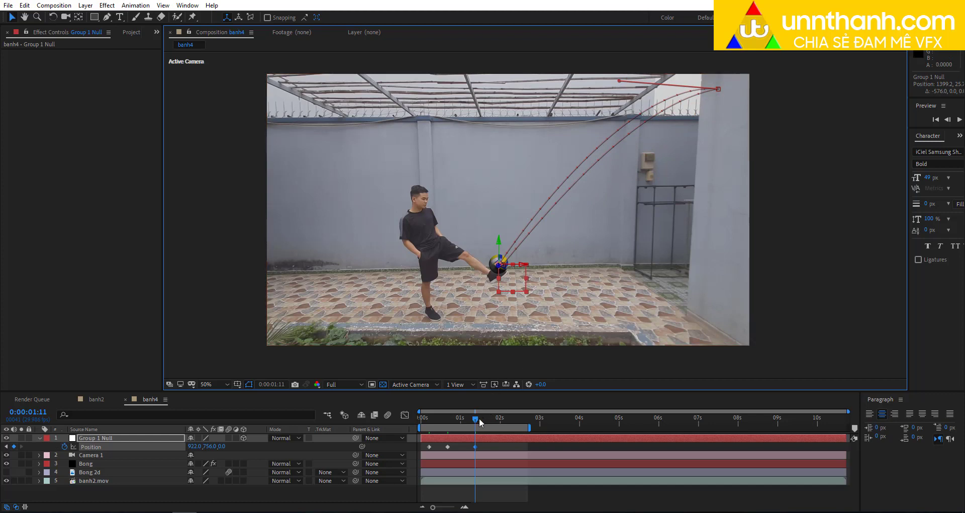
# - At 0:00:01:19, send the ball up toward the wall
pyautogui.press('space')
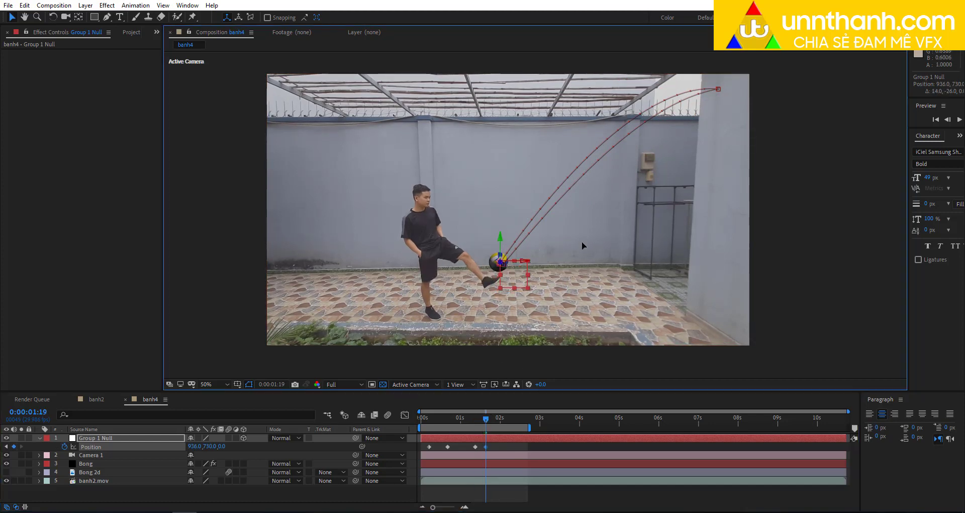
pyautogui.moveTo(522, 288)
pyautogui.mouseDown()
pyautogui.moveTo(671, 176)
pyautogui.moveTo(682, 180)
pyautogui.mouseUp()
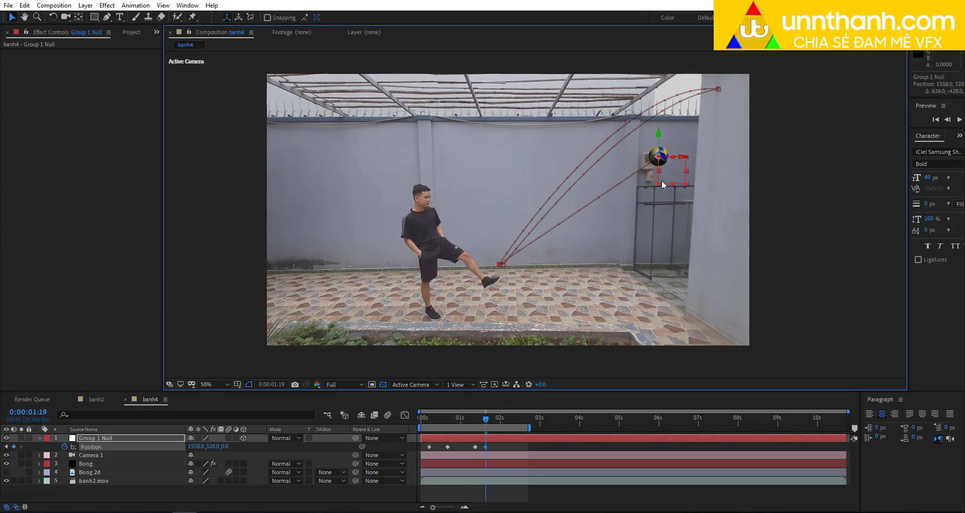
pyautogui.moveTo(529, 427); pyautogui.dragTo(489, 423)
# - Raise the ball up and to the right at the start of its motion path
pyautogui.press('Home')
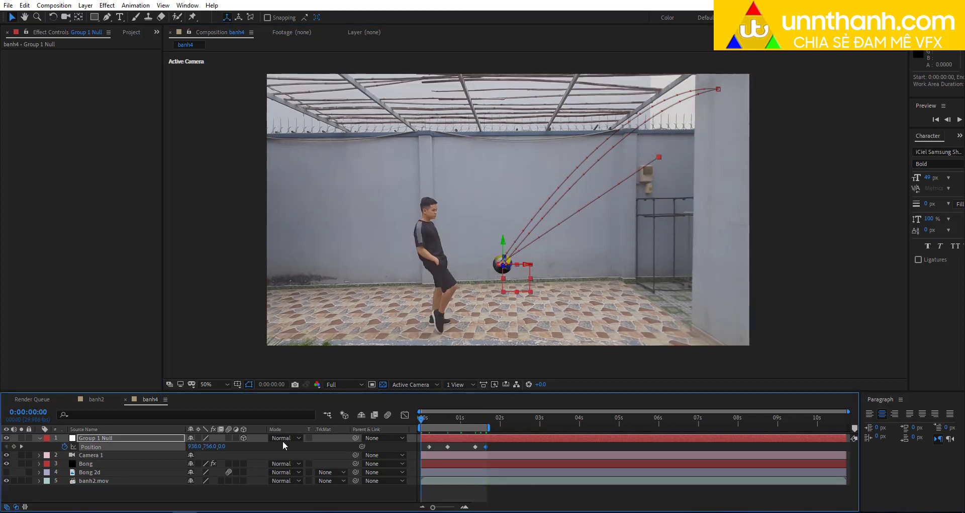
pyautogui.moveTo(525, 264); pyautogui.dragTo(582, 198)
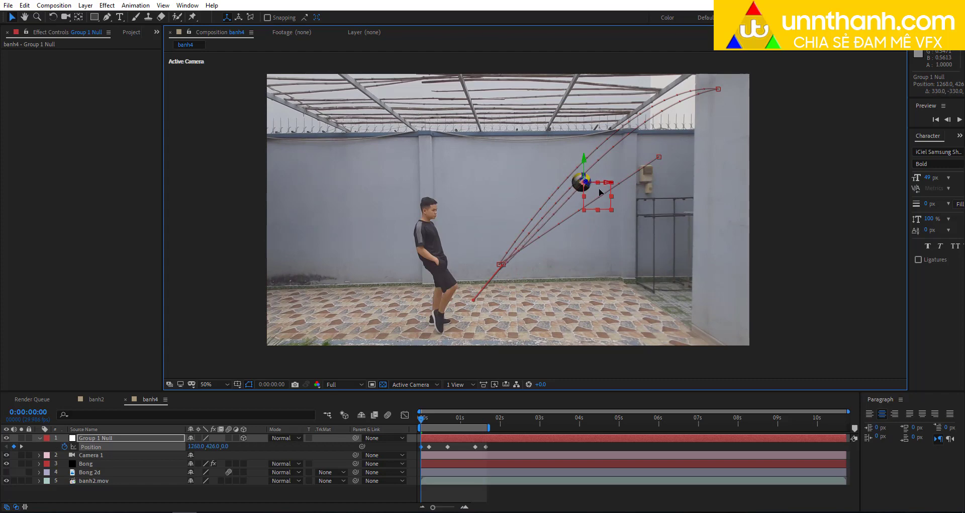
pyautogui.moveTo(581, 199); pyautogui.dragTo(614, 179)
pyautogui.scroll(1, 574, 249)
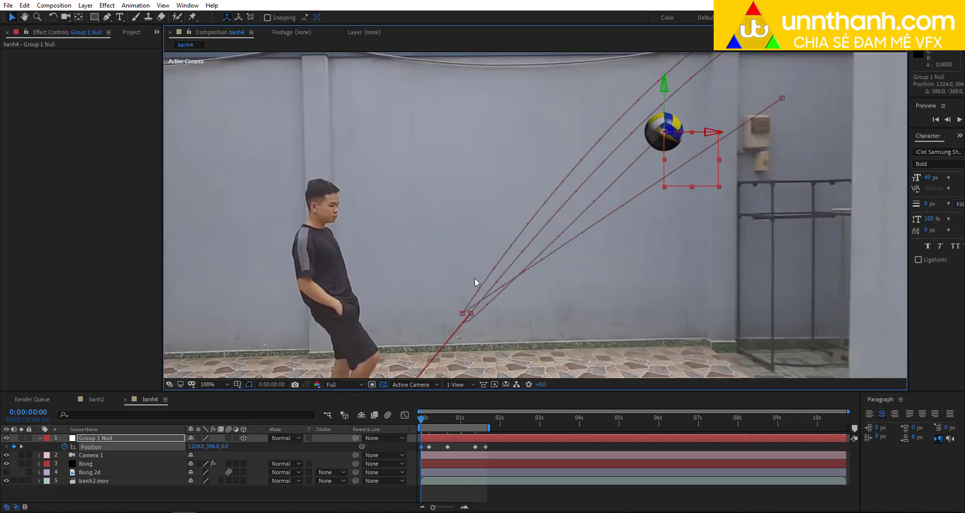
pyautogui.scroll(1, 475, 278)
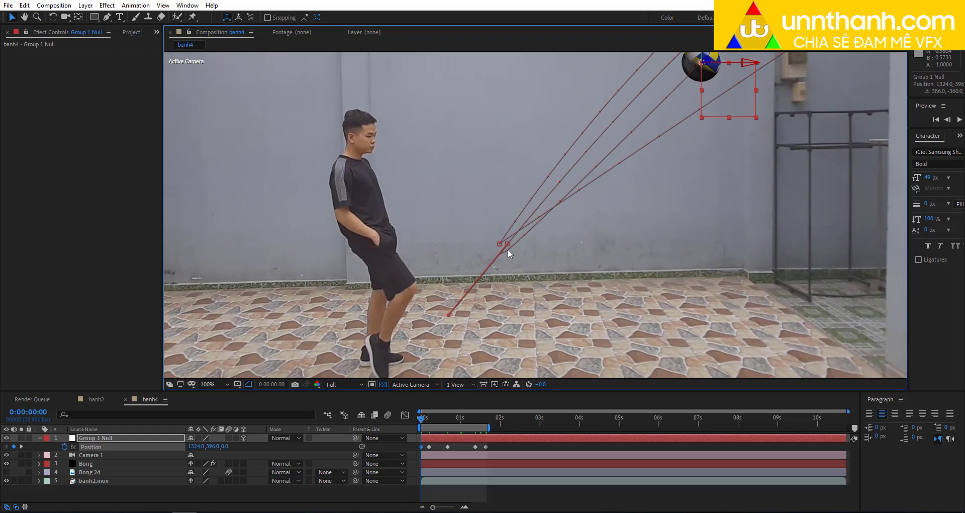
pyautogui.click(509, 250)
pyautogui.scroll(-1, 536, 214)
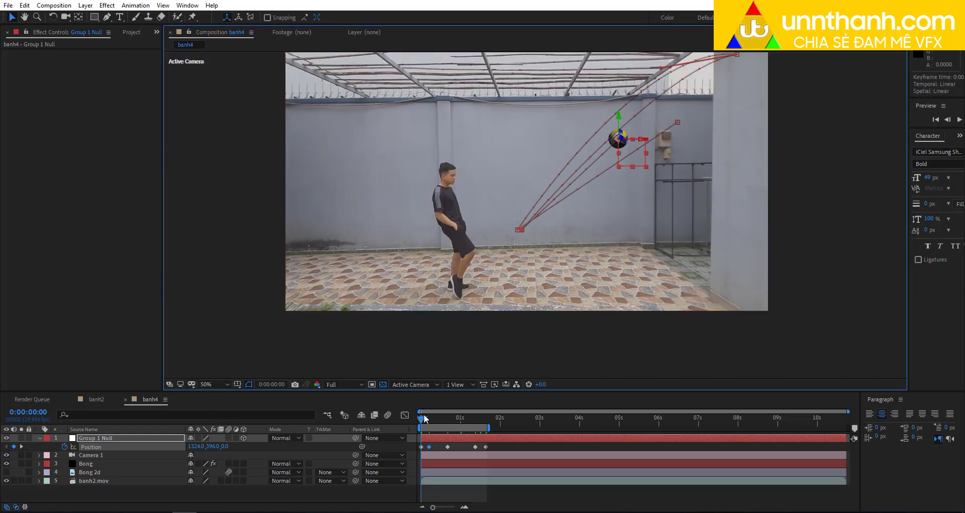
# - Smooth and bend the ball's path curve at the next position keyframe
pyautogui.press('k')
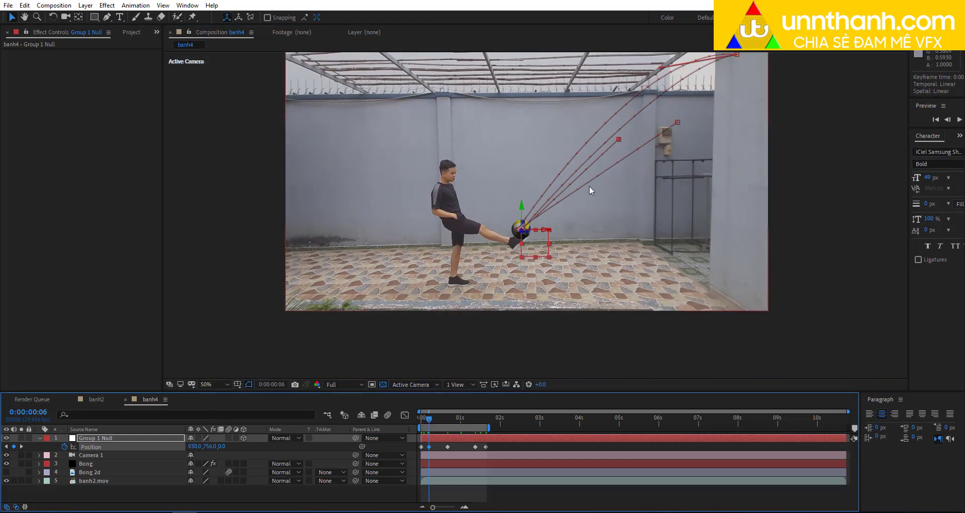
pyautogui.scroll(1, 638, 146)
pyautogui.scroll(1, 638, 146)
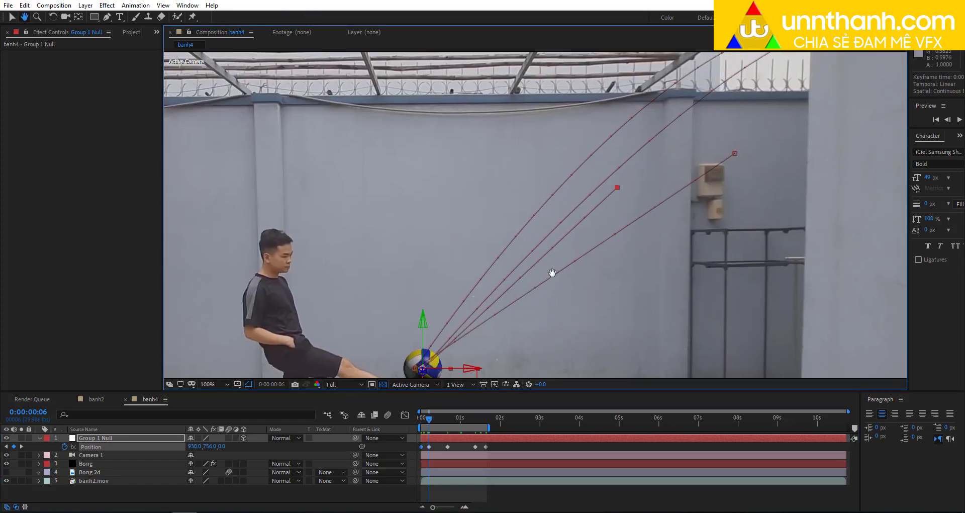
pyautogui.press('v')
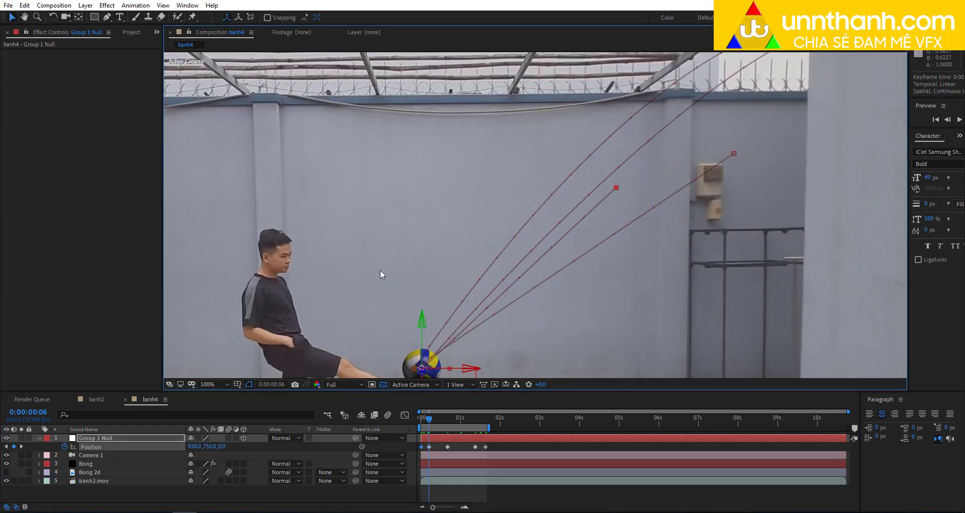
pyautogui.keyDown('ctrl'); pyautogui.click(616, 189); pyautogui.keyUp('ctrl')
pyautogui.moveTo(585, 218); pyautogui.dragTo(538, 207)
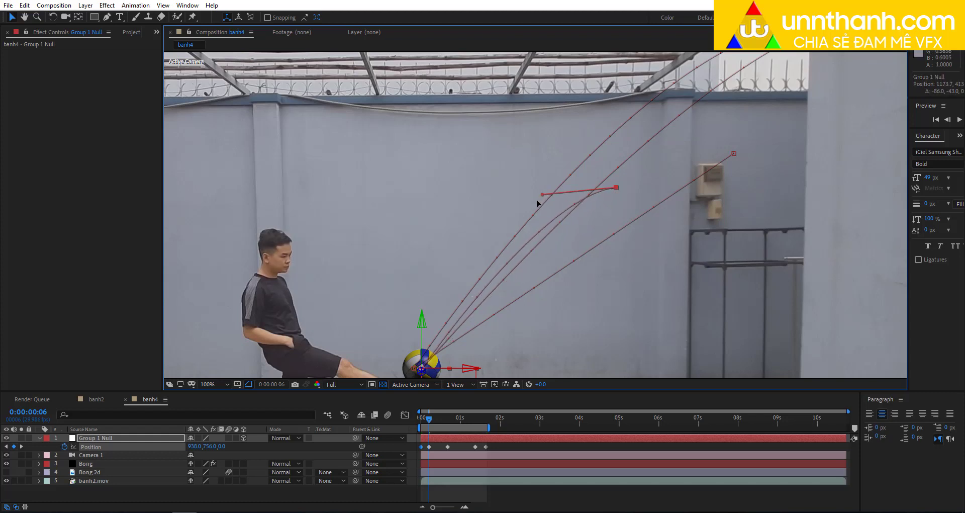
pyautogui.scroll(-2, 539, 207)
# - Preview the ball's flight, collapse Group 1 Null's properties, and reselect the null layer
pyautogui.press('space')
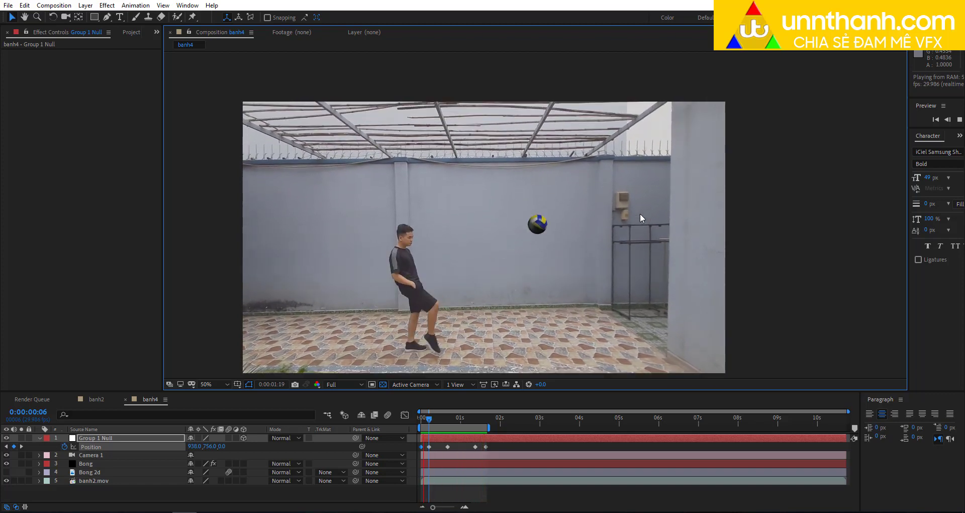
pyautogui.press('space')
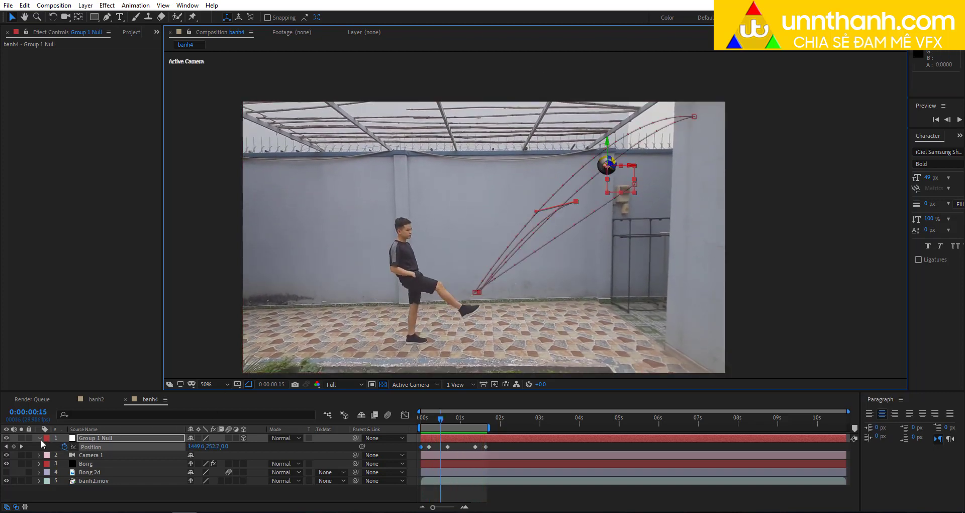
pyautogui.click(40, 438)
pyautogui.click(64, 476)
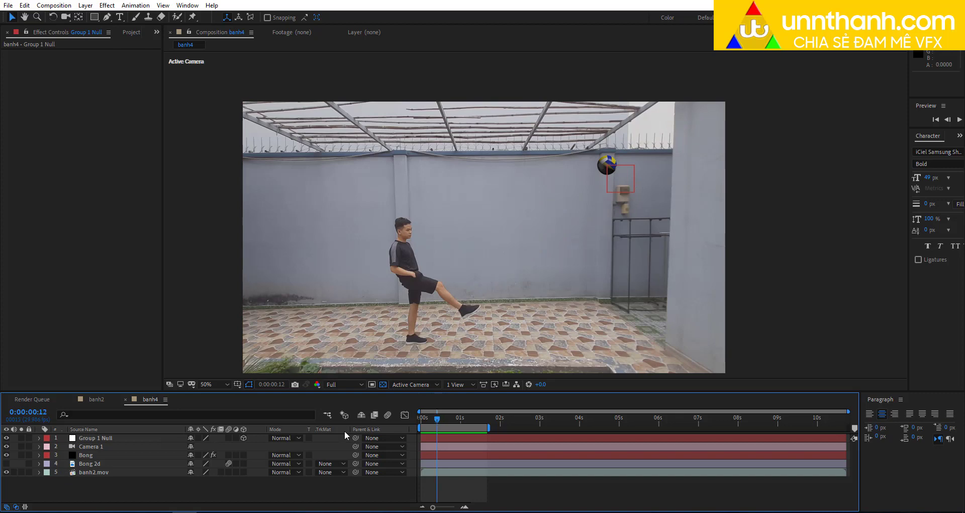
pyautogui.press('space')
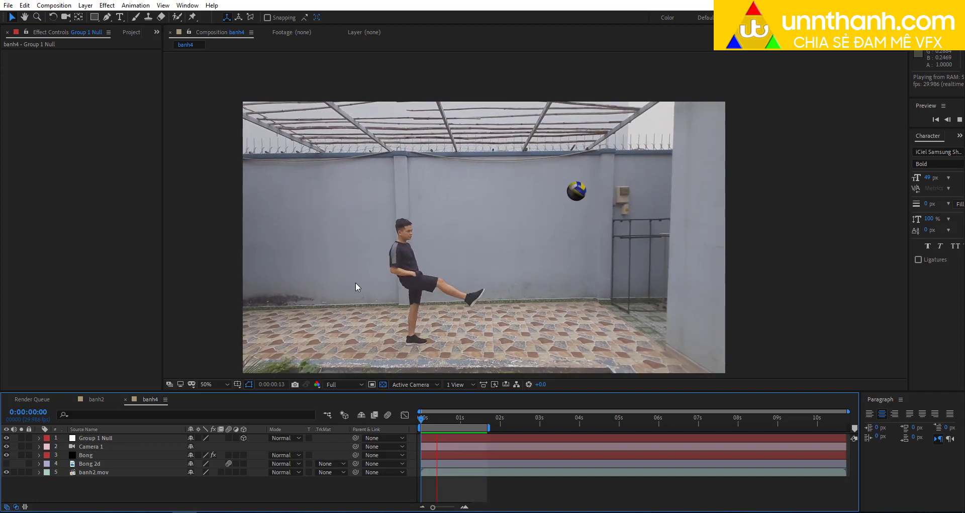
pyautogui.press('space')
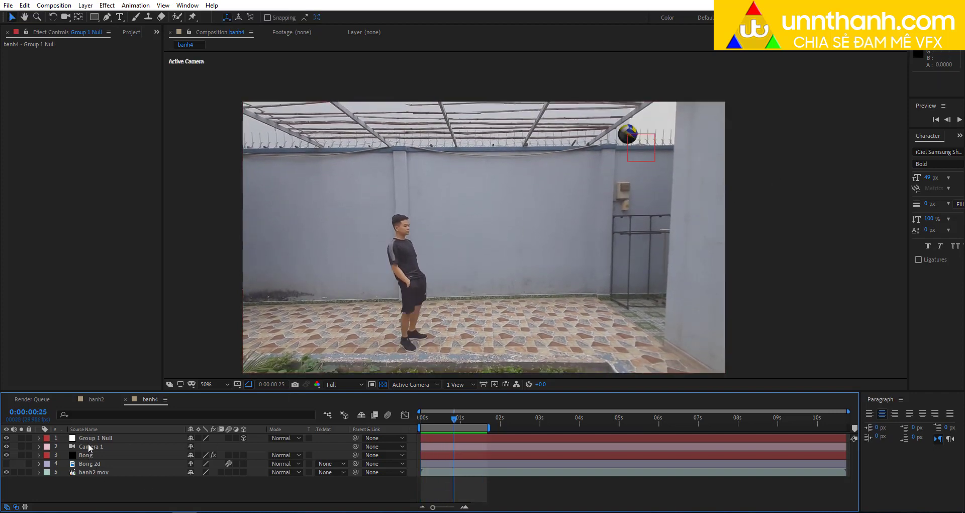
pyautogui.click(91, 439)
# - Give Group 1 Null's X Rotation the expression time*750
pyautogui.press('r')
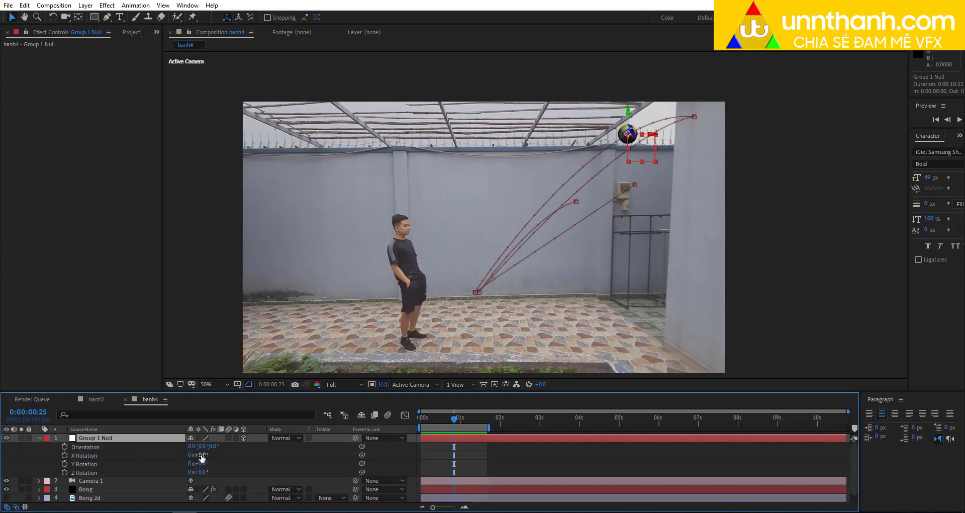
pyautogui.moveTo(201, 457); pyautogui.dragTo(253, 459)
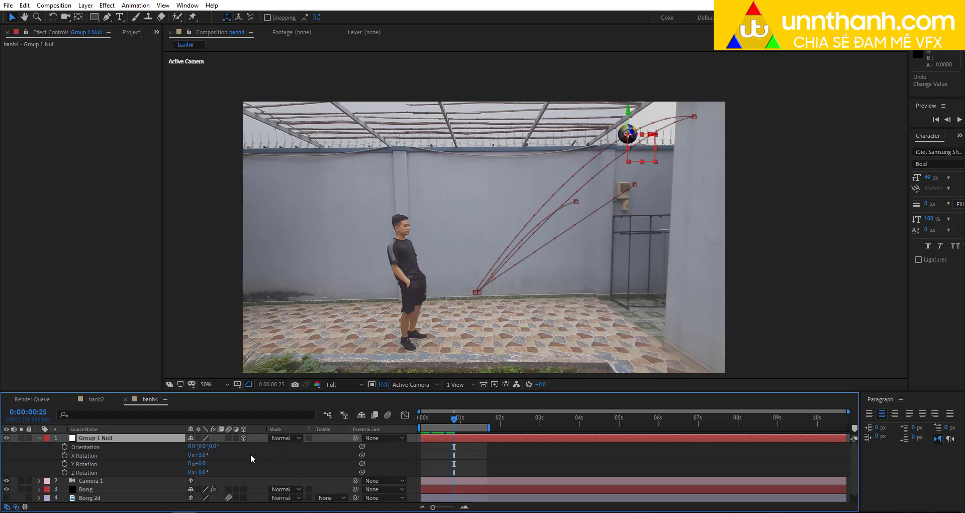
pyautogui.keyDown('alt'); pyautogui.click(65, 456); pyautogui.keyUp('alt')
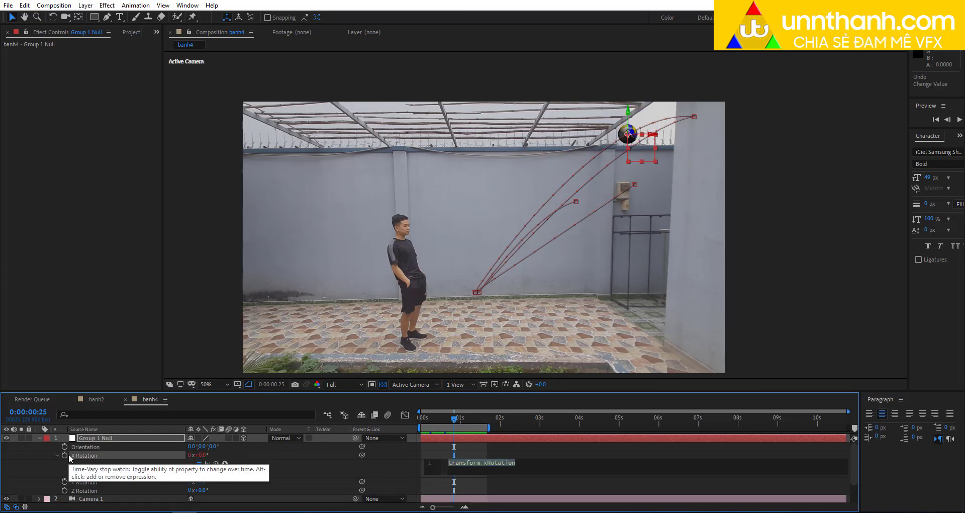
pyautogui.write('tim')
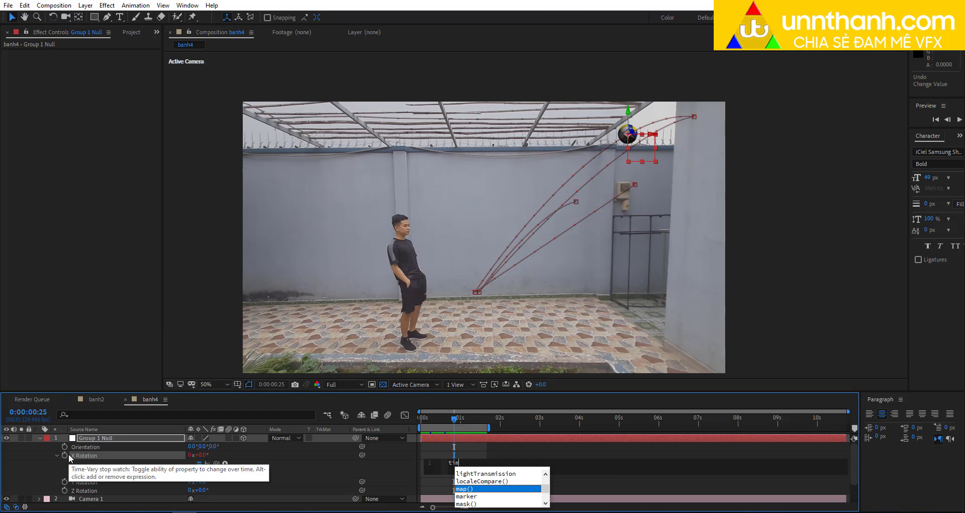
pyautogui.press('BackSpace')
pyautogui.press('BackSpace')
pyautogui.press('BackSpace')
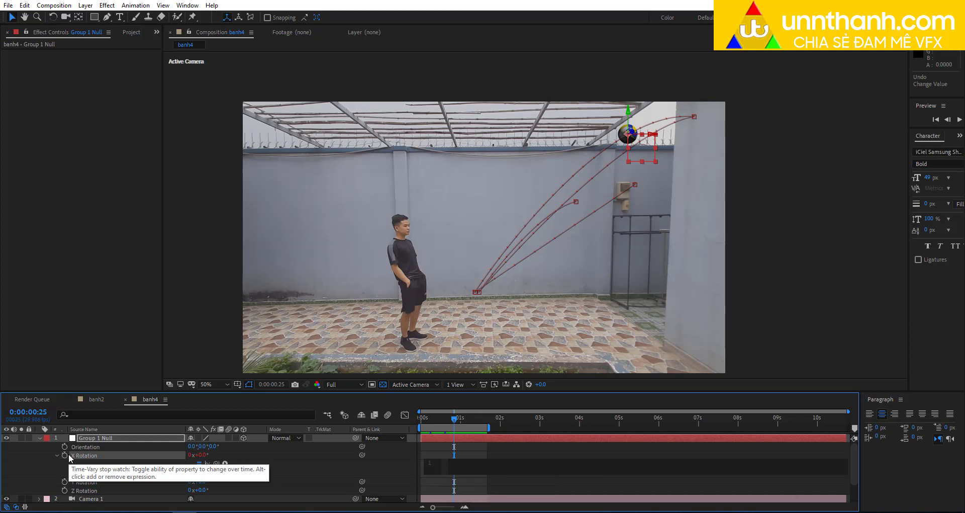
pyautogui.write('time*7')
pyautogui.write('50')
pyautogui.press('KP_Enter')
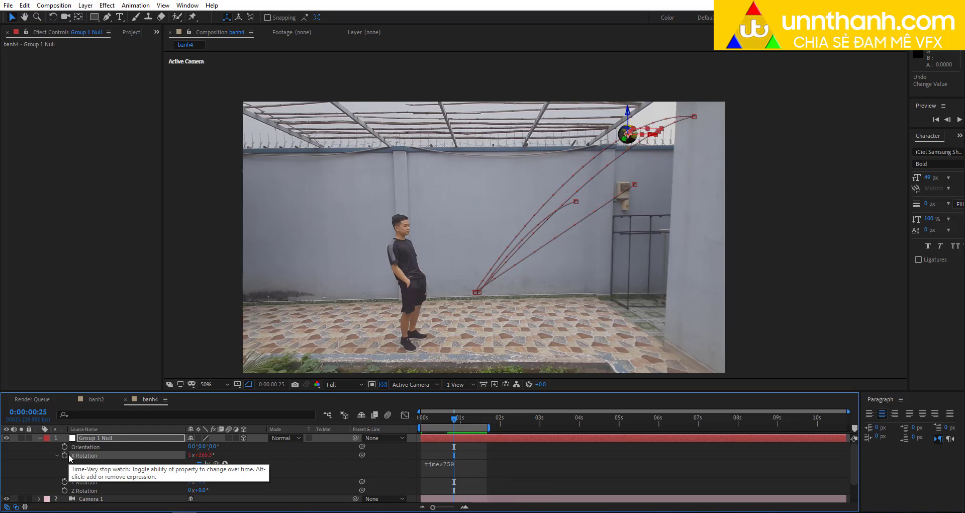
# - Copy the time*750 expression into the Y and Z Rotation properties
pyautogui.click(460, 468)
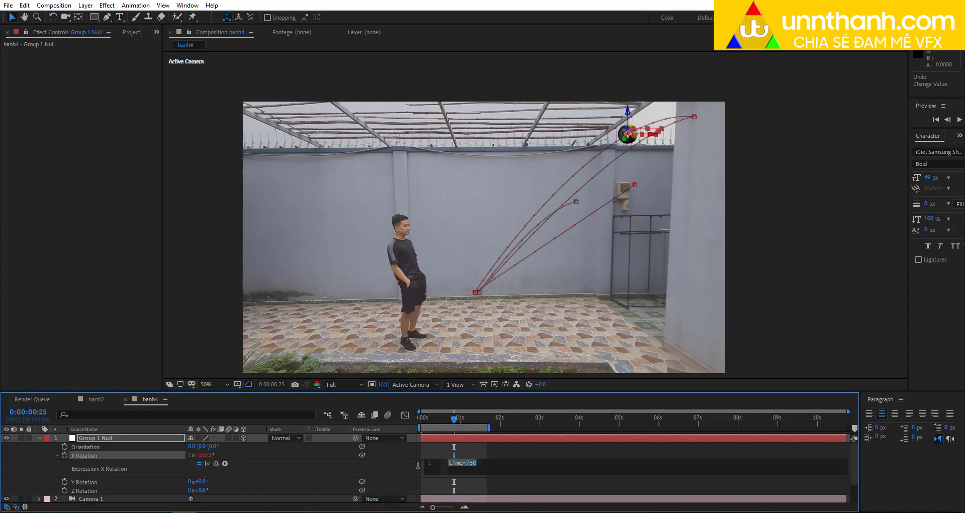
pyautogui.hotkey('ctrl', 'c')
pyautogui.keyDown('alt'); pyautogui.click(65, 481); pyautogui.keyUp('alt')
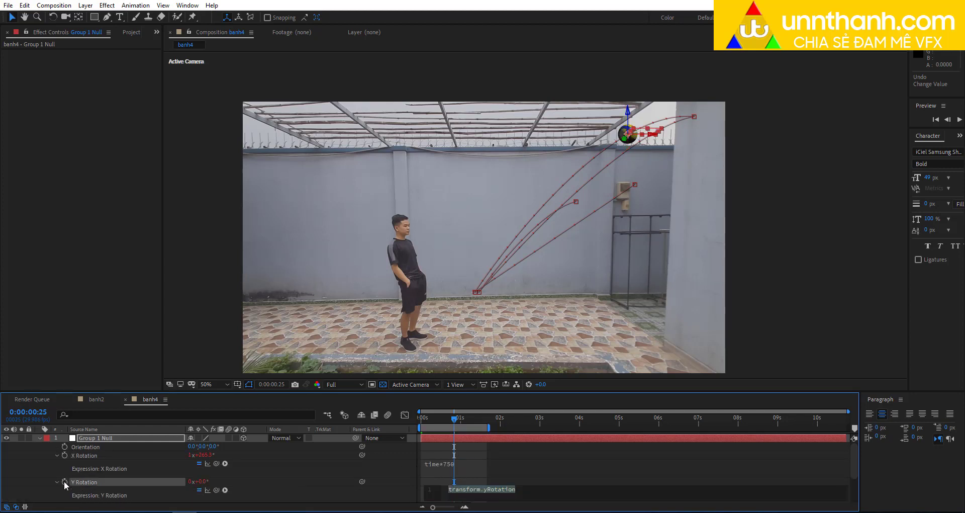
pyautogui.hotkey('ctrl', 'v')
pyautogui.press('KP_Enter')
pyautogui.scroll(-2, 76, 478)
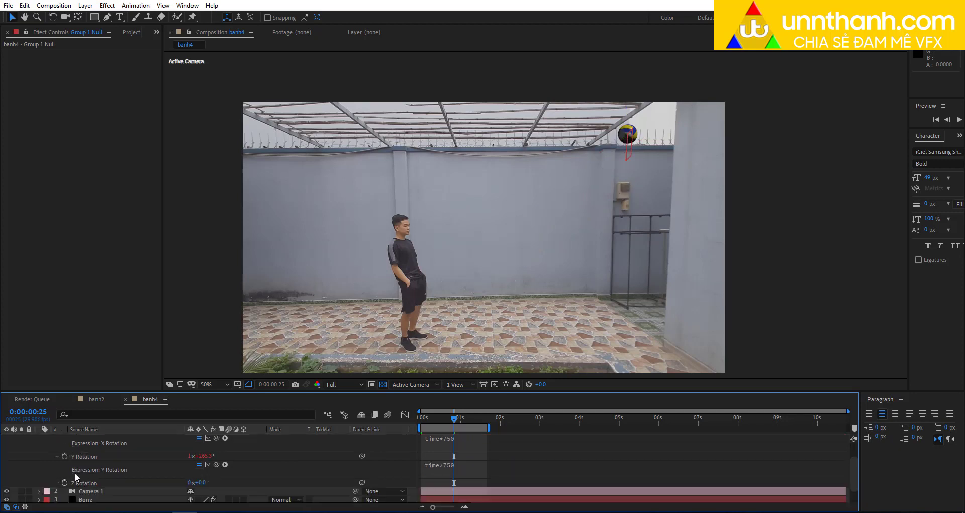
pyautogui.keyDown('alt'); pyautogui.click(64, 483); pyautogui.keyUp('alt')
pyautogui.hotkey('ctrl', 'v')
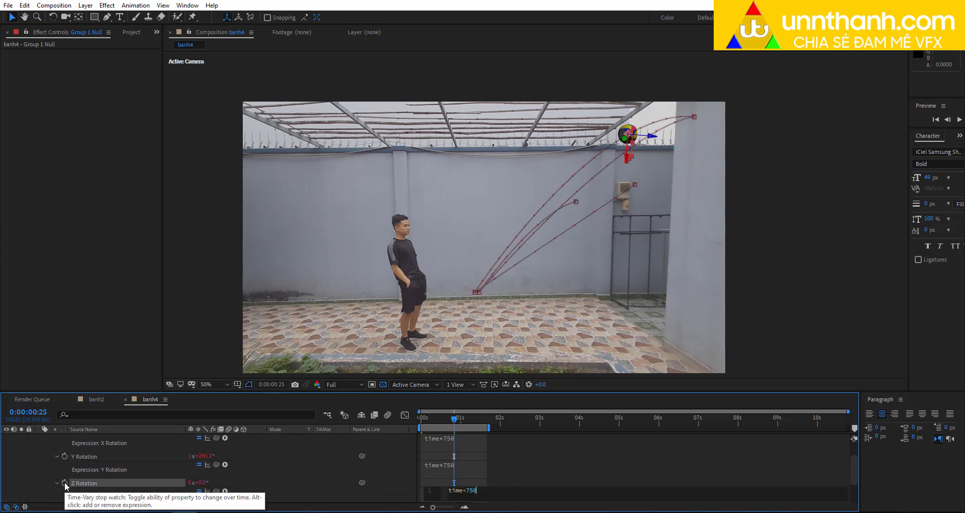
pyautogui.press('KP_Enter')
# - Preview the spinning ball, stop at frame 15, and fold away the null's properties
pyautogui.press('space')
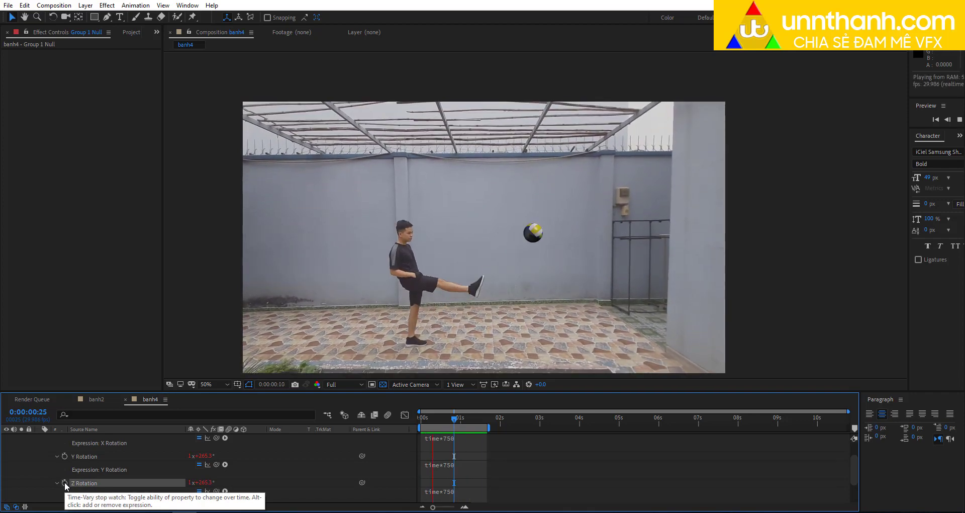
pyautogui.press('space')
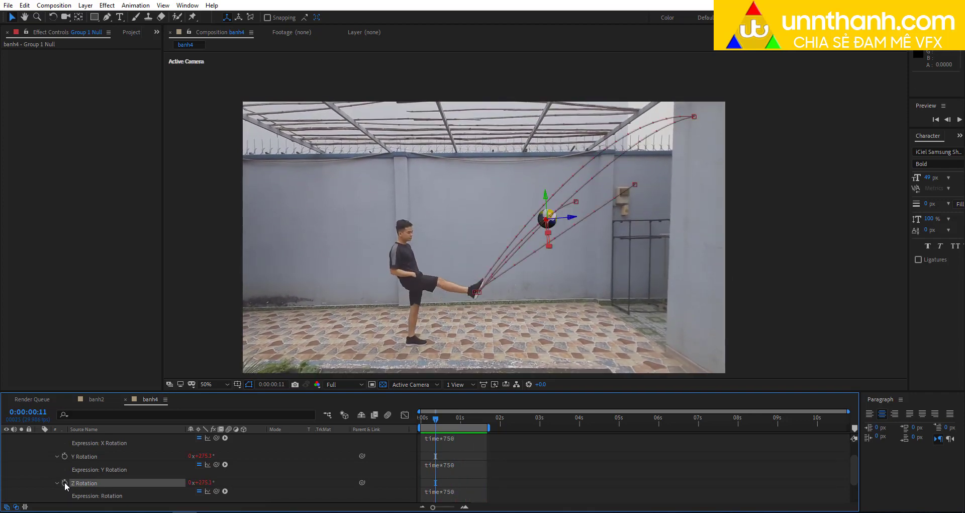
pyautogui.moveTo(433, 424); pyautogui.dragTo(442, 425)
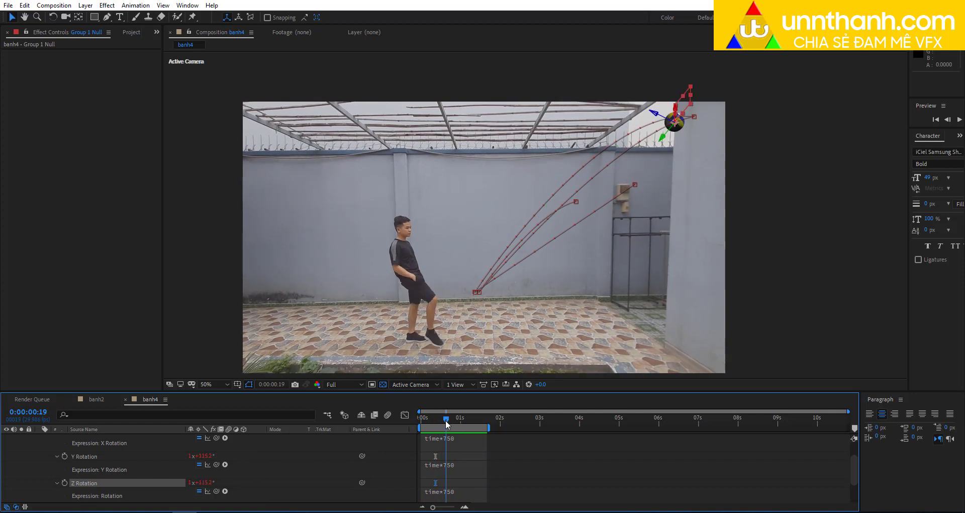
pyautogui.scroll(2, 92, 471)
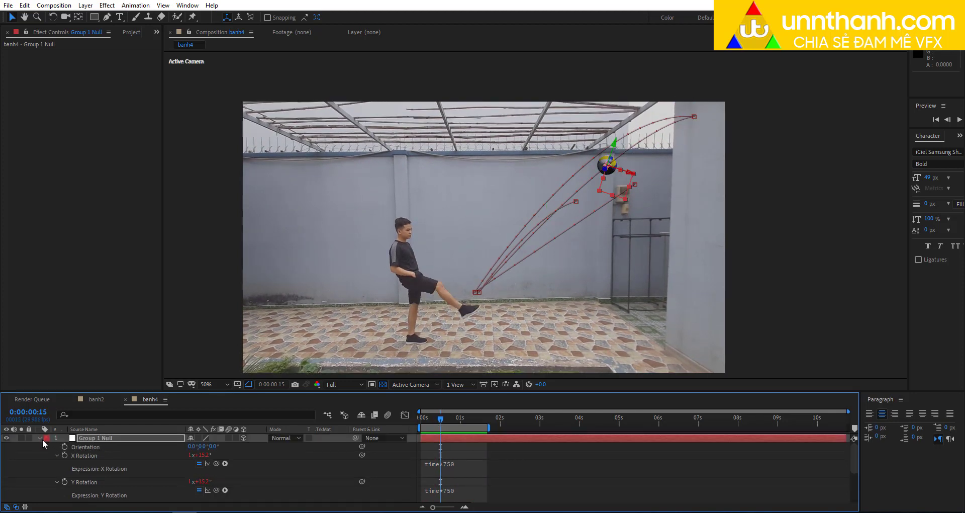
pyautogui.click(41, 438)
pyautogui.click(55, 485)
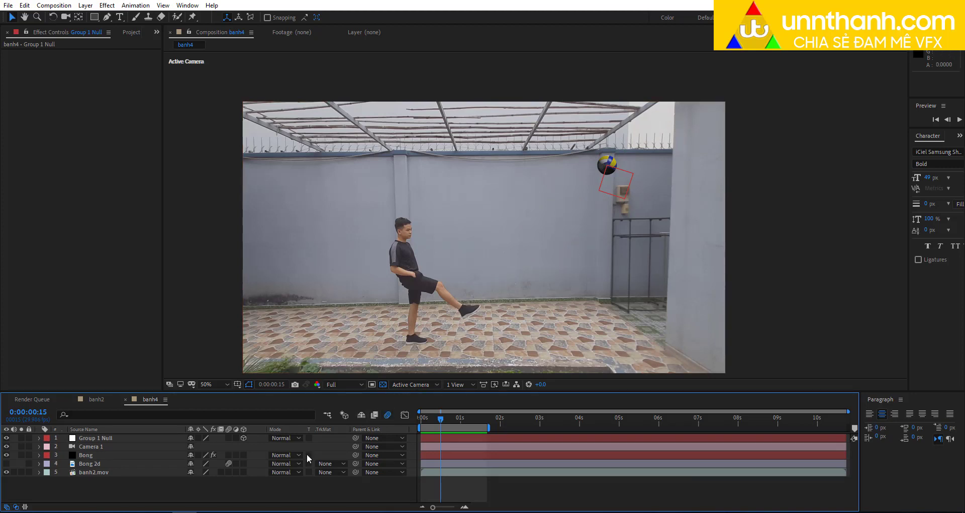
# - Enable motion blur on the Bong layer and check the composition's motion blur settings
pyautogui.click(108, 455)
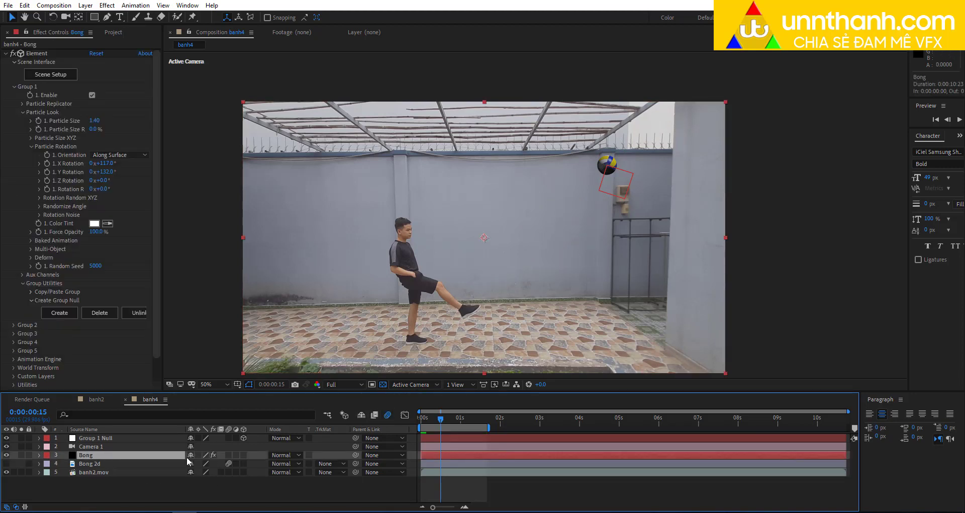
pyautogui.click(229, 455)
pyautogui.press('space')
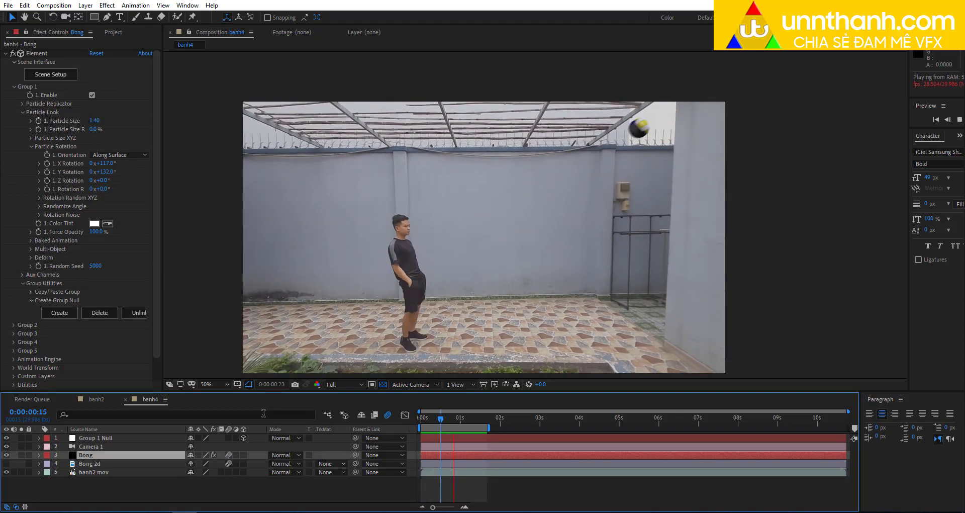
pyautogui.press('space')
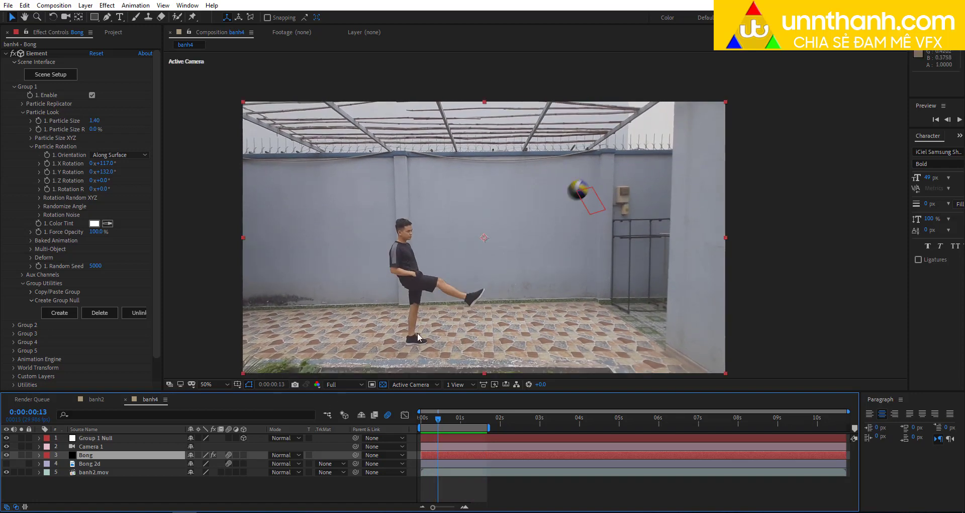
pyautogui.hotkey('ctrl', 'k')
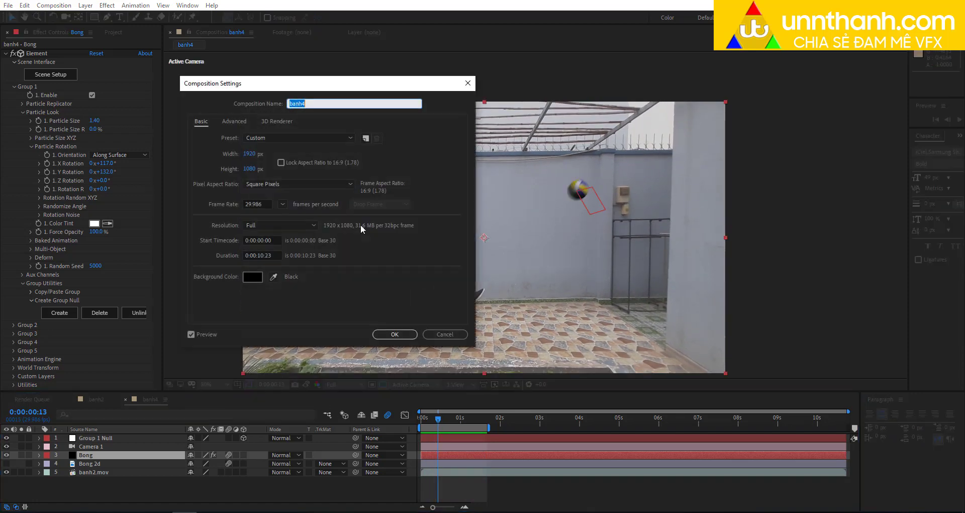
pyautogui.click(236, 122)
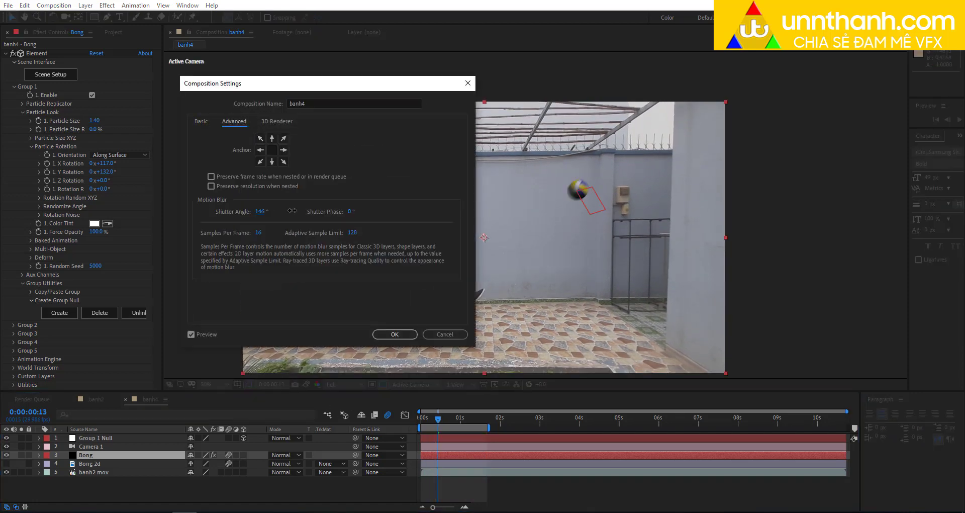
pyautogui.click(395, 334)
# - Raise the Element render settings' Motion Blur Samples to 82, then preview the blurred ball
pyautogui.scroll(2, 591, 214)
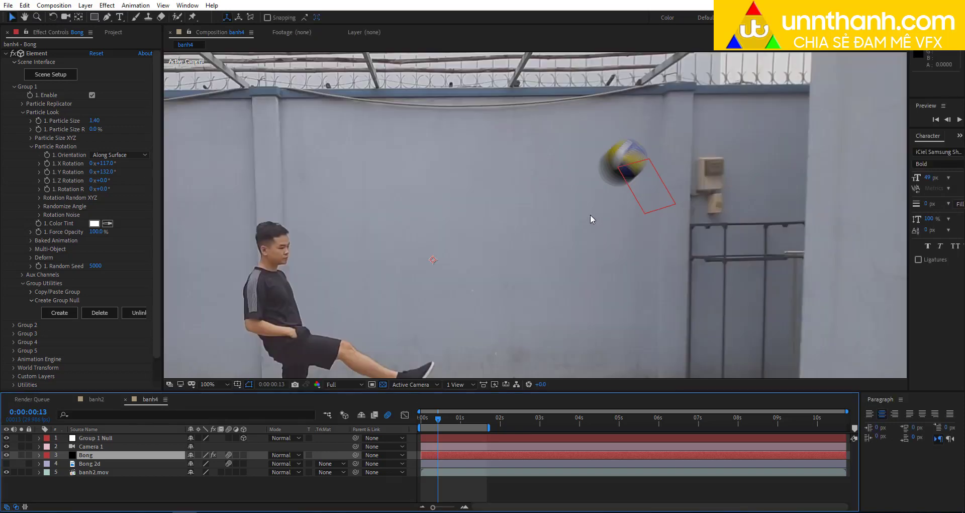
pyautogui.scroll(2, 623, 173)
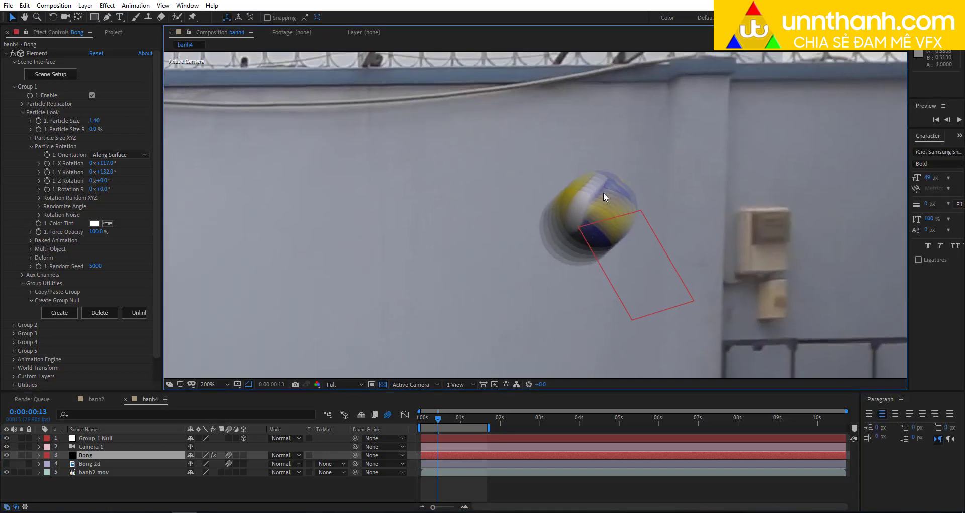
pyautogui.scroll(2, 590, 231)
pyautogui.hscroll(1, 590, 231)
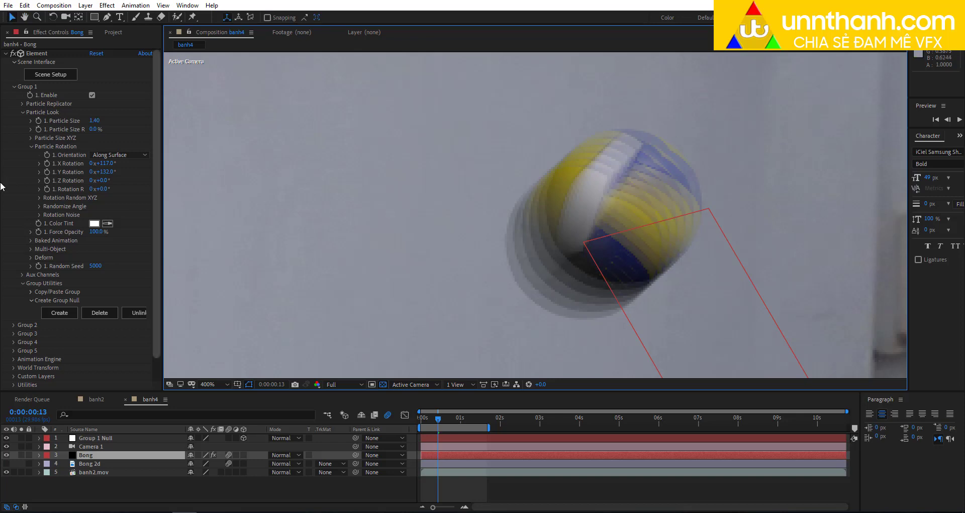
pyautogui.scroll(-1, 21, 224)
pyautogui.click(13, 368)
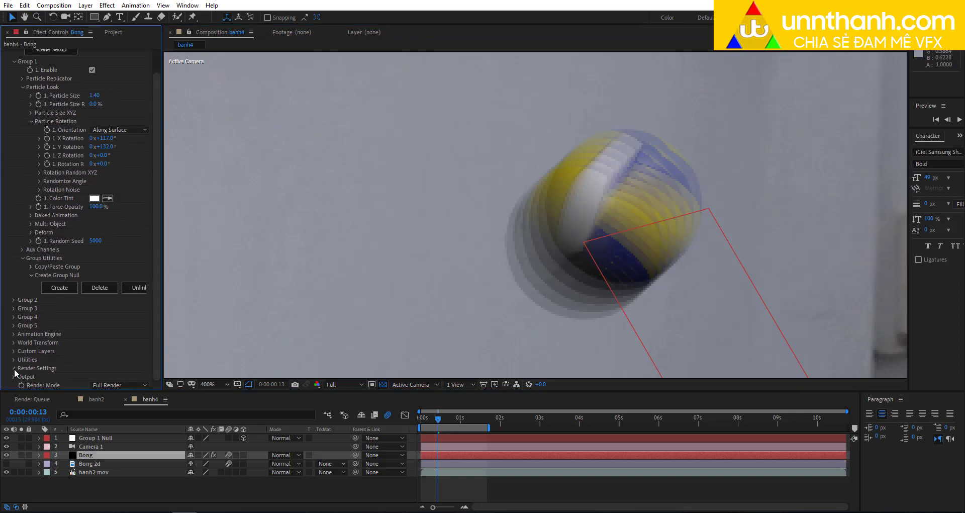
pyautogui.scroll(-2, 75, 289)
pyautogui.scroll(-2, 25, 321)
pyautogui.click(22, 325)
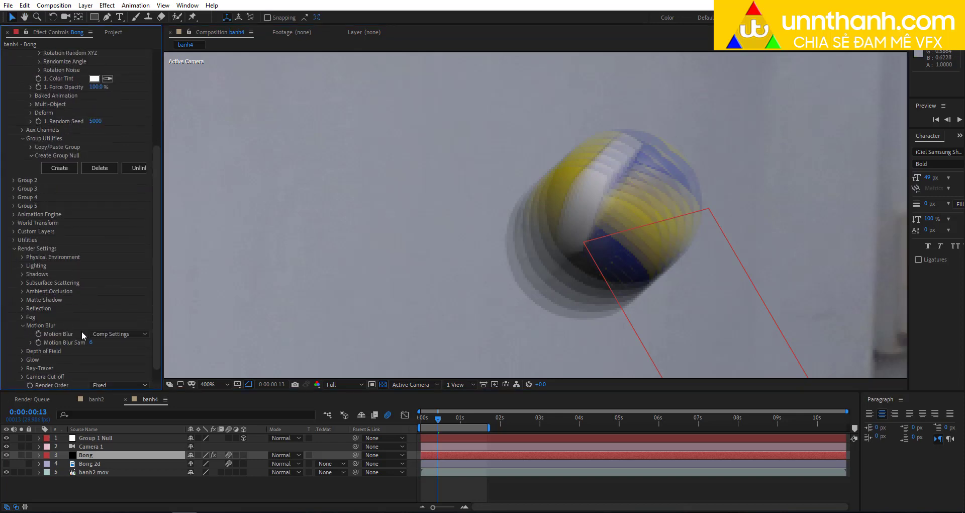
pyautogui.moveTo(91, 344); pyautogui.dragTo(126, 344)
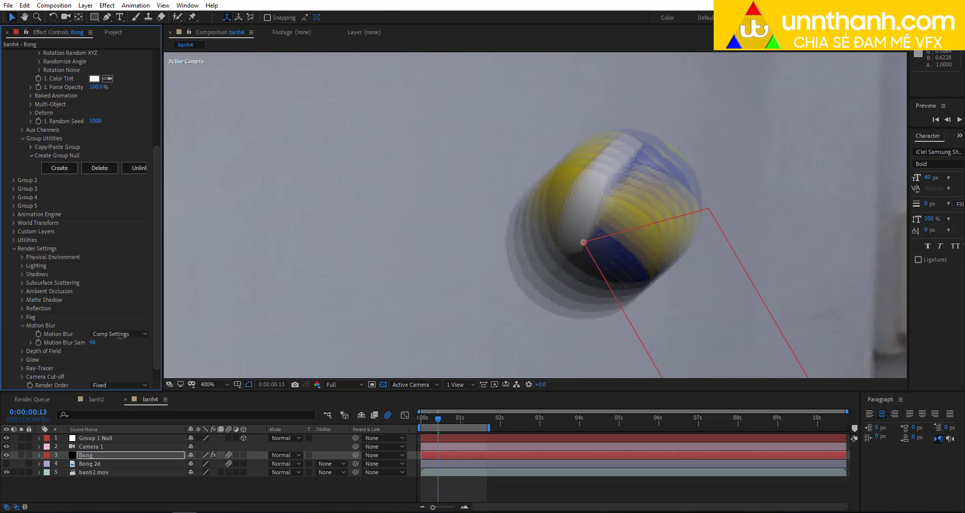
pyautogui.press('/')
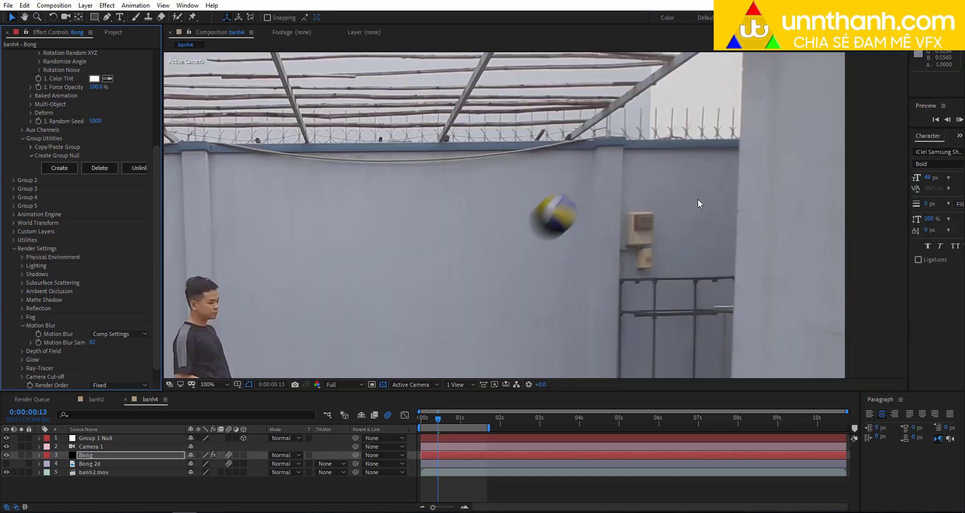
pyautogui.press('space')
pyautogui.hotkey('shift', '/')
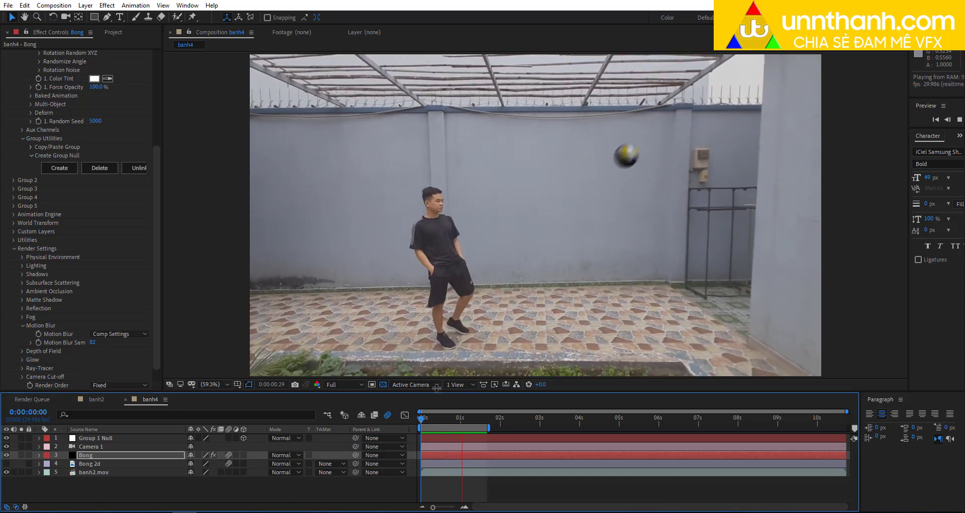
# - Stop the RAM preview of the motion-blurred ball in banh4
pyautogui.scroll(-1, 647, 250)
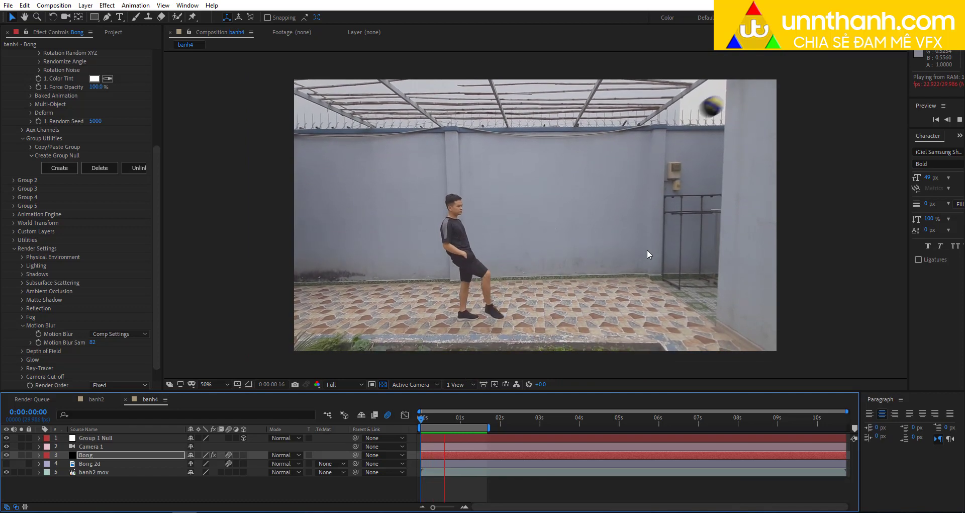
pyautogui.press('space')
# - Preview the banh2 composition from its first frame
pyautogui.click(96, 400)
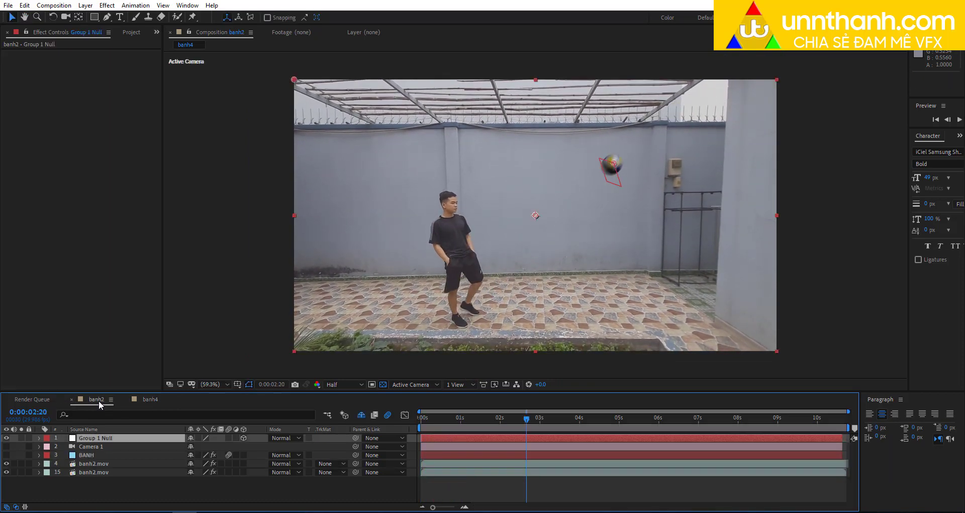
pyautogui.moveTo(465, 427); pyautogui.dragTo(252, 454)
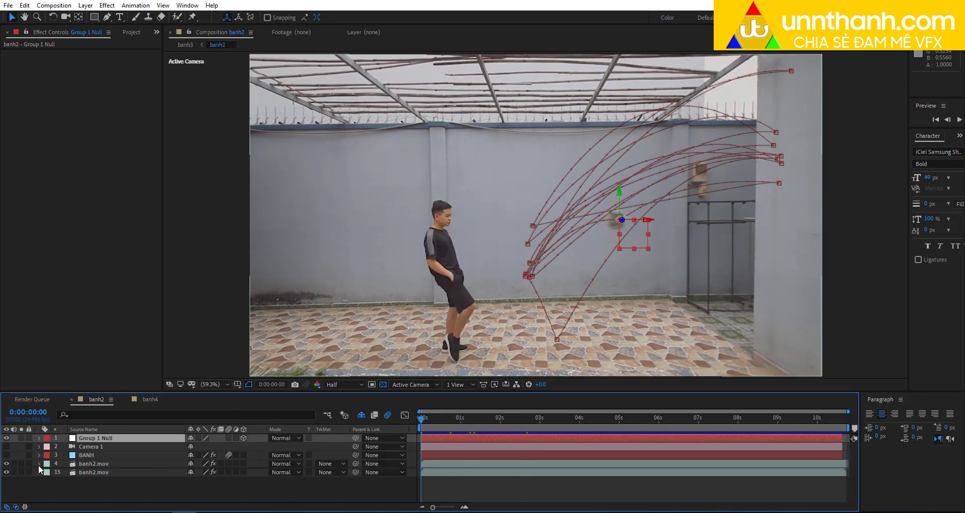
pyautogui.press('space')
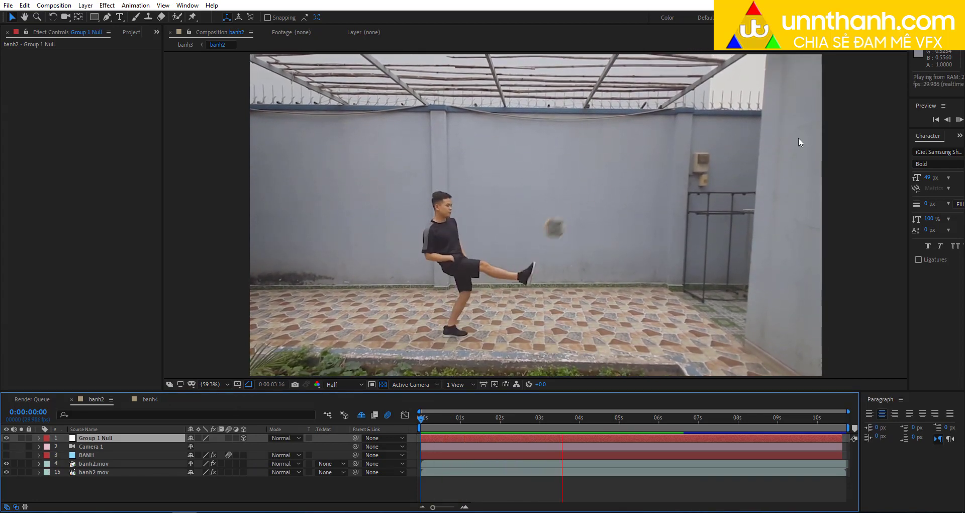
pyautogui.press('space')
# - Back in banh4, go to 0:00:00:19 with the ball near the right wall and start a new solid
pyautogui.click(150, 399)
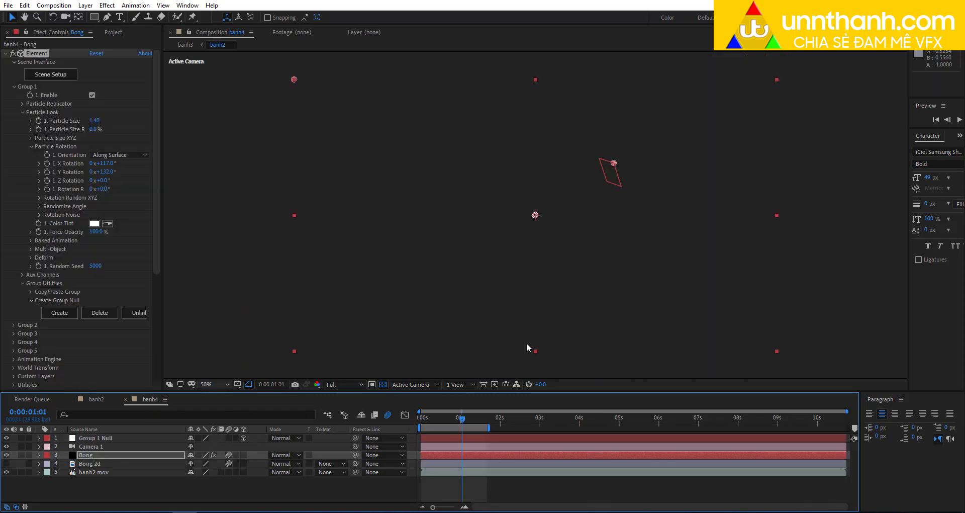
pyautogui.press('space')
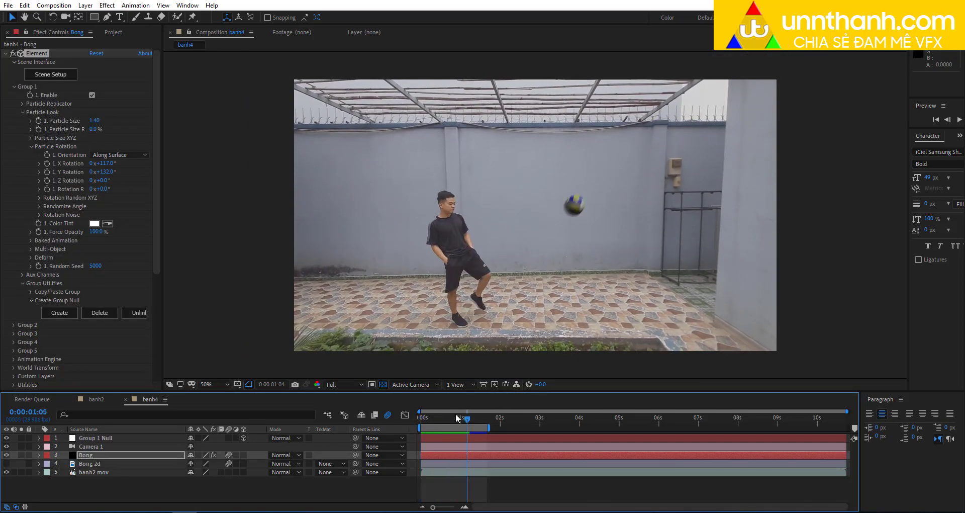
pyautogui.moveTo(453, 417); pyautogui.dragTo(447, 422)
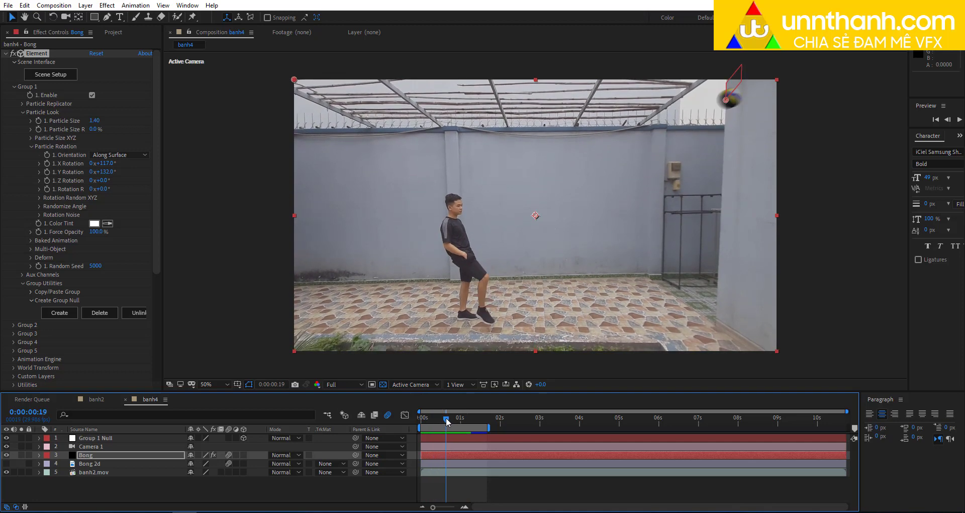
pyautogui.scroll(2, 683, 183)
pyautogui.moveTo(572, 233); pyautogui.dragTo(474, 309)
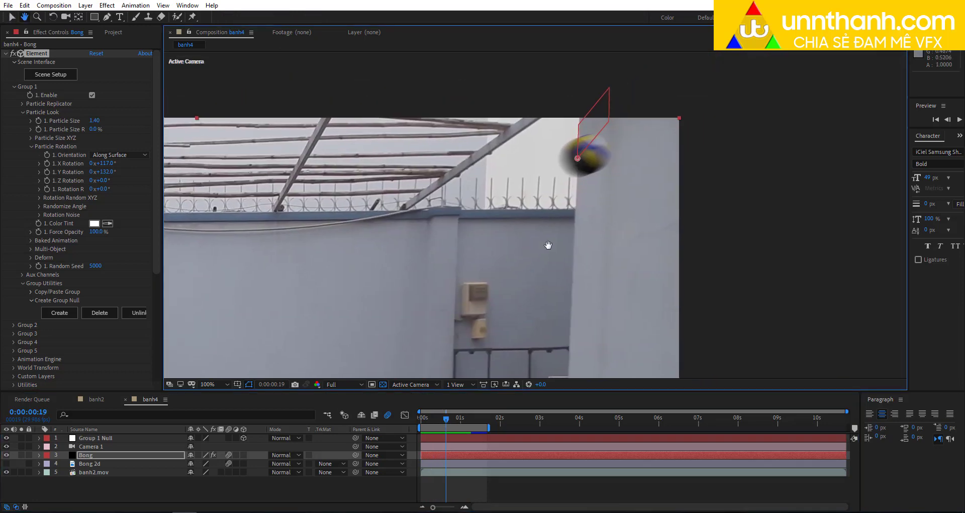
pyautogui.click(111, 485)
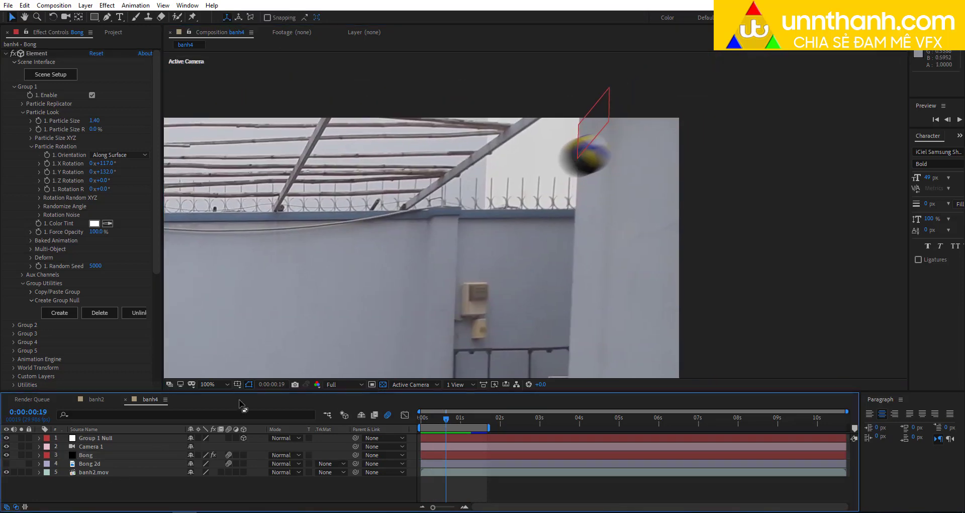
pyautogui.hotkey('ctrl', 'y')
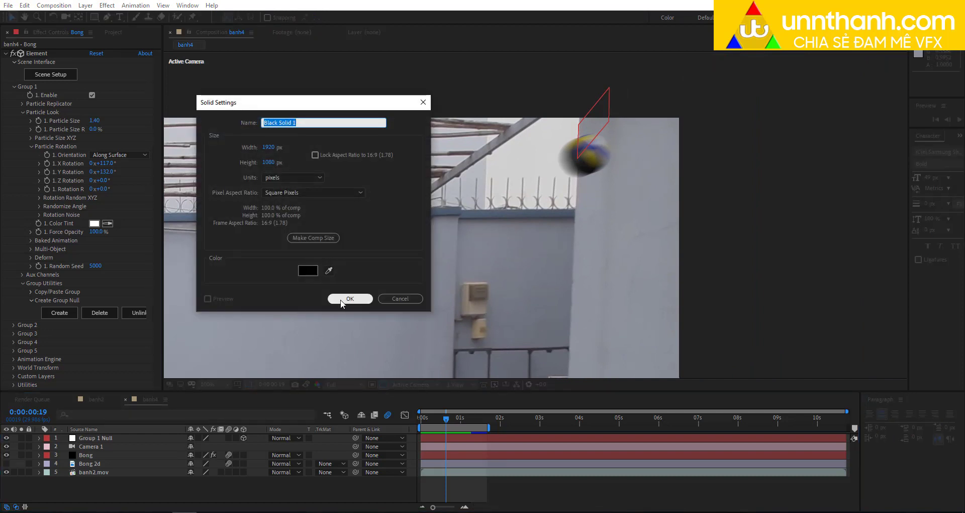
# - Place Black Solid 1 below Bong and mask it into a shadow shape beside the ball
pyautogui.click(350, 298)
pyautogui.moveTo(100, 438); pyautogui.dragTo(100, 471)
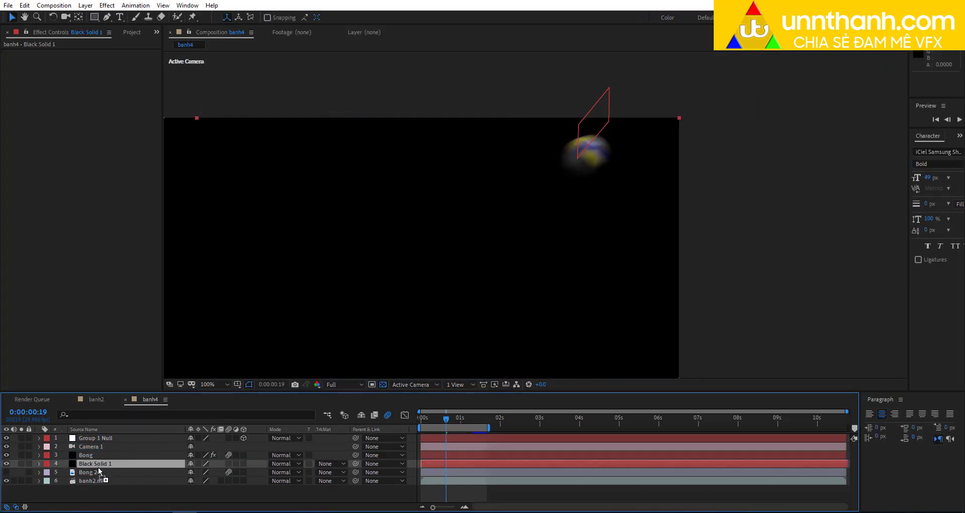
pyautogui.click(6, 463)
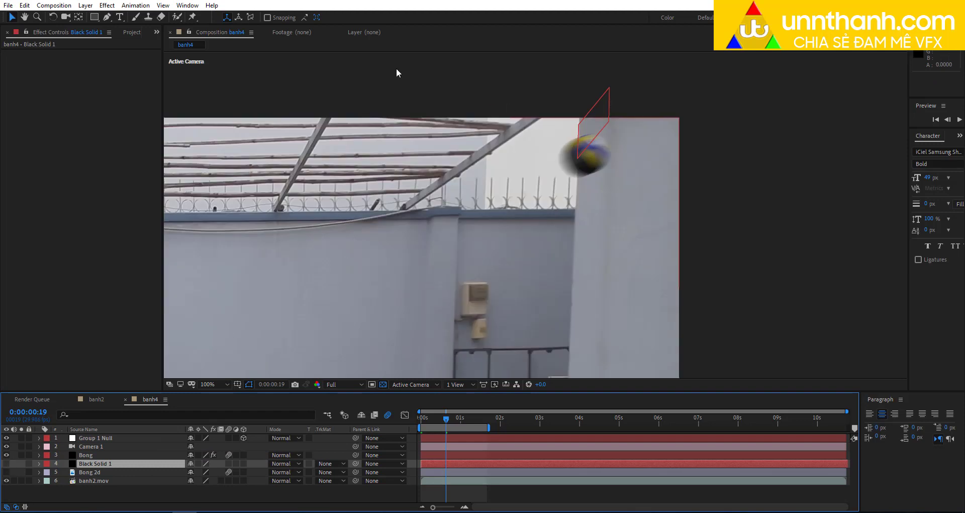
pyautogui.click(107, 17)
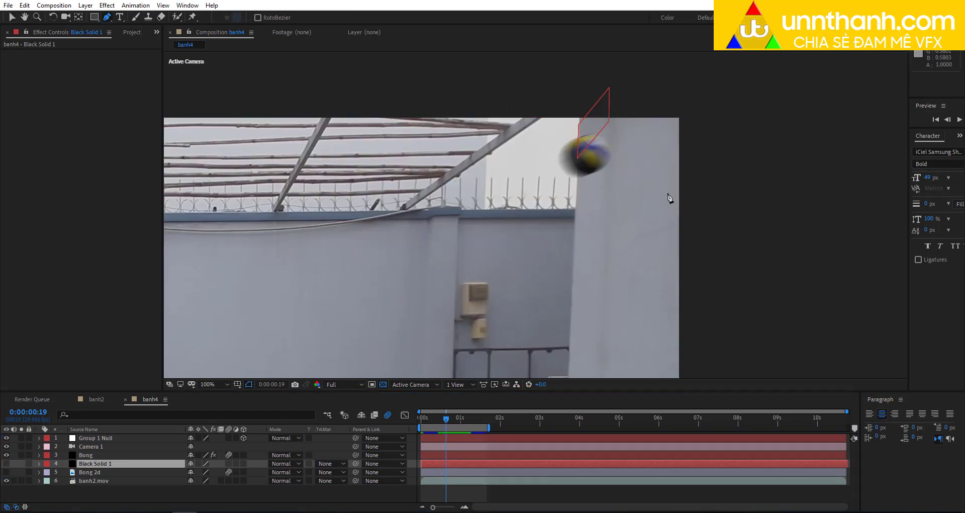
pyautogui.click(609, 136)
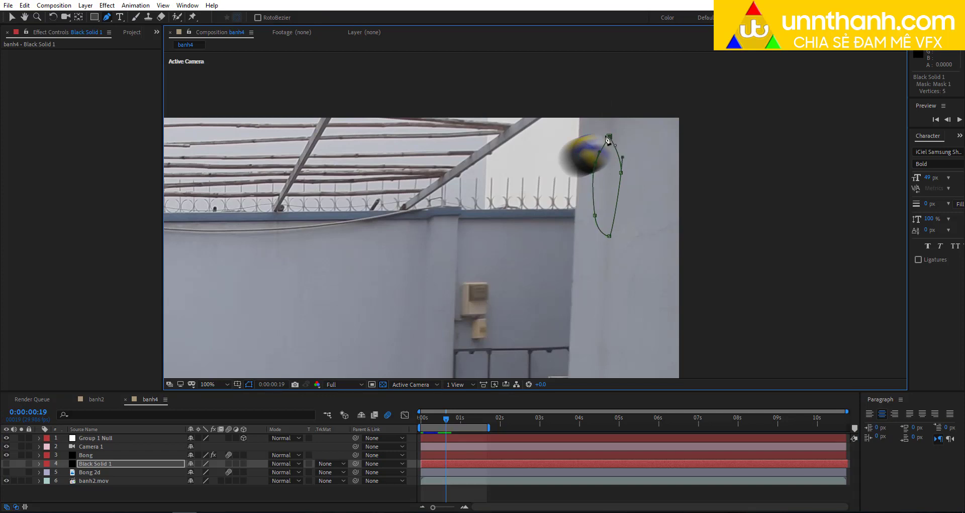
pyautogui.click(7, 463)
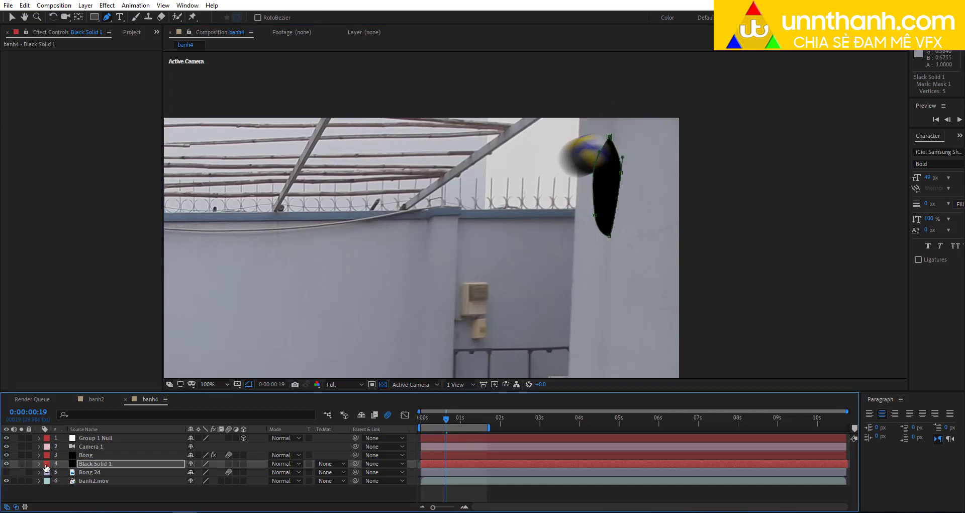
# - Feather the shadow mask by 40 pixels and lower Black Solid 1's opacity to 40%
pyautogui.press('f')
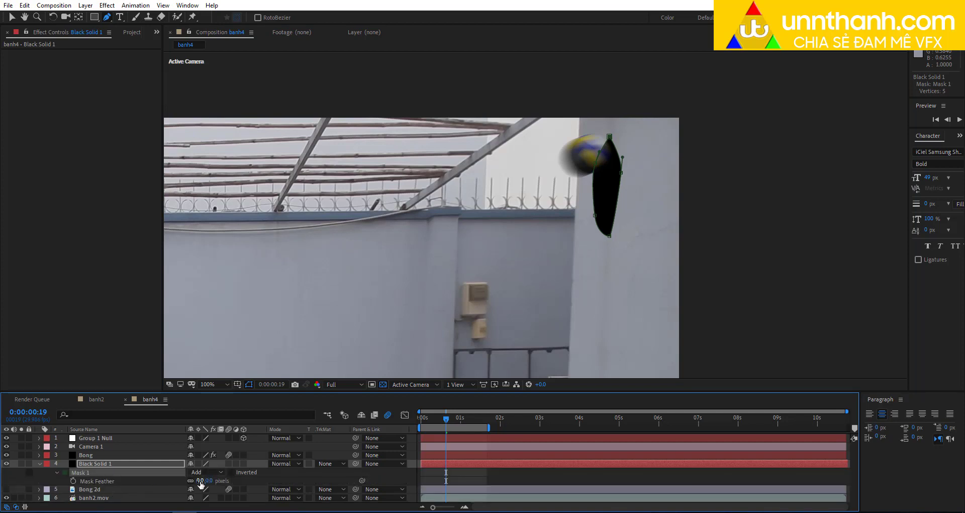
pyautogui.moveTo(201, 481); pyautogui.dragTo(218, 480)
pyautogui.click(132, 462)
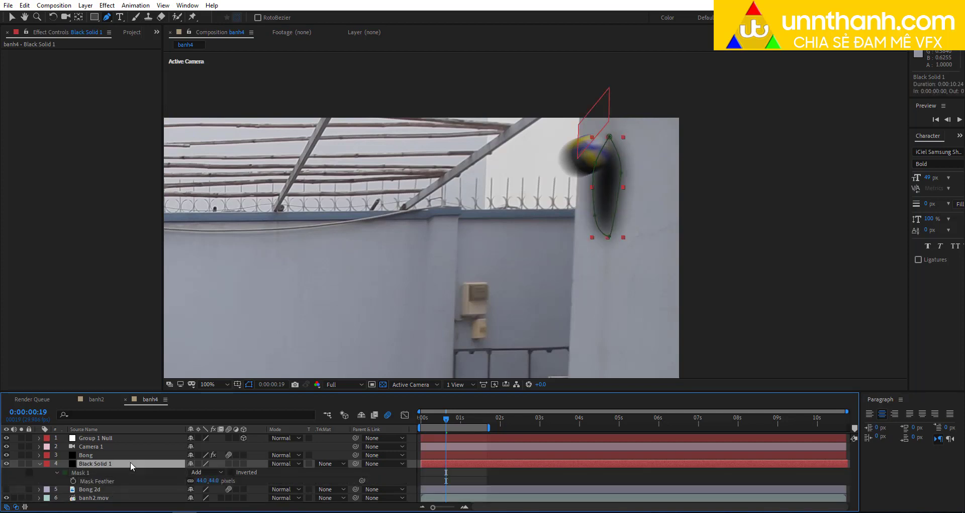
pyautogui.press('t')
pyautogui.moveTo(190, 471); pyautogui.dragTo(167, 476)
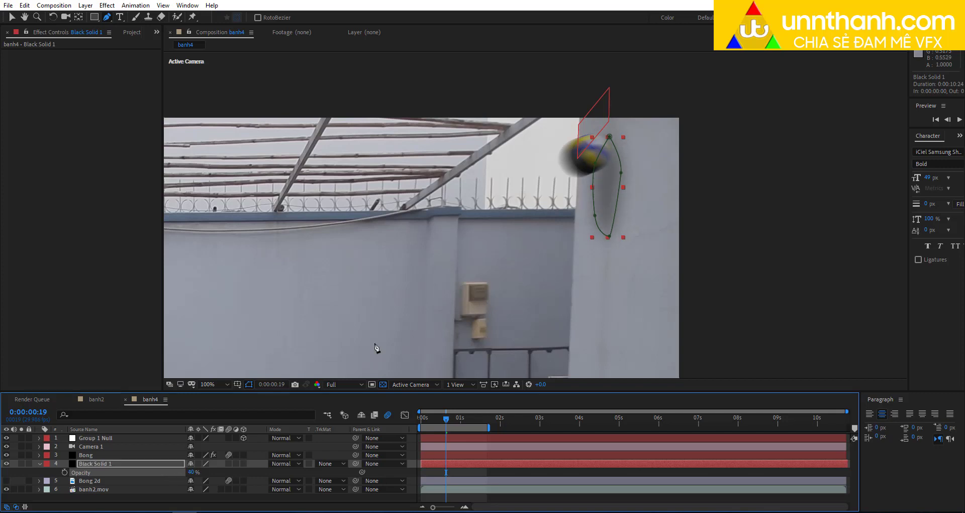
pyautogui.click(249, 384)
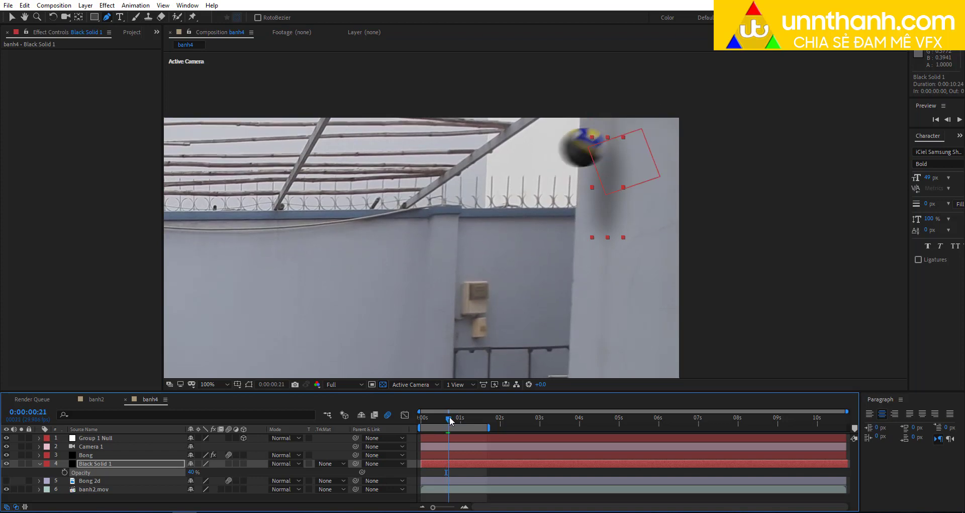
# - At 0:00:00:20, move the shadow mask up and right under the ball
pyautogui.click(448, 418)
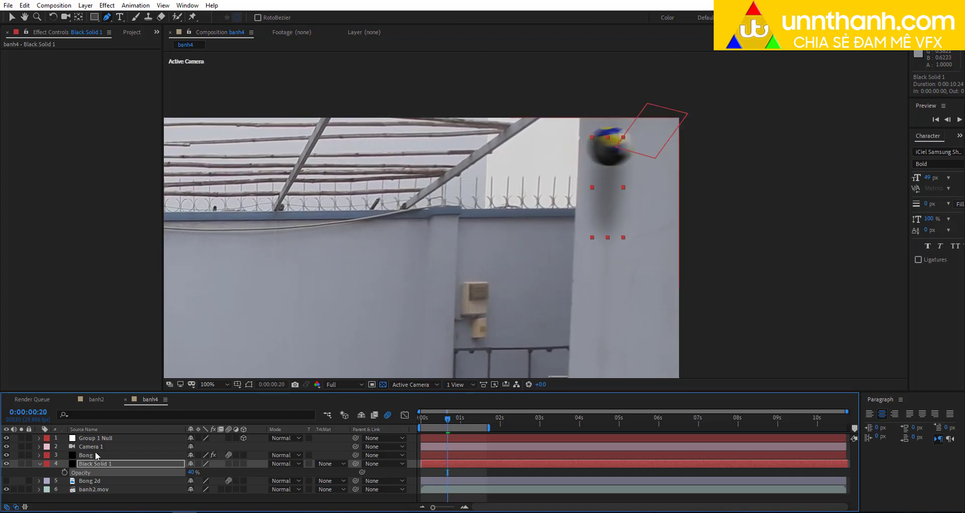
pyautogui.click(249, 384)
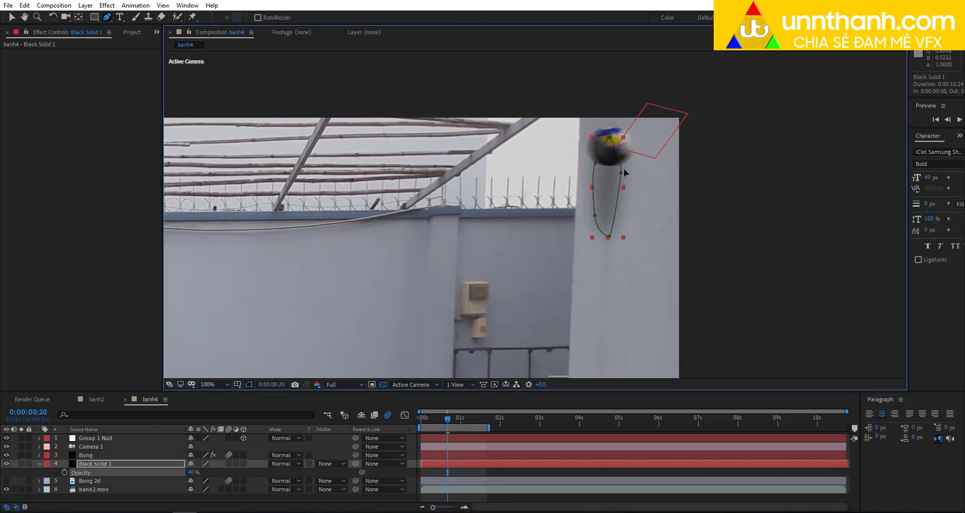
pyautogui.press('v')
pyautogui.doubleClick(624, 172)
pyautogui.moveTo(625, 173); pyautogui.dragTo(634, 162)
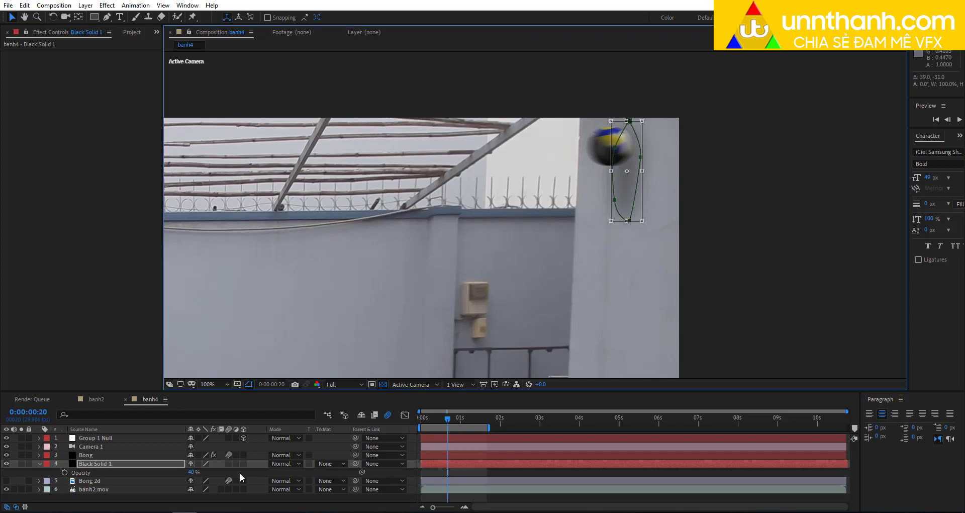
# - Keyframe the shadow's opacity to fade to 0% at 0:00:00:24, then preview from frame 17
pyautogui.click(65, 473)
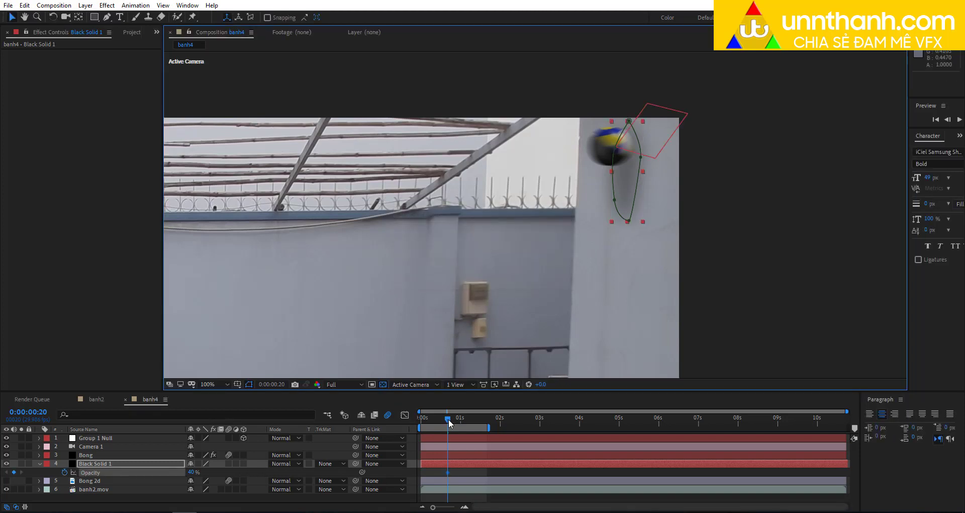
pyautogui.moveTo(449, 423); pyautogui.dragTo(455, 422)
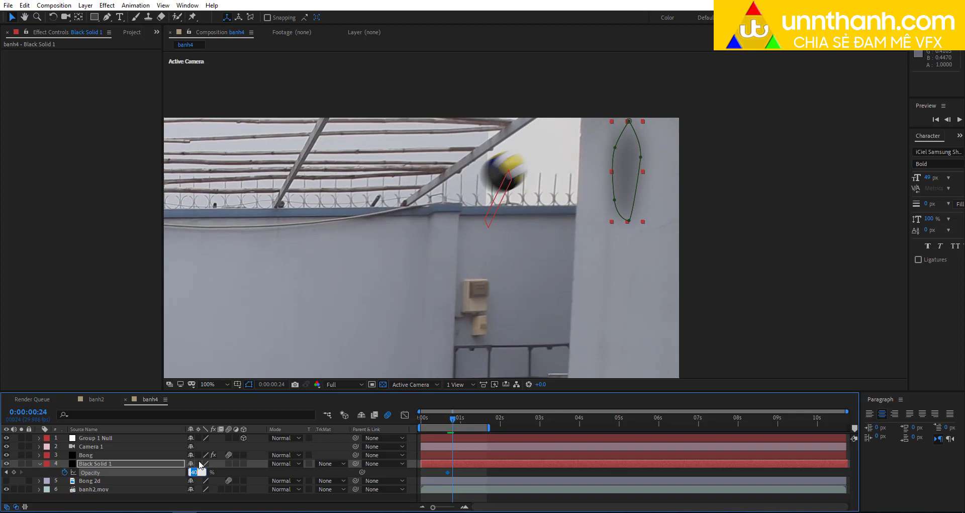
pyautogui.write('0')
pyautogui.press('Return')
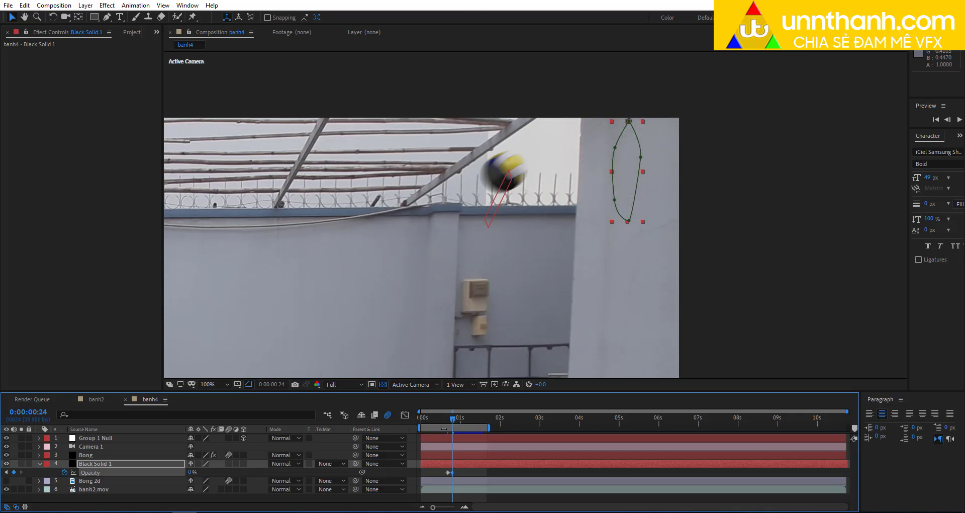
pyautogui.moveTo(449, 425); pyautogui.dragTo(444, 425)
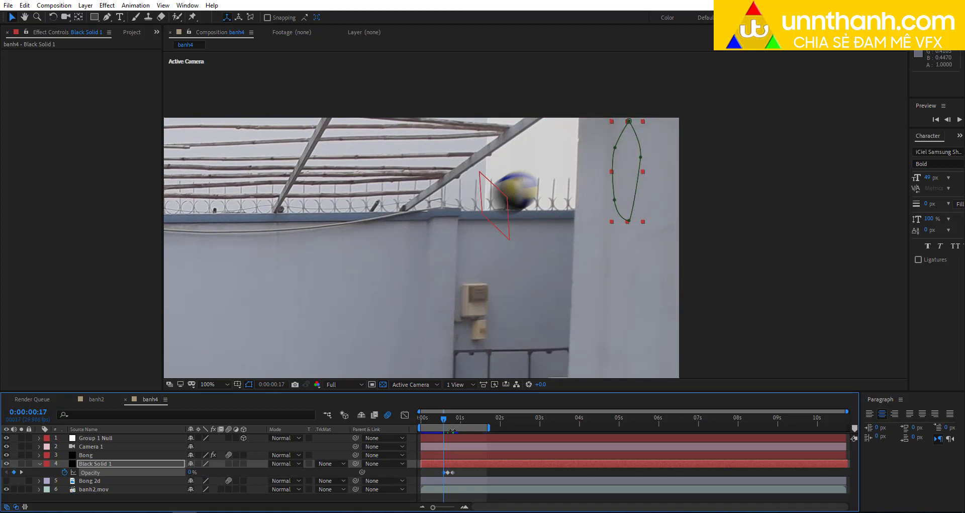
pyautogui.press('space')
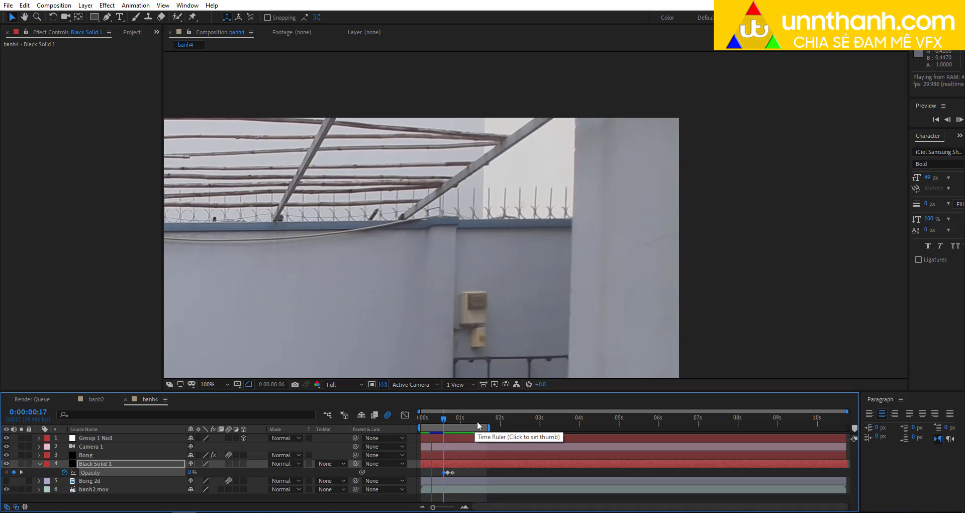
# - Shorten the preview range to about one second and replay it to check the shadow
pyautogui.moveTo(488, 427); pyautogui.dragTo(459, 426)
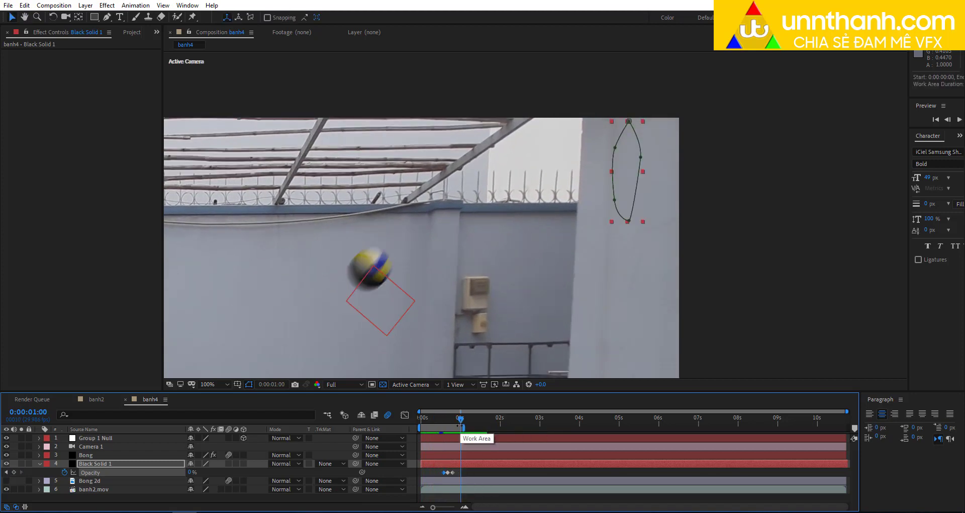
pyautogui.press('space')
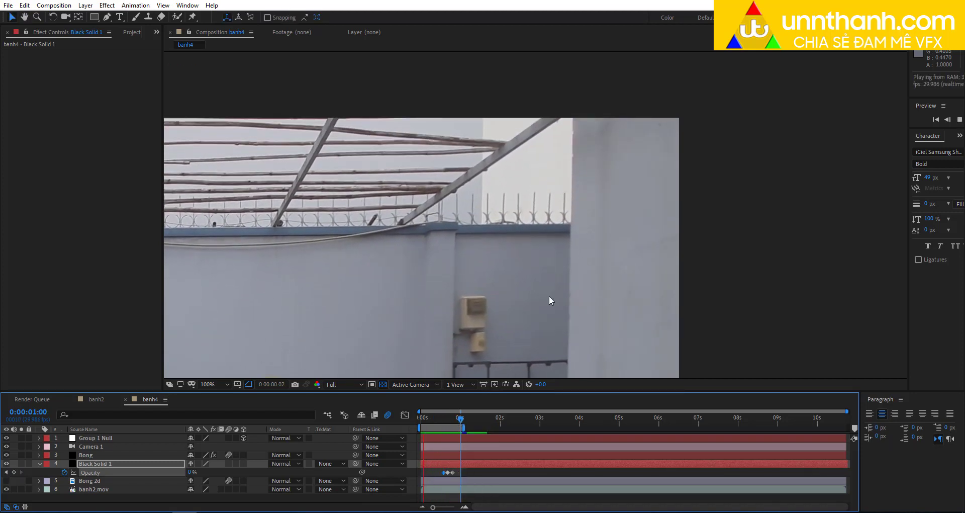
pyautogui.scroll(-2, 559, 281)
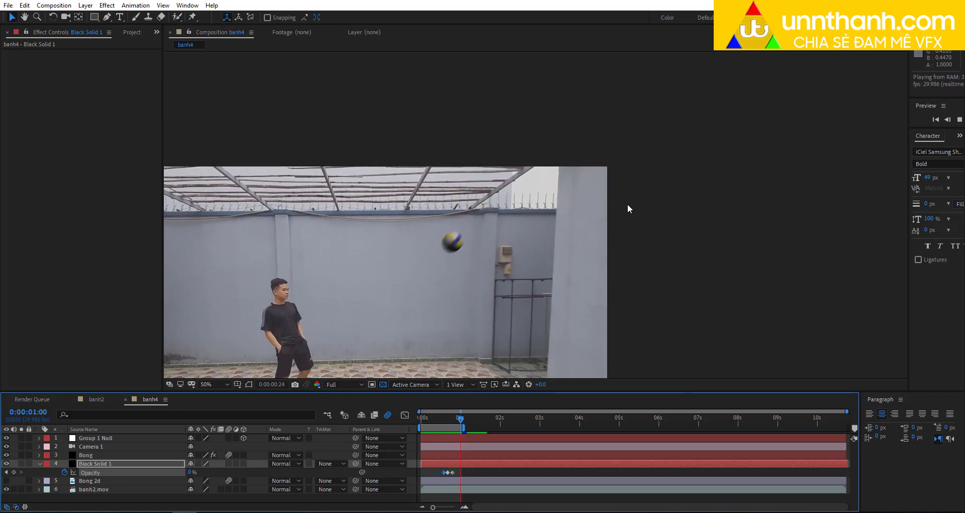
pyautogui.scroll(1, 626, 208)
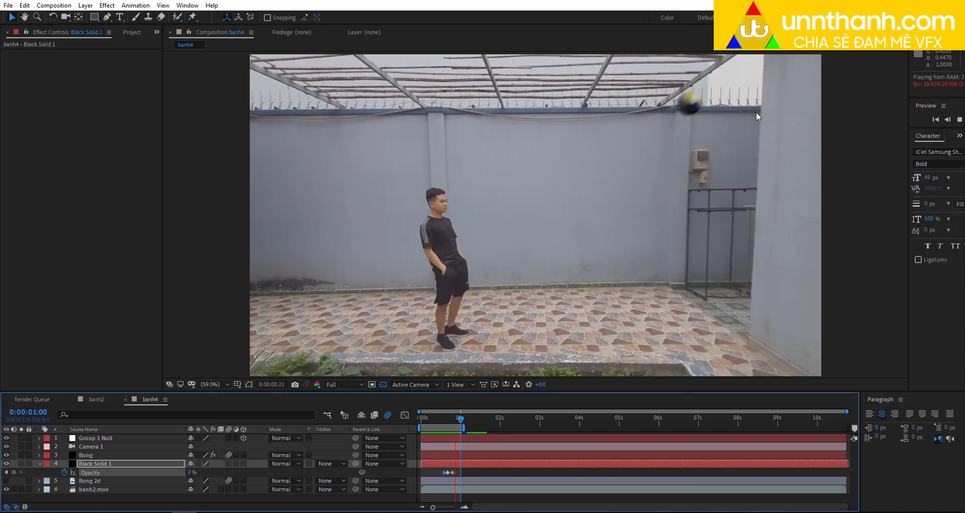
pyautogui.press('space')
pyautogui.moveTo(745, 123); pyautogui.dragTo(610, 181)
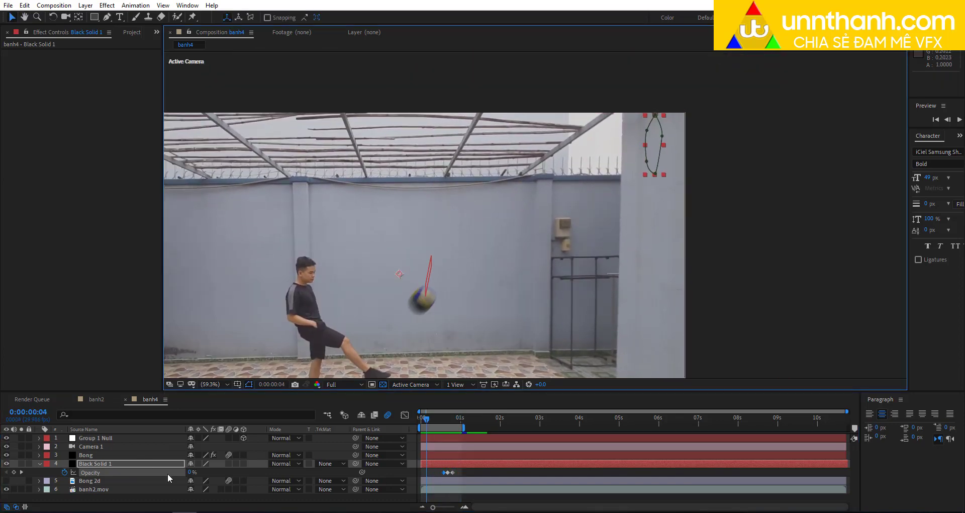
# - Set a 10% opacity keyframe at 0:00:00:20 and play back to check the shadow
pyautogui.click(448, 419)
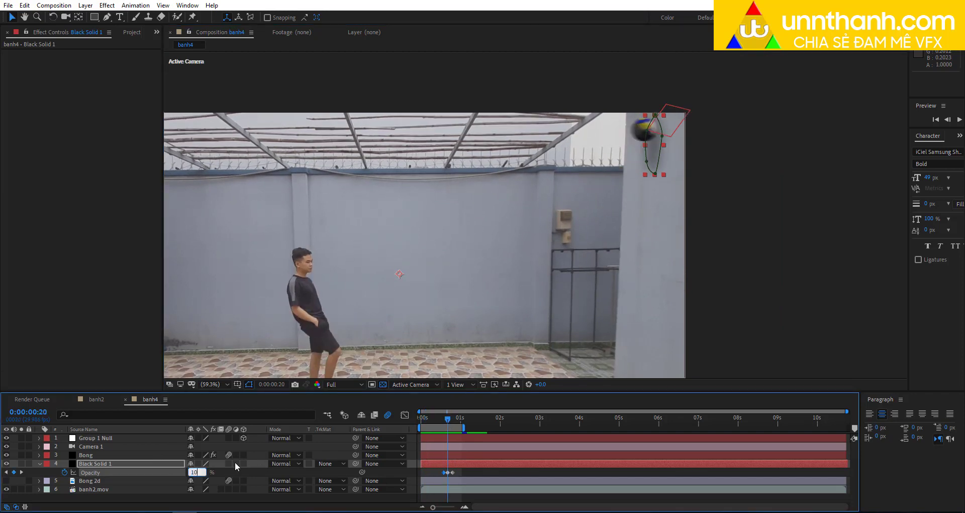
pyautogui.press('Return')
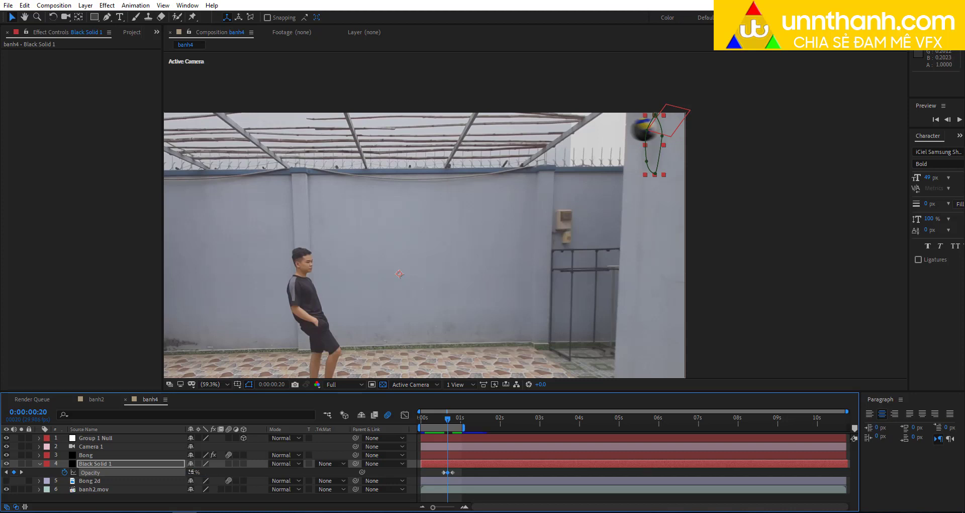
pyautogui.press('space')
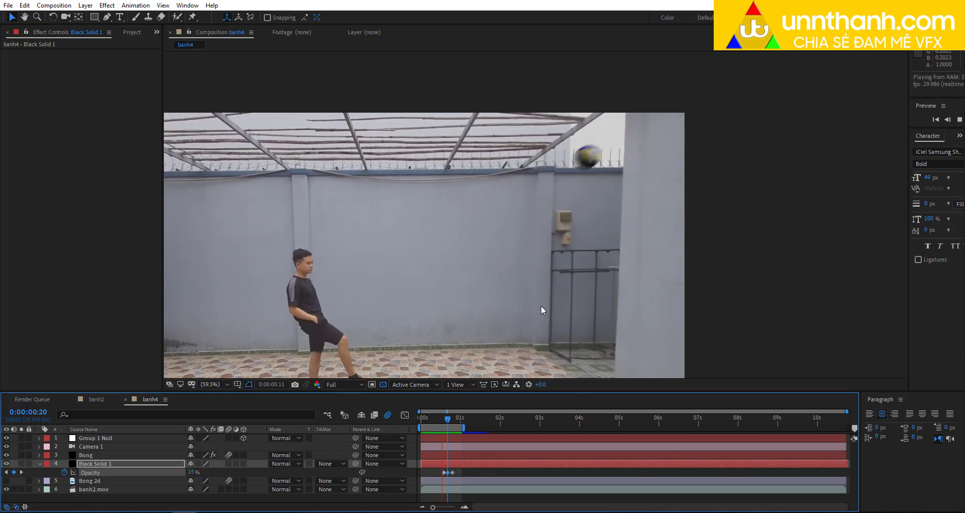
pyautogui.press('space')
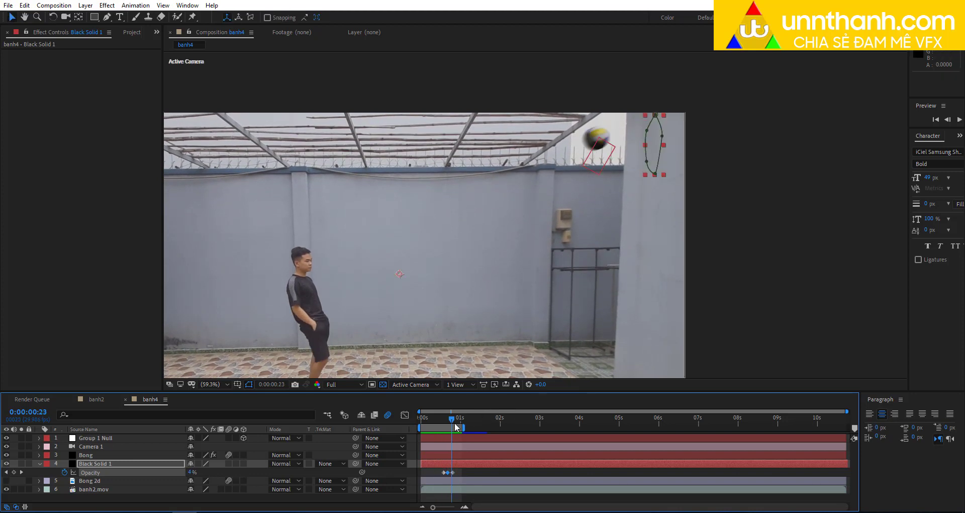
pyautogui.moveTo(456, 426)
pyautogui.mouseDown()
pyautogui.moveTo(498, 419)
pyautogui.moveTo(445, 423)
pyautogui.mouseUp()
pyautogui.click(459, 467)
# - Trim the shadow layer to 0:00:00:17–0:00:00:24 and duplicate it
pyautogui.hotkey('alt', '[')
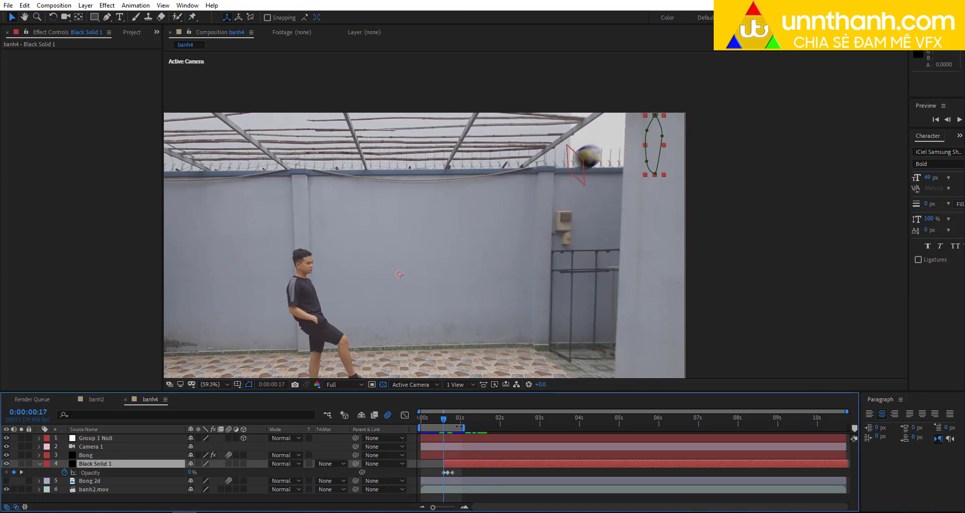
pyautogui.click(459, 422)
pyautogui.moveTo(459, 421); pyautogui.dragTo(455, 423)
pyautogui.hotkey('alt', ']')
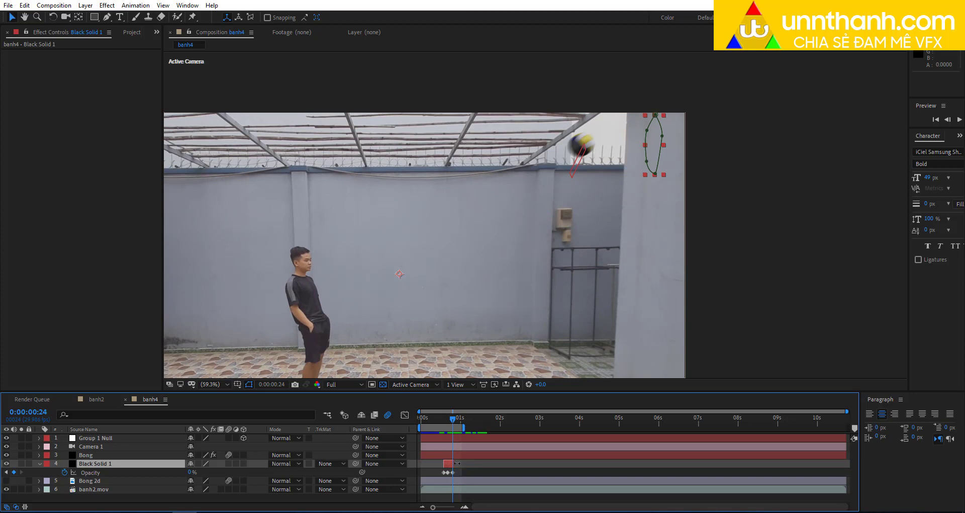
pyautogui.hotkey('ctrl', 'd')
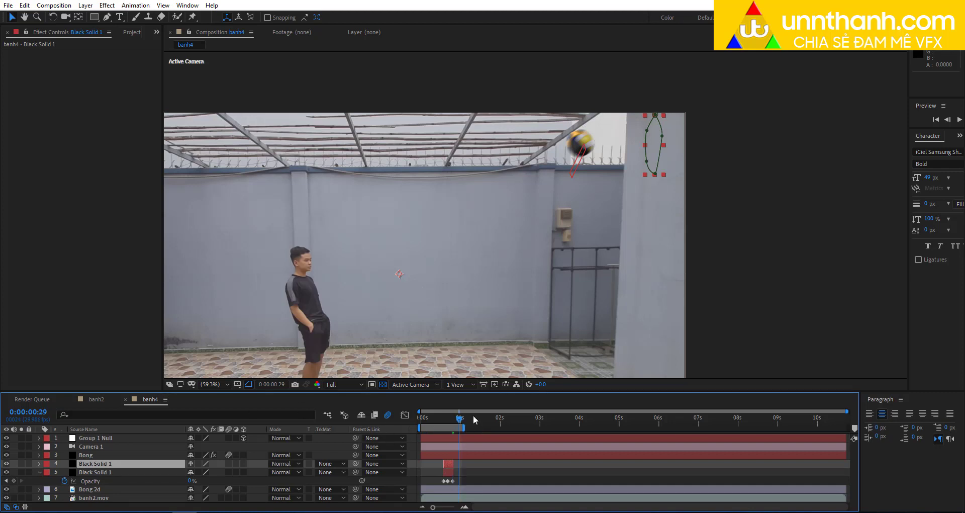
# - Start the duplicate shadow at 0:00:02:07, the ball's second wall contact, lower on the wall
pyautogui.moveTo(475, 420); pyautogui.dragTo(523, 414)
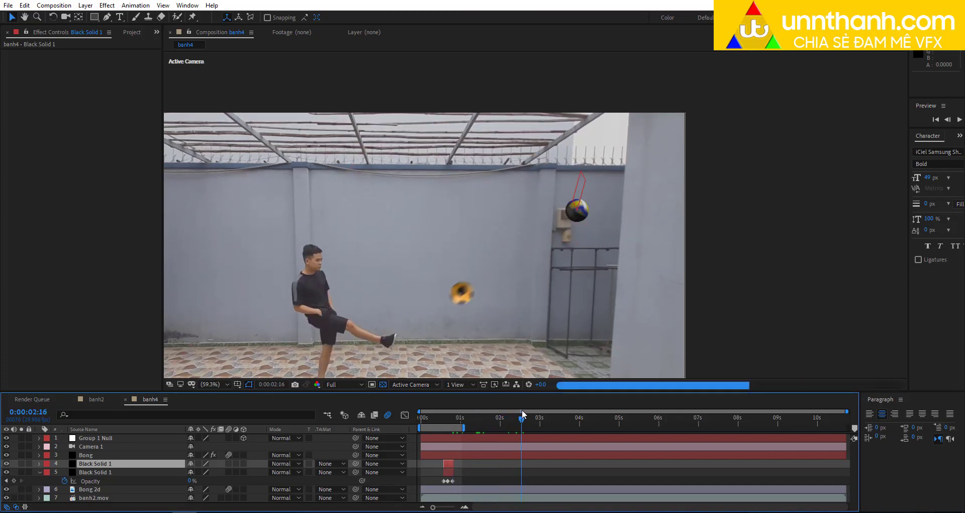
pyautogui.moveTo(449, 464); pyautogui.dragTo(516, 461)
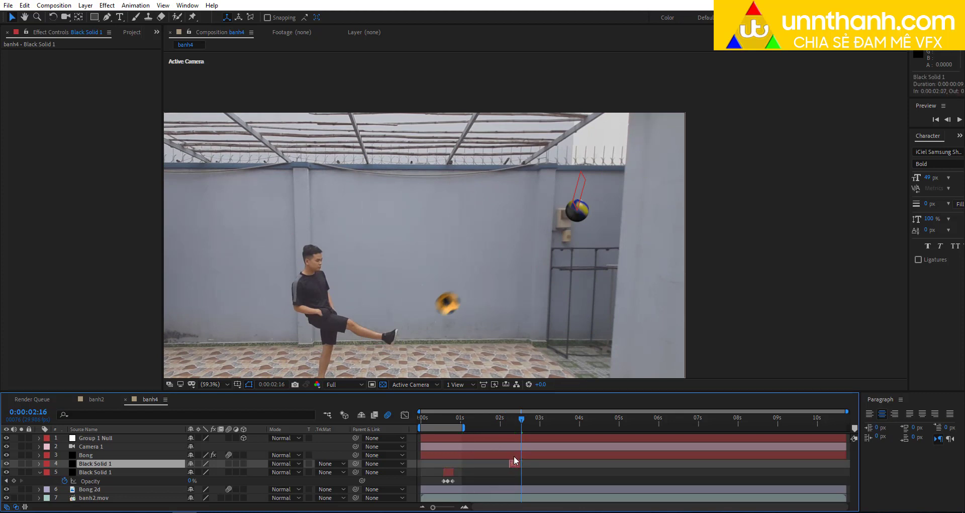
pyautogui.moveTo(656, 153); pyautogui.dragTo(633, 212)
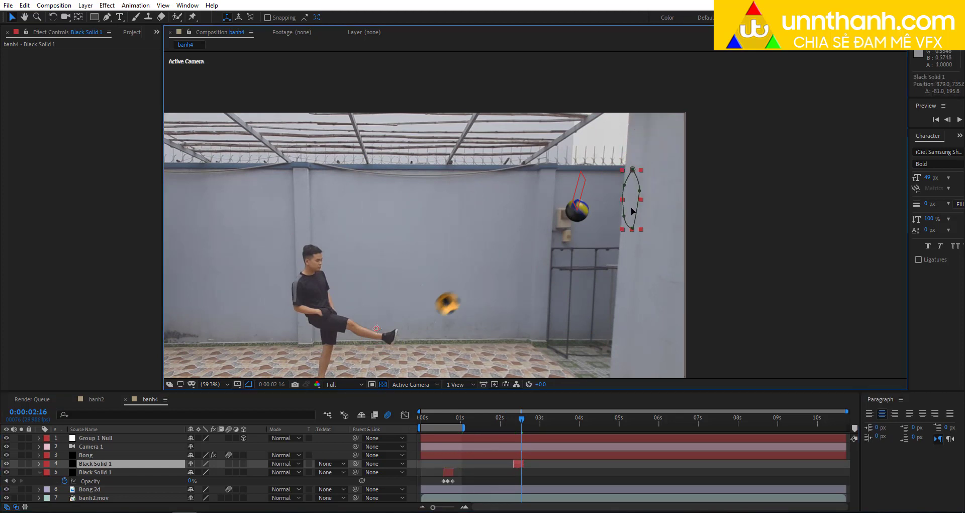
# - Hide Bong 2d, preview both shadows from the start, and switch to banh2
pyautogui.press('Home')
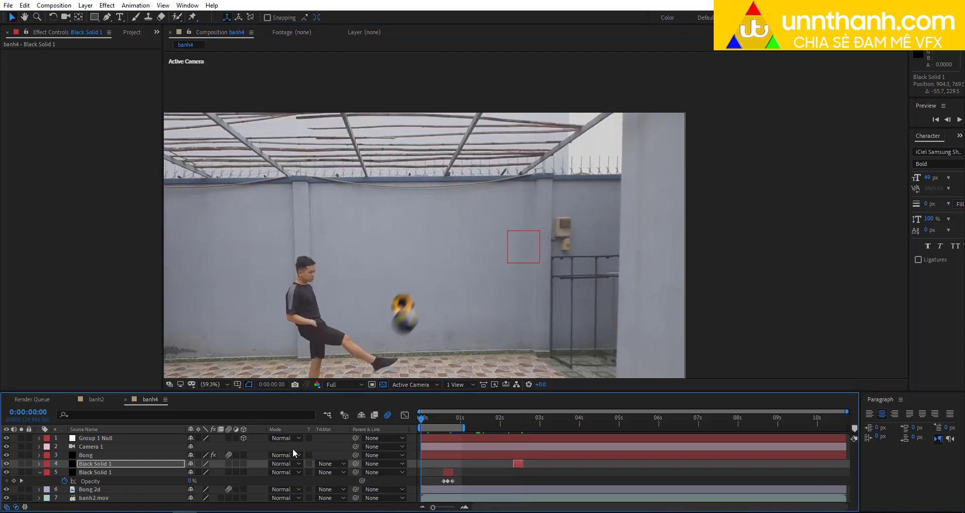
pyautogui.click(6, 489)
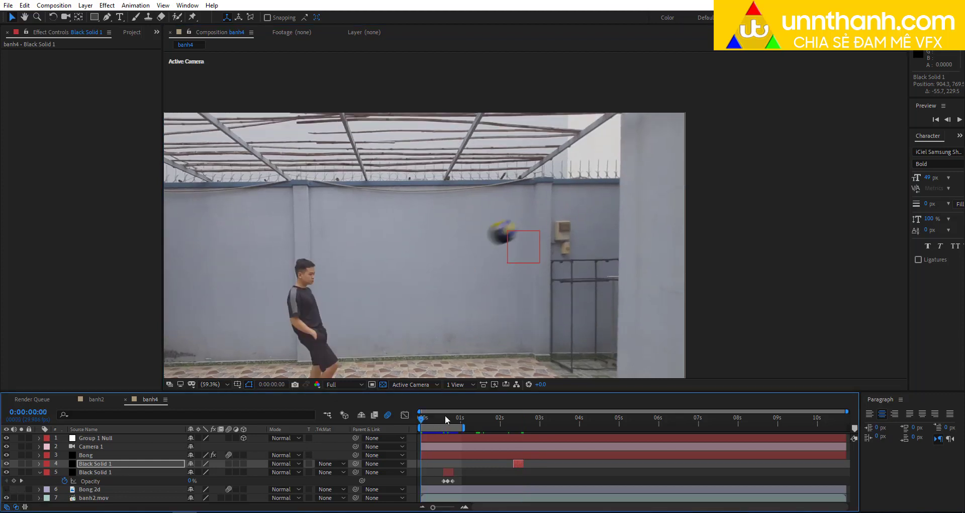
pyautogui.press('space')
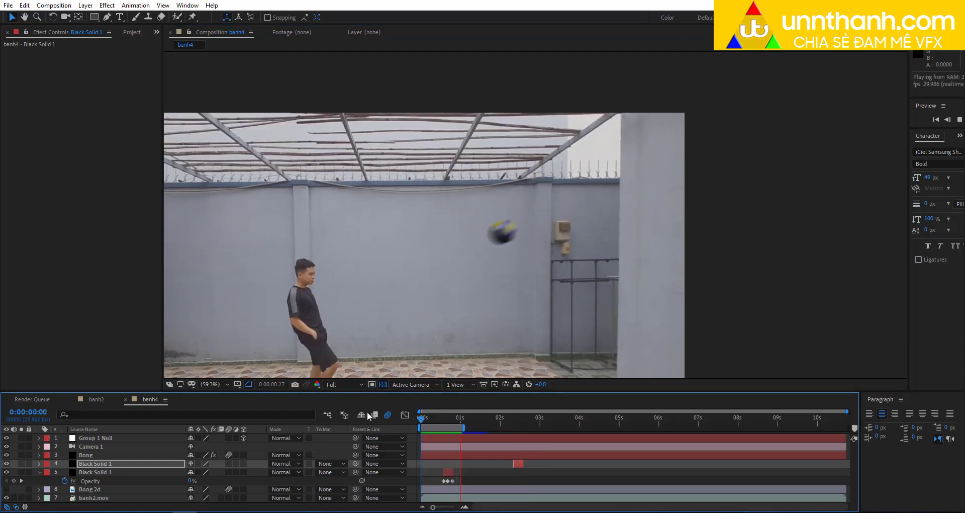
pyautogui.click(97, 399)
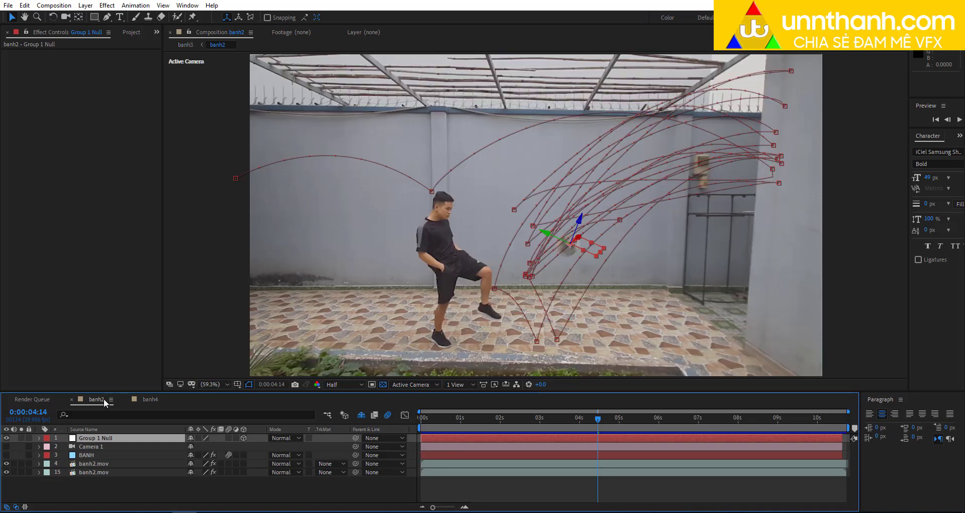
pyautogui.press('space')
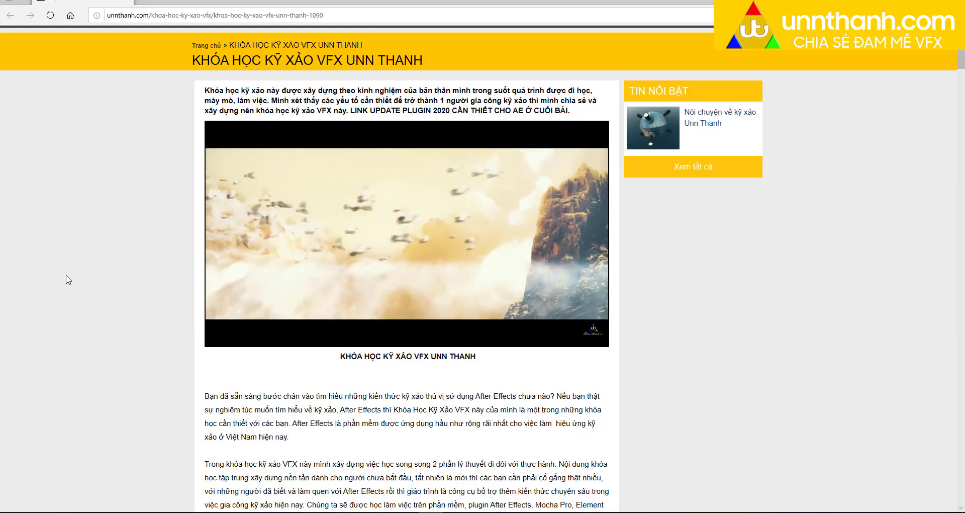
# - Scroll down the KHÓA HỌC KỸ XẢO VFX UNN THANH course page to its footer
pyautogui.scroll(-2, 68, 279)
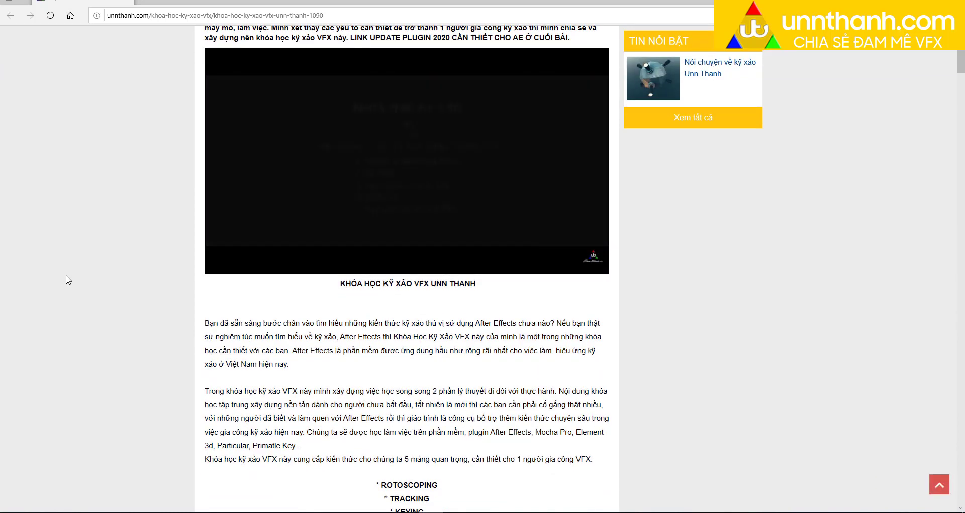
pyautogui.scroll(-2, 68, 280)
pyautogui.scroll(-2, 68, 279)
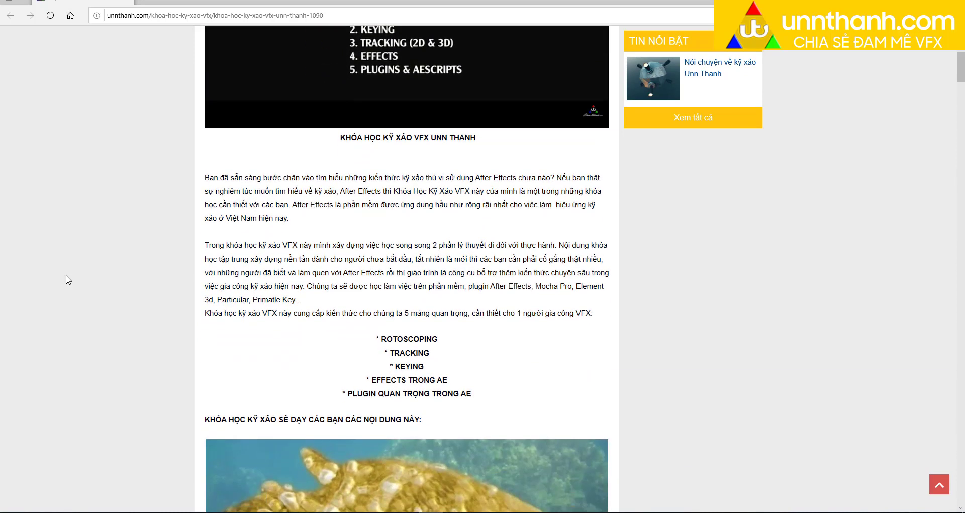
pyautogui.scroll(-2, 68, 280)
pyautogui.scroll(-4, 68, 280)
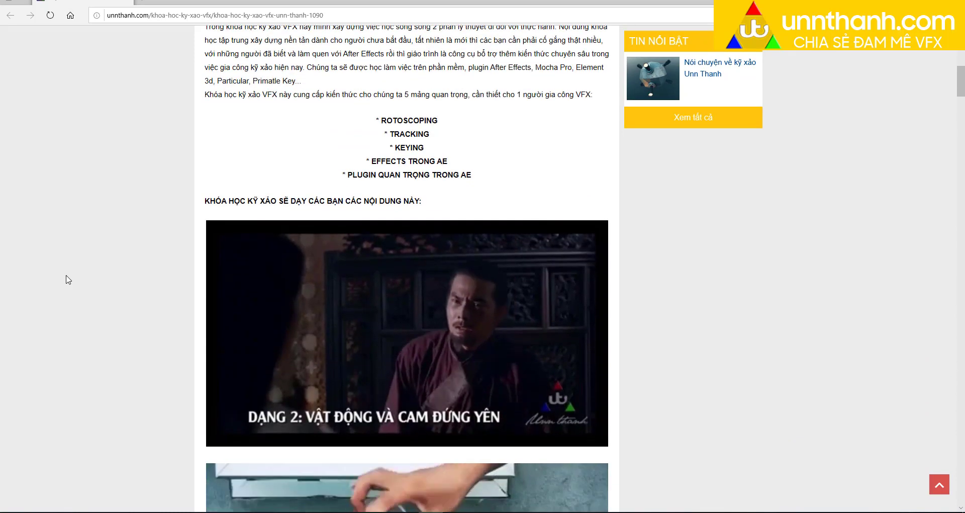
pyautogui.scroll(-2, 68, 279)
pyautogui.scroll(-2, 68, 280)
pyautogui.scroll(-2, 68, 279)
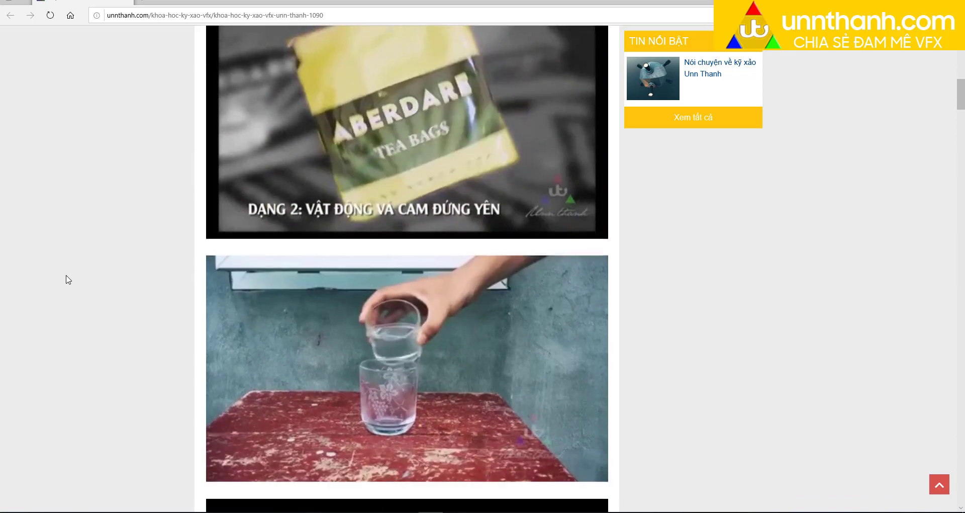
pyautogui.scroll(-2, 68, 280)
pyautogui.scroll(-2, 68, 280)
pyautogui.scroll(-2, 68, 280)
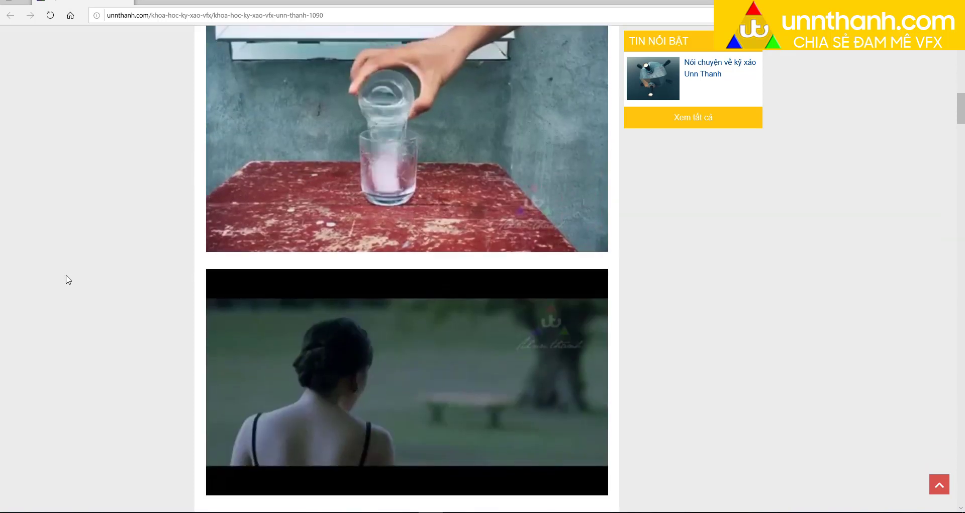
pyautogui.scroll(-4, 67, 280)
pyautogui.scroll(-4, 68, 280)
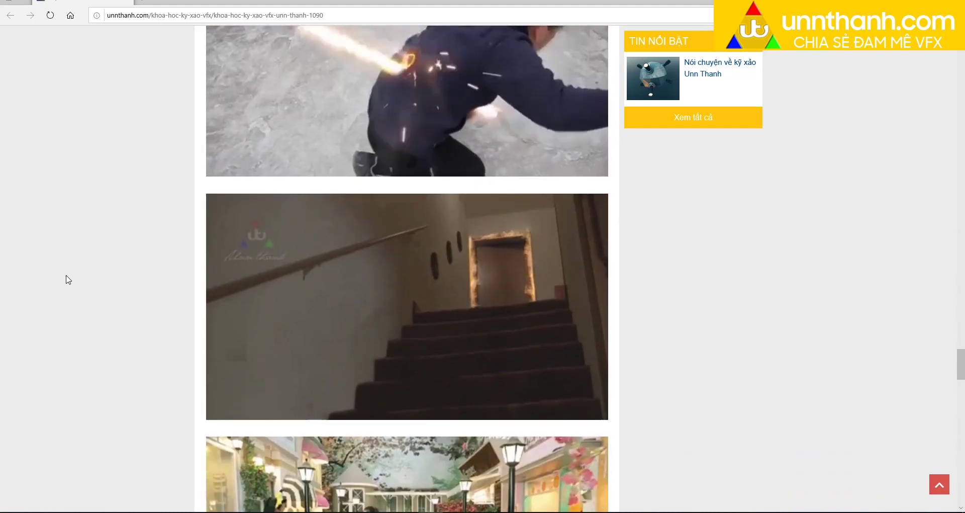
pyautogui.scroll(-4, 68, 280)
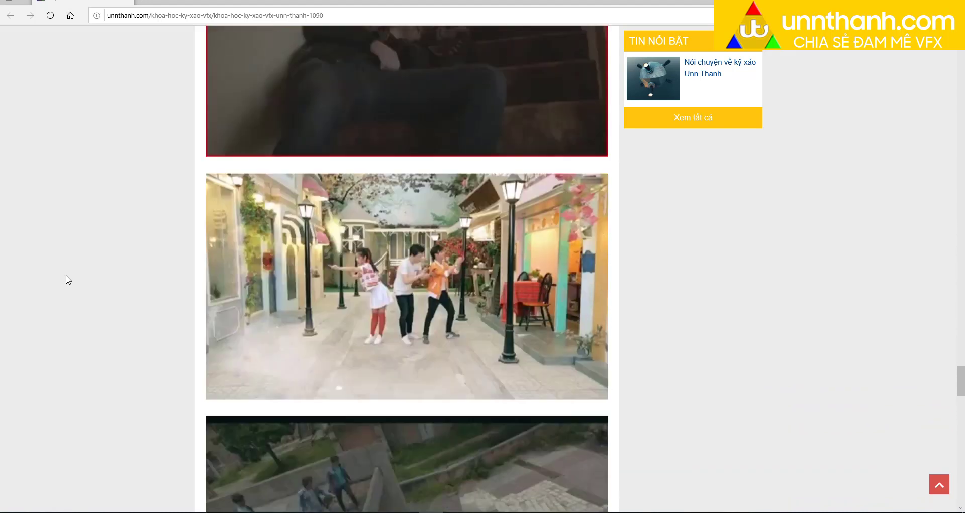
pyautogui.scroll(-4, 69, 280)
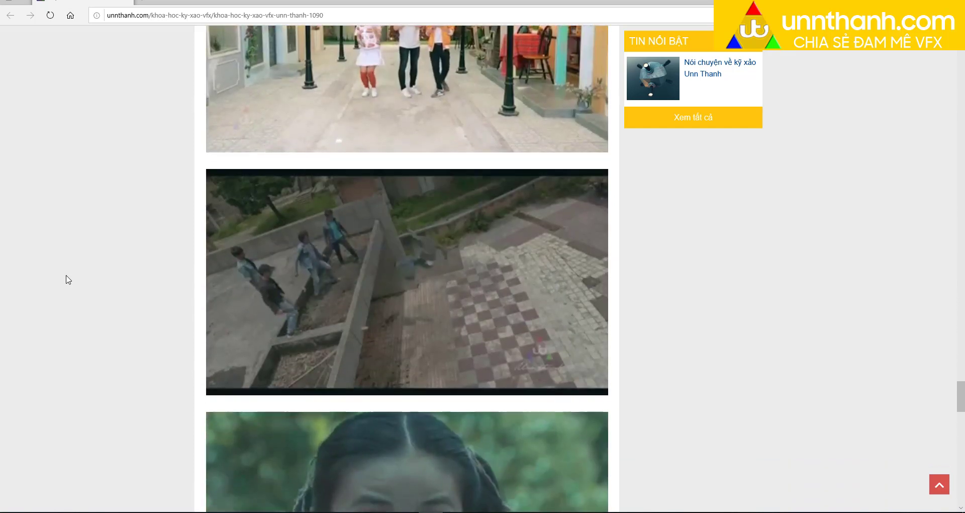
pyautogui.scroll(-2, 68, 280)
pyautogui.scroll(-1, 69, 280)
pyautogui.scroll(-1, 69, 280)
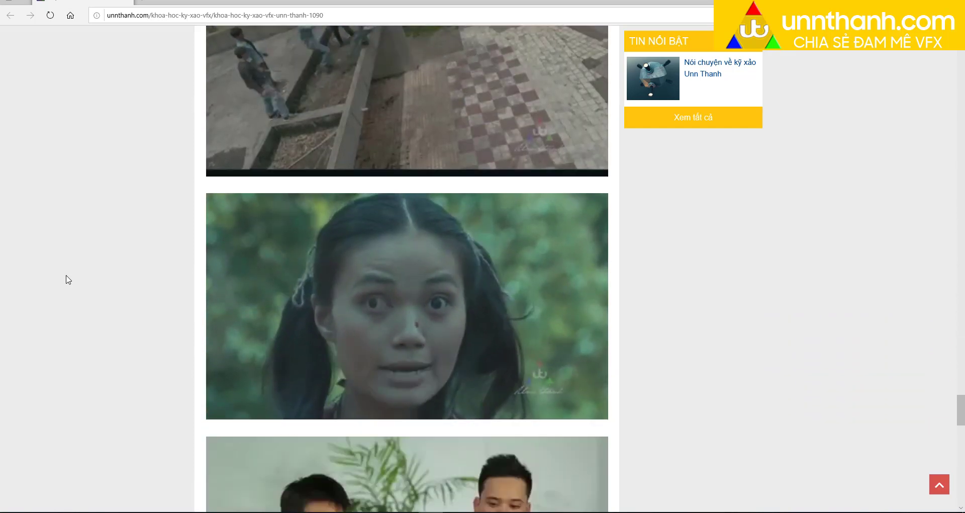
pyautogui.scroll(-3, 69, 280)
pyautogui.scroll(-4, 69, 280)
pyautogui.scroll(-3, 69, 280)
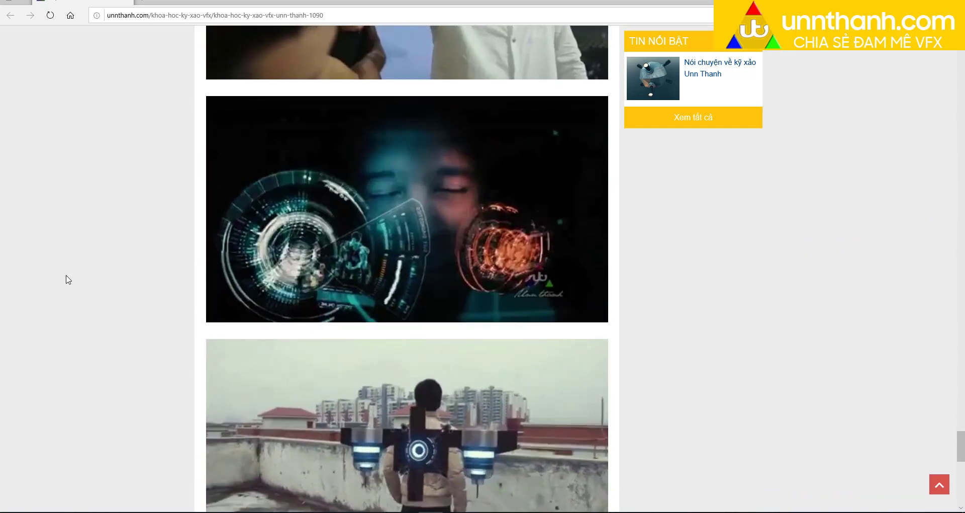
pyautogui.scroll(-3, 69, 280)
pyautogui.scroll(-3, 68, 280)
pyautogui.scroll(-5, 68, 280)
pyautogui.scroll(-1, 69, 280)
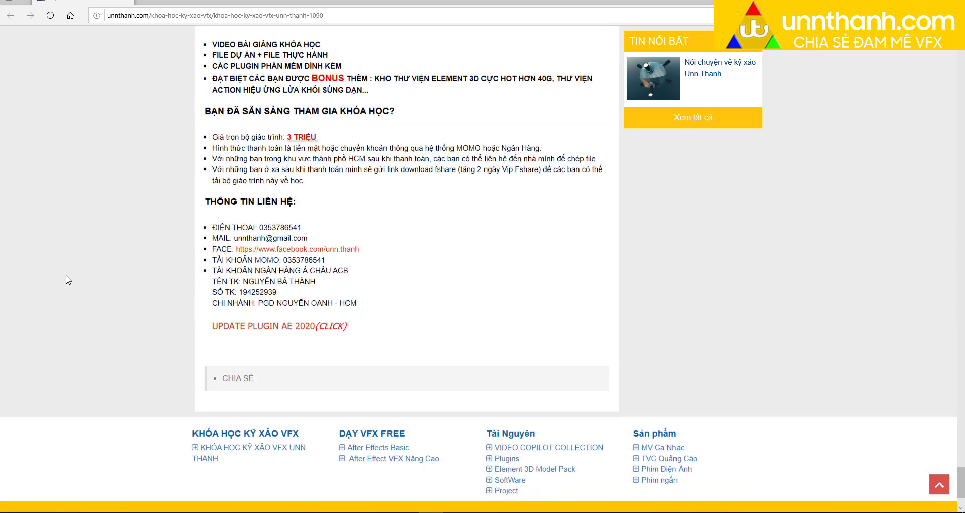
pyautogui.scroll(-2, 68, 280)
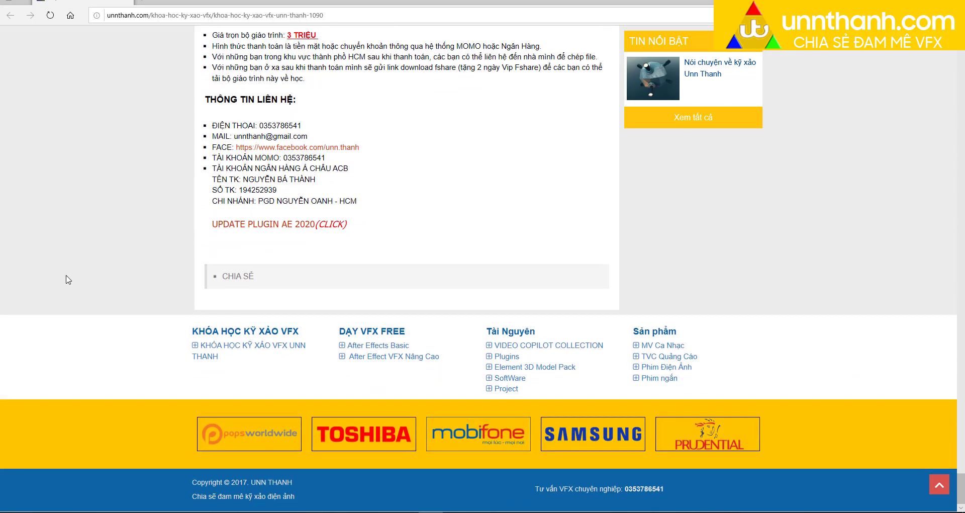
# - Return to the top of the course page, showing the trailer video and introduction
pyautogui.scroll(5, 684, 137)
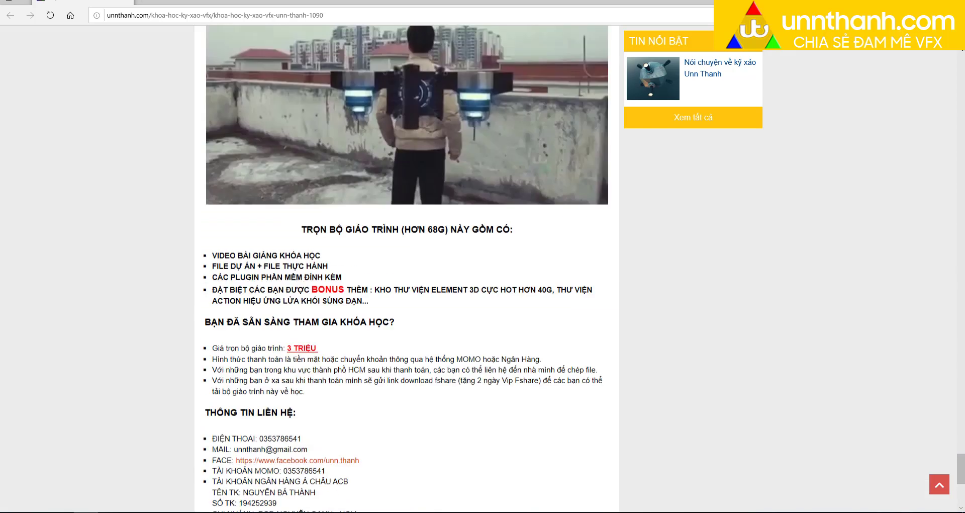
pyautogui.scroll(8, 684, 137)
pyautogui.scroll(8, 683, 137)
pyautogui.scroll(10, 407, 276)
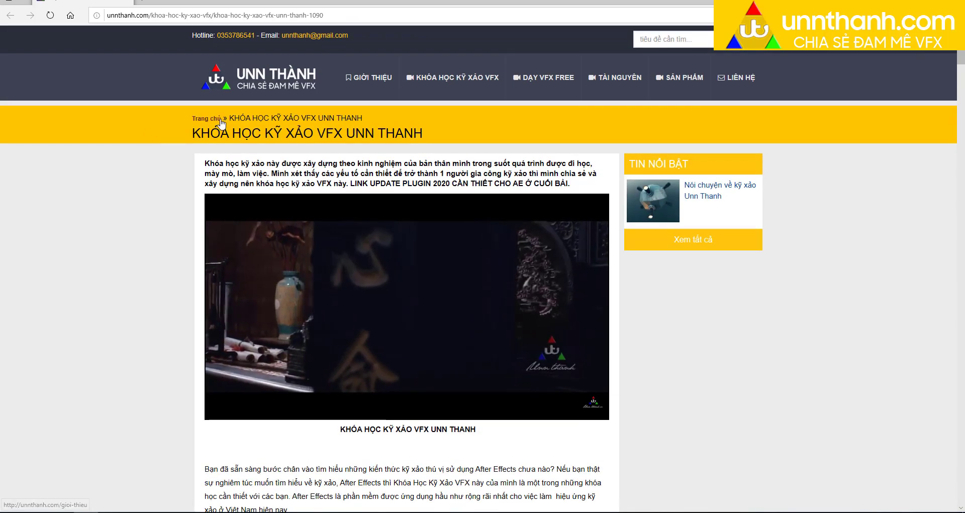